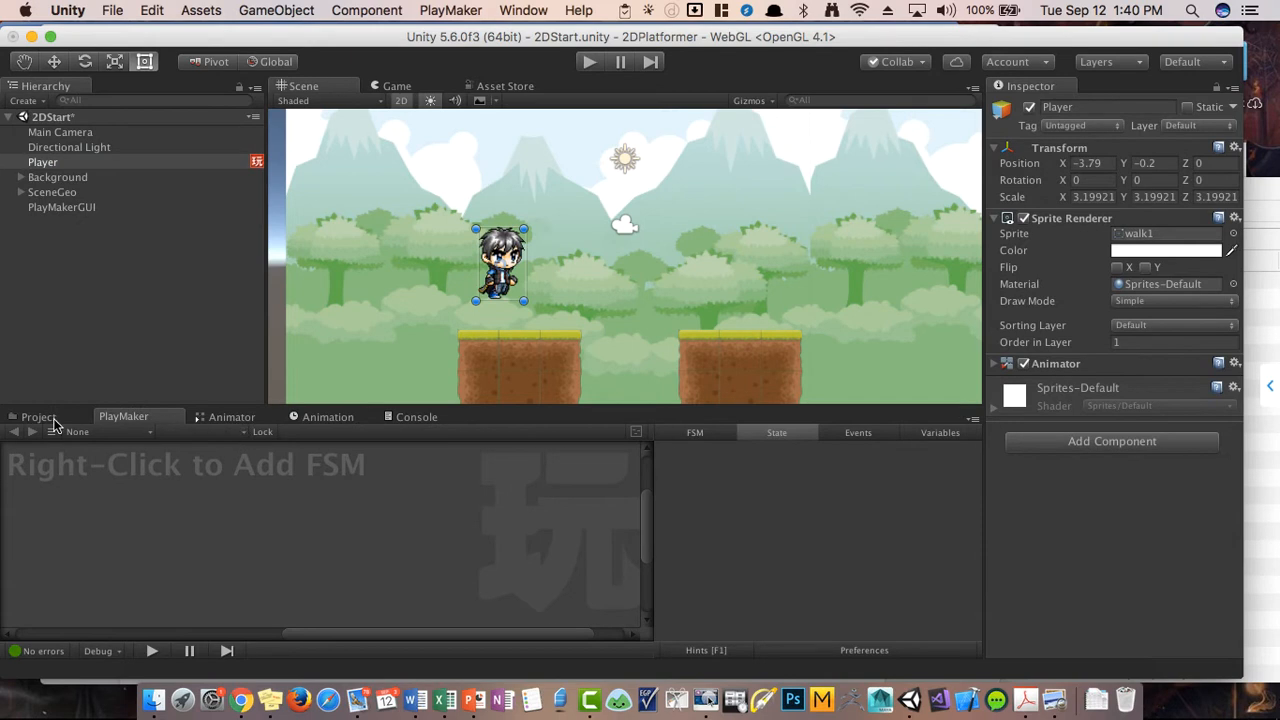
Step: Reopen the 2DStart scene from the Scenes folder, discarding the unsaved changes
{"action": "left_click", "coordinate": [52, 418]}
{"action": "left_click", "coordinate": [61, 628]}
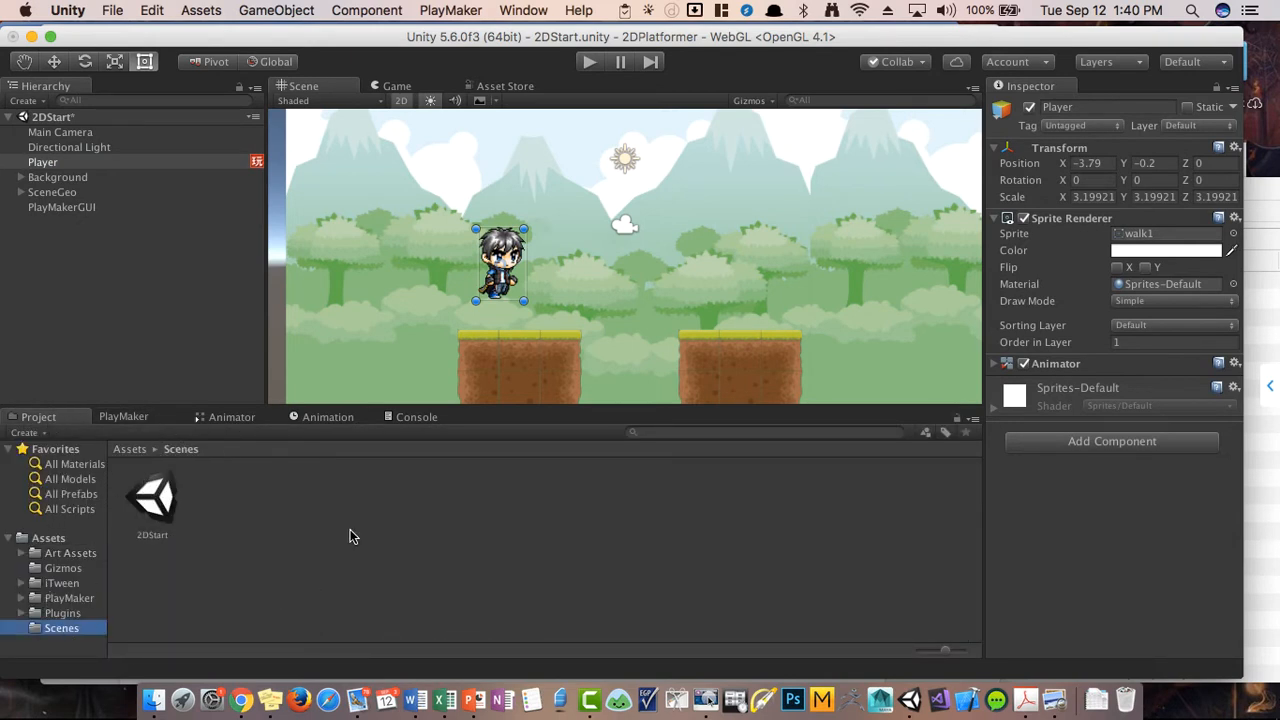
{"action": "double_click", "coordinate": [150, 502]}
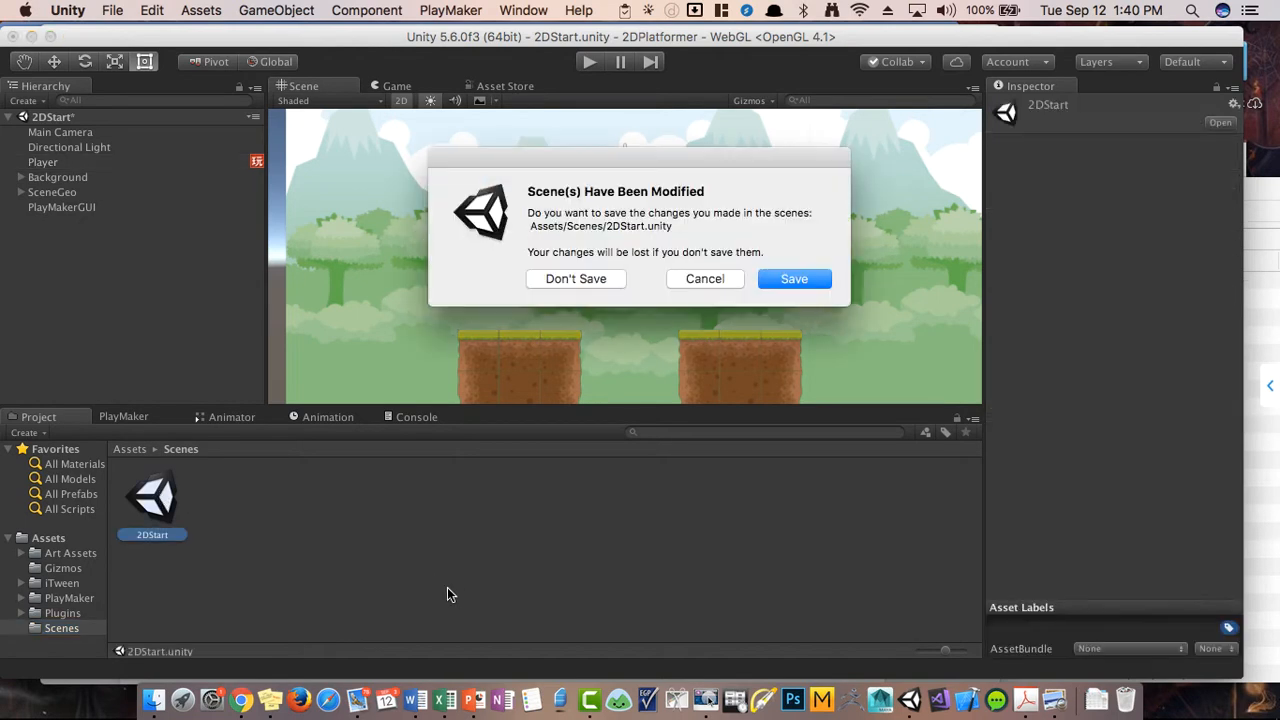
{"action": "left_click", "coordinate": [600, 280]}
Step: Test-run the scene with Player selected, expand its Animator component, and stop the run
{"action": "left_click", "coordinate": [43, 162]}
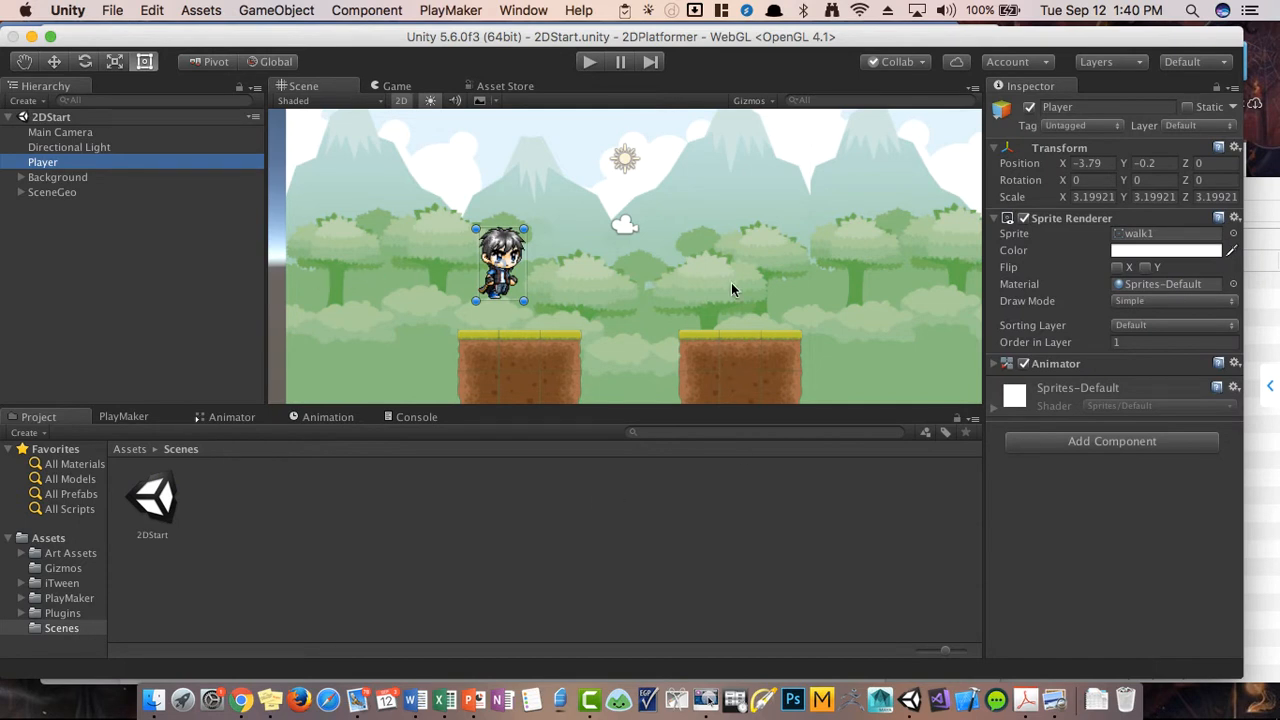
{"action": "left_click", "coordinate": [592, 64]}
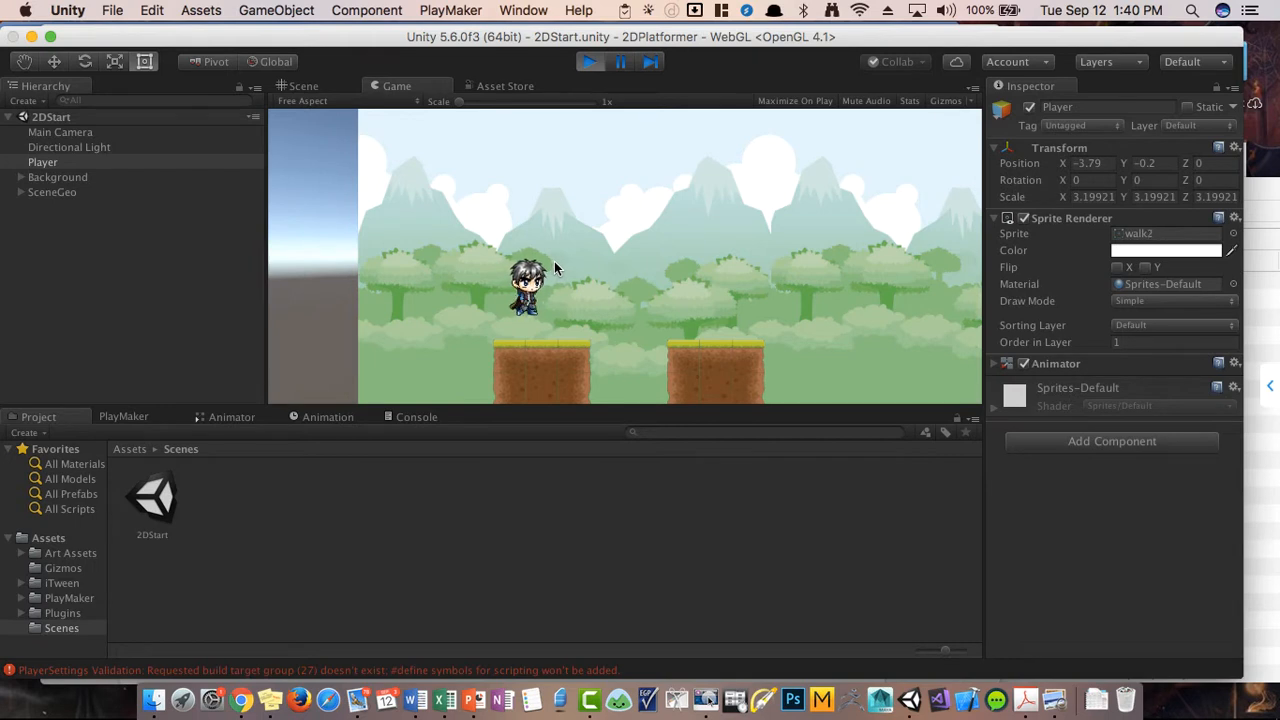
{"action": "left_click", "coordinate": [994, 364]}
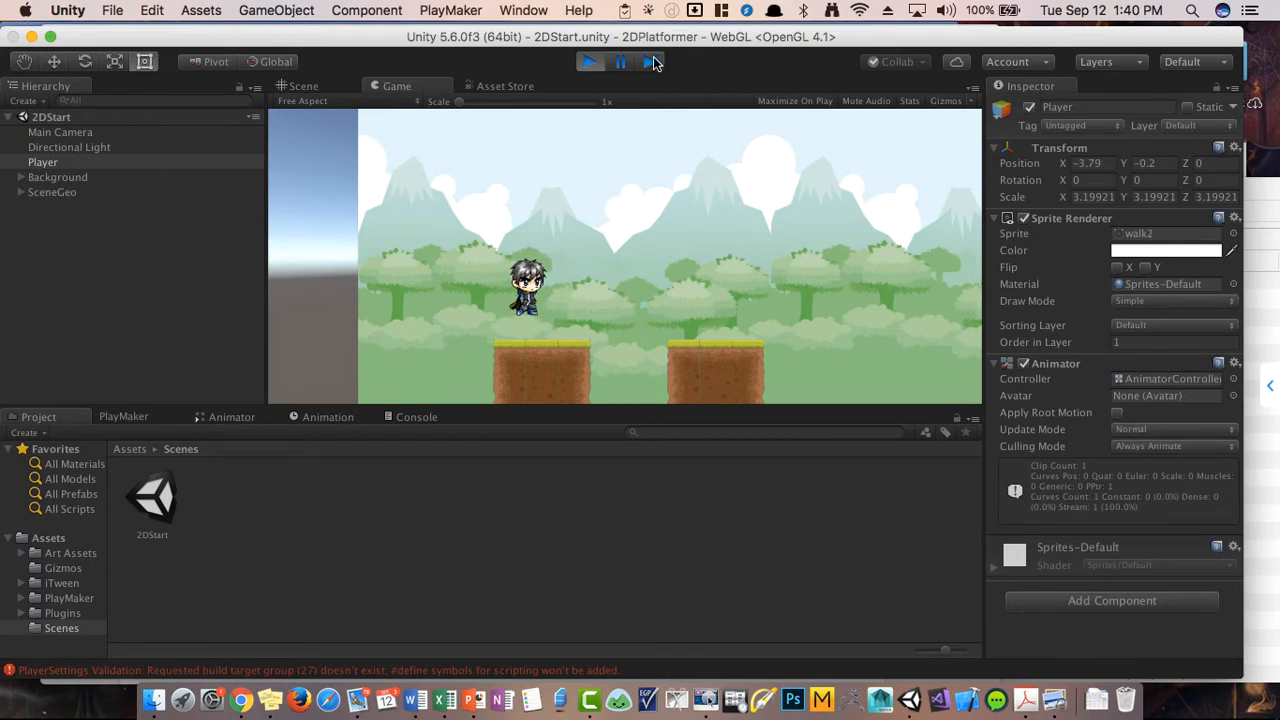
{"action": "left_click", "coordinate": [590, 62]}
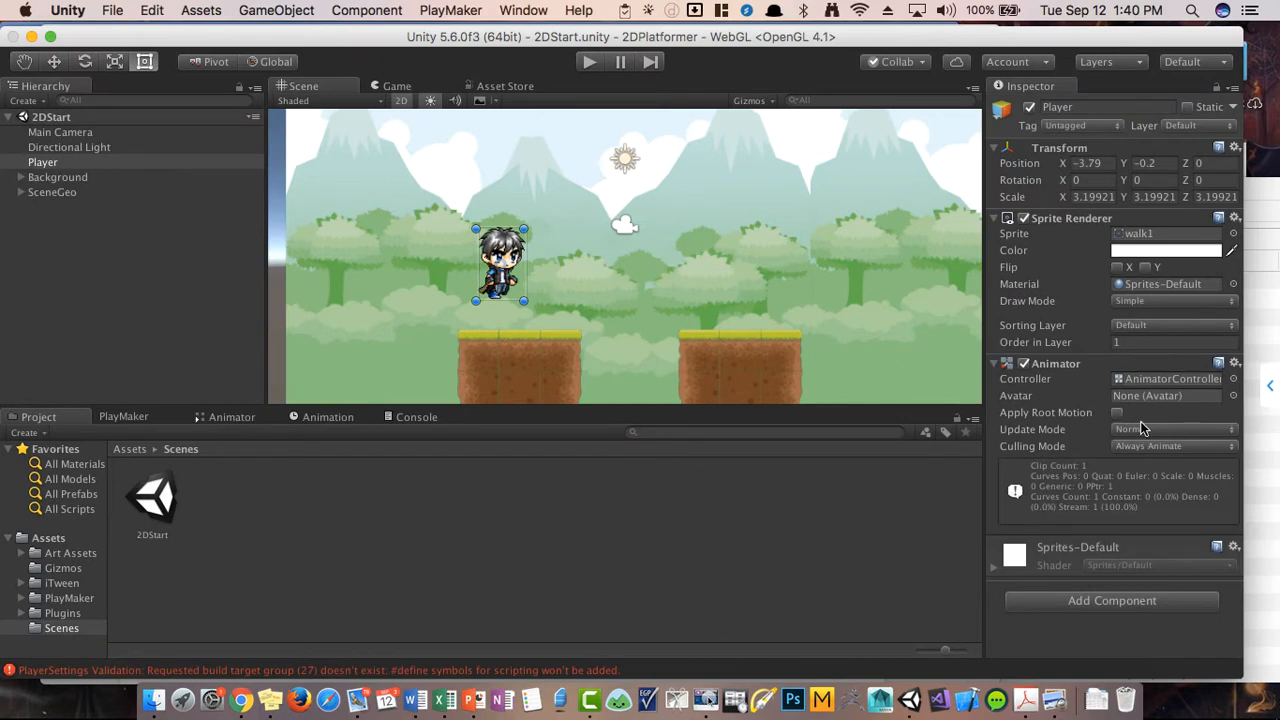
Step: Locate the Player's animator controller asset in the project and widen the folder tree column
{"action": "left_click", "coordinate": [1148, 381]}
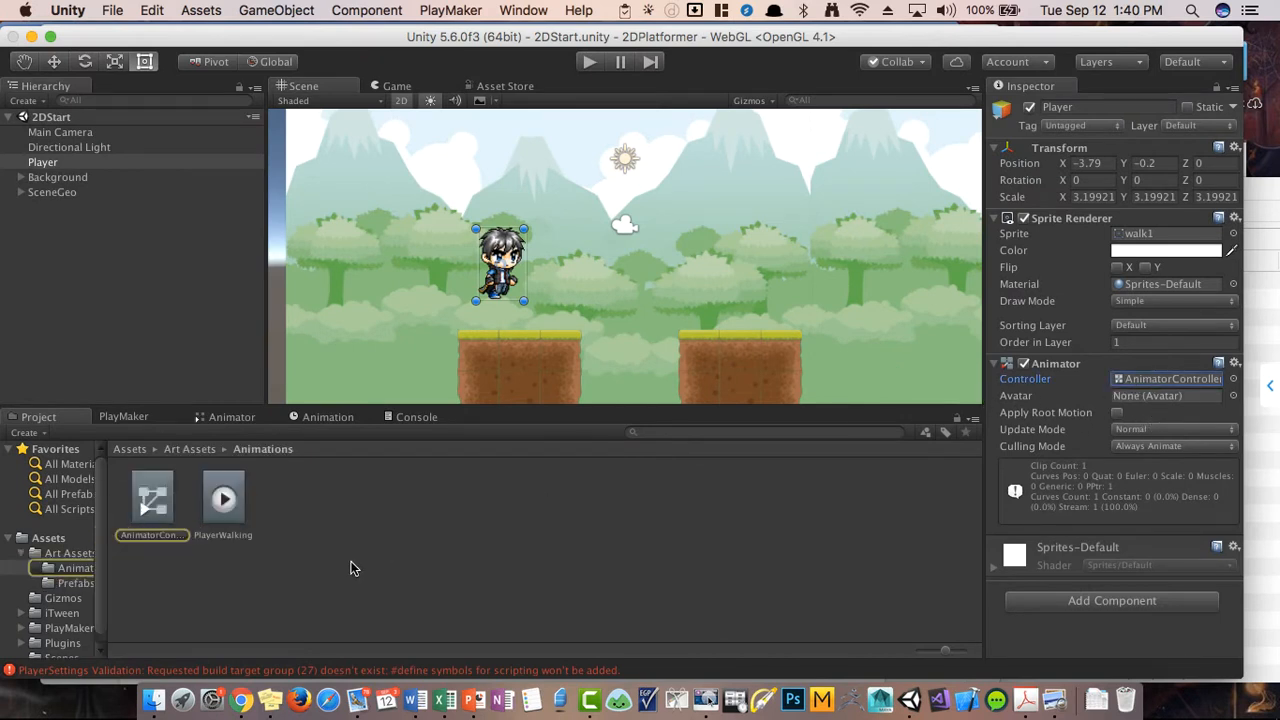
{"action": "left_click", "coordinate": [434, 548]}
{"action": "left_click_drag", "start_coordinate": [112, 481], "coordinate": [206, 485]}
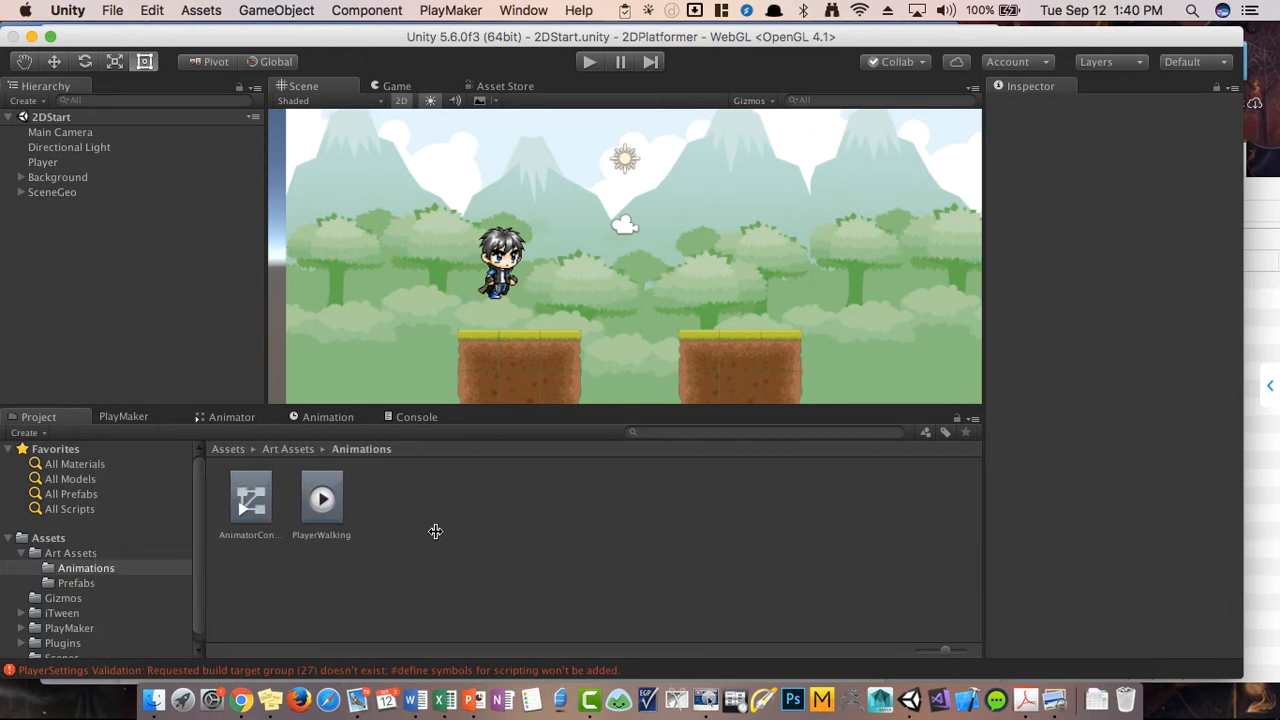
{"action": "left_click", "coordinate": [94, 161]}
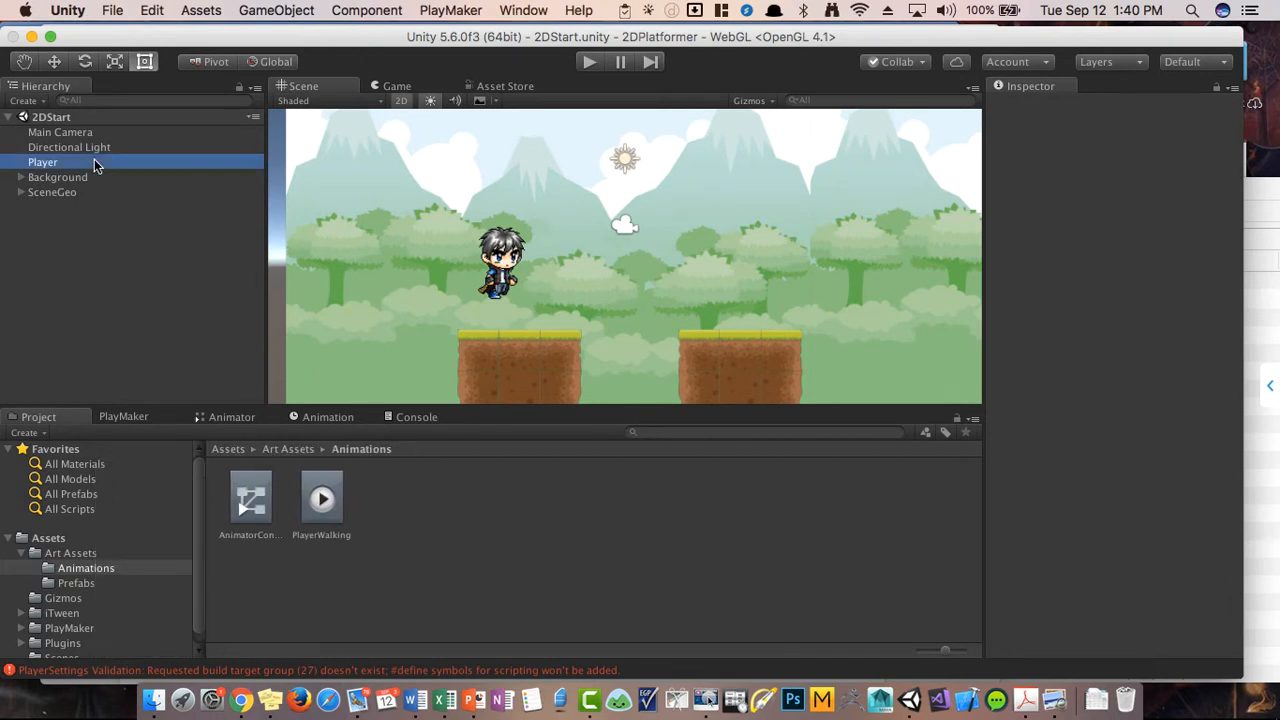
{"action": "left_click", "coordinate": [470, 9]}
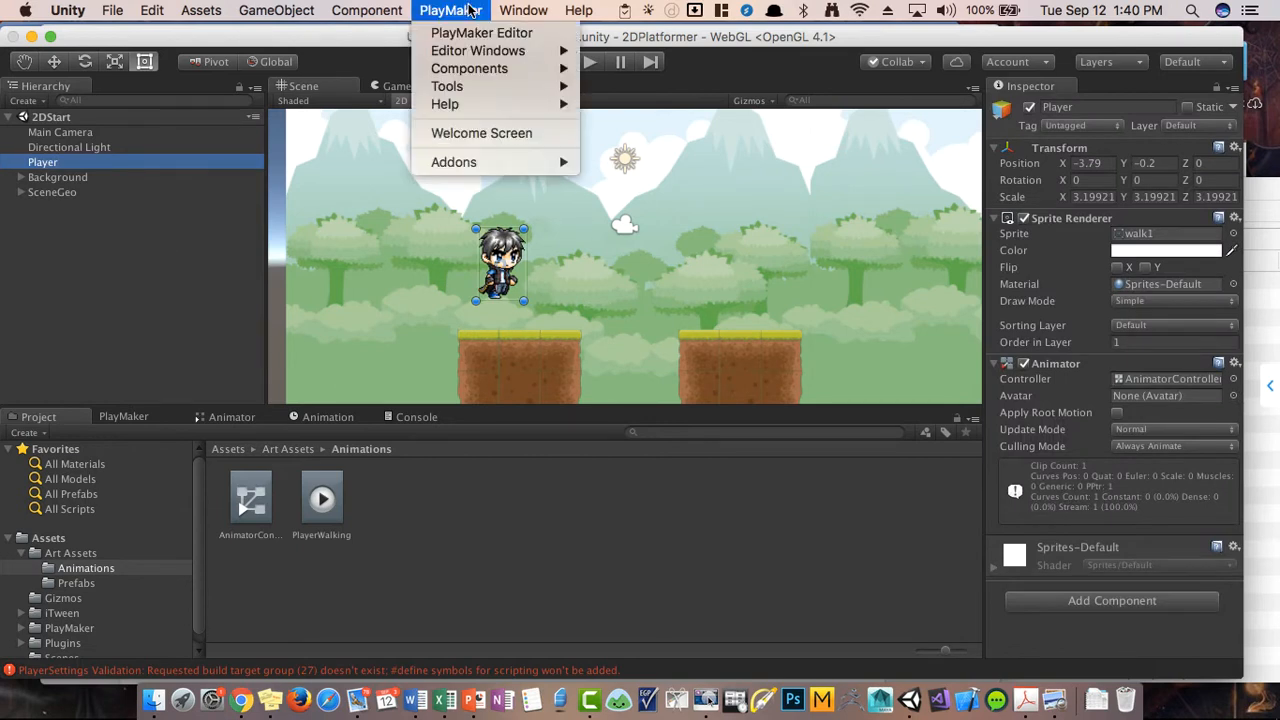
{"action": "left_click", "coordinate": [470, 9]}
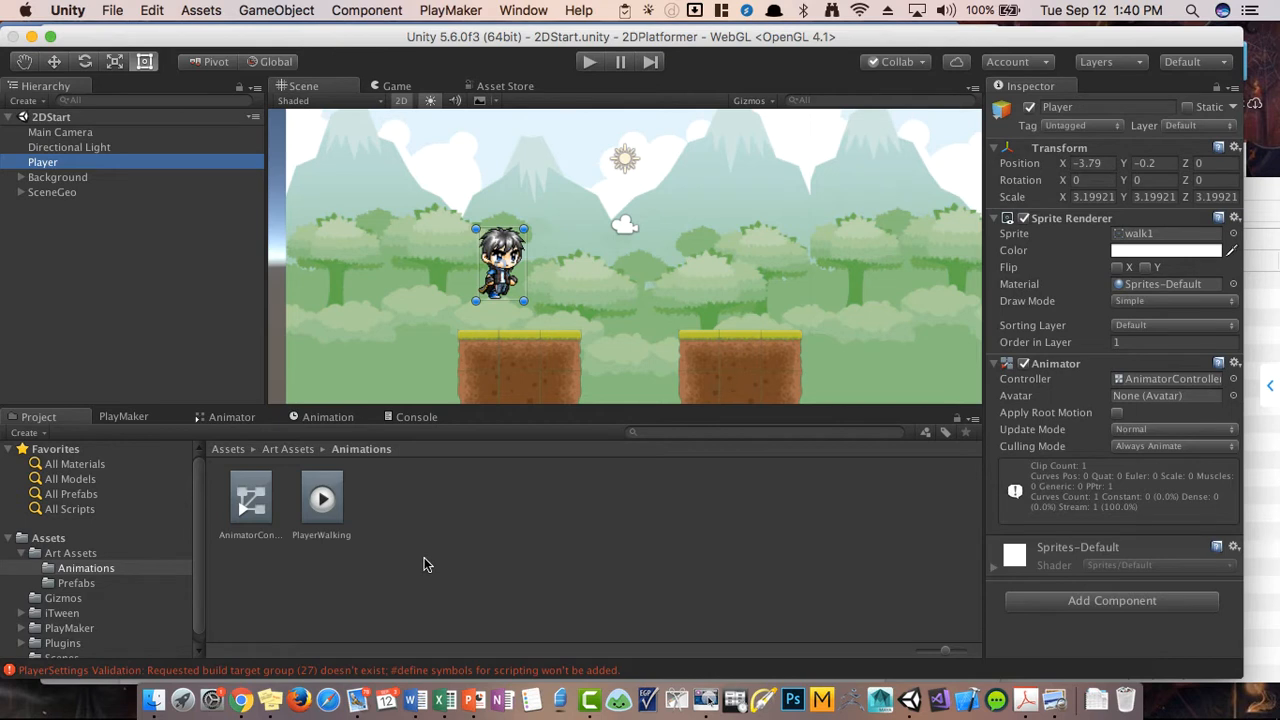
{"action": "left_click", "coordinate": [121, 240]}
{"action": "left_click", "coordinate": [73, 164]}
{"action": "left_click", "coordinate": [143, 226]}
Step: Open the Player's animator controller and inspect its PlayerWalking state
{"action": "left_click", "coordinate": [32, 163]}
{"action": "left_click", "coordinate": [1147, 381]}
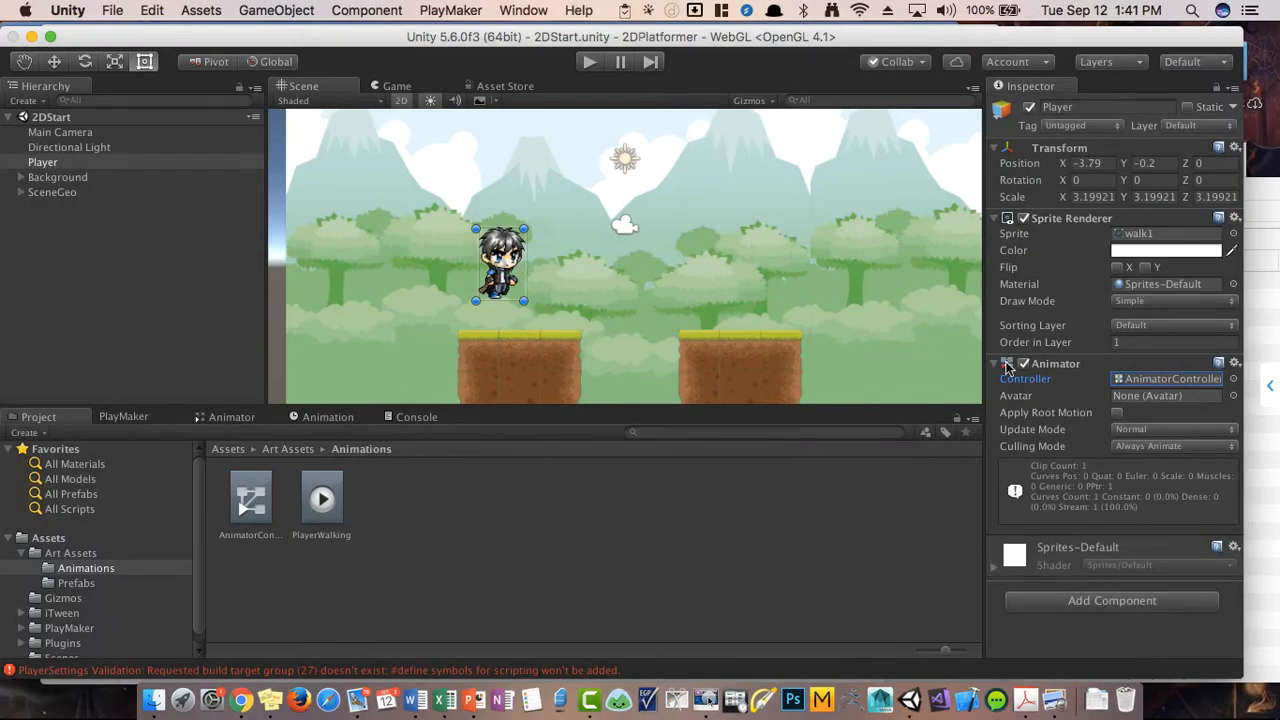
{"action": "double_click", "coordinate": [1137, 380]}
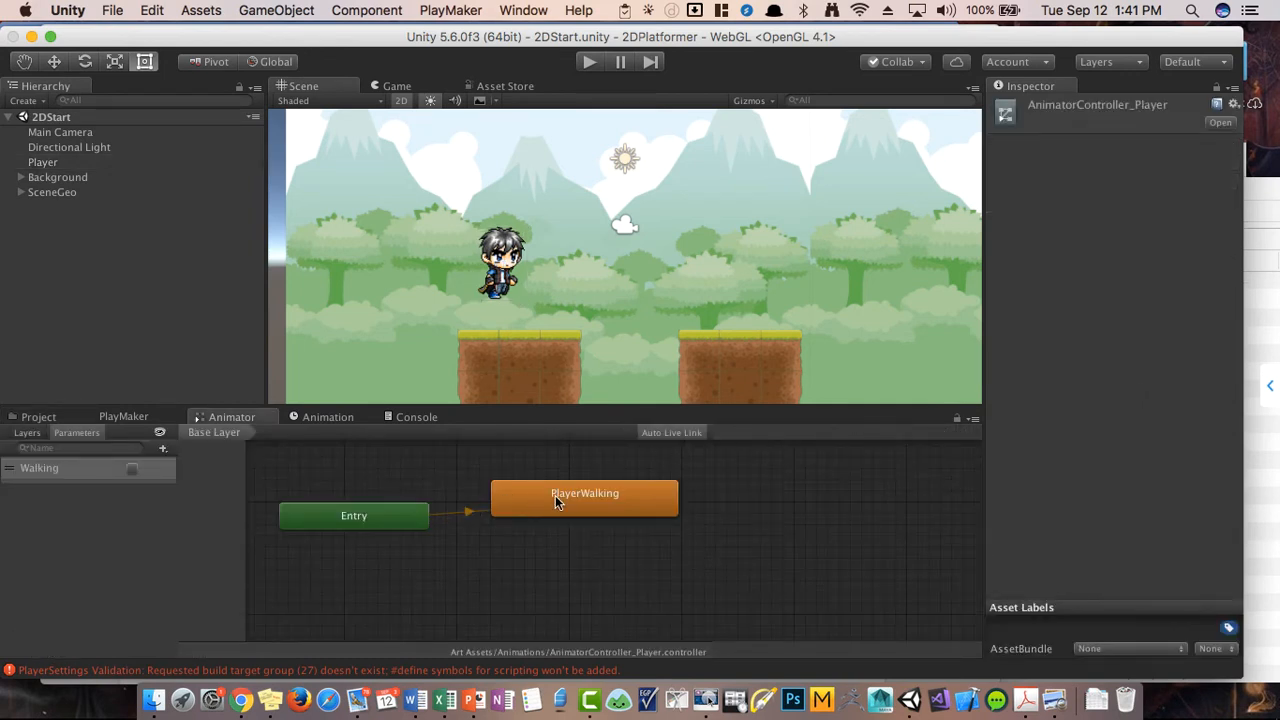
{"action": "mouse_move", "coordinate": [555, 495]}
{"action": "left_mouse_down"}
{"action": "mouse_move", "coordinate": [543, 563]}
{"action": "mouse_move", "coordinate": [530, 513]}
{"action": "mouse_move", "coordinate": [548, 498]}
{"action": "mouse_move", "coordinate": [593, 500]}
{"action": "mouse_move", "coordinate": [544, 508]}
{"action": "left_mouse_up"}
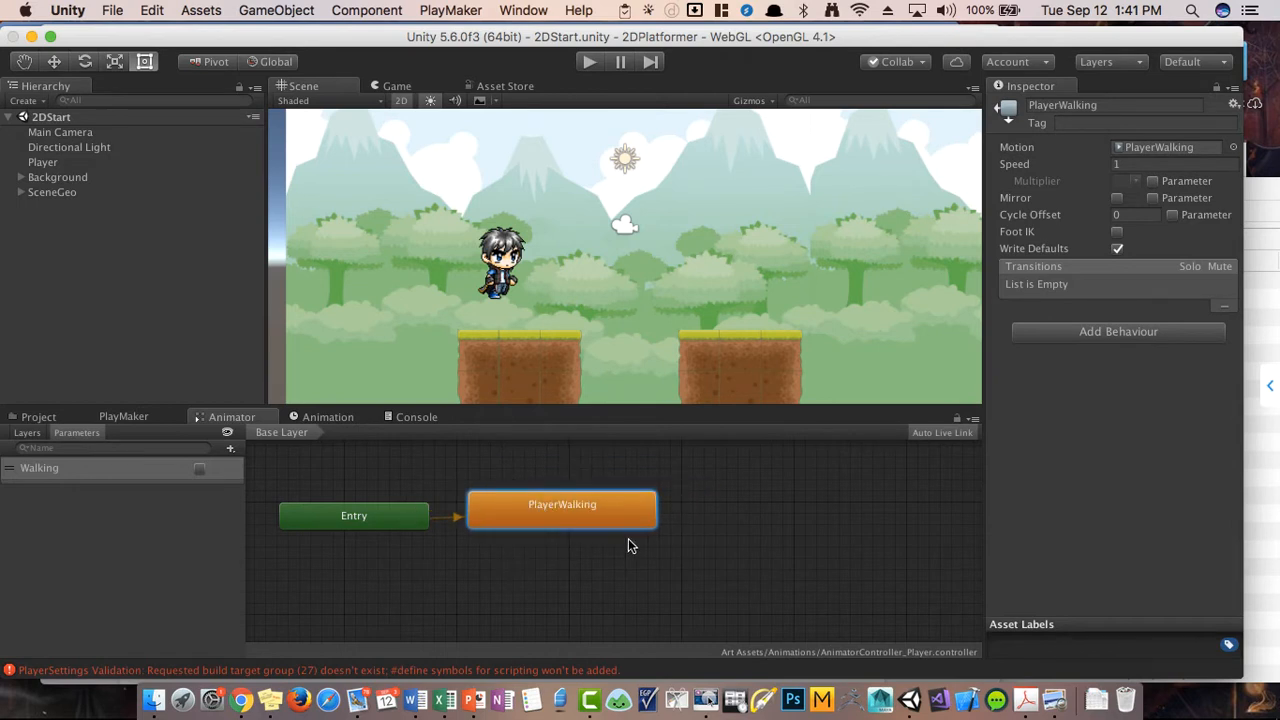
{"action": "left_click", "coordinate": [628, 546]}
{"action": "left_click", "coordinate": [510, 519]}
Step: Move the PlayerWalking state farther away from the Entry node in the Base Layer
{"action": "left_click", "coordinate": [102, 177]}
{"action": "left_click", "coordinate": [90, 162]}
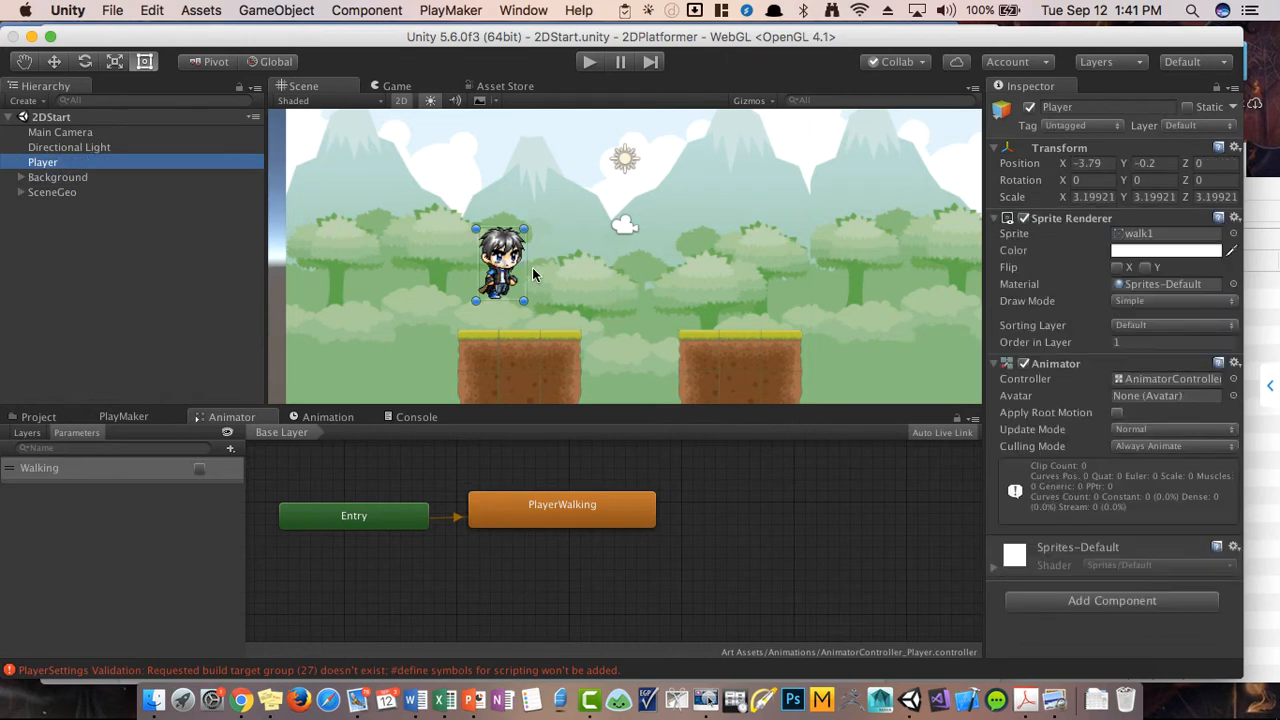
{"action": "left_click", "coordinate": [572, 520]}
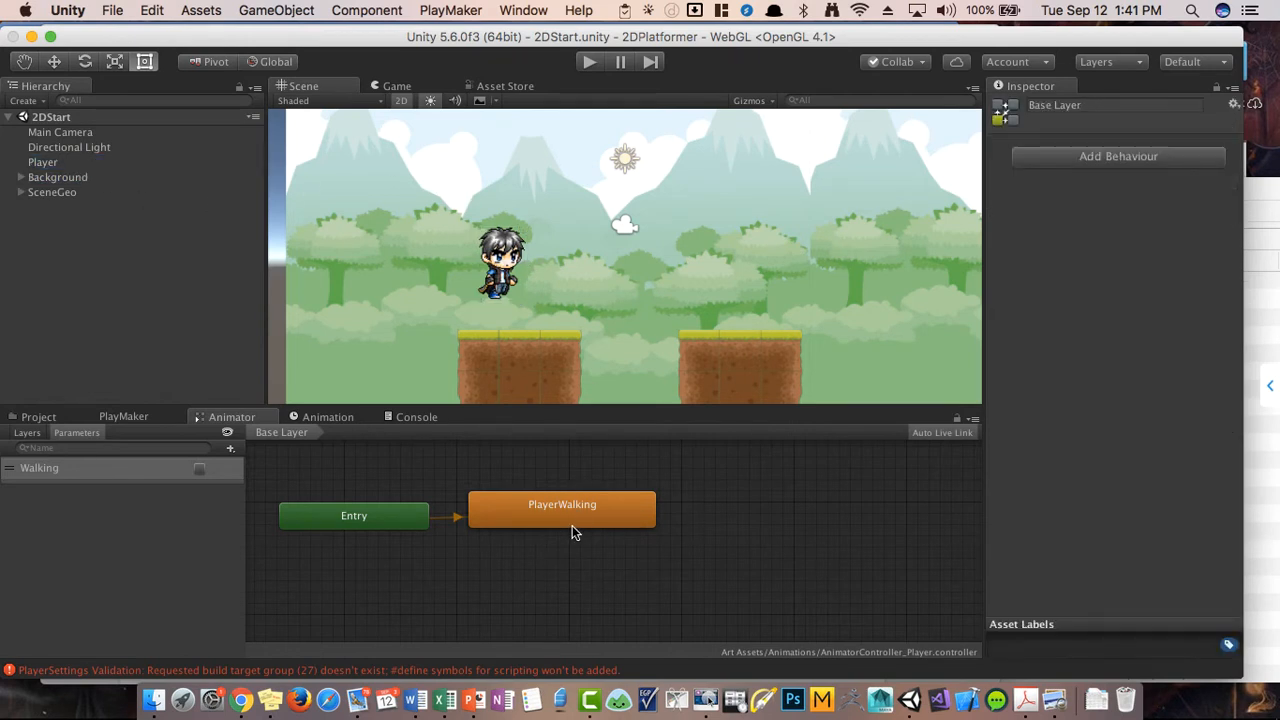
{"action": "left_click_drag", "start_coordinate": [553, 521], "coordinate": [596, 509]}
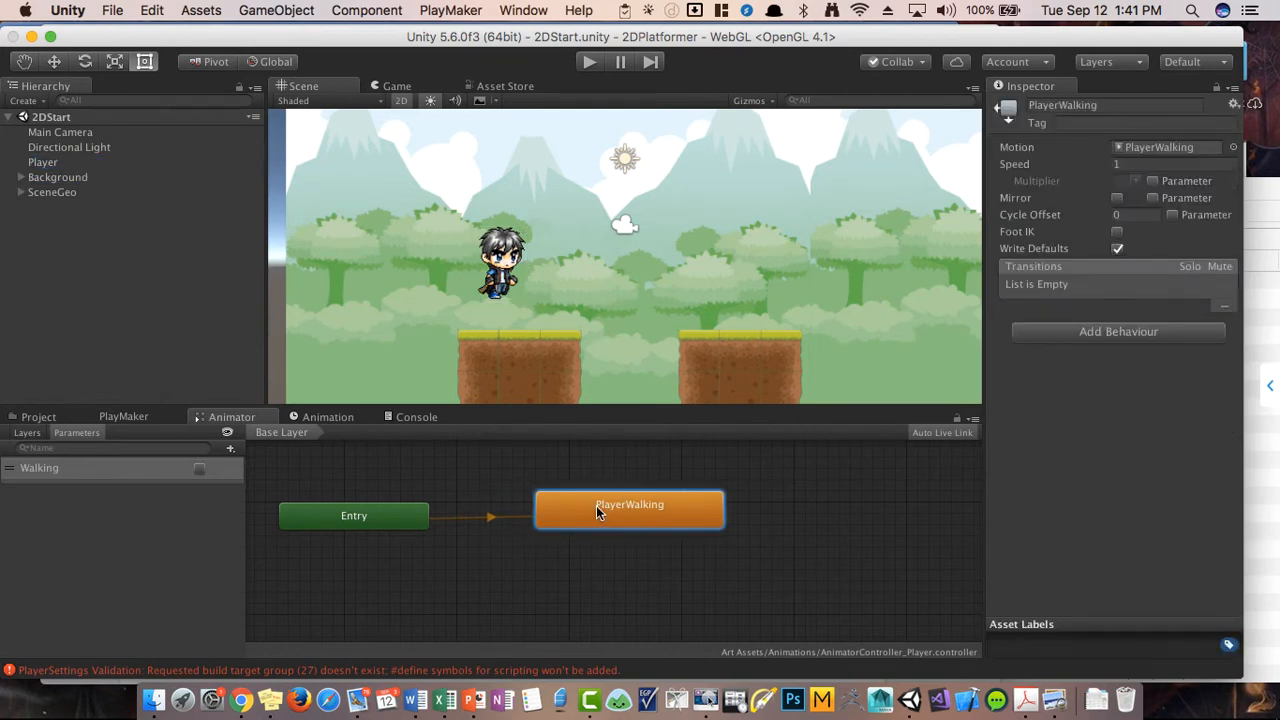
Step: Run the scene with Player selected, examine the PlayerWalking clip's sprite keyframes, and stop the run
{"action": "left_click", "coordinate": [128, 162]}
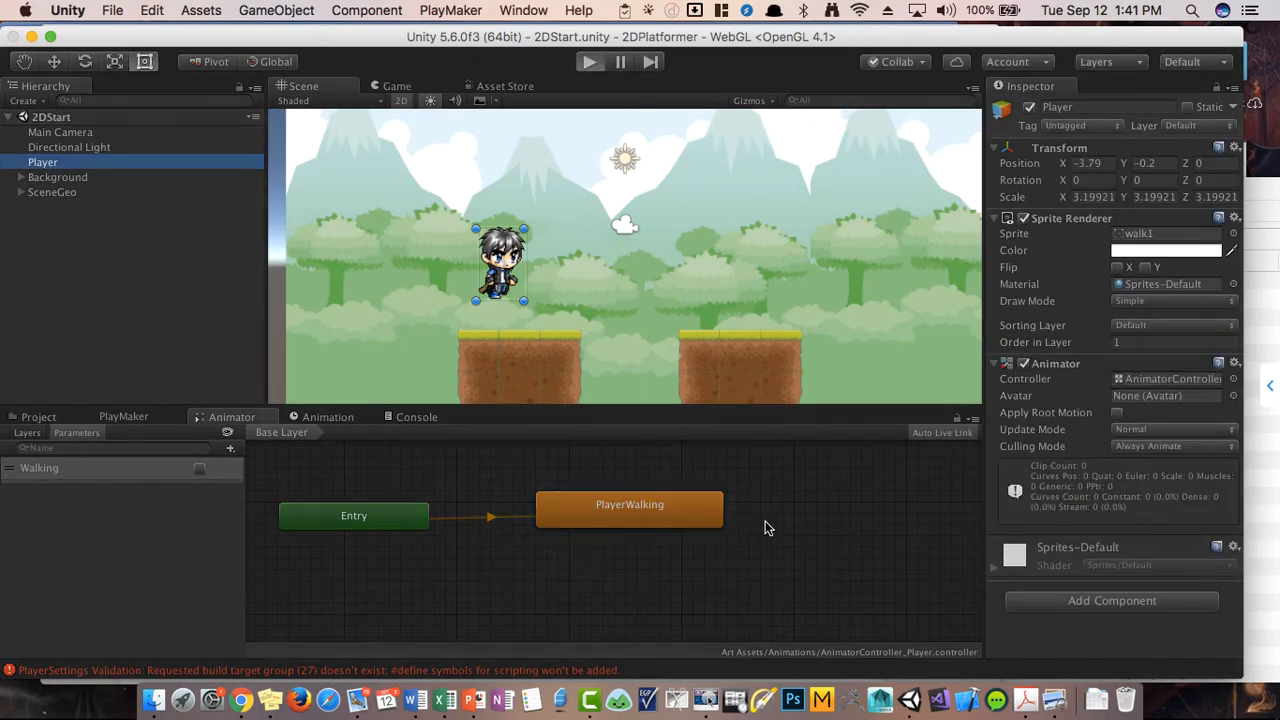
{"action": "key", "text": "super+p"}
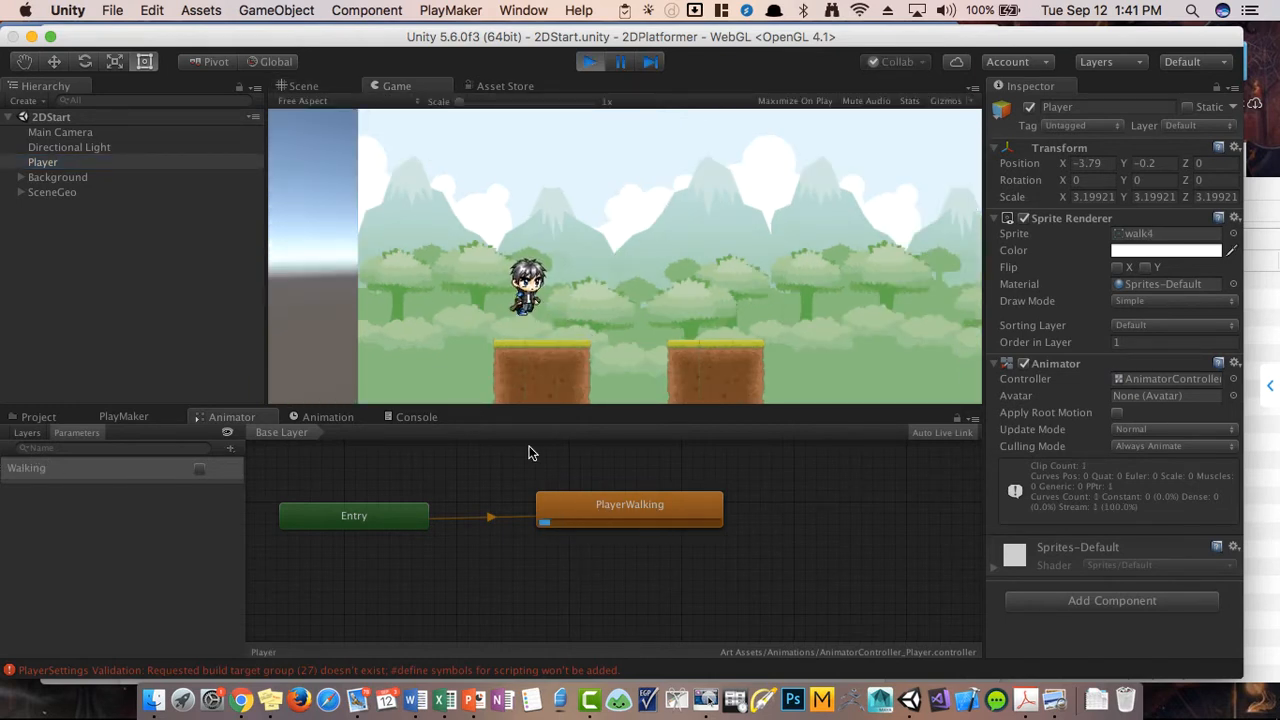
{"action": "left_click", "coordinate": [335, 417]}
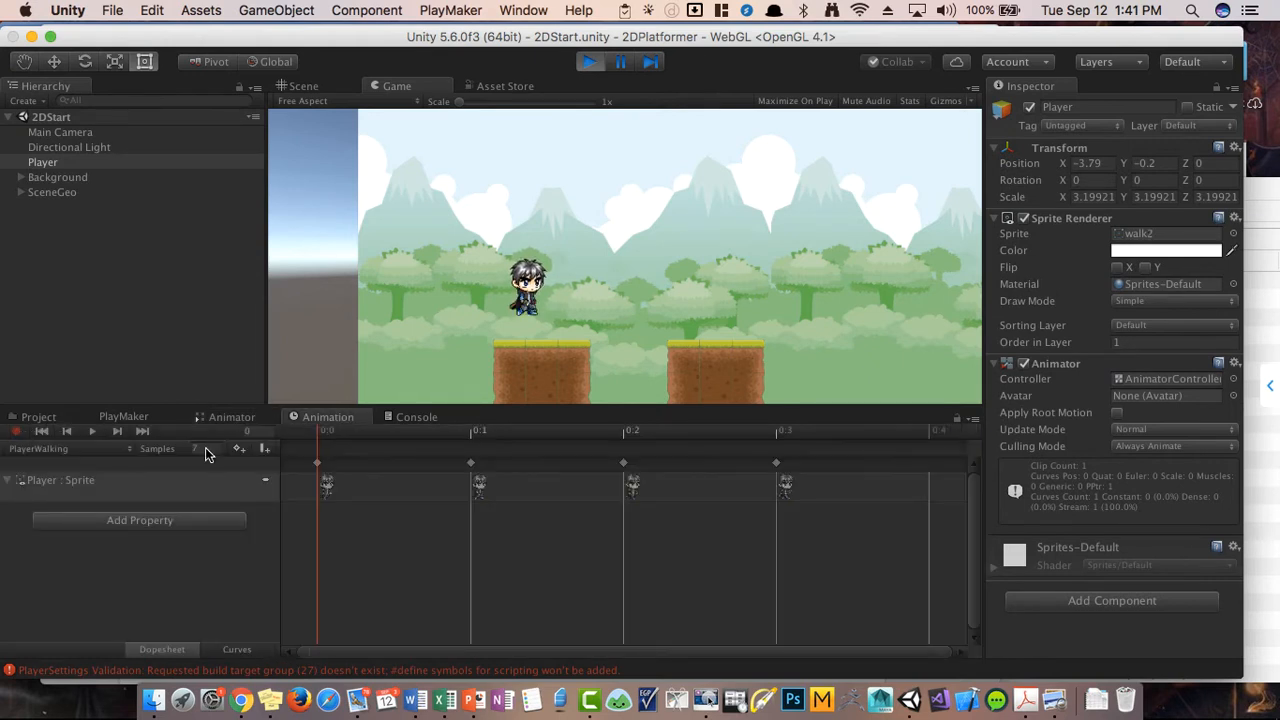
{"action": "left_click", "coordinate": [48, 447]}
{"action": "left_click", "coordinate": [61, 446]}
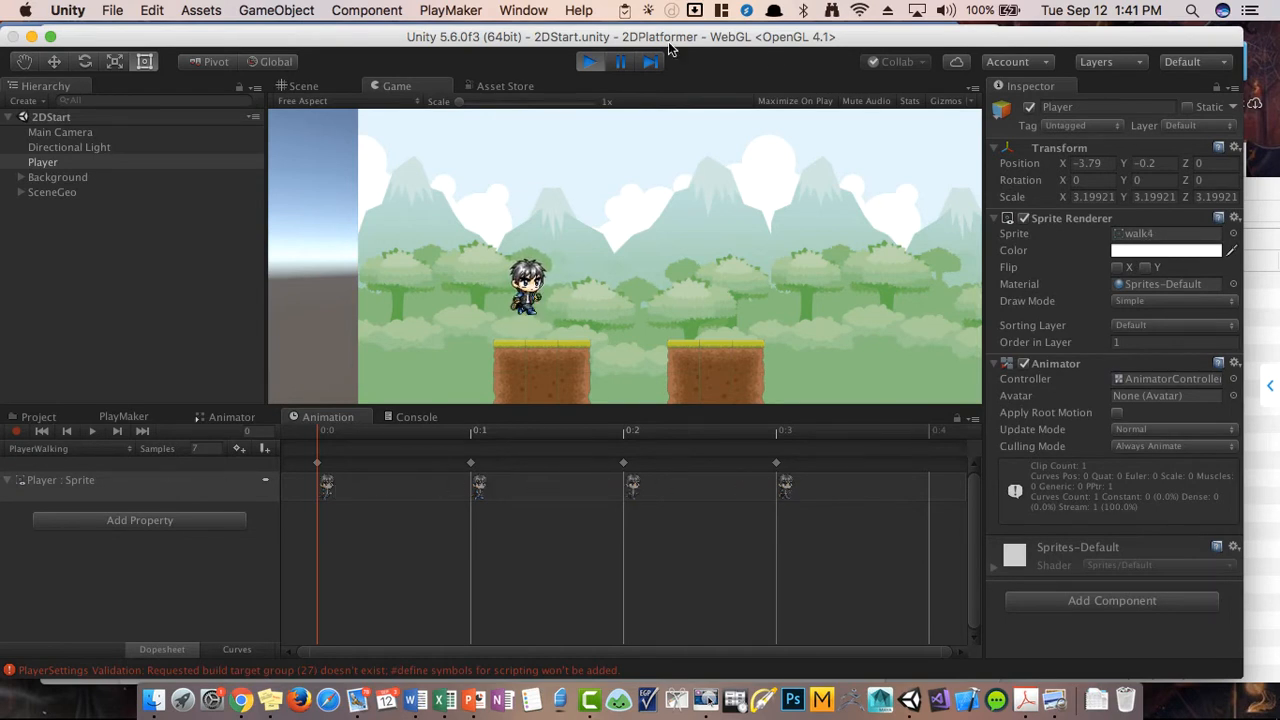
{"action": "left_click", "coordinate": [590, 62]}
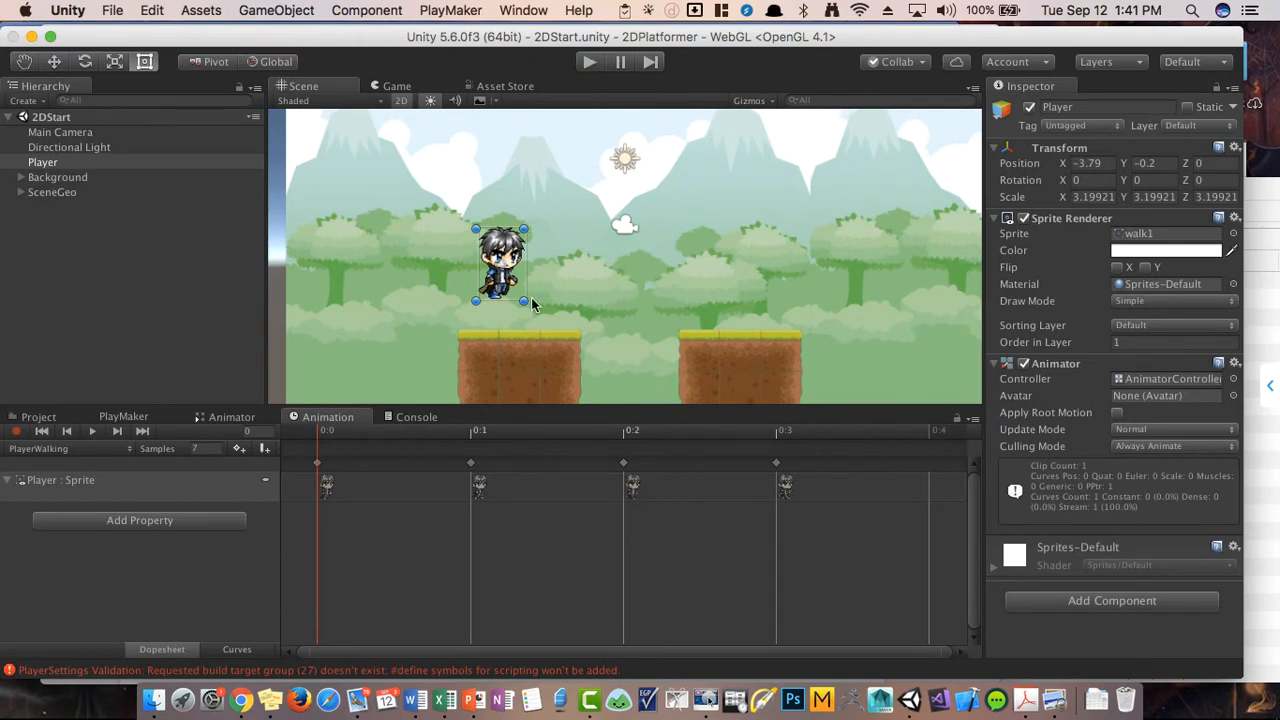
Step: Collapse the Player : Sprite track in the PlayerWalking clip's dopesheet
{"action": "left_click", "coordinate": [48, 418]}
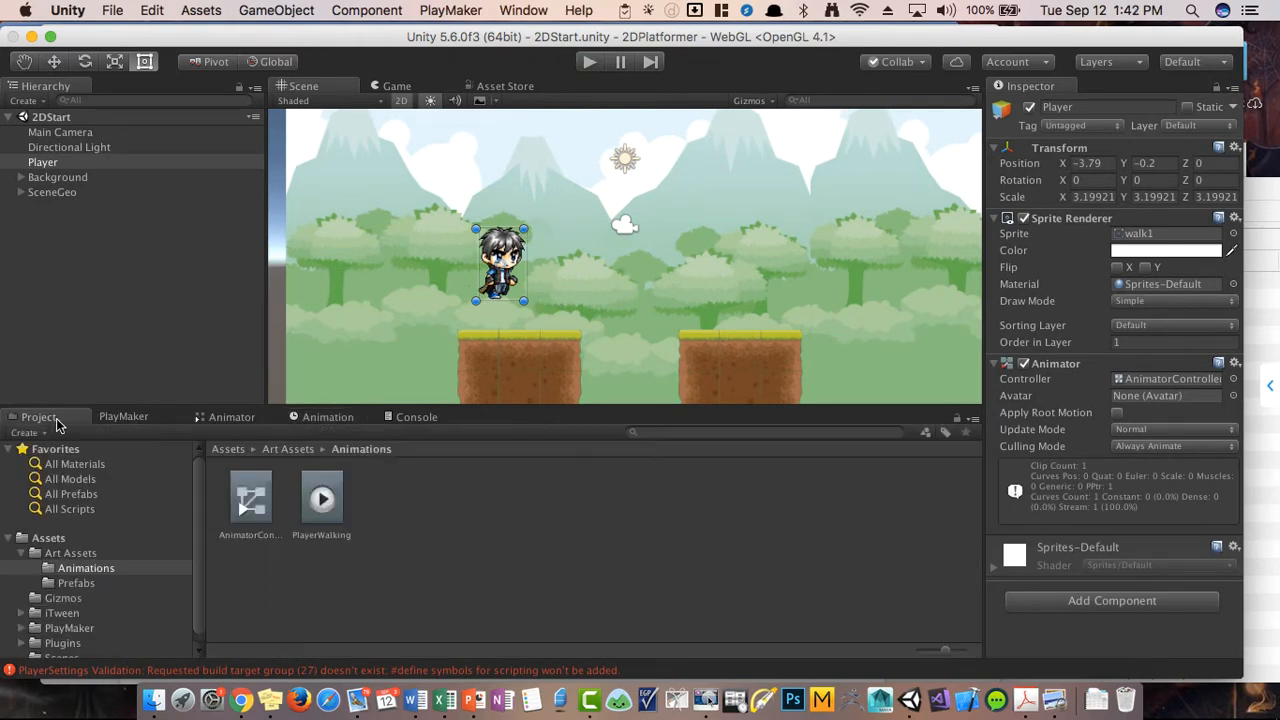
{"action": "left_click", "coordinate": [316, 417]}
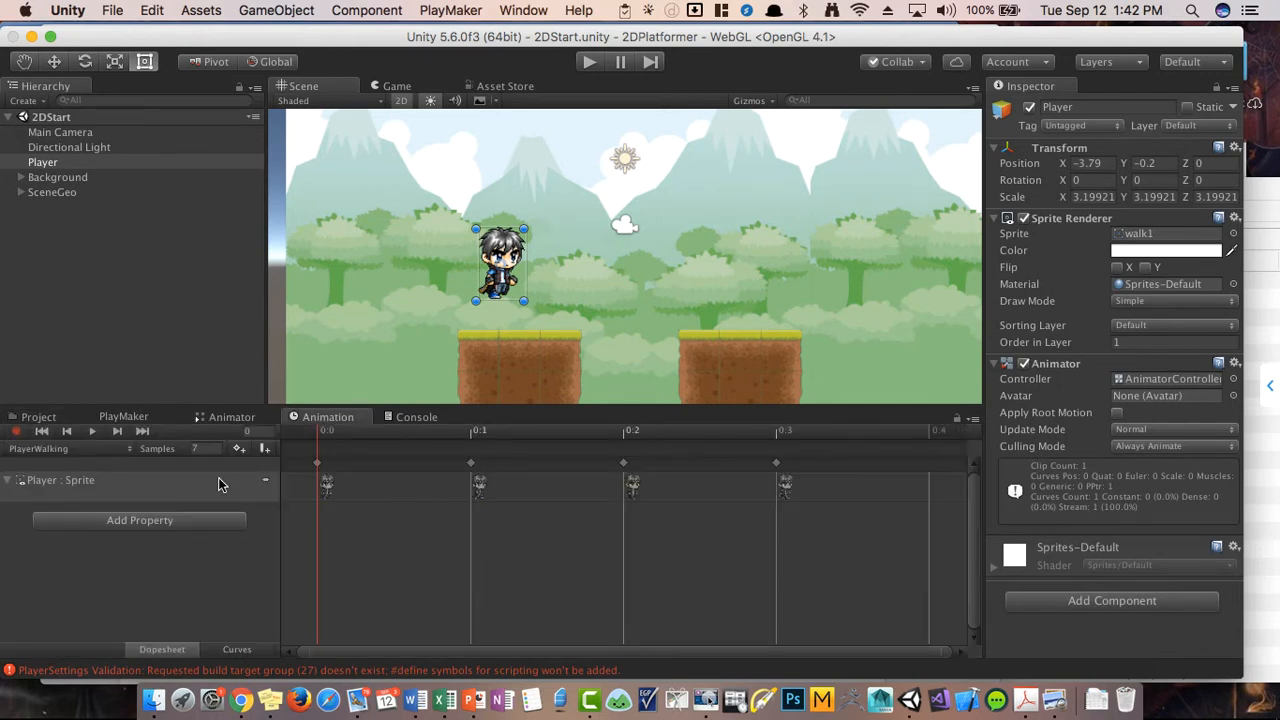
{"action": "left_click", "coordinate": [7, 481]}
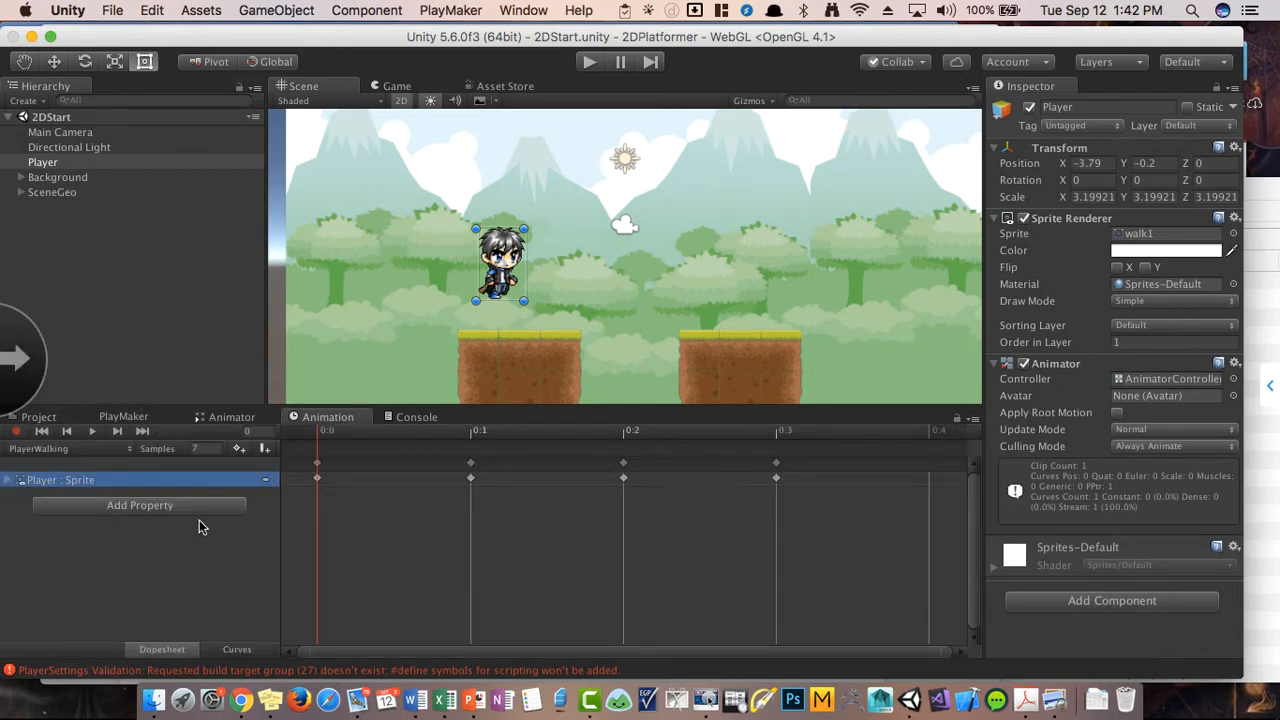
{"action": "left_click", "coordinate": [624, 11]}
{"action": "left_click", "coordinate": [641, 97]}
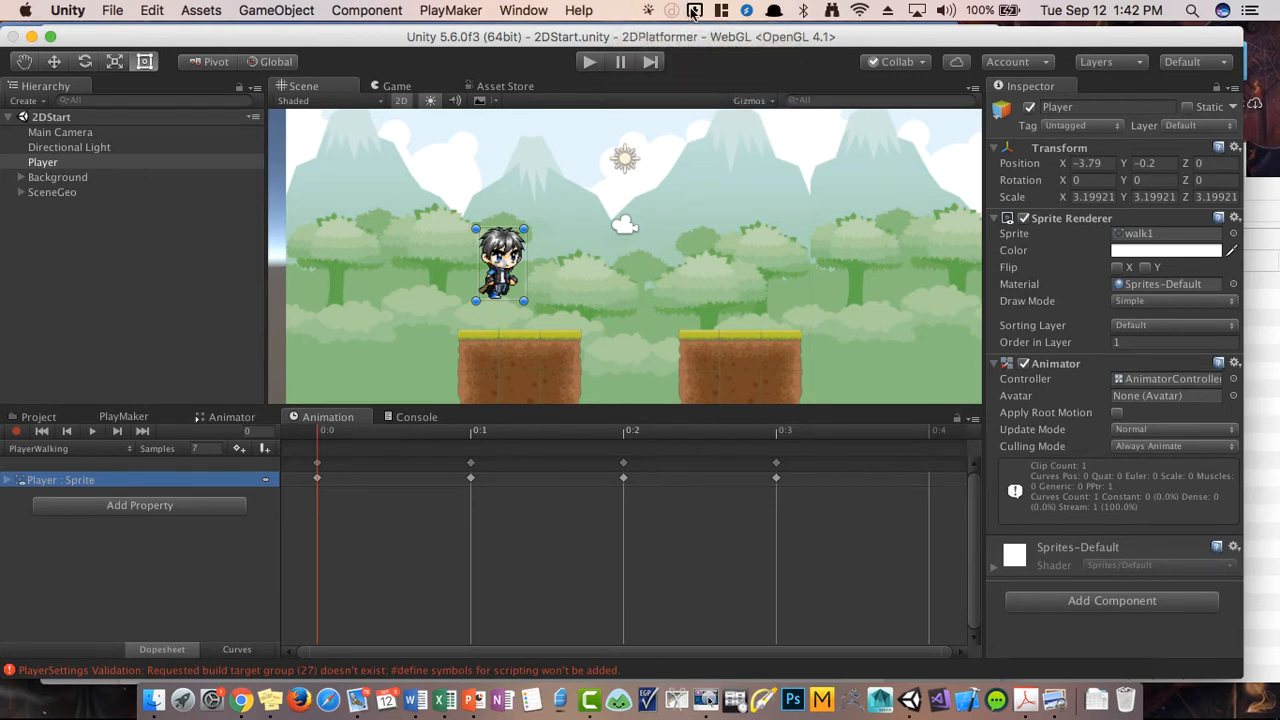
{"action": "left_click", "coordinate": [694, 11]}
{"action": "left_click", "coordinate": [576, 232]}
{"action": "left_click", "coordinate": [450, 568]}
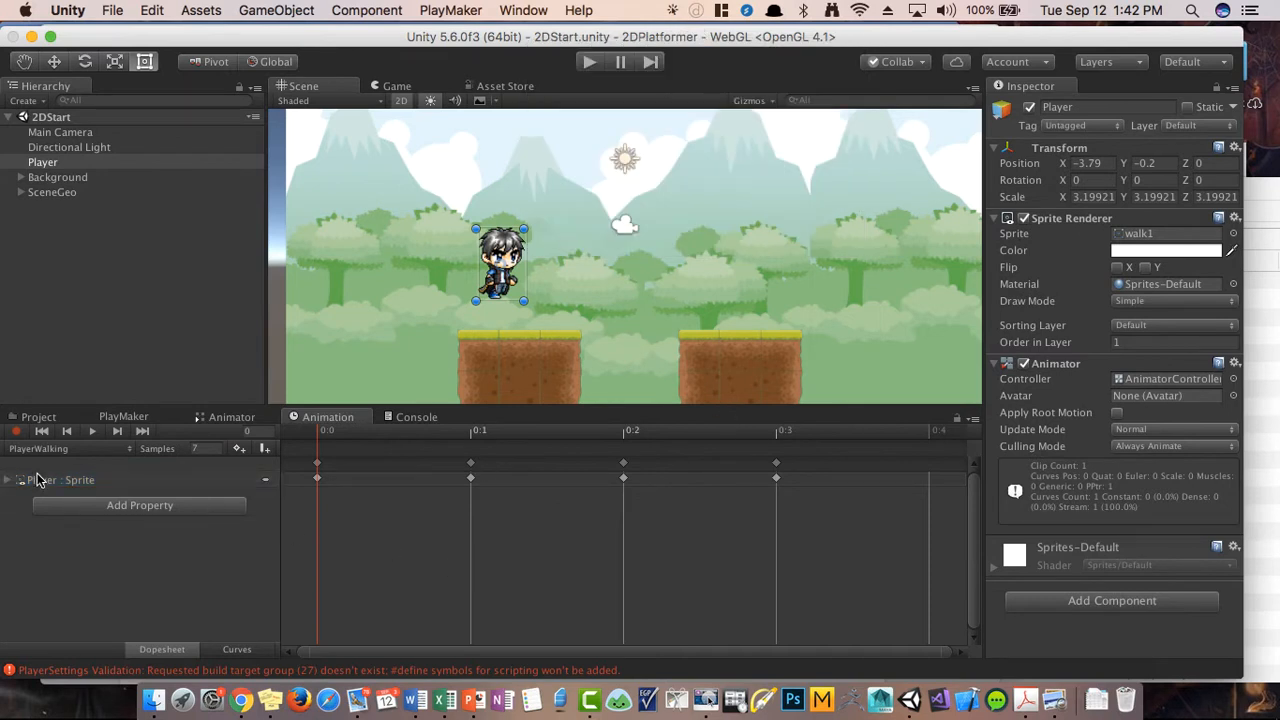
Step: Select the Player and the background objects in turn to compare what the Animation window offers for each
{"action": "left_click", "coordinate": [37, 484]}
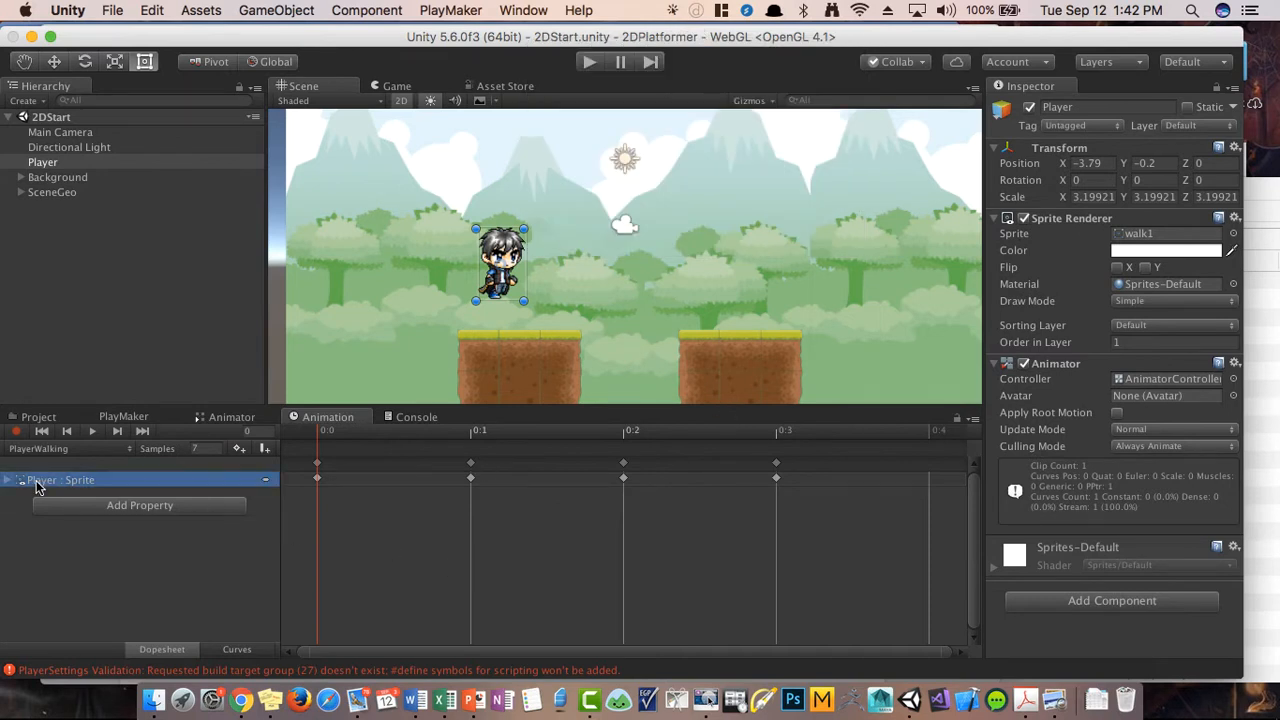
{"action": "left_click", "coordinate": [91, 177]}
{"action": "left_click", "coordinate": [78, 166]}
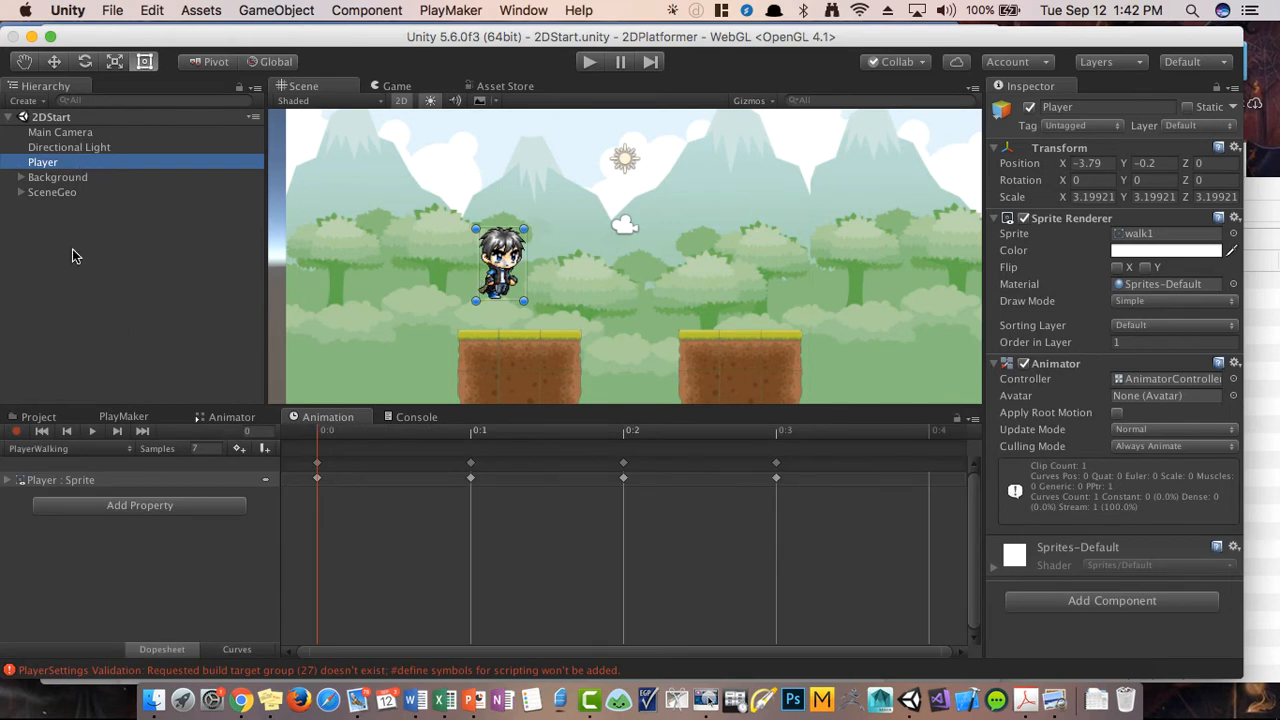
{"action": "left_click", "coordinate": [66, 148]}
{"action": "left_click", "coordinate": [42, 162]}
{"action": "left_click", "coordinate": [87, 326]}
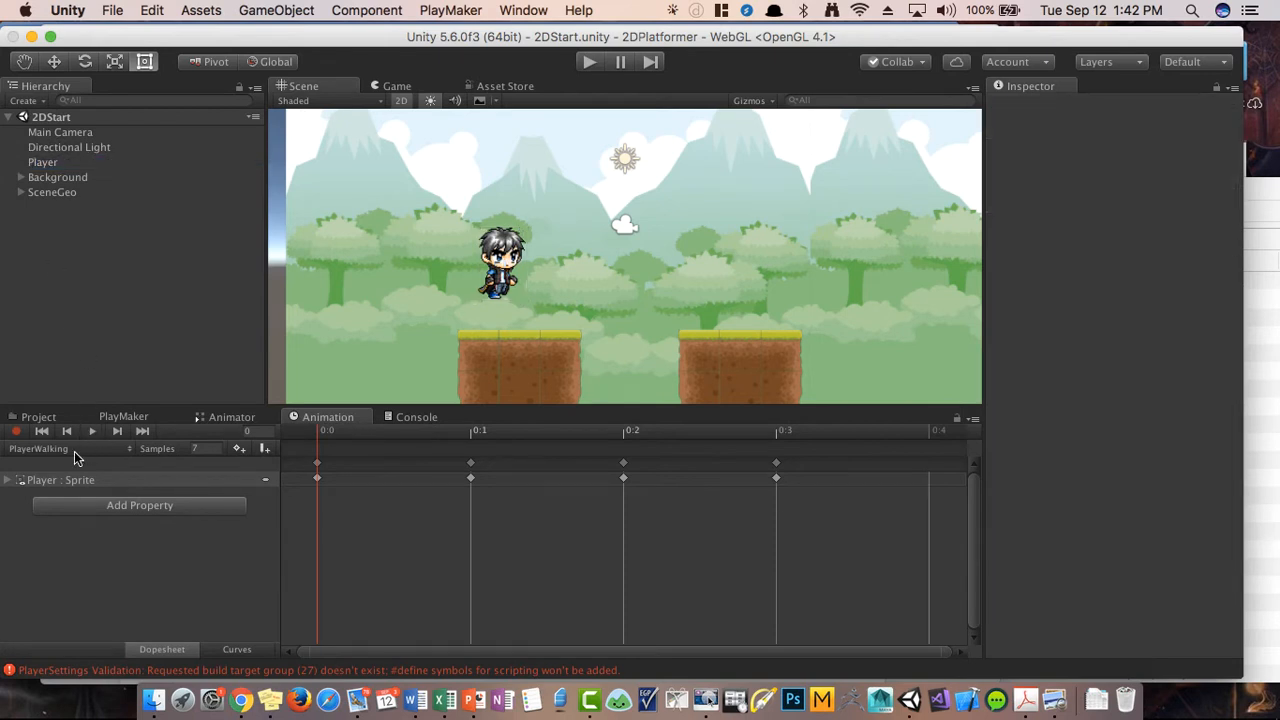
{"action": "left_click", "coordinate": [354, 260]}
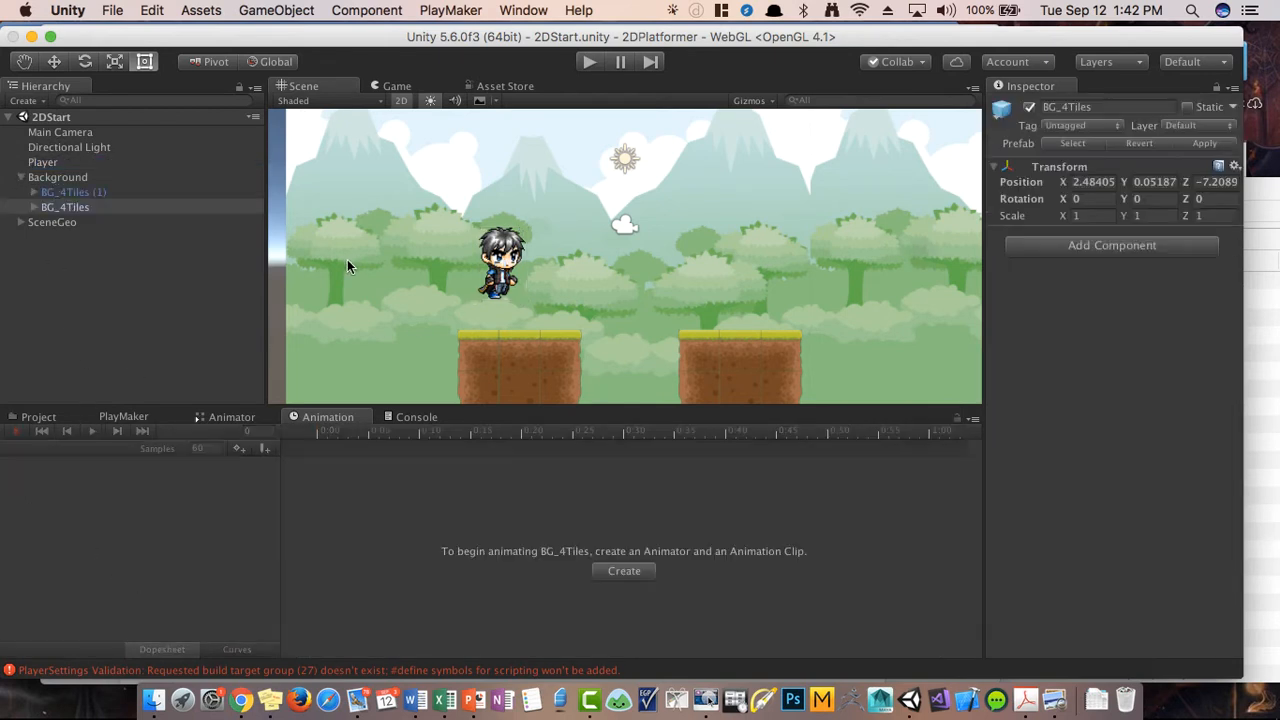
{"action": "left_click", "coordinate": [275, 251]}
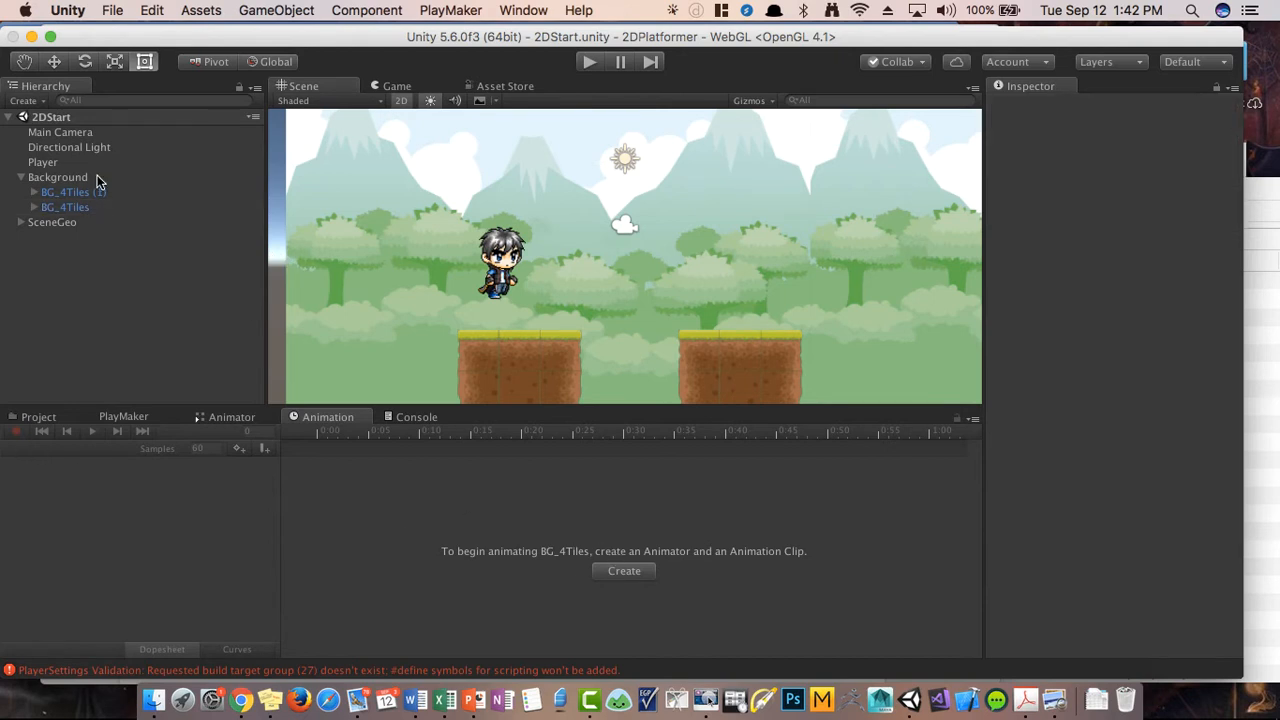
{"action": "left_click", "coordinate": [418, 221]}
{"action": "left_click", "coordinate": [413, 194]}
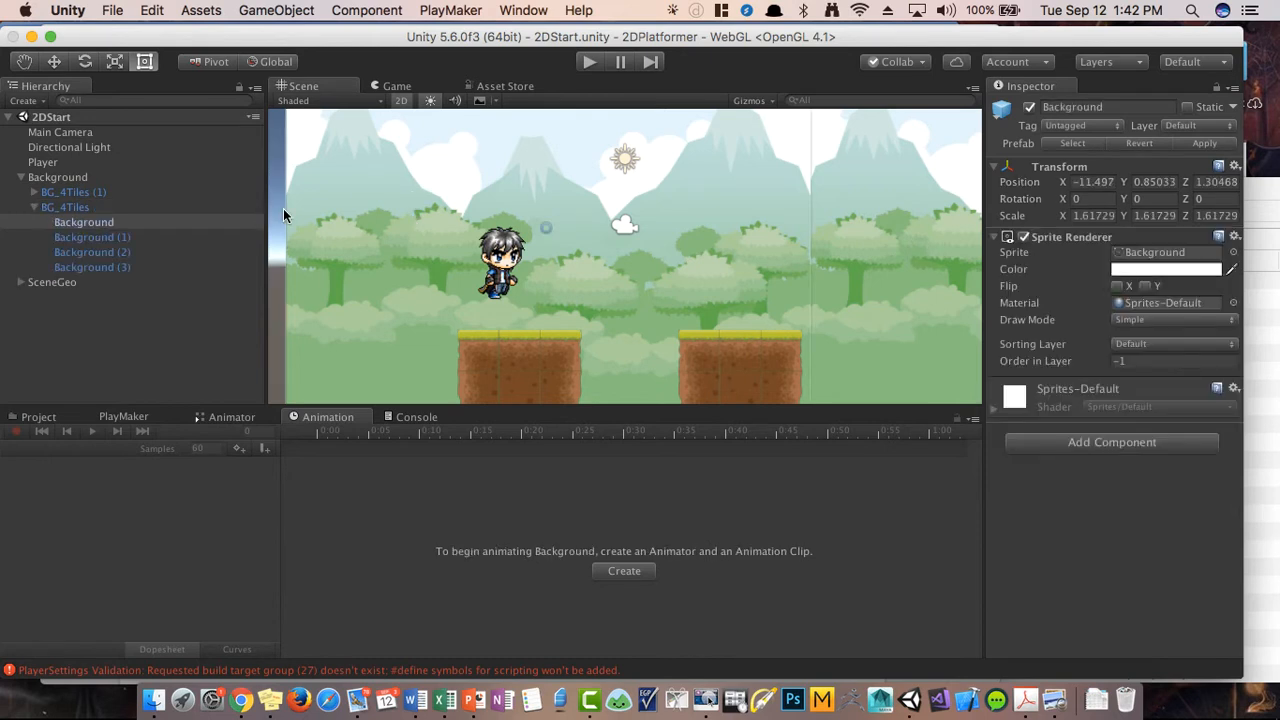
Step: Create an Animator and a clip called New Animation for BG_4Tiles (1), saved in the Animations folder
{"action": "left_click", "coordinate": [58, 196]}
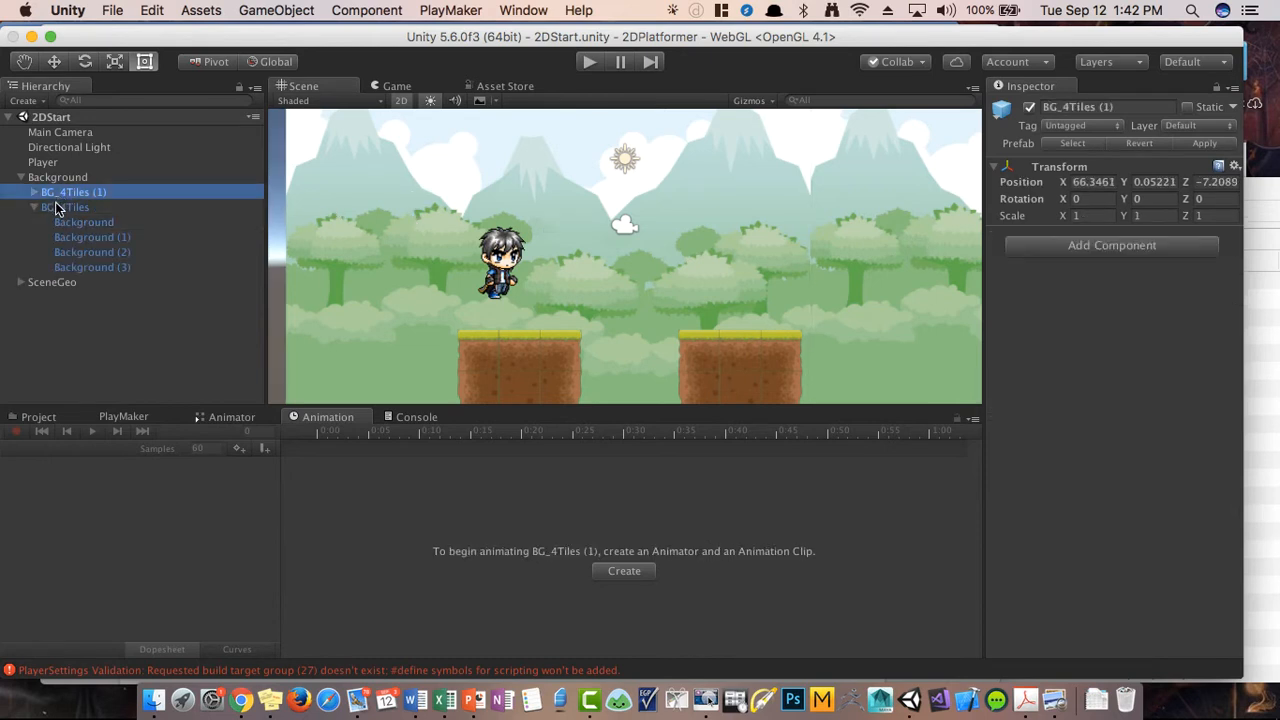
{"action": "left_click", "coordinate": [638, 577]}
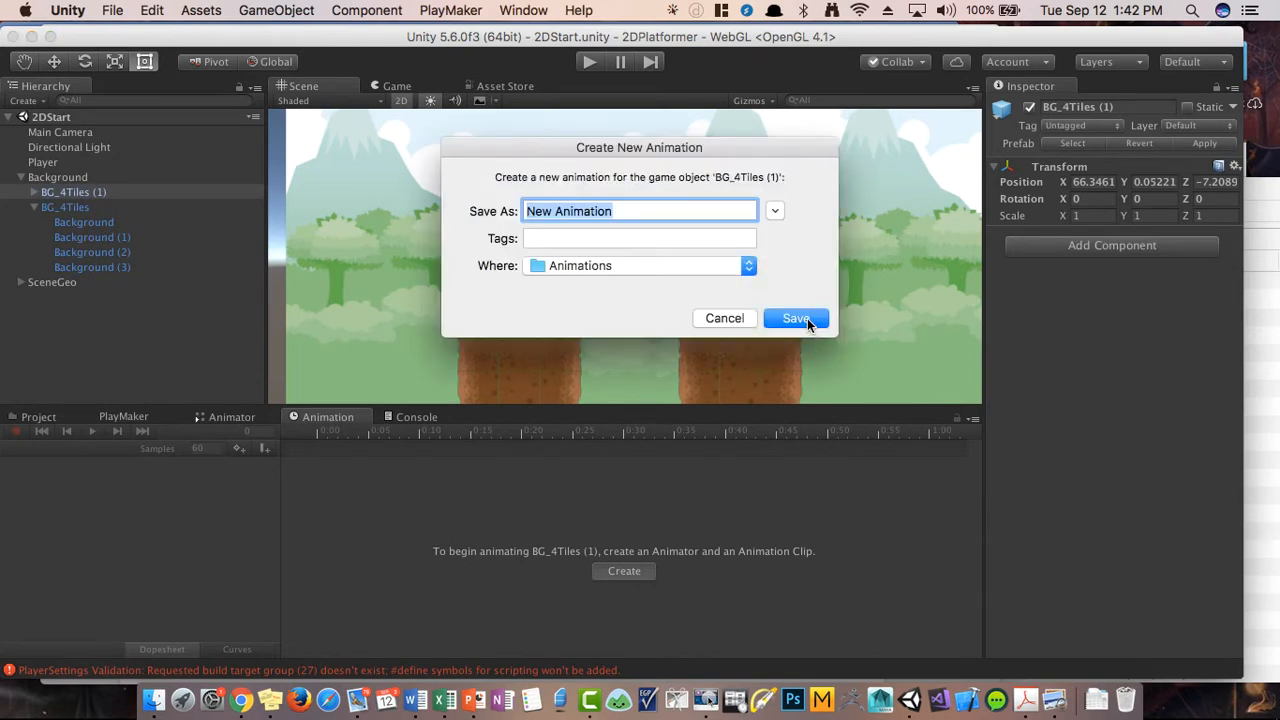
{"action": "left_click", "coordinate": [796, 318]}
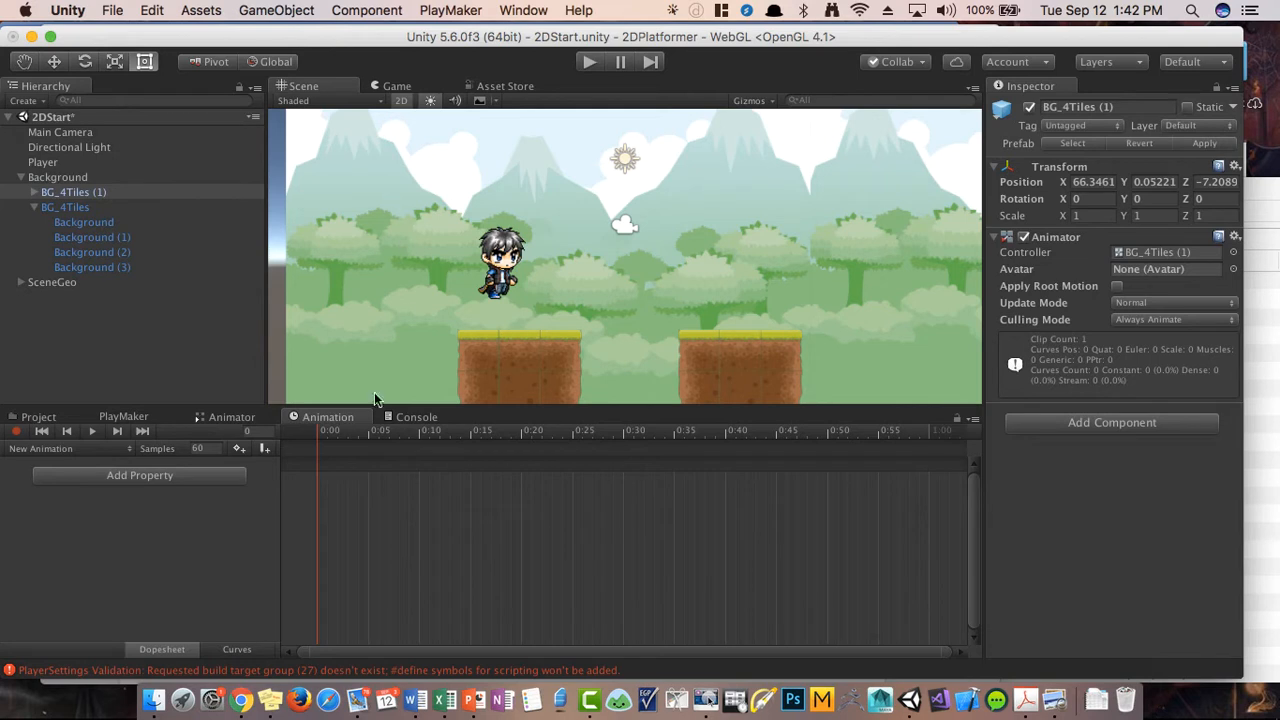
Step: Start recording on BG_4Tiles (1) and set a position keyframe at 0:00 by moving it along X to about -62.8
{"action": "left_click", "coordinate": [17, 432]}
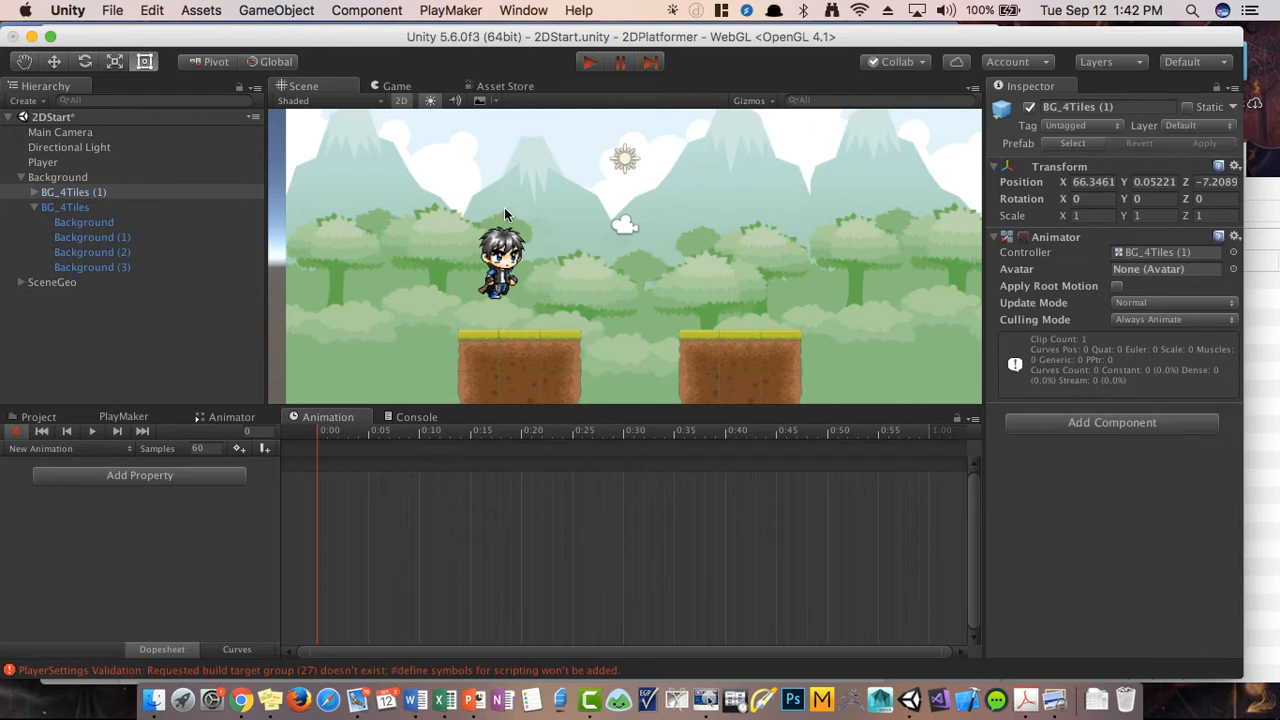
{"action": "scroll", "coordinate": [504, 207], "scroll_direction": "down", "scroll_amount": 3}
{"action": "key", "text": "w"}
{"action": "scroll", "coordinate": [532, 210], "scroll_direction": "down", "scroll_amount": 3}
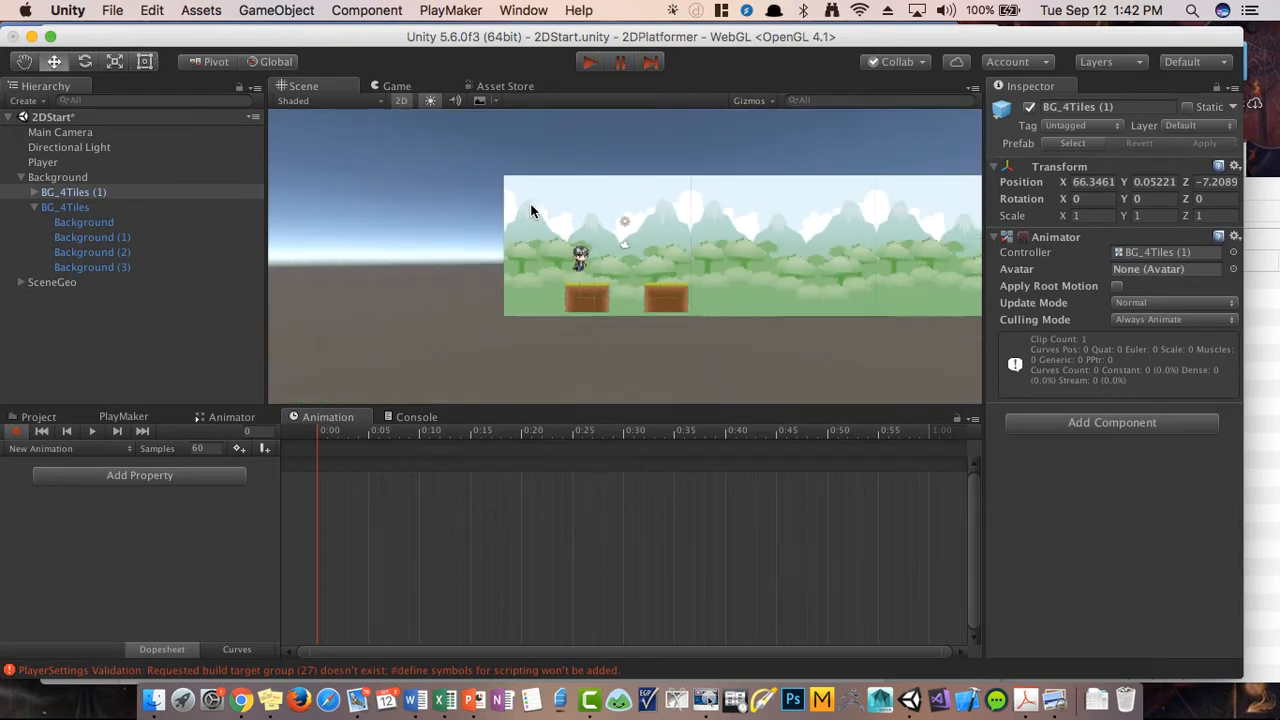
{"action": "scroll", "coordinate": [531, 211], "scroll_direction": "down", "scroll_amount": 4}
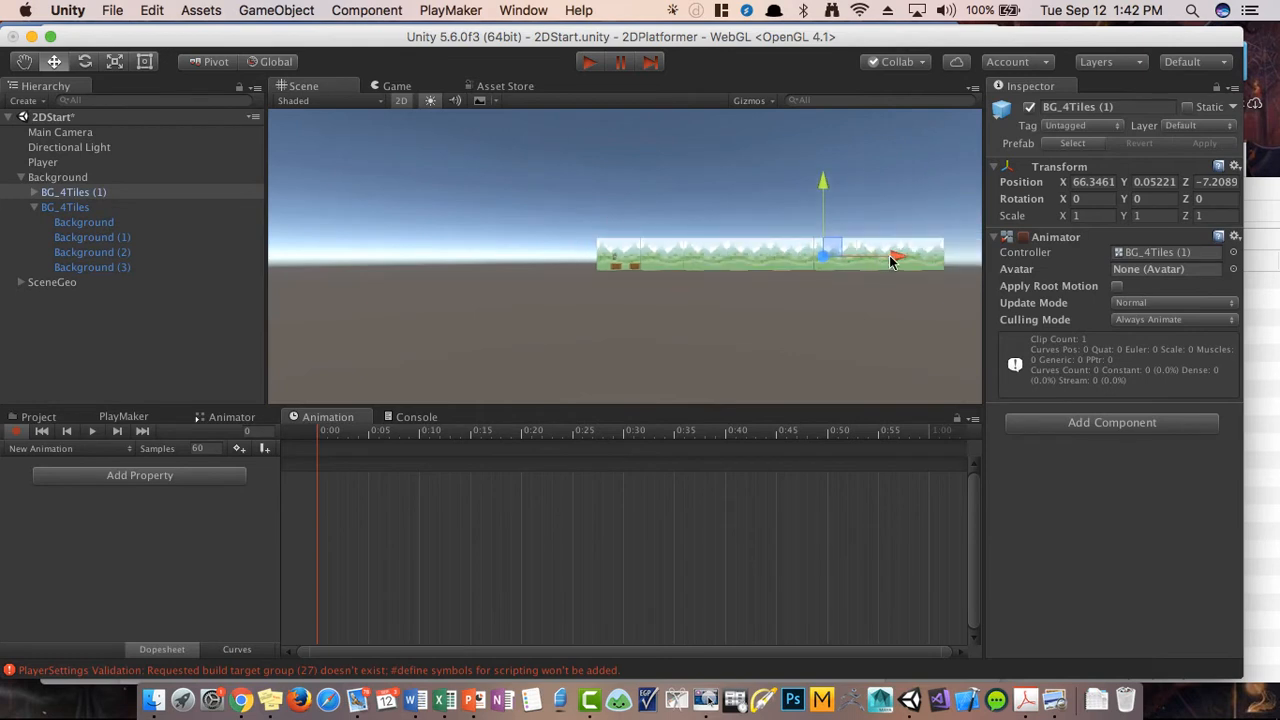
{"action": "left_click_drag", "start_coordinate": [893, 260], "coordinate": [531, 268]}
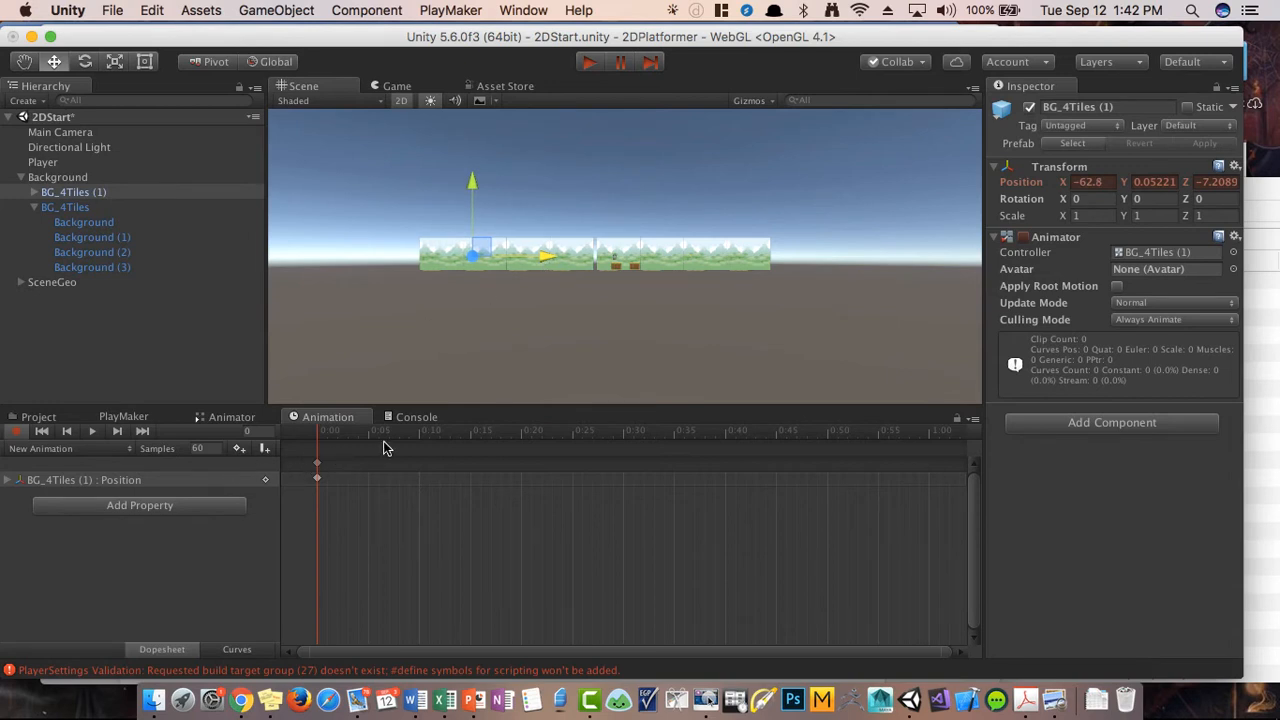
Step: Add a BG_4Tiles (1) position keyframe at 0:30 with X at about 66.4, and end the recording
{"action": "left_click_drag", "start_coordinate": [410, 441], "coordinate": [620, 442]}
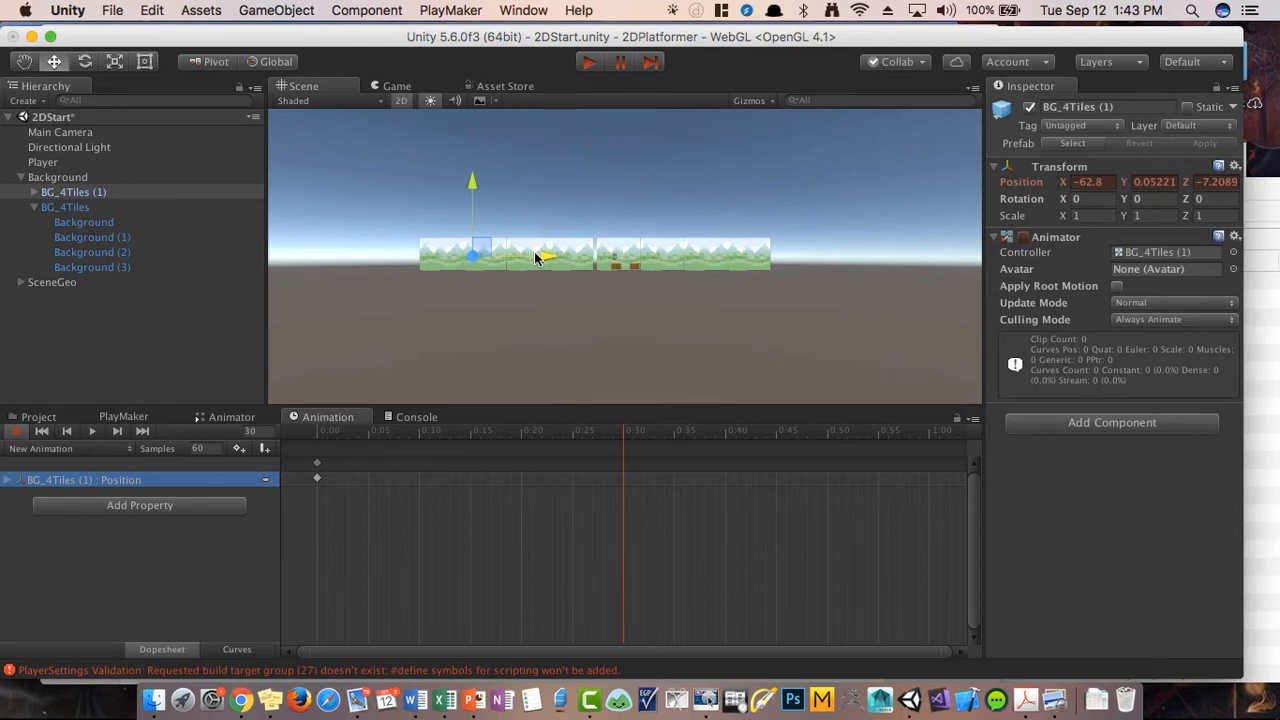
{"action": "left_click_drag", "start_coordinate": [540, 258], "coordinate": [885, 276]}
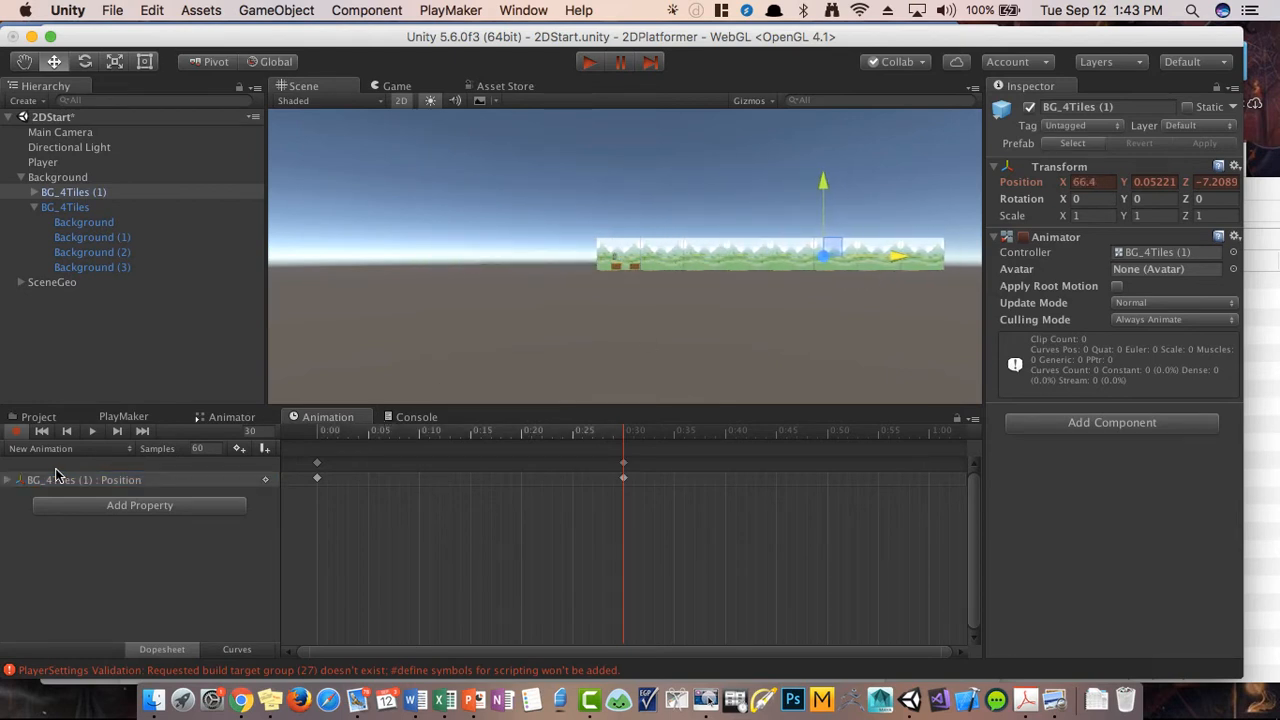
{"action": "left_click", "coordinate": [16, 431]}
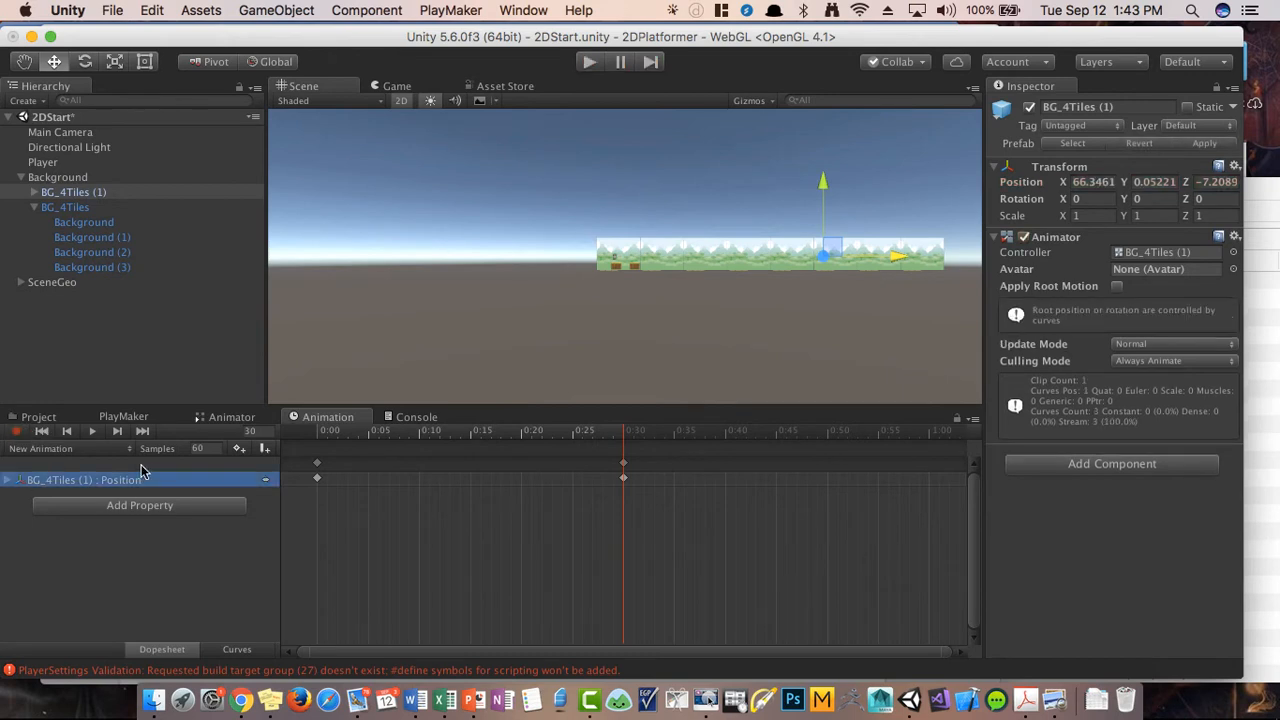
Step: Preview the BG_4Tiles (1) movement clip, and end the preview with that object selected
{"action": "left_click", "coordinate": [92, 431]}
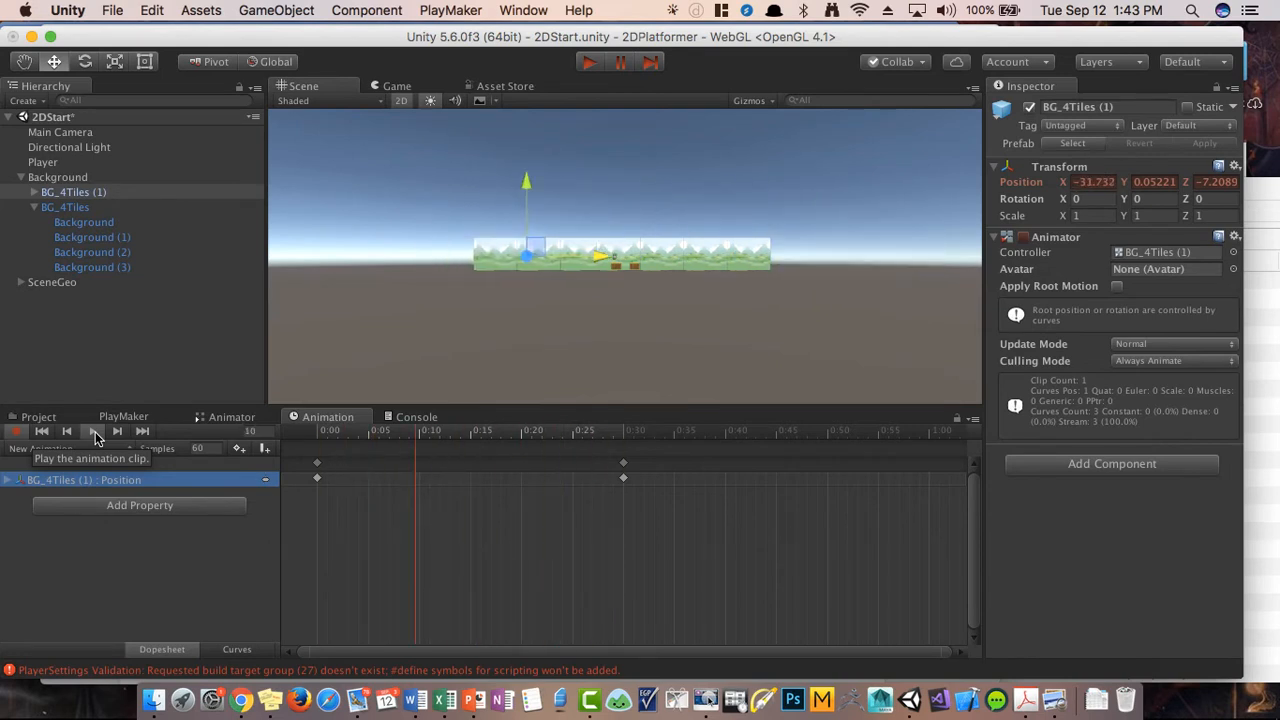
{"action": "left_click", "coordinate": [56, 205]}
{"action": "left_click", "coordinate": [56, 193]}
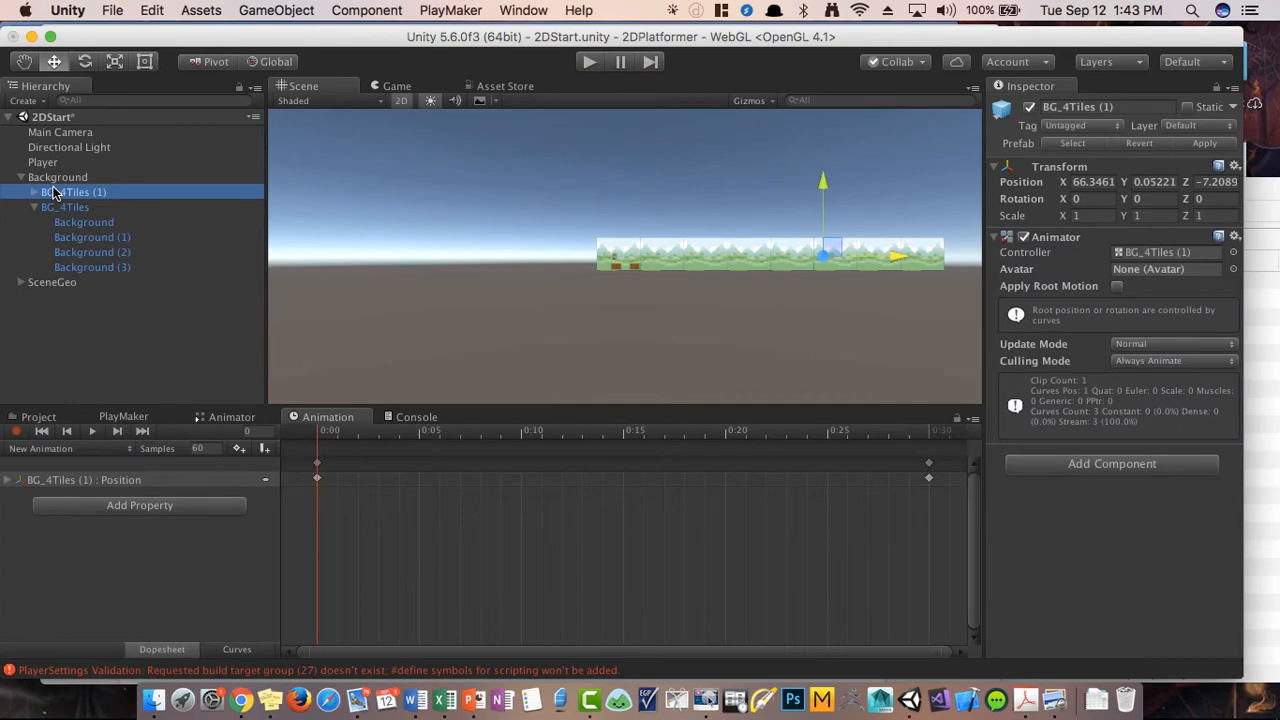
Step: Select the Player and frame it in the Scene view with the surrounding platforms
{"action": "left_click", "coordinate": [45, 162]}
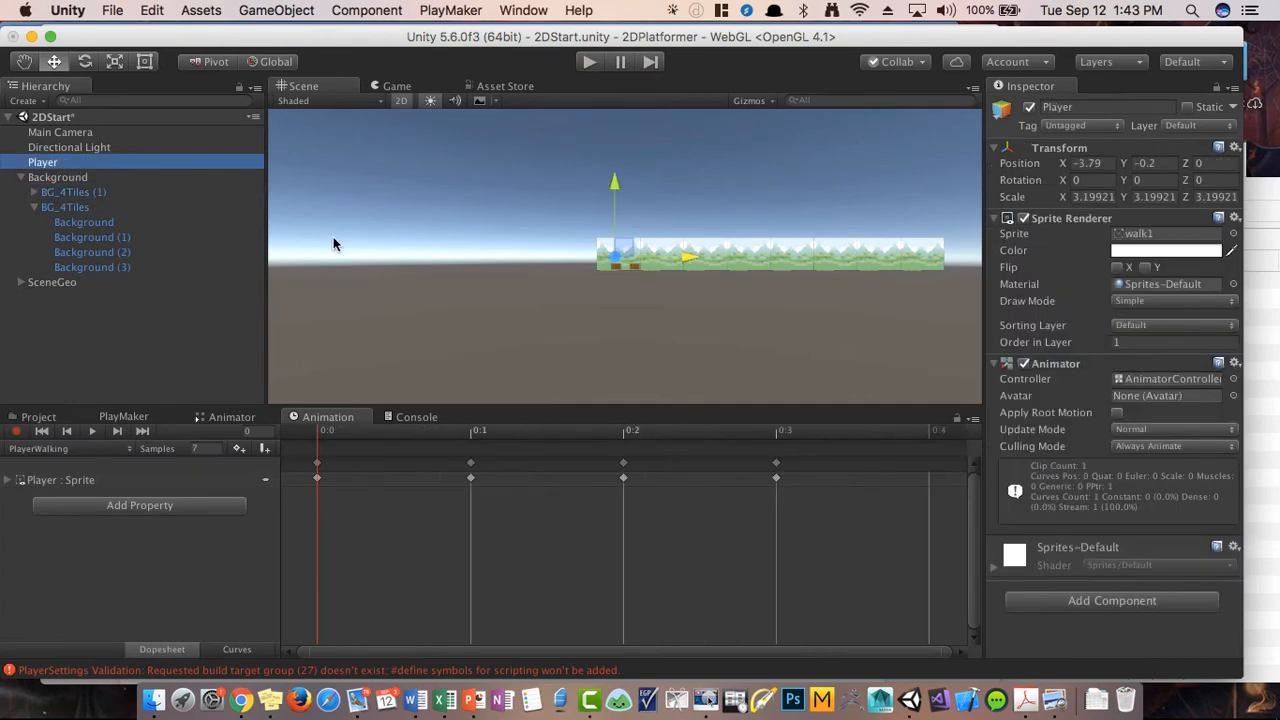
{"action": "key", "text": "f"}
{"action": "scroll", "coordinate": [553, 276], "scroll_direction": "down", "scroll_amount": 5}
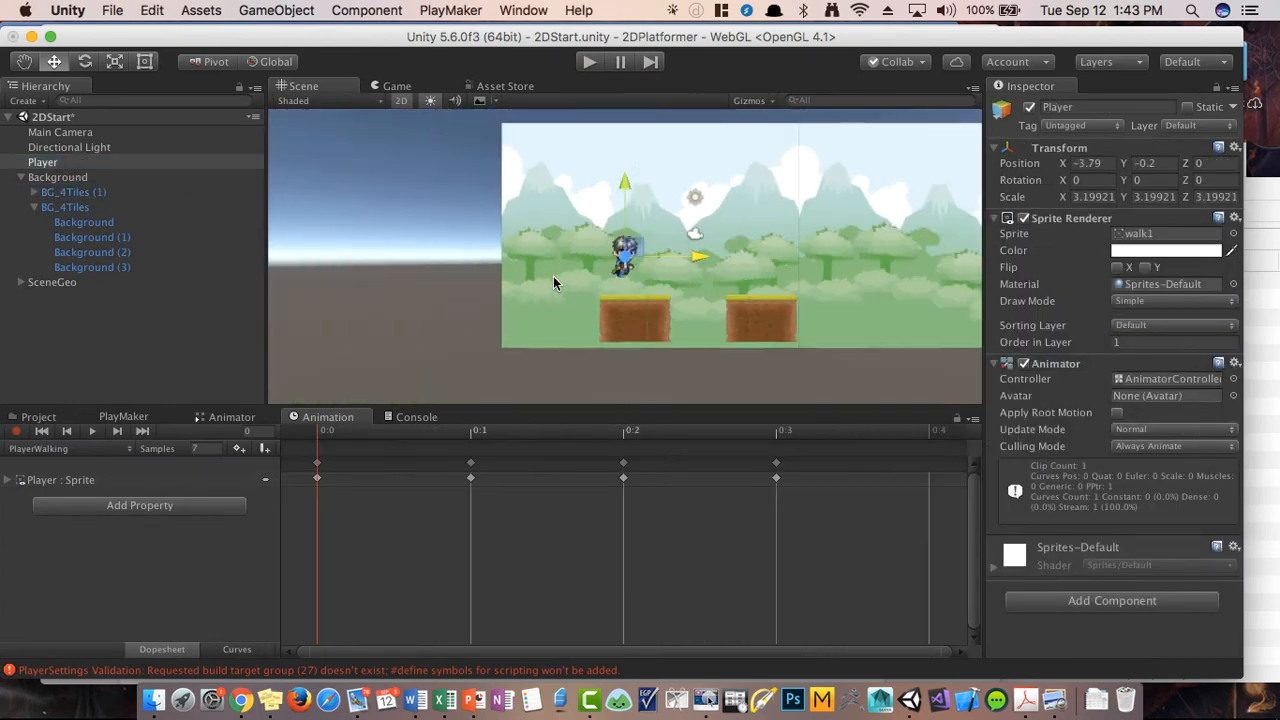
Step: Expand the position track of BG_4Tiles (1) and remove the Animator component from that object
{"action": "left_click", "coordinate": [47, 207]}
{"action": "left_click", "coordinate": [54, 192]}
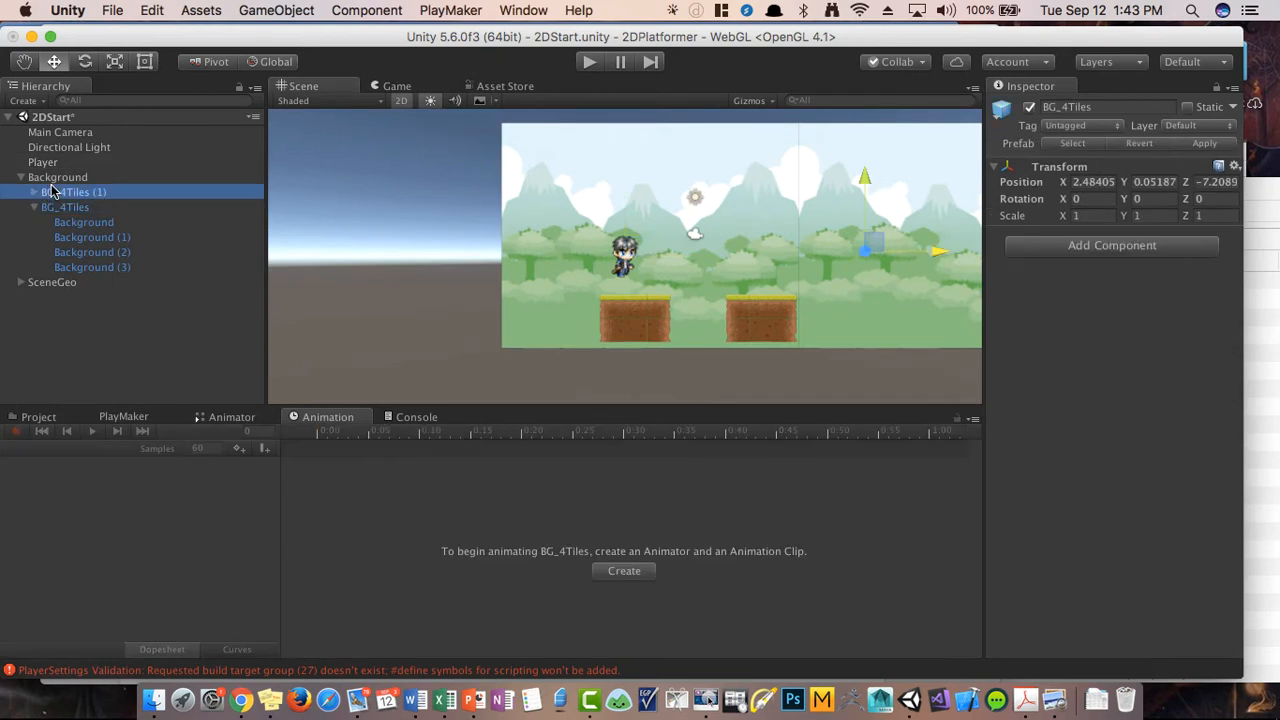
{"action": "left_click", "coordinate": [8, 482]}
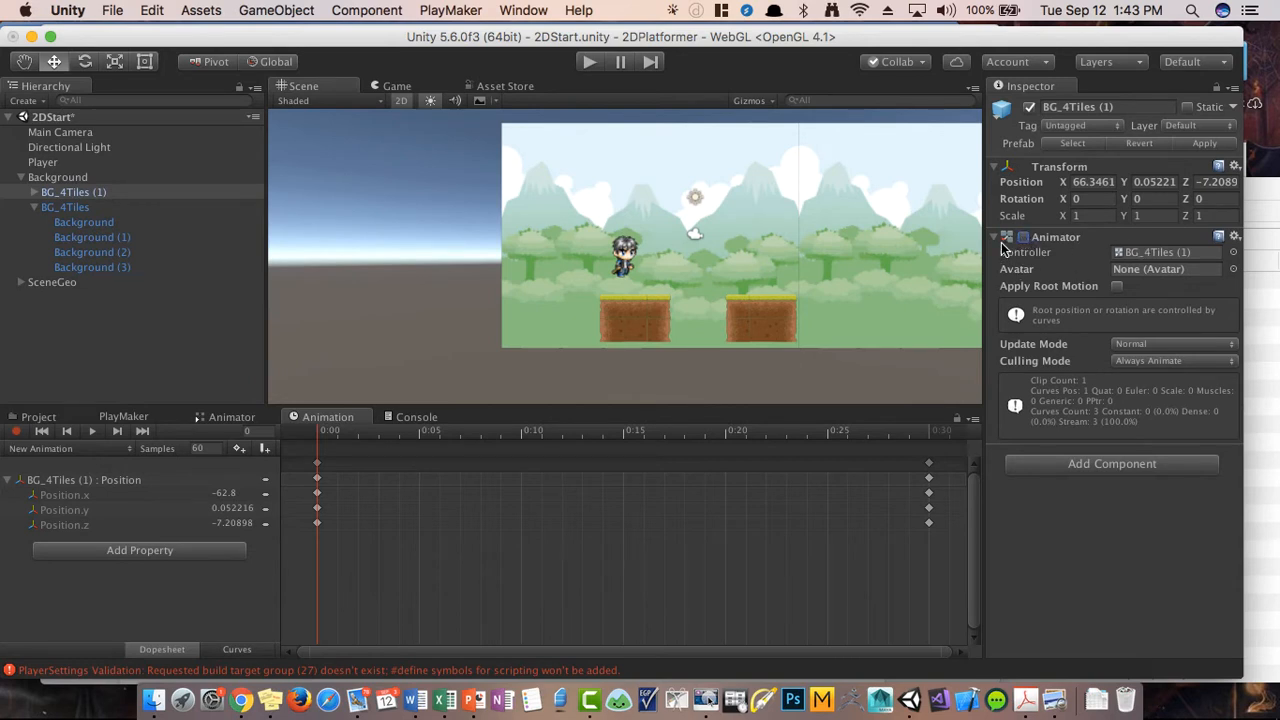
{"action": "right_click", "coordinate": [1093, 244]}
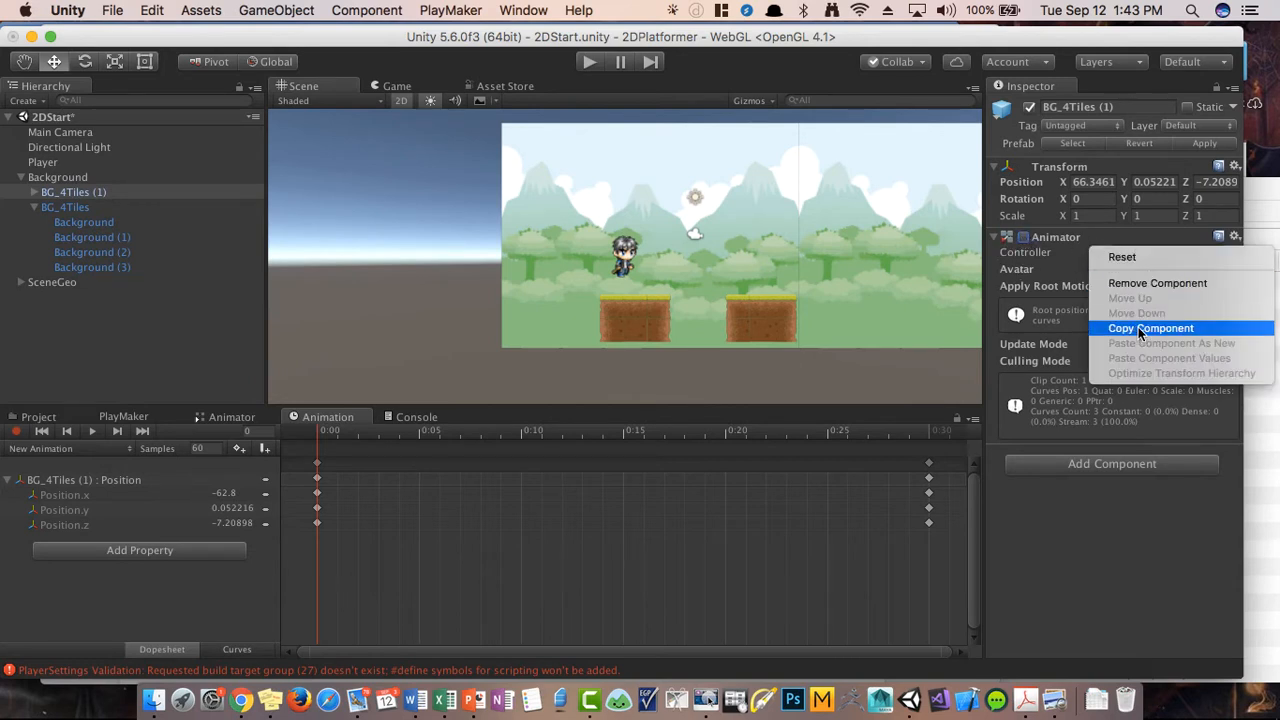
{"action": "left_click", "coordinate": [1150, 283]}
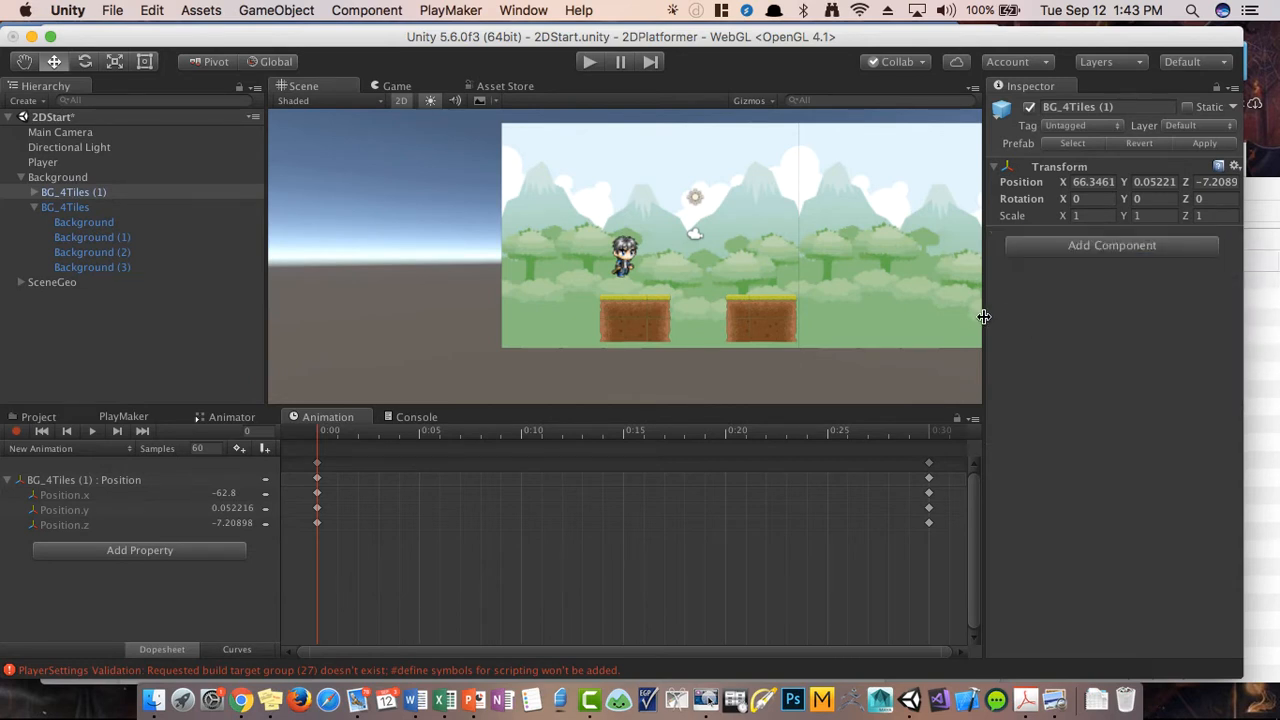
Step: Create a new animation clip for the Player called PlayerIdle in the Animations folder
{"action": "left_click", "coordinate": [50, 165]}
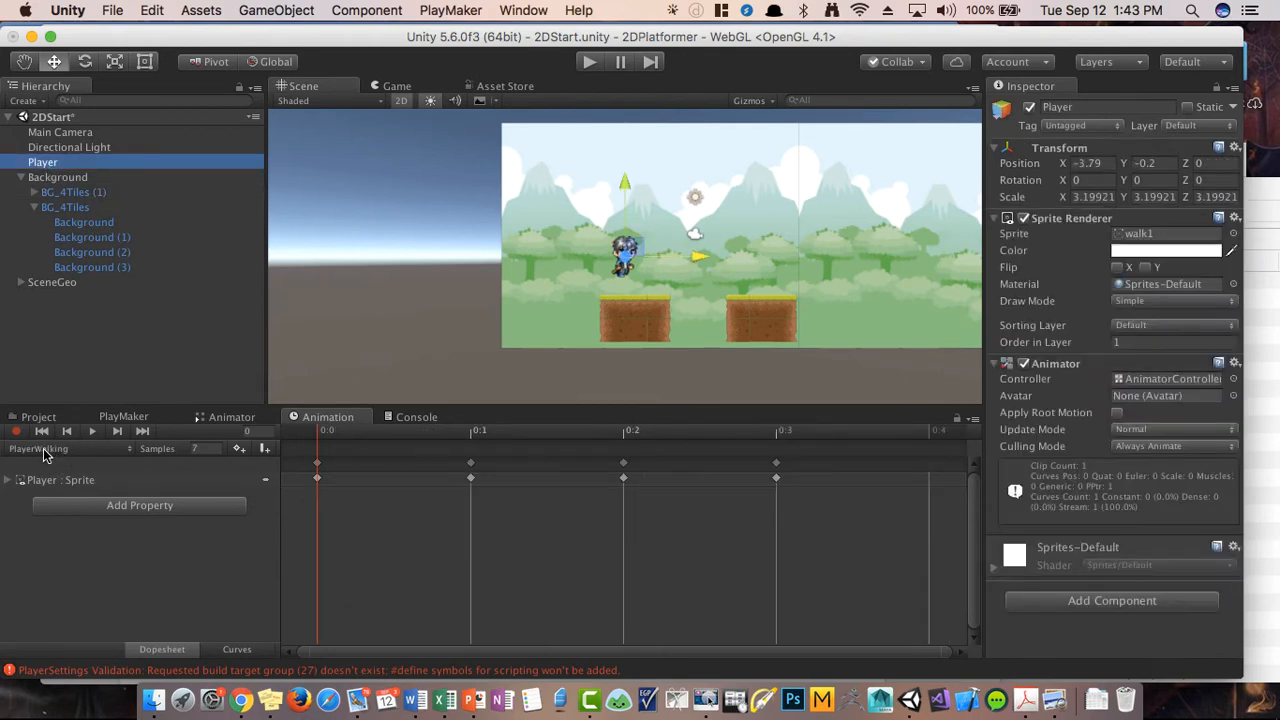
{"action": "left_click", "coordinate": [42, 451]}
{"action": "left_click", "coordinate": [58, 450]}
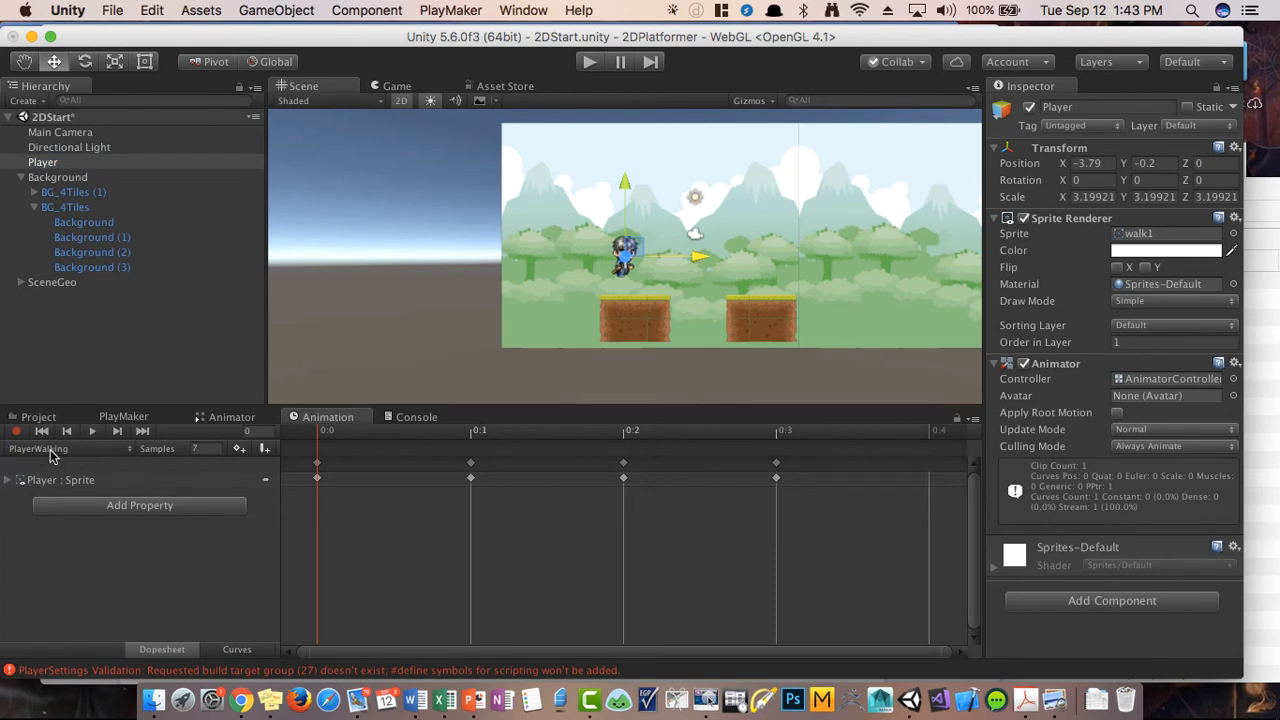
{"action": "left_click", "coordinate": [52, 451]}
{"action": "left_click", "coordinate": [55, 450]}
{"action": "left_click", "coordinate": [55, 450]}
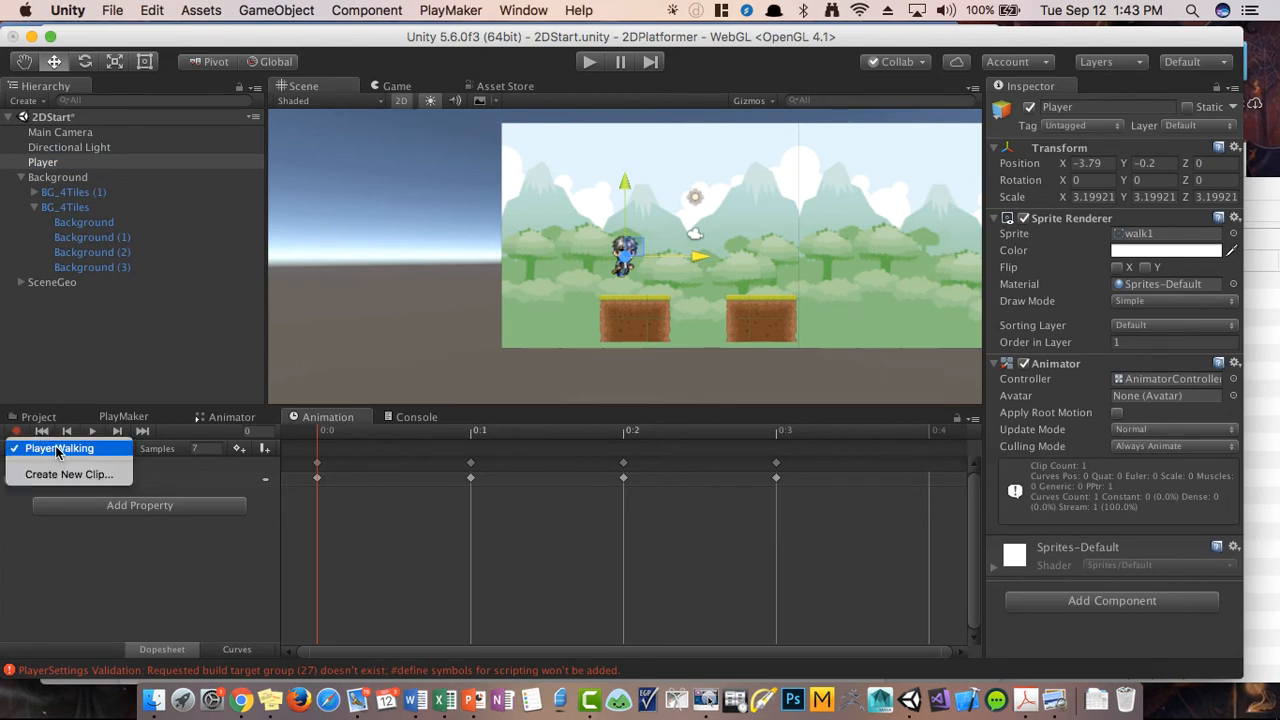
{"action": "left_click", "coordinate": [62, 494]}
{"action": "left_click", "coordinate": [50, 449]}
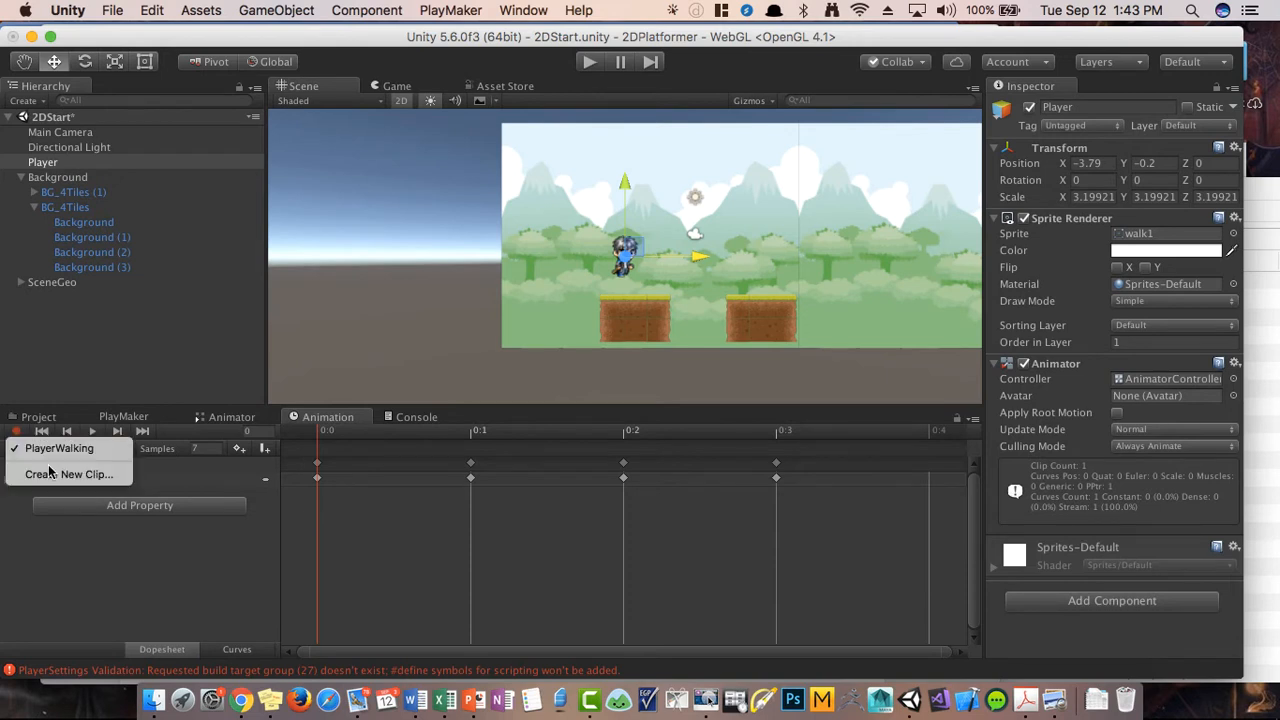
{"action": "left_click", "coordinate": [60, 475]}
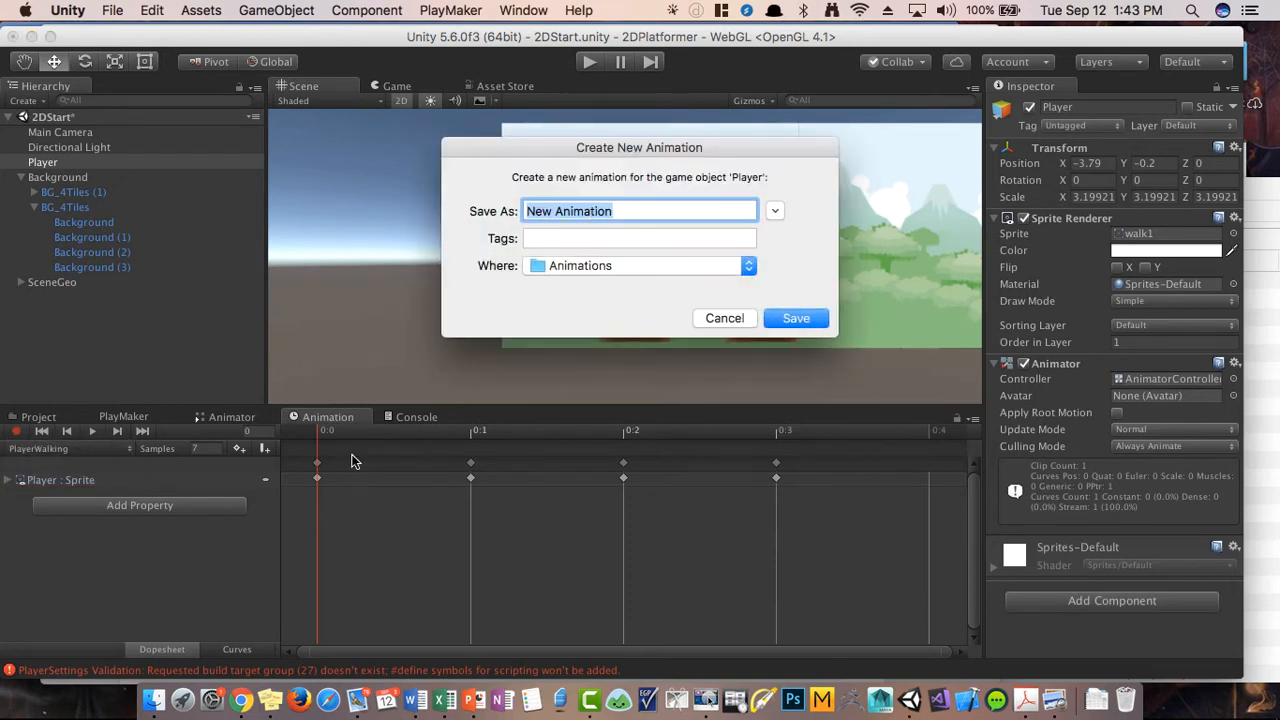
{"action": "type", "text": "PlayerIdle"}
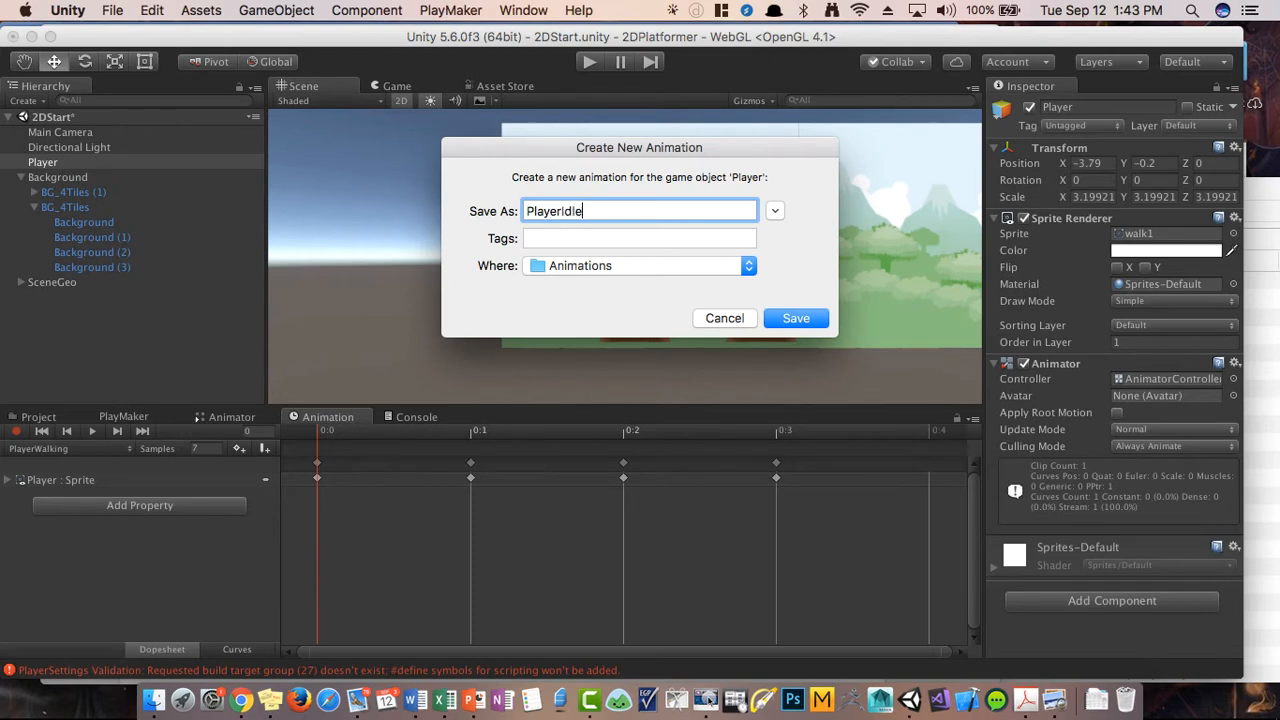
{"action": "key", "text": "Return"}
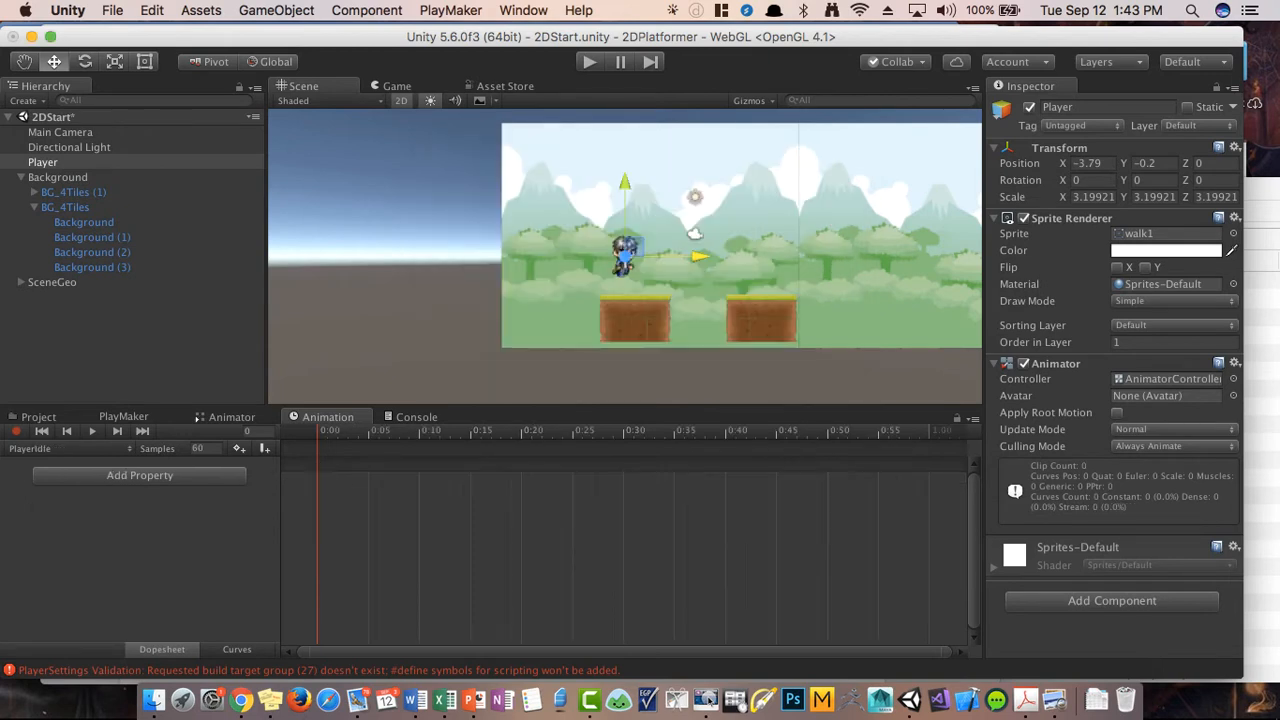
Step: Preview the empty PlayerIdle clip while looking closely at the Player in the scene, and stop the playback
{"action": "left_click", "coordinate": [92, 431]}
{"action": "scroll", "coordinate": [685, 216], "scroll_direction": "up", "scroll_amount": 2}
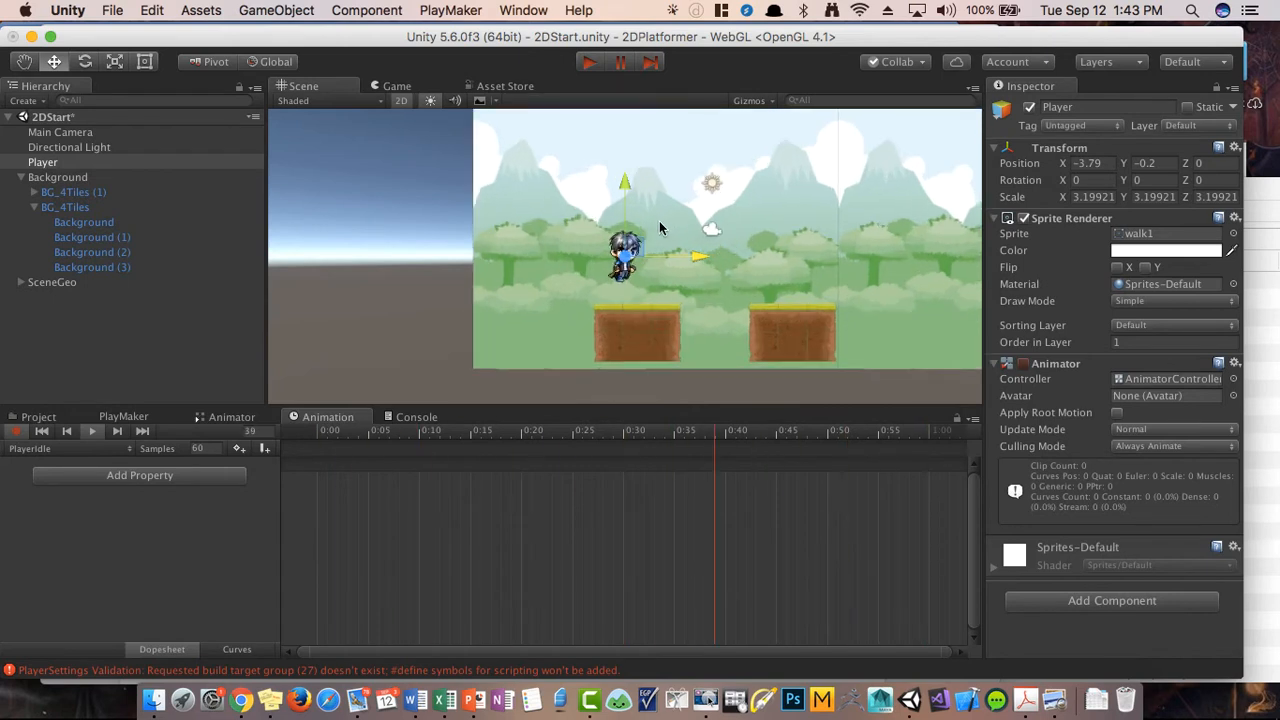
{"action": "scroll", "coordinate": [659, 224], "scroll_direction": "up", "scroll_amount": 2}
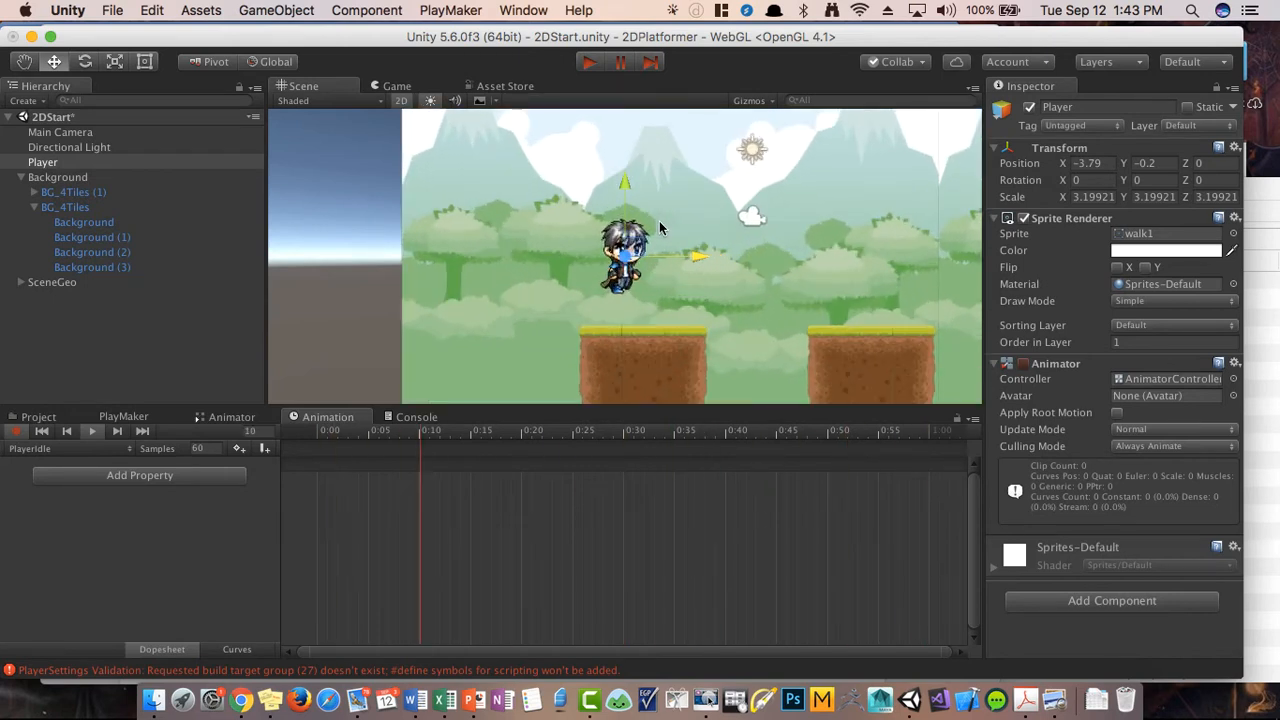
{"action": "left_click", "coordinate": [92, 432]}
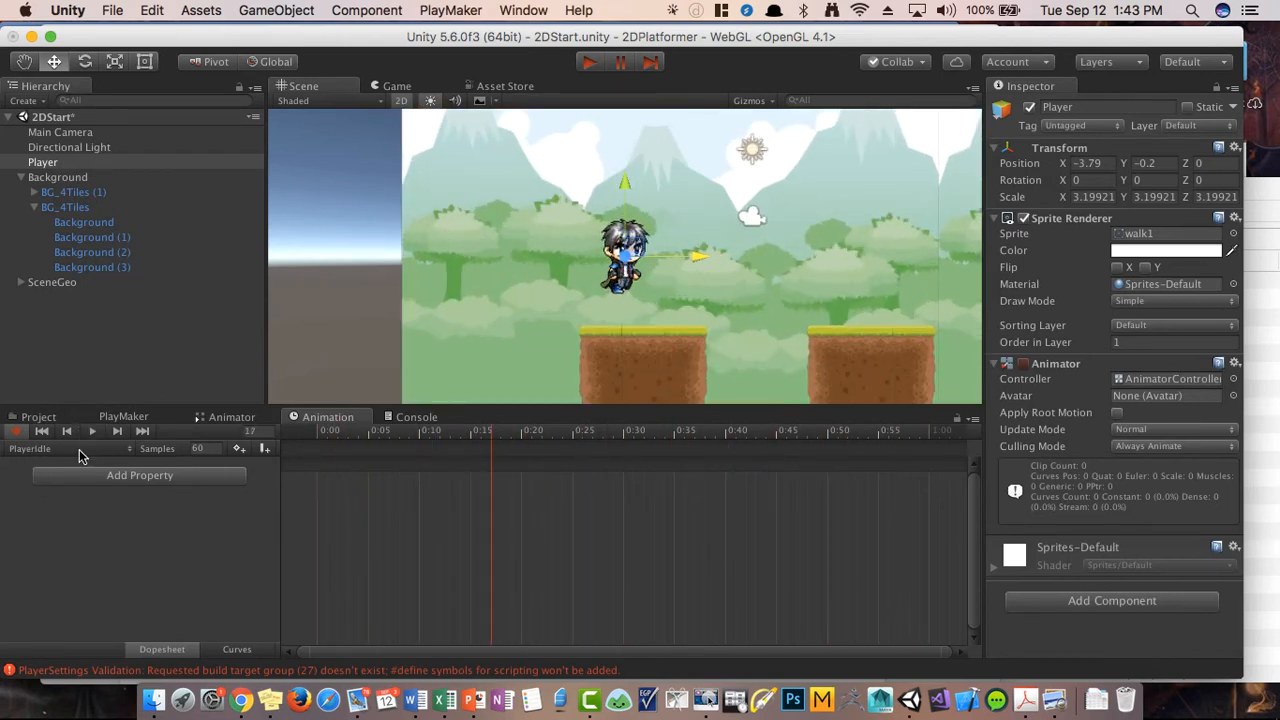
Step: Switch to the PlayerWalking clip, expand the Player : Sprite track, and preview the walk against its keyframe sprites
{"action": "left_click", "coordinate": [82, 449]}
{"action": "left_click", "coordinate": [55, 428]}
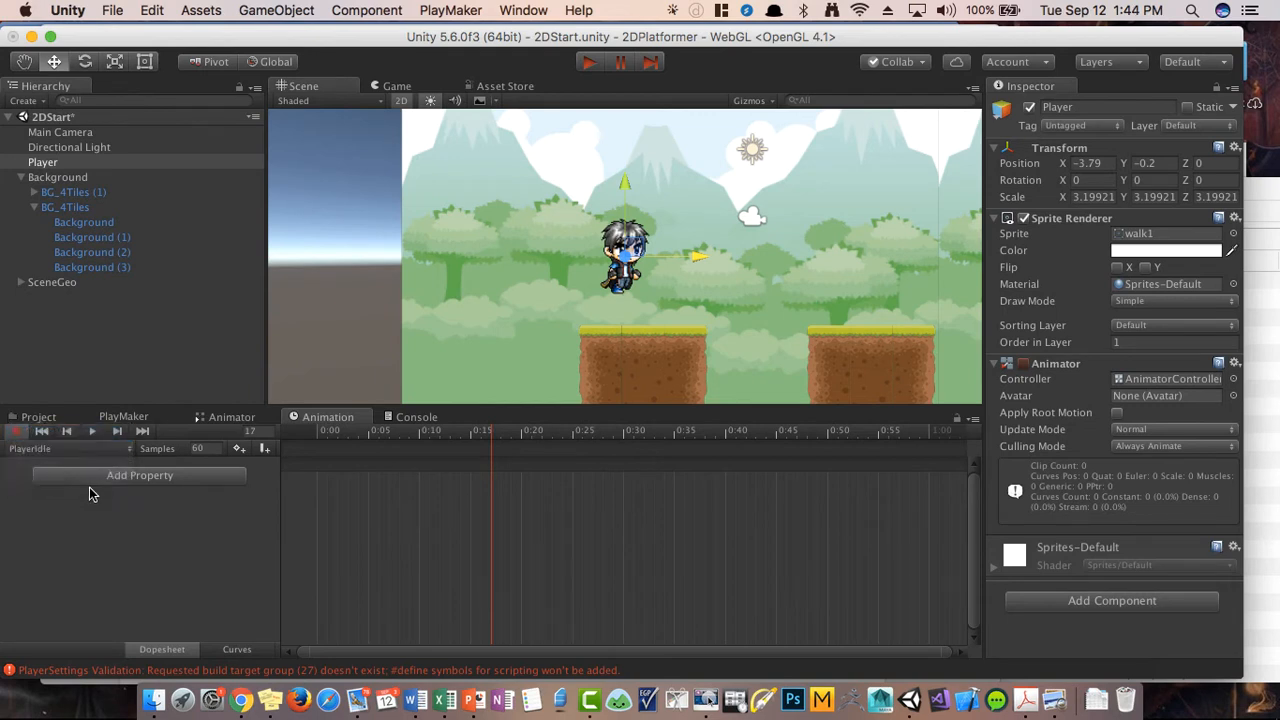
{"action": "left_click", "coordinate": [92, 432]}
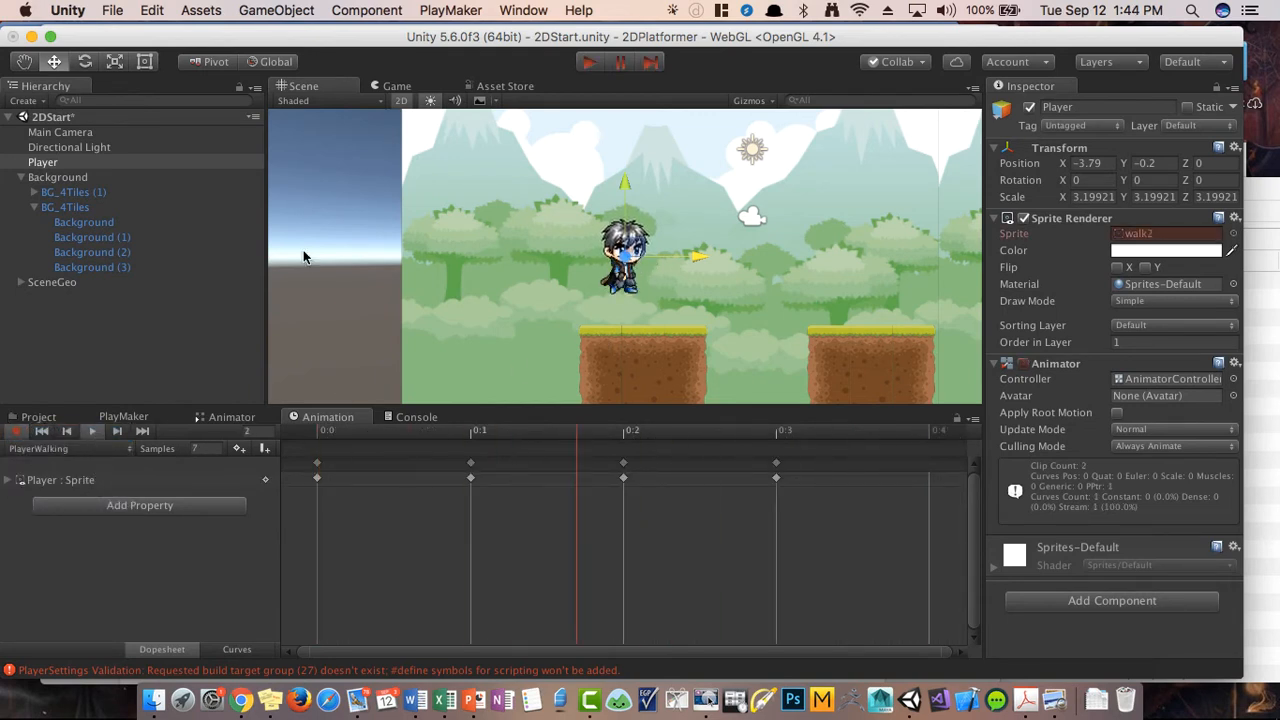
{"action": "left_click", "coordinate": [349, 244]}
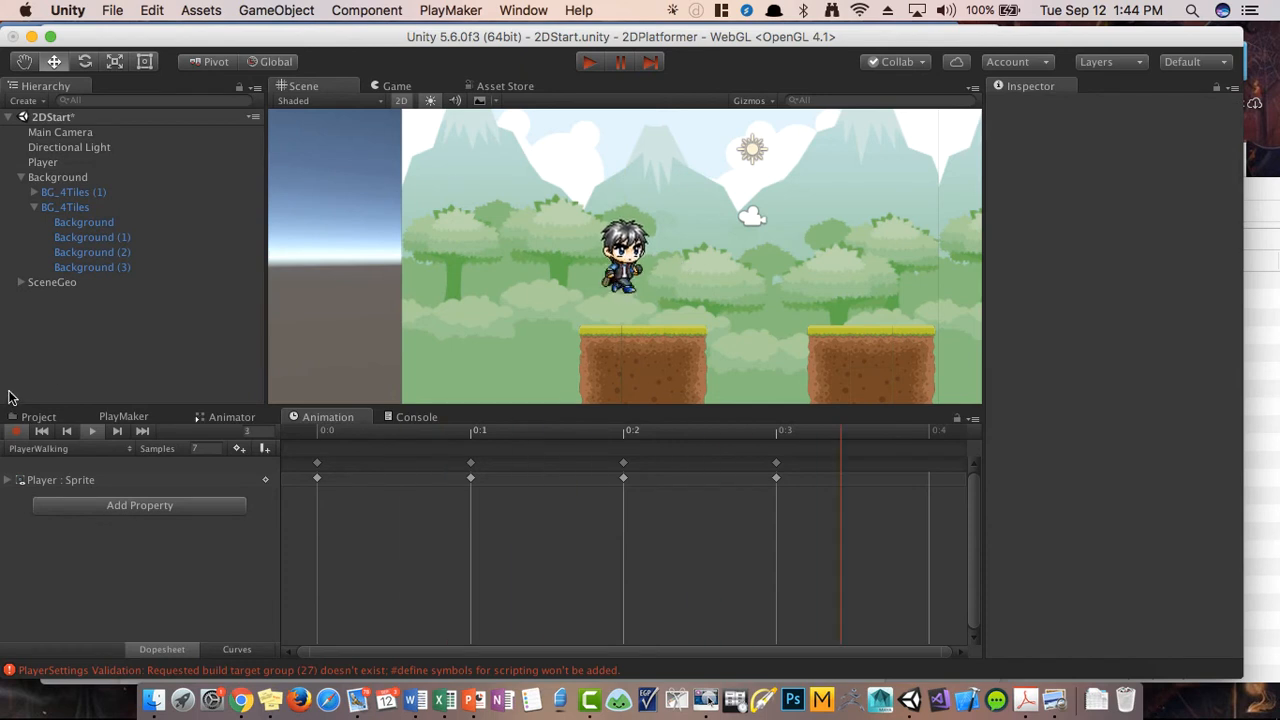
{"action": "left_click", "coordinate": [61, 160]}
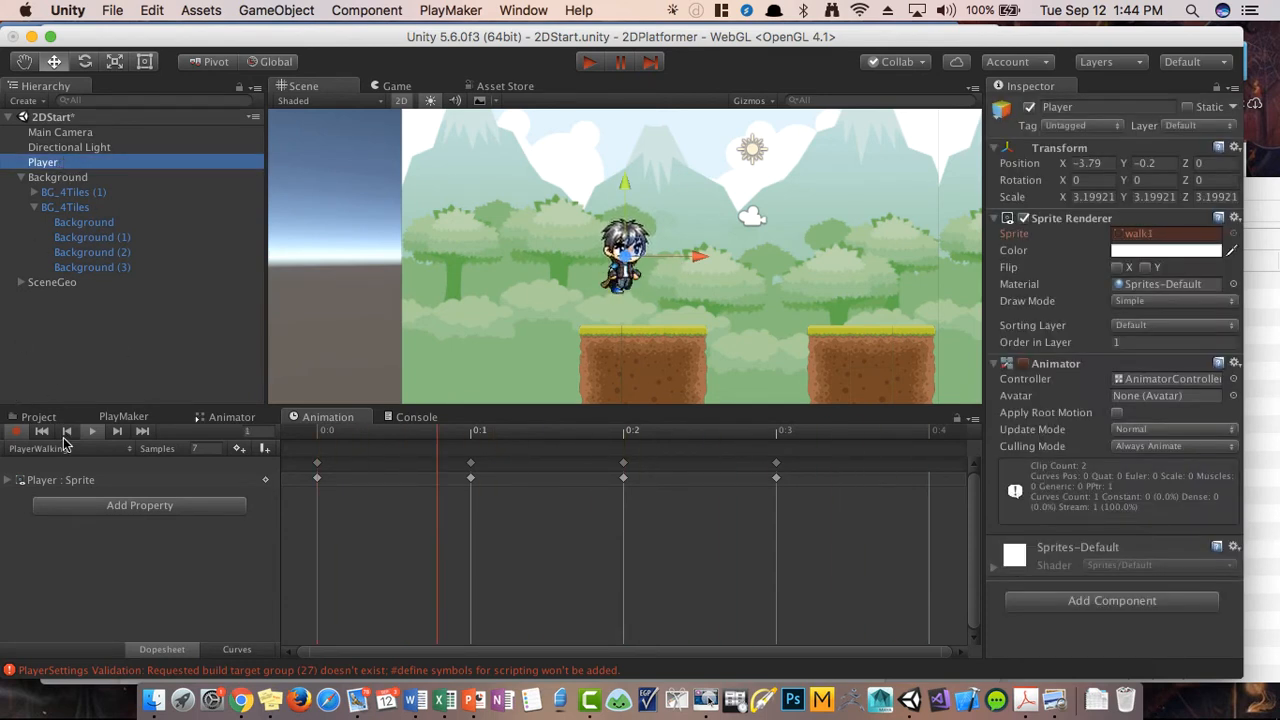
{"action": "left_click", "coordinate": [95, 433]}
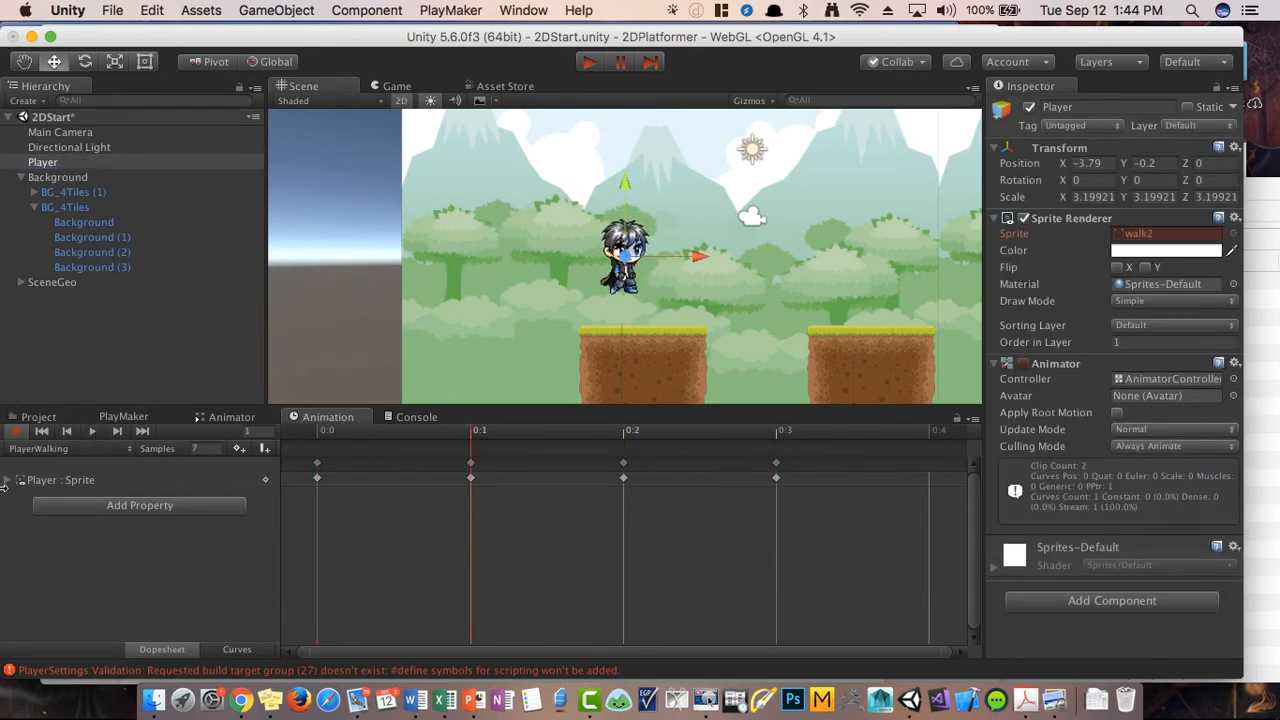
{"action": "left_click", "coordinate": [8, 481]}
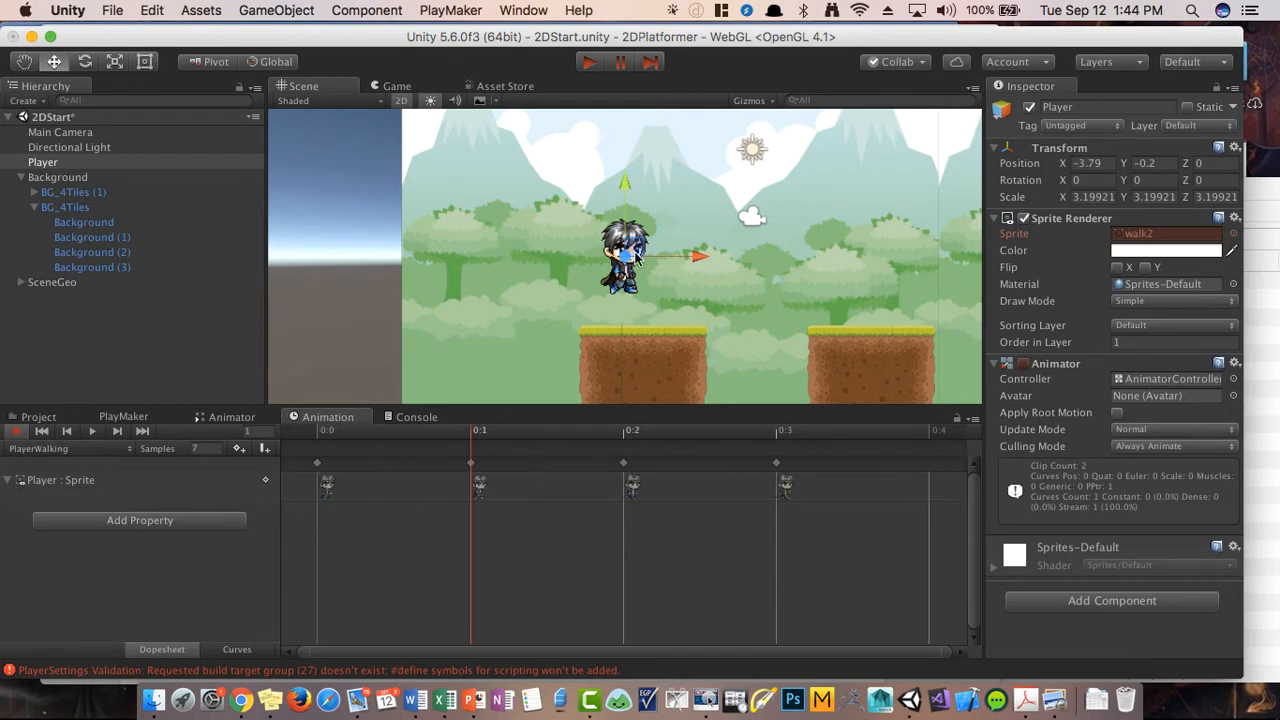
{"action": "left_click", "coordinate": [91, 431]}
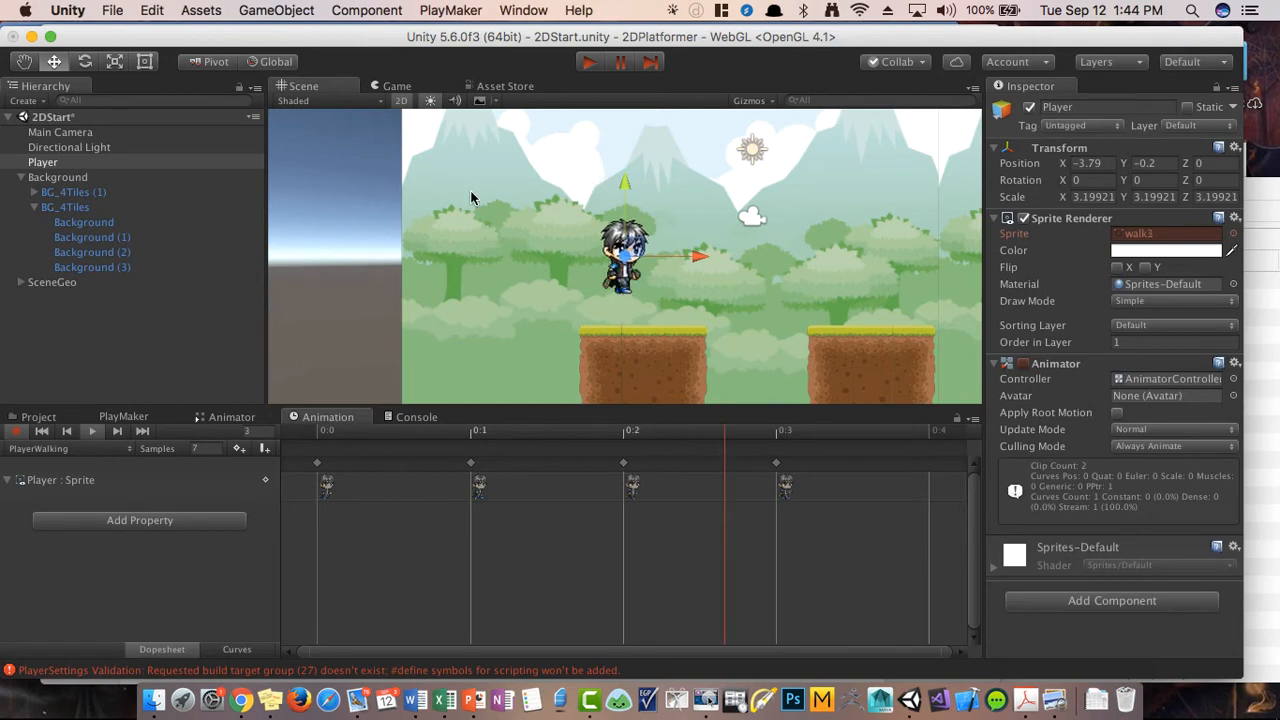
Step: Stop the walk preview, switch back to the PlayerIdle clip, and dock the Animation window beside the Scene view
{"action": "left_click", "coordinate": [91, 431]}
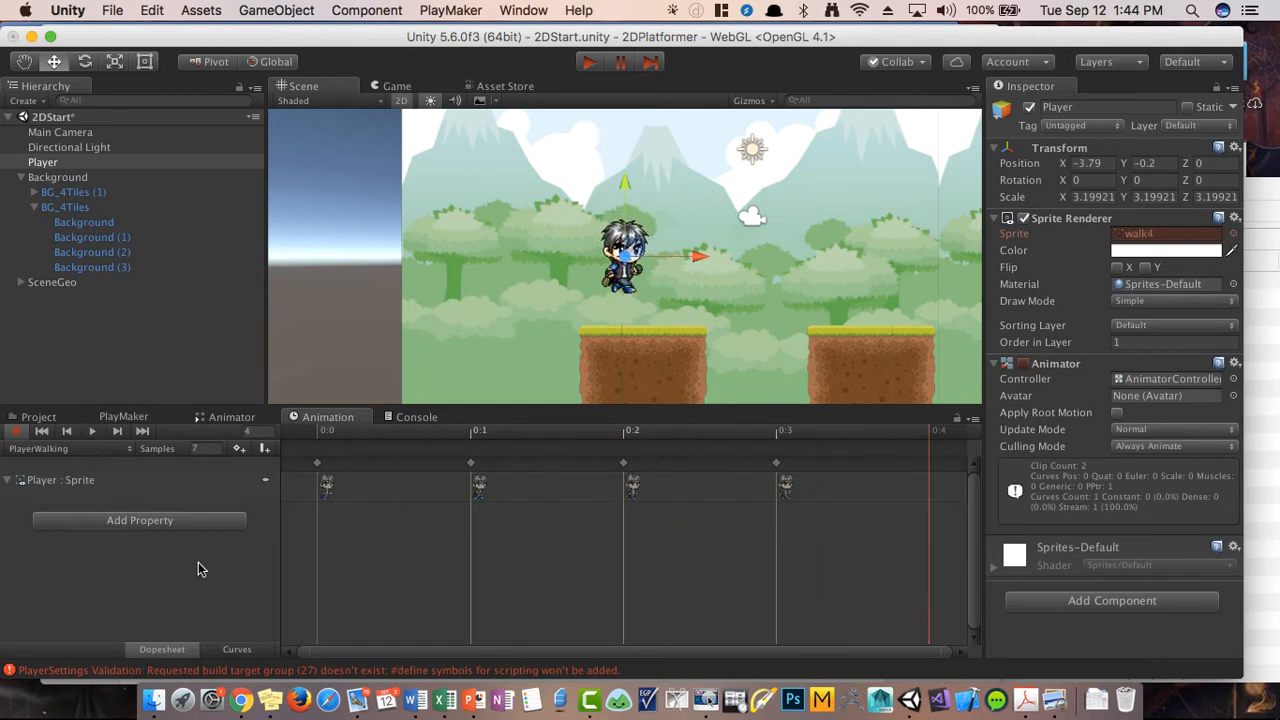
{"action": "left_click", "coordinate": [78, 449]}
{"action": "left_click", "coordinate": [70, 463]}
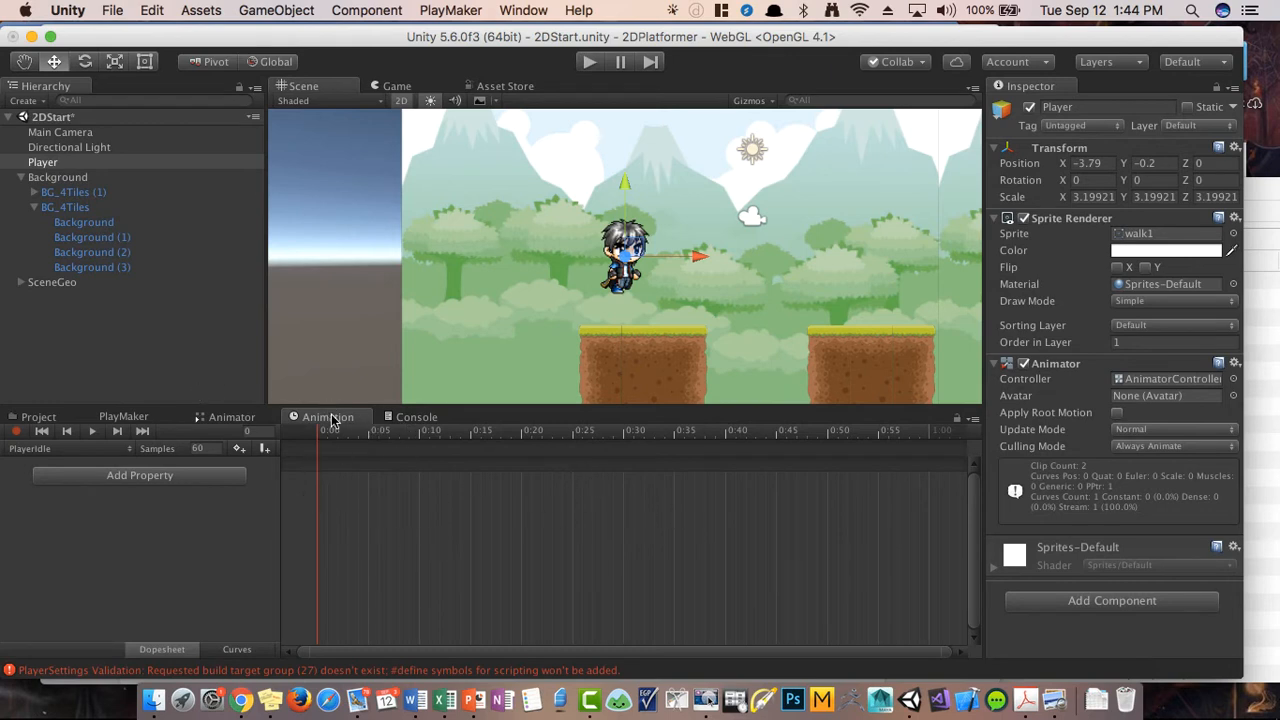
{"action": "left_click_drag", "start_coordinate": [330, 418], "coordinate": [410, 92]}
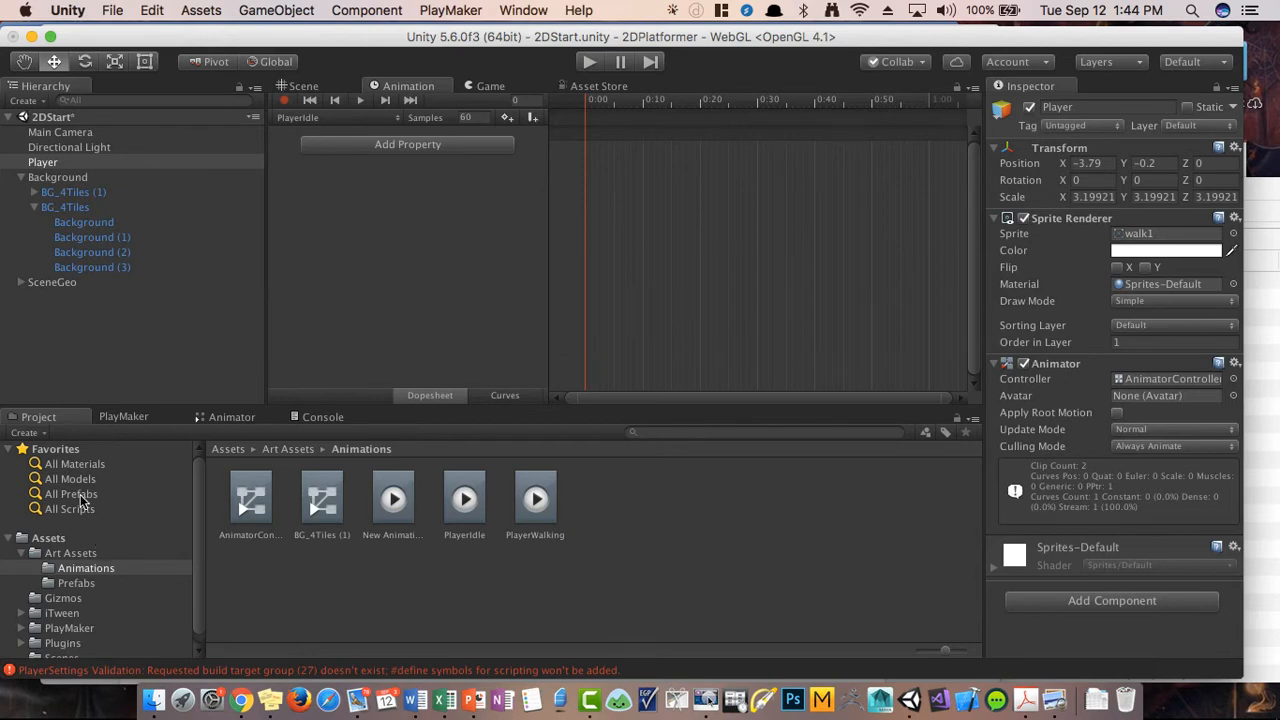
Step: Open the Art Assets folder and compare the idle1, idle2 and idle3 sprites in their previews
{"action": "left_click", "coordinate": [70, 554]}
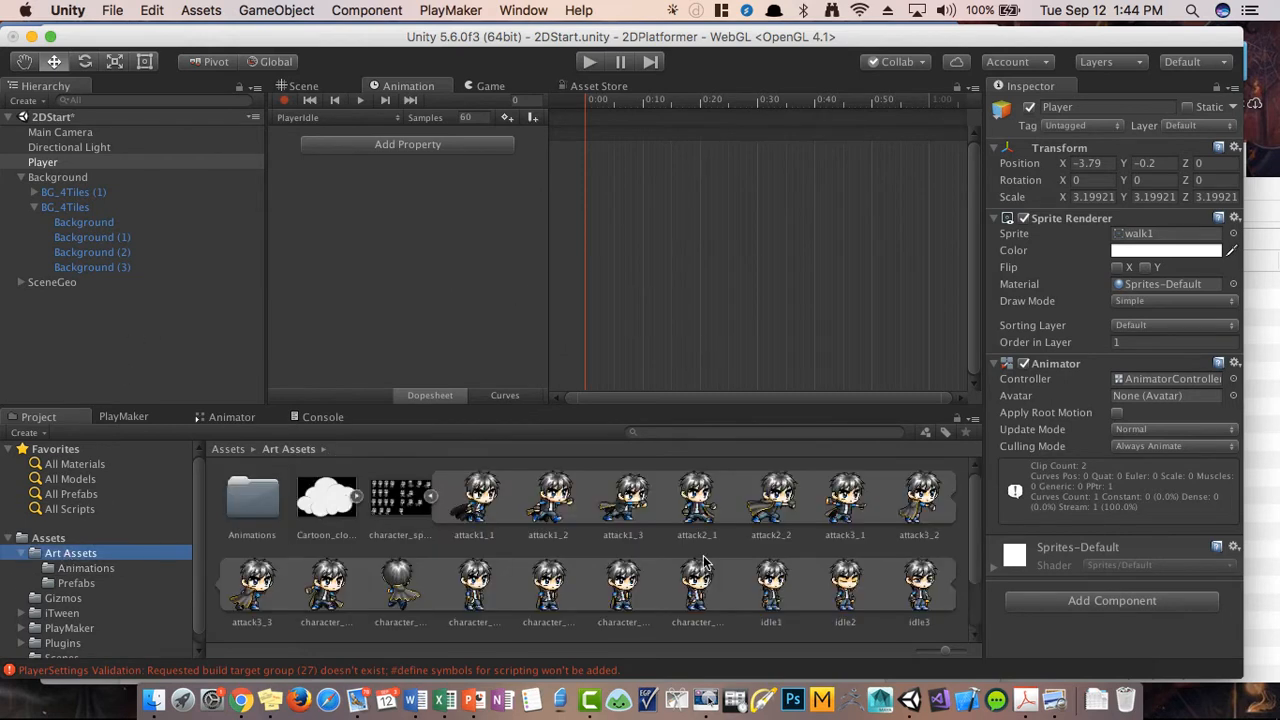
{"action": "scroll", "coordinate": [887, 557], "scroll_direction": "down", "scroll_amount": 2}
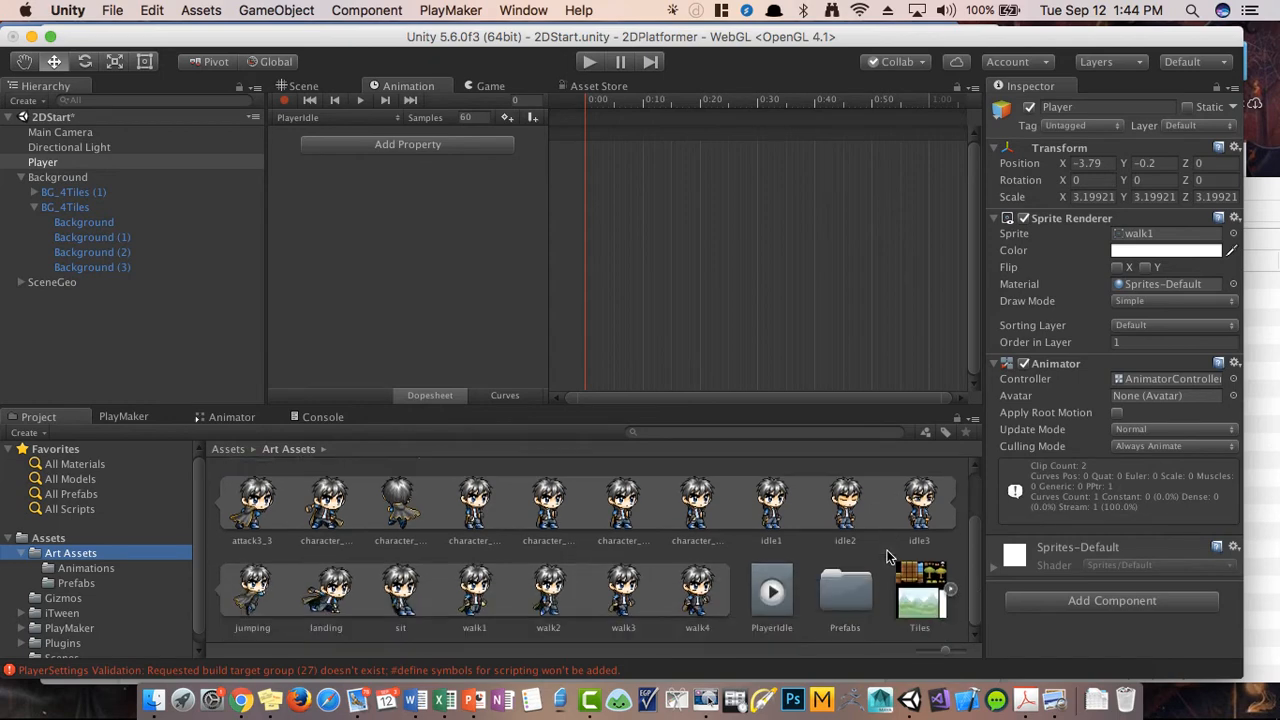
{"action": "left_click_drag", "start_coordinate": [977, 543], "coordinate": [977, 520]}
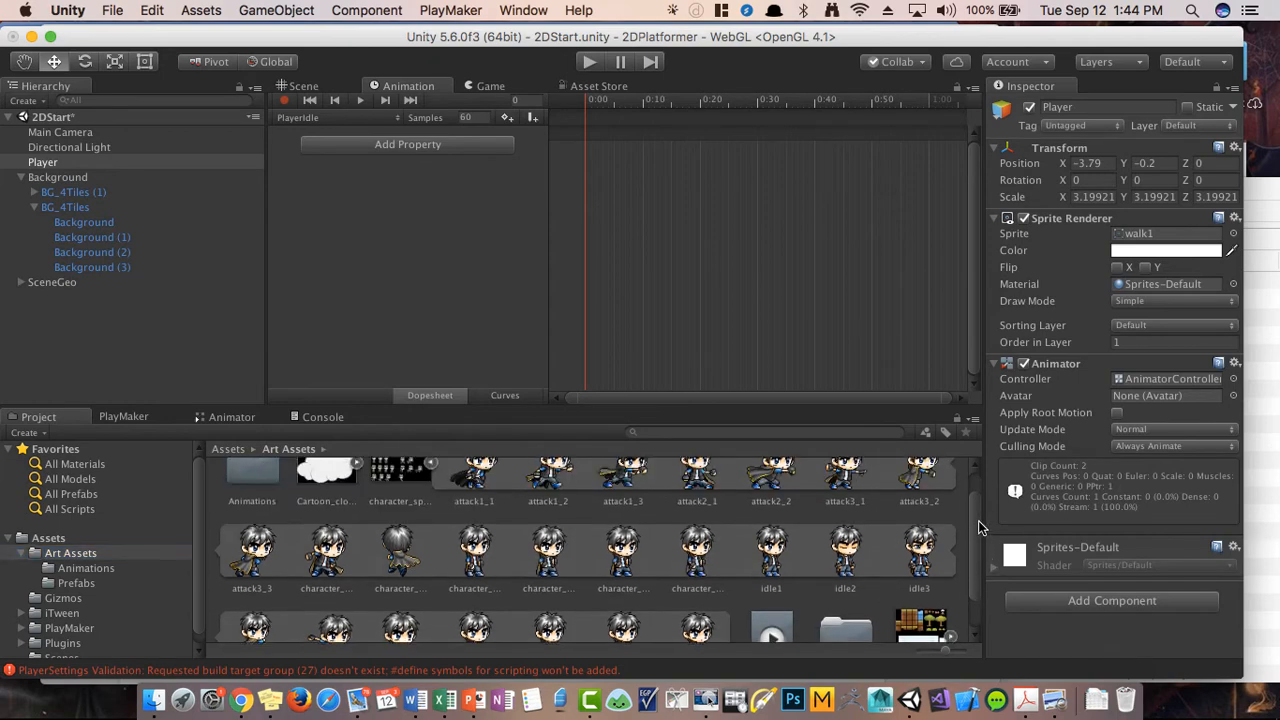
{"action": "left_click", "coordinate": [782, 572]}
{"action": "left_click", "coordinate": [860, 568]}
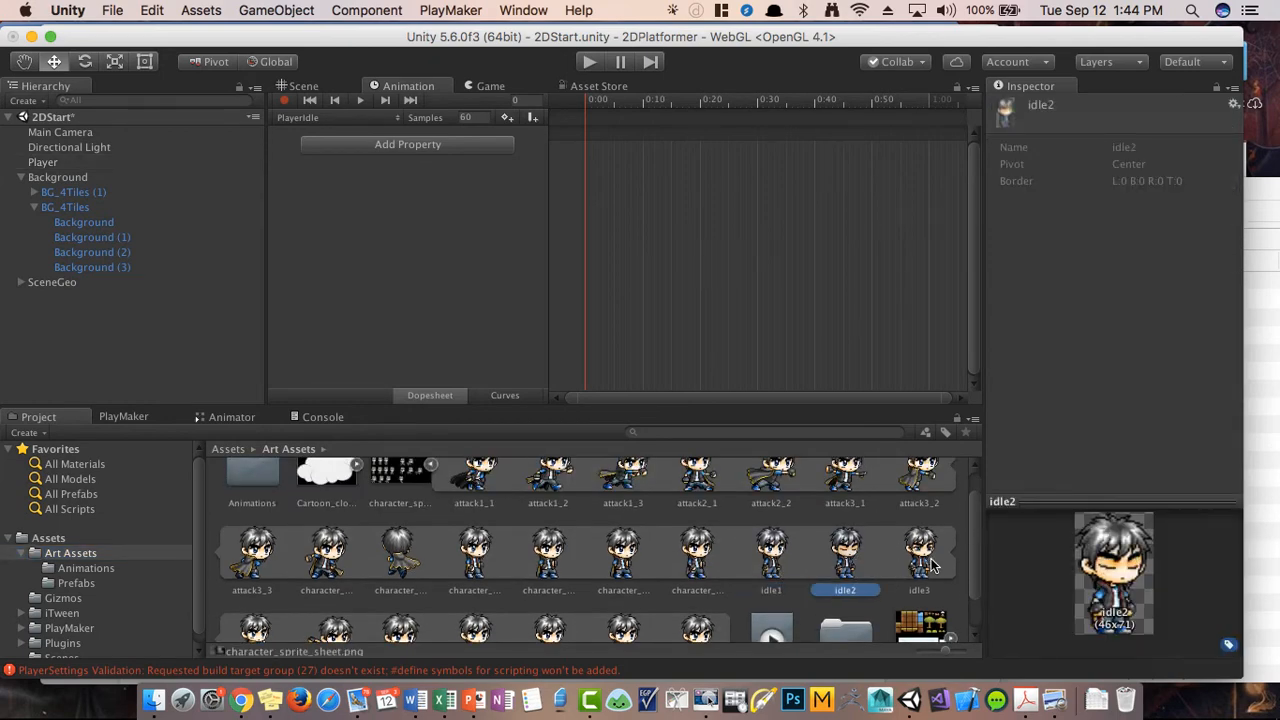
{"action": "left_click", "coordinate": [935, 566]}
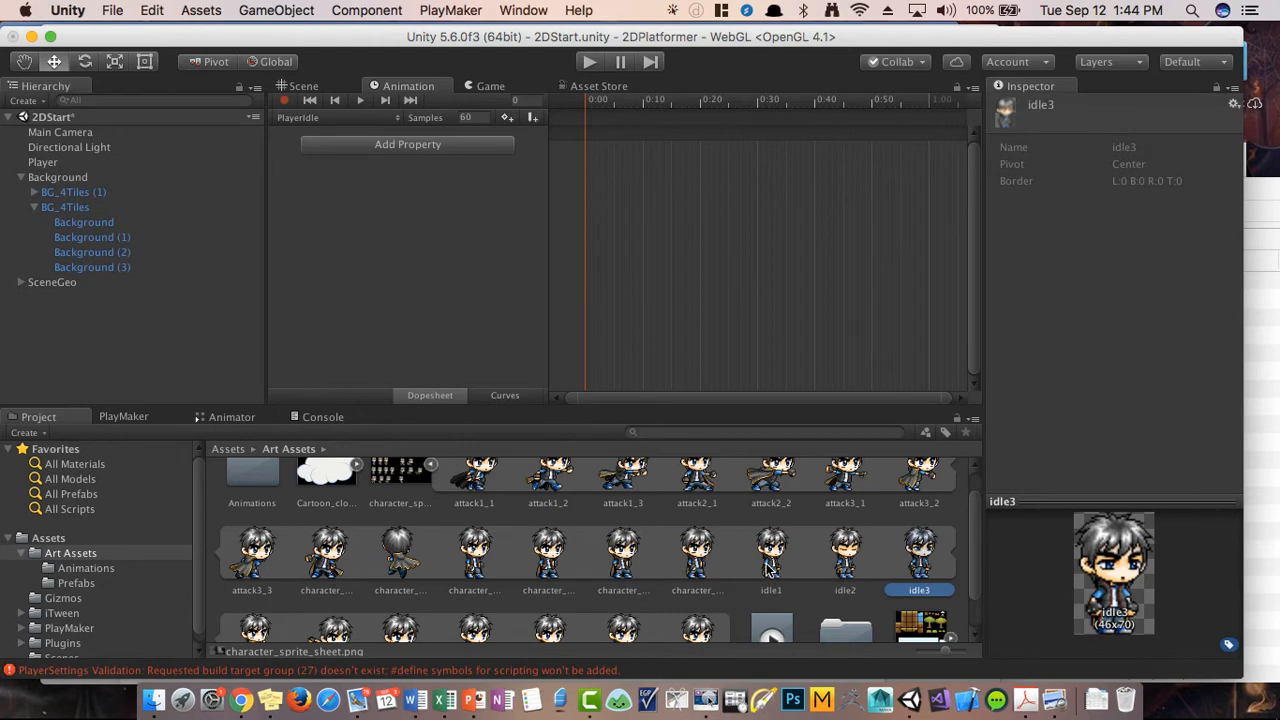
{"action": "scroll", "coordinate": [769, 569], "scroll_direction": "down", "scroll_amount": 2}
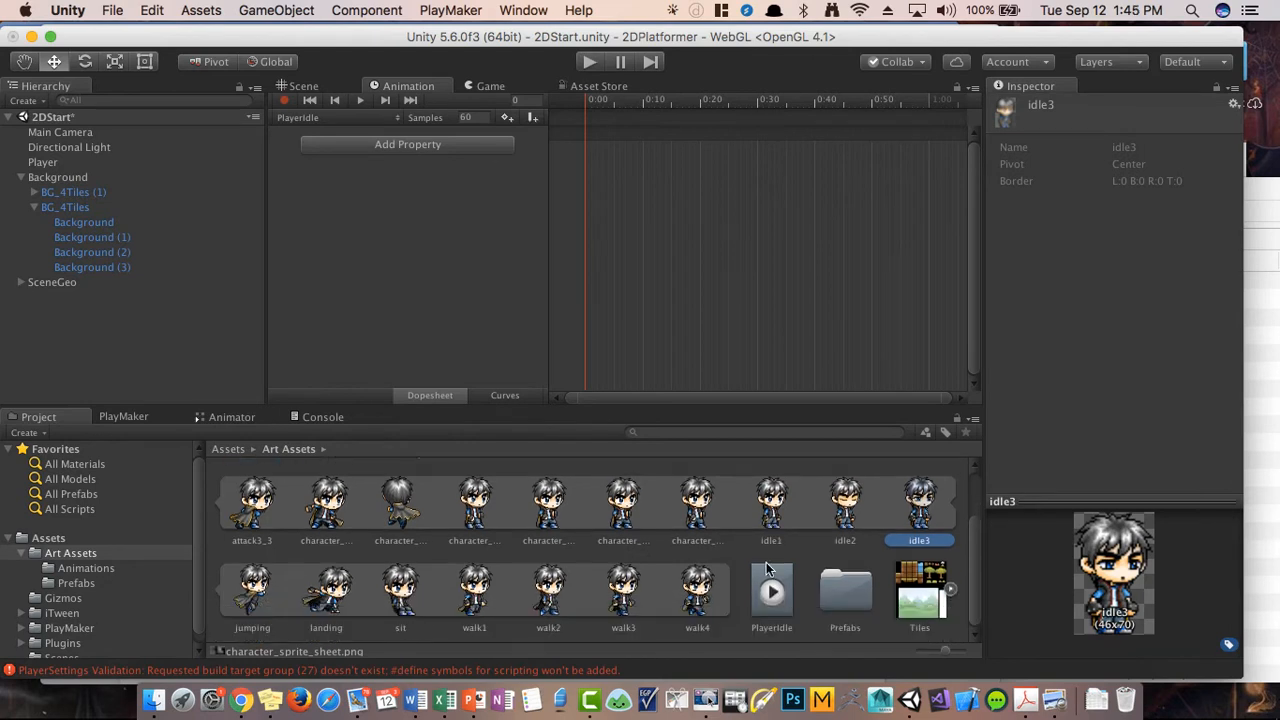
{"action": "left_click", "coordinate": [839, 520]}
{"action": "left_click", "coordinate": [805, 511]}
{"action": "left_click", "coordinate": [797, 511]}
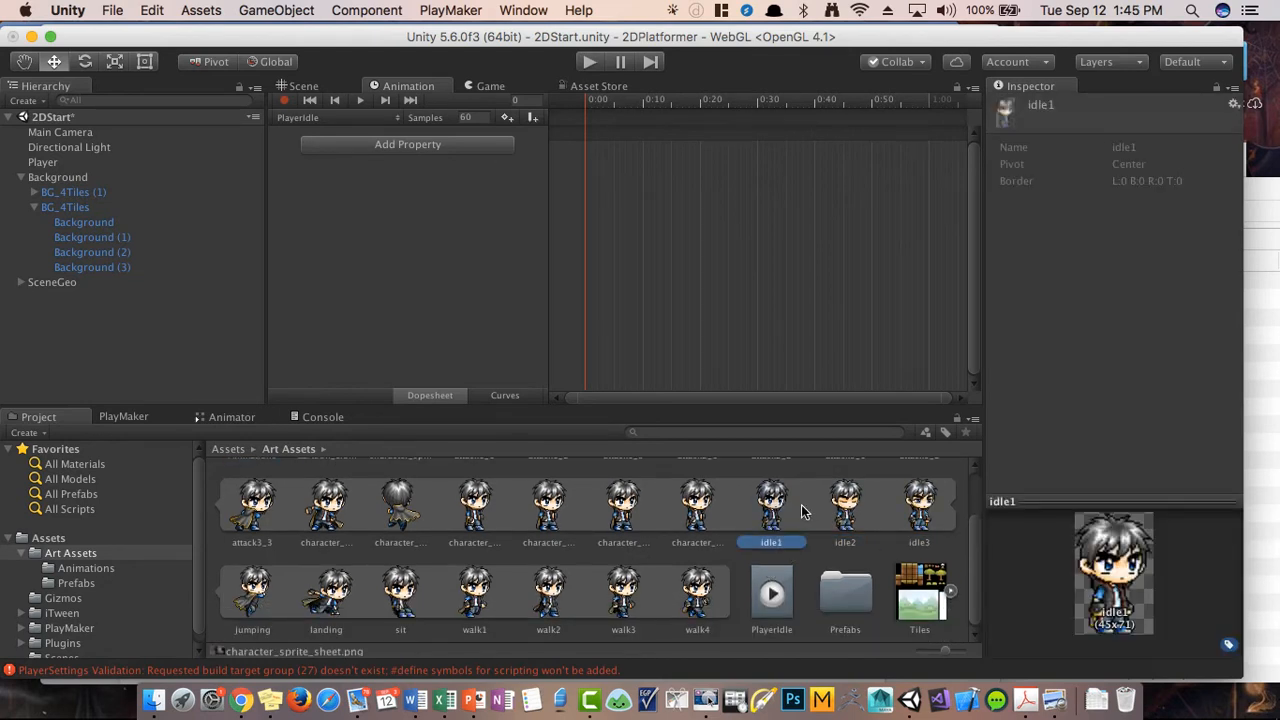
{"action": "left_click", "coordinate": [828, 511]}
{"action": "left_click", "coordinate": [948, 511]}
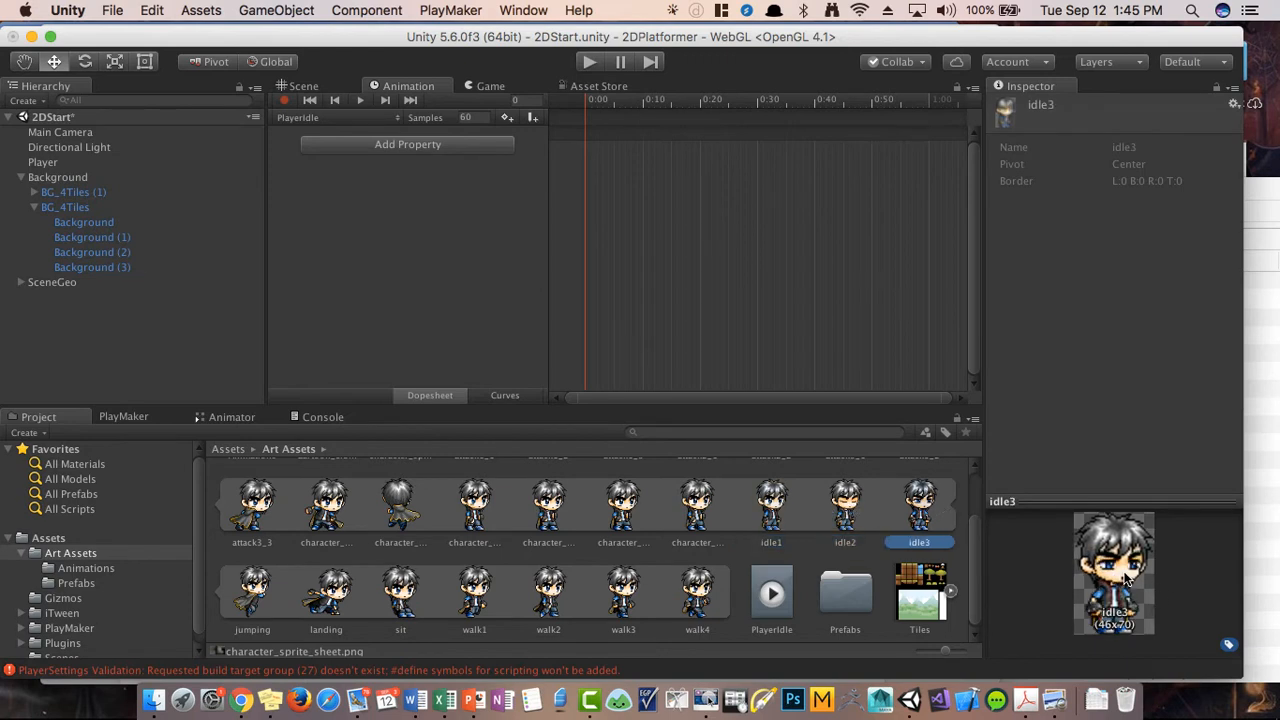
{"action": "left_click", "coordinate": [868, 532]}
{"action": "left_click", "coordinate": [775, 505]}
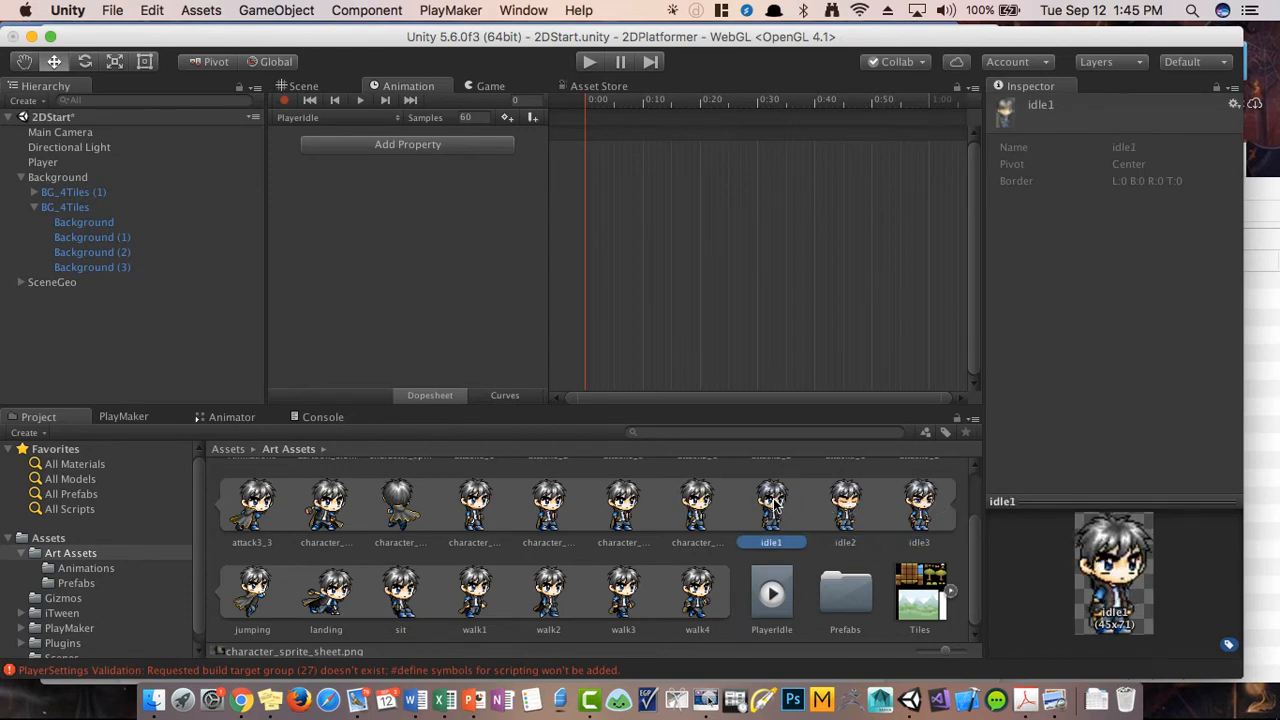
{"action": "left_click", "coordinate": [852, 512]}
{"action": "left_click", "coordinate": [937, 522]}
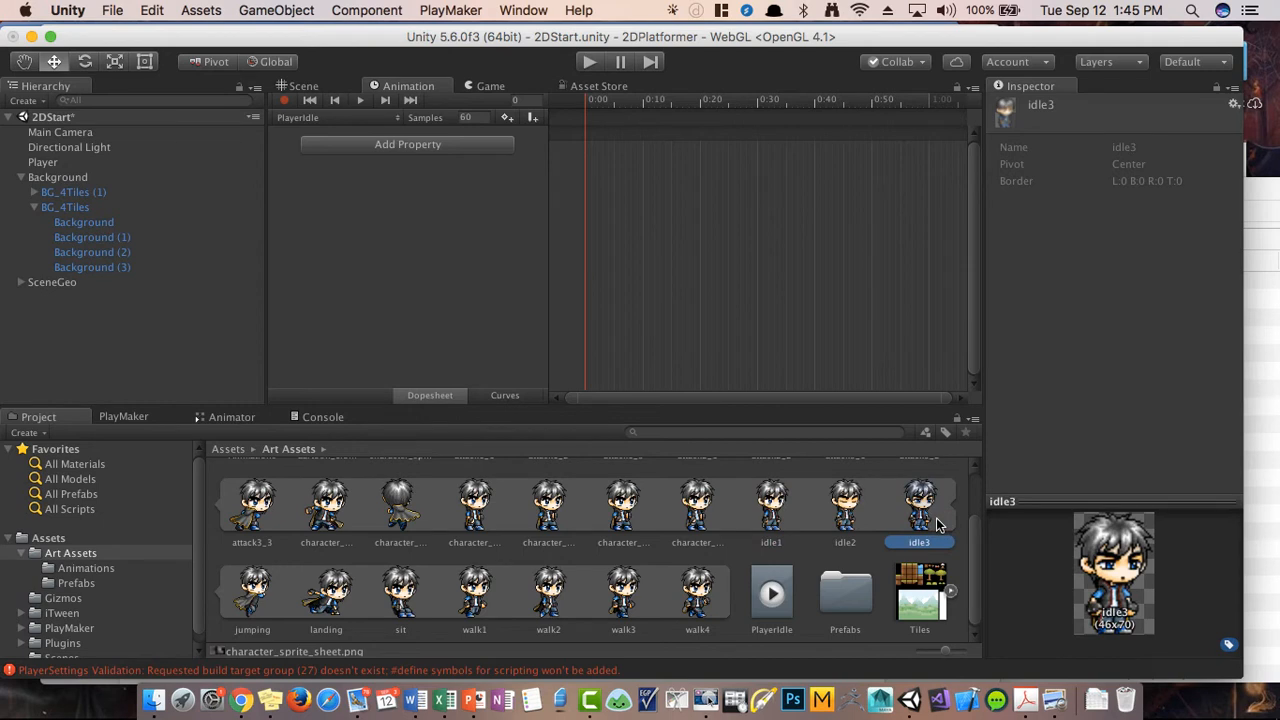
{"action": "left_click", "coordinate": [853, 516]}
{"action": "left_click", "coordinate": [786, 515]}
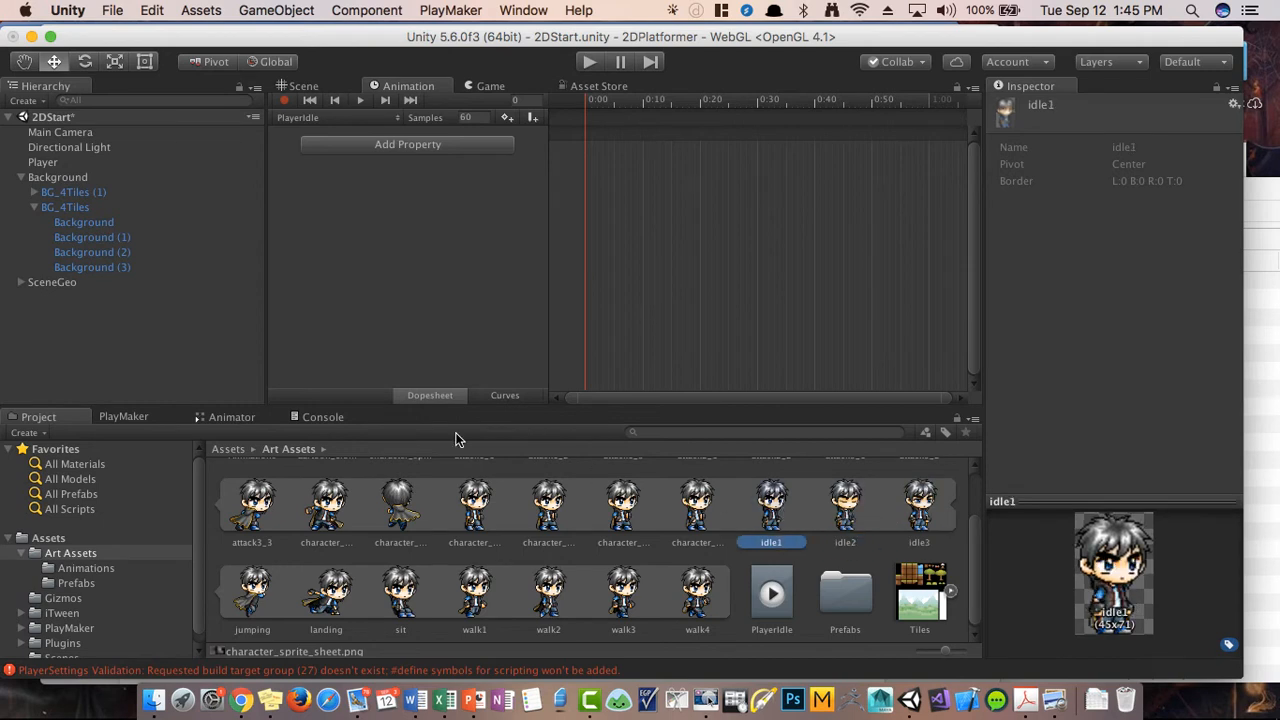
Step: Check the active clip and try selecting the idle1, idle2 and idle3 sprites together in Art Assets
{"action": "left_click", "coordinate": [332, 119]}
{"action": "left_click", "coordinate": [330, 118]}
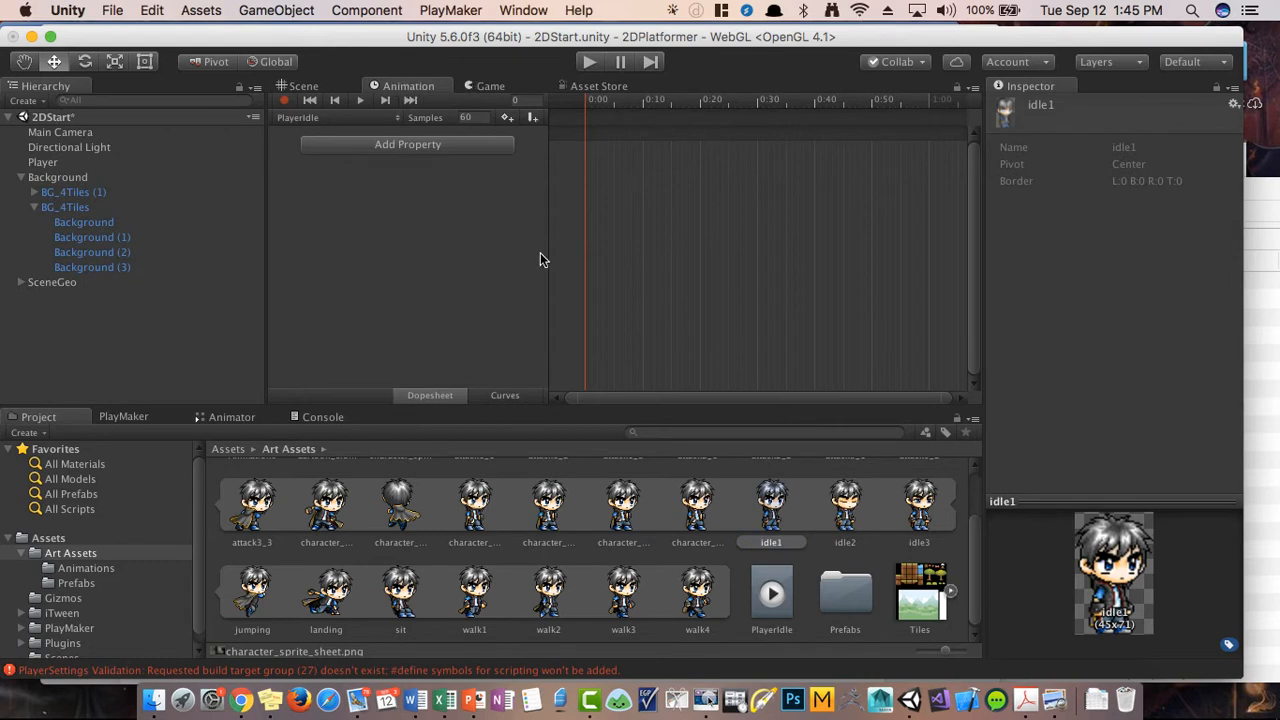
{"action": "left_click", "coordinate": [770, 513]}
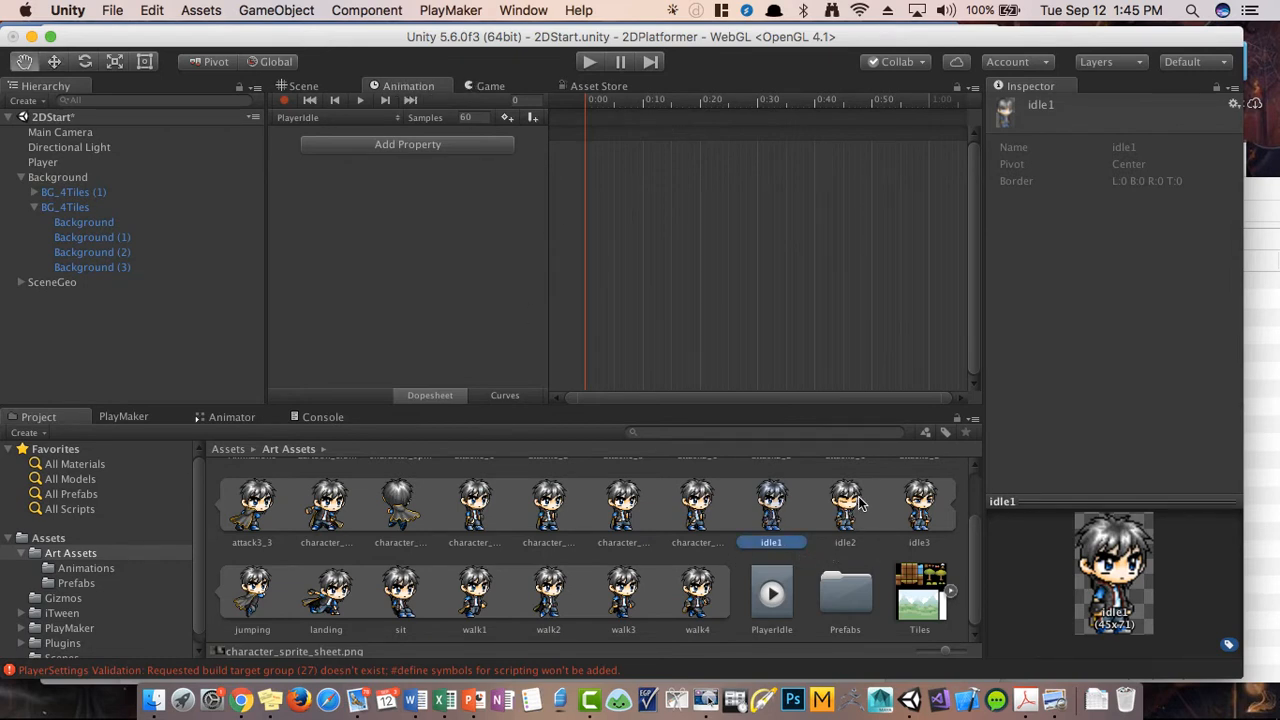
{"action": "left_click", "coordinate": [862, 502]}
{"action": "left_click", "coordinate": [785, 515]}
{"action": "left_click", "coordinate": [846, 515], "text": "shift"}
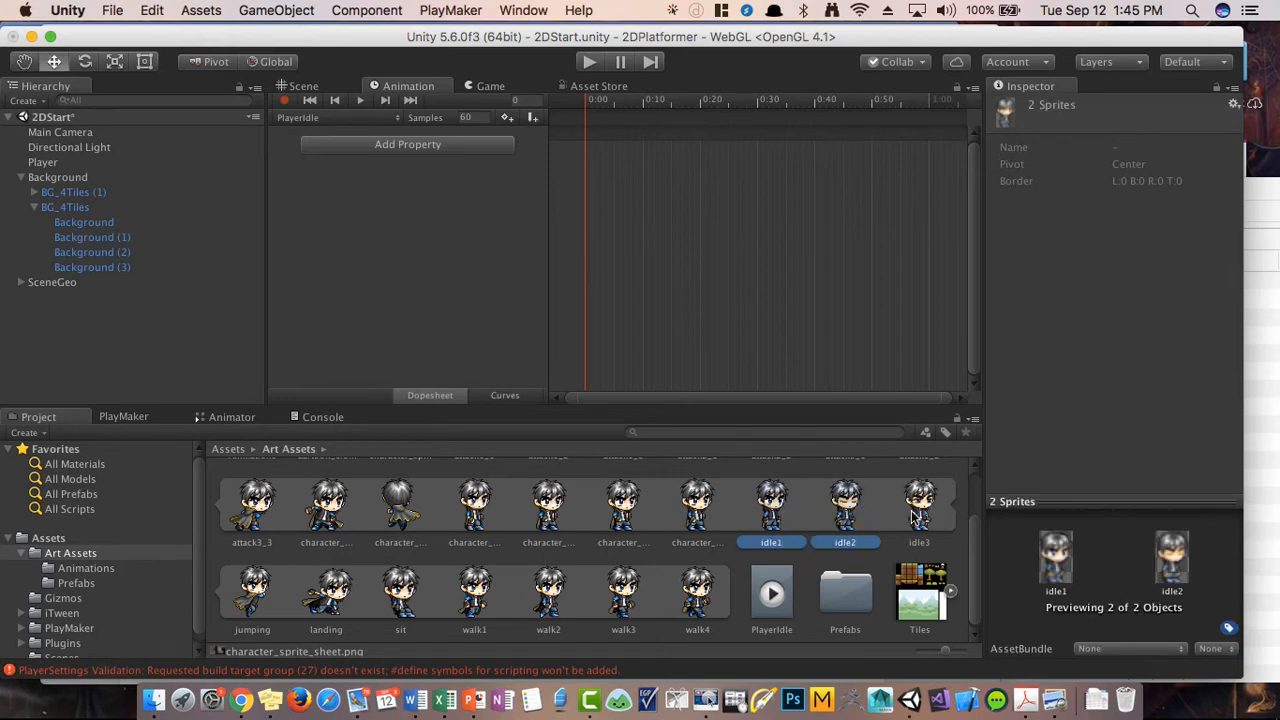
{"action": "left_click", "coordinate": [916, 515], "text": "shift"}
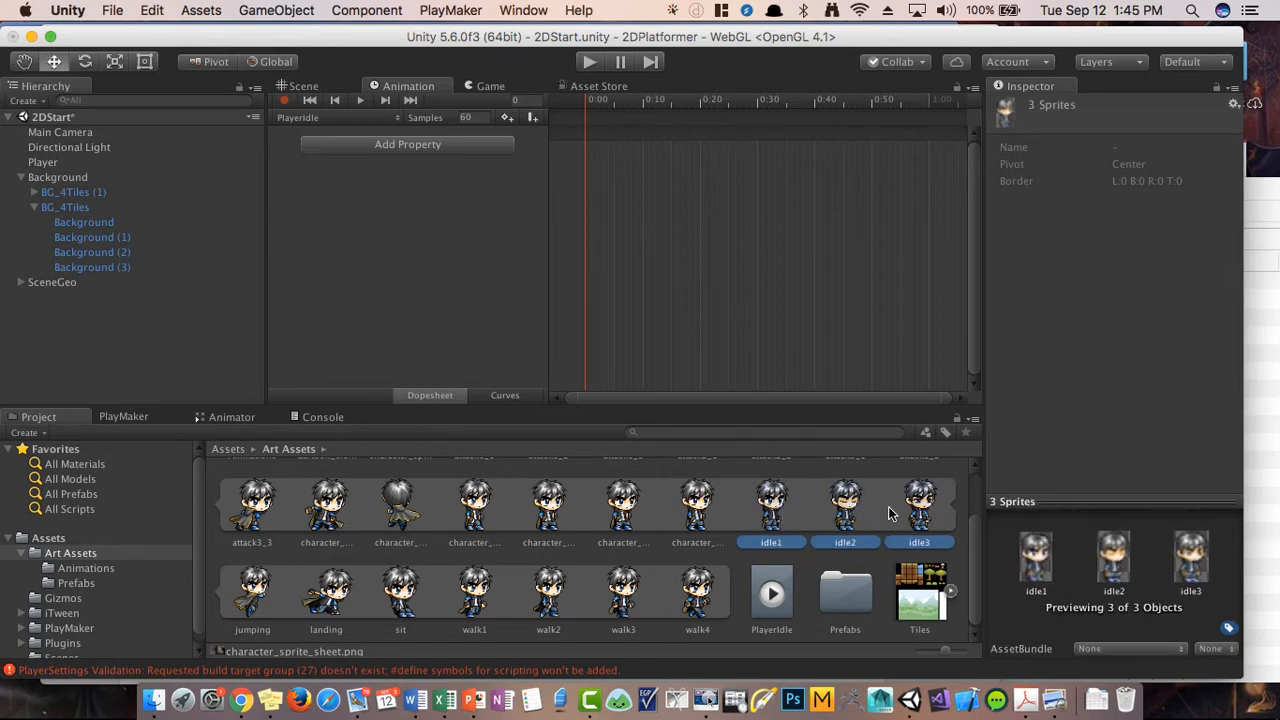
{"action": "left_click", "coordinate": [783, 518]}
{"action": "left_click", "coordinate": [920, 515], "text": "shift"}
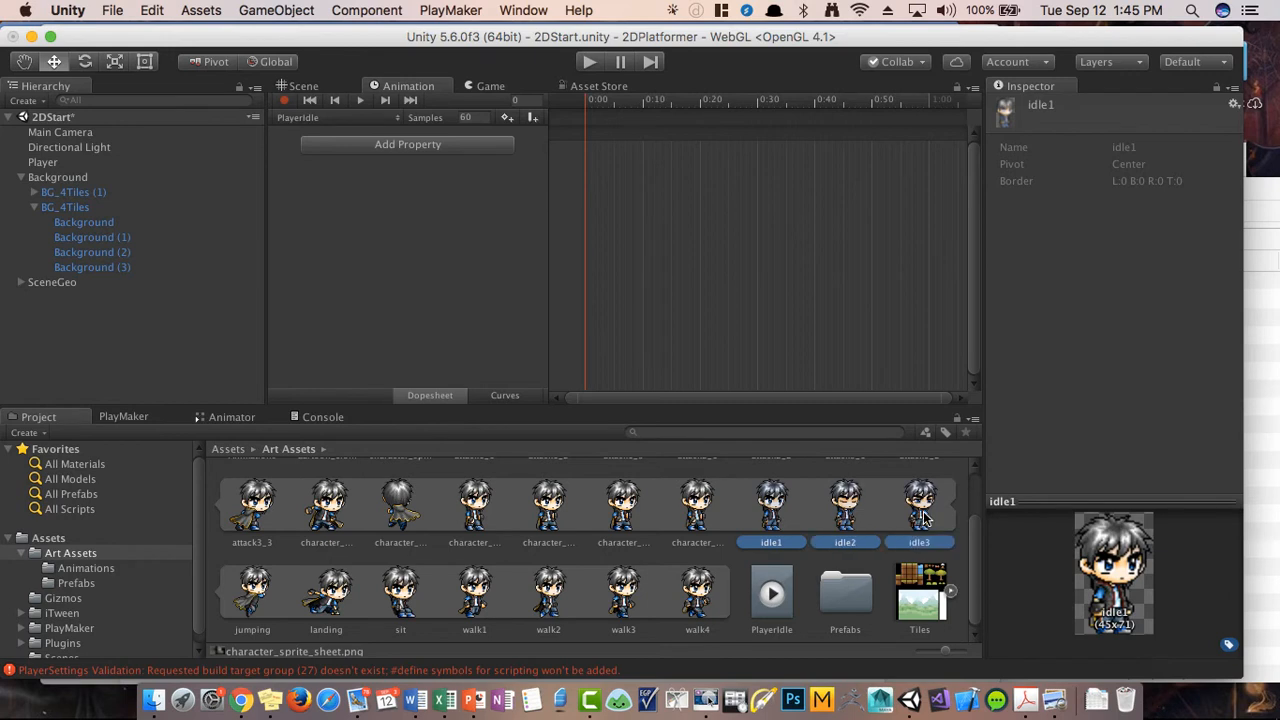
{"action": "left_click", "coordinate": [784, 501]}
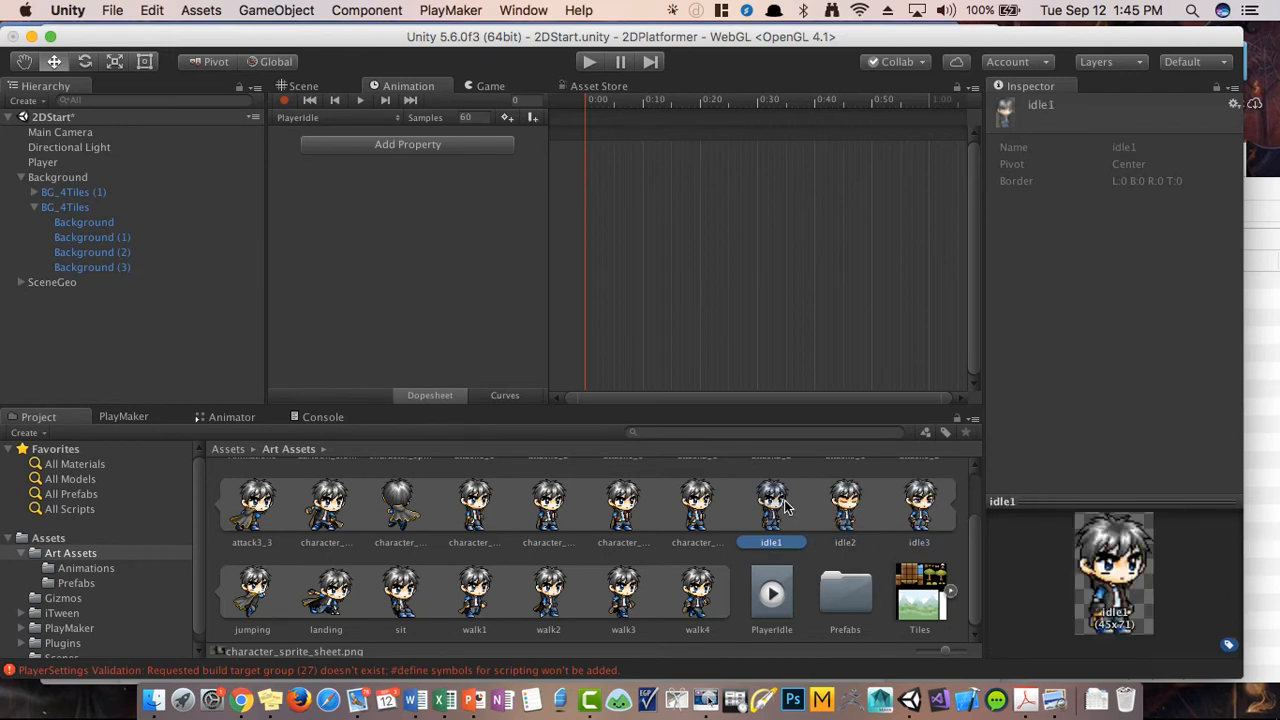
{"action": "key", "text": "q"}
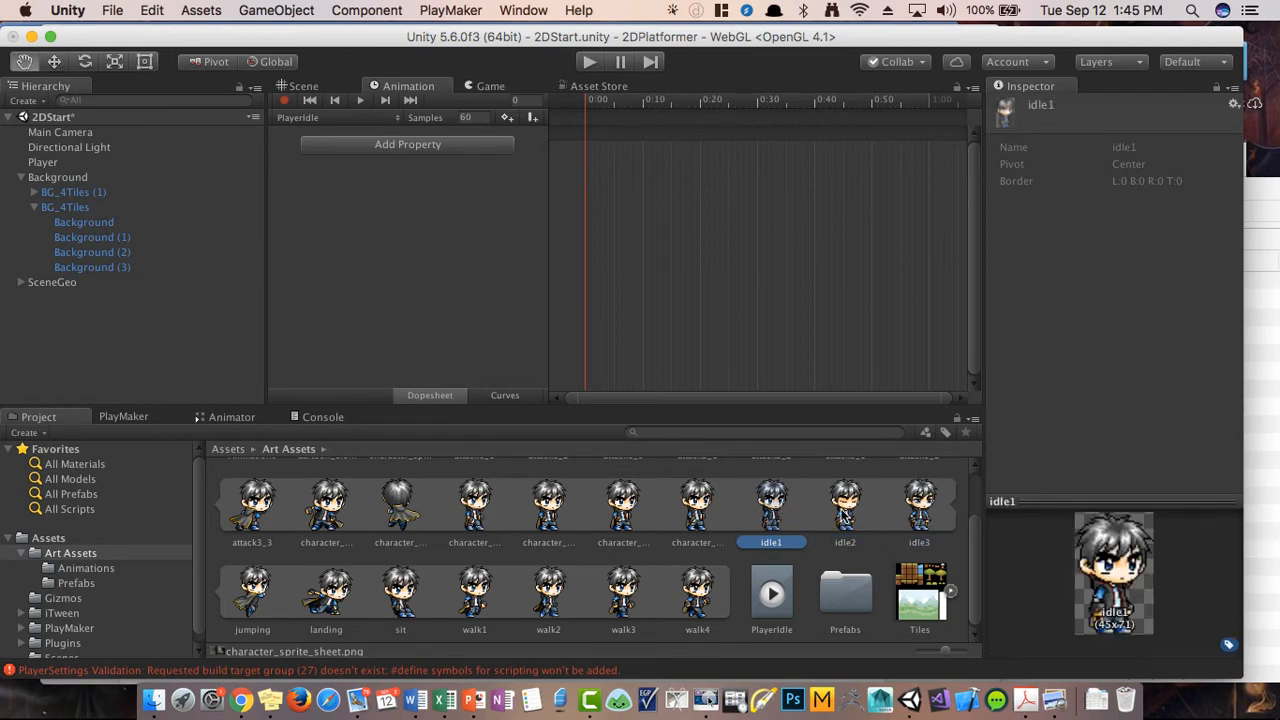
{"action": "left_click", "coordinate": [845, 516]}
{"action": "left_click", "coordinate": [898, 515]}
{"action": "key", "text": "w"}
Step: Select the idle1, idle2 and idle3 sprites and add them to the start of the PlayerIdle timeline as keyframes
{"action": "left_click", "coordinate": [778, 513]}
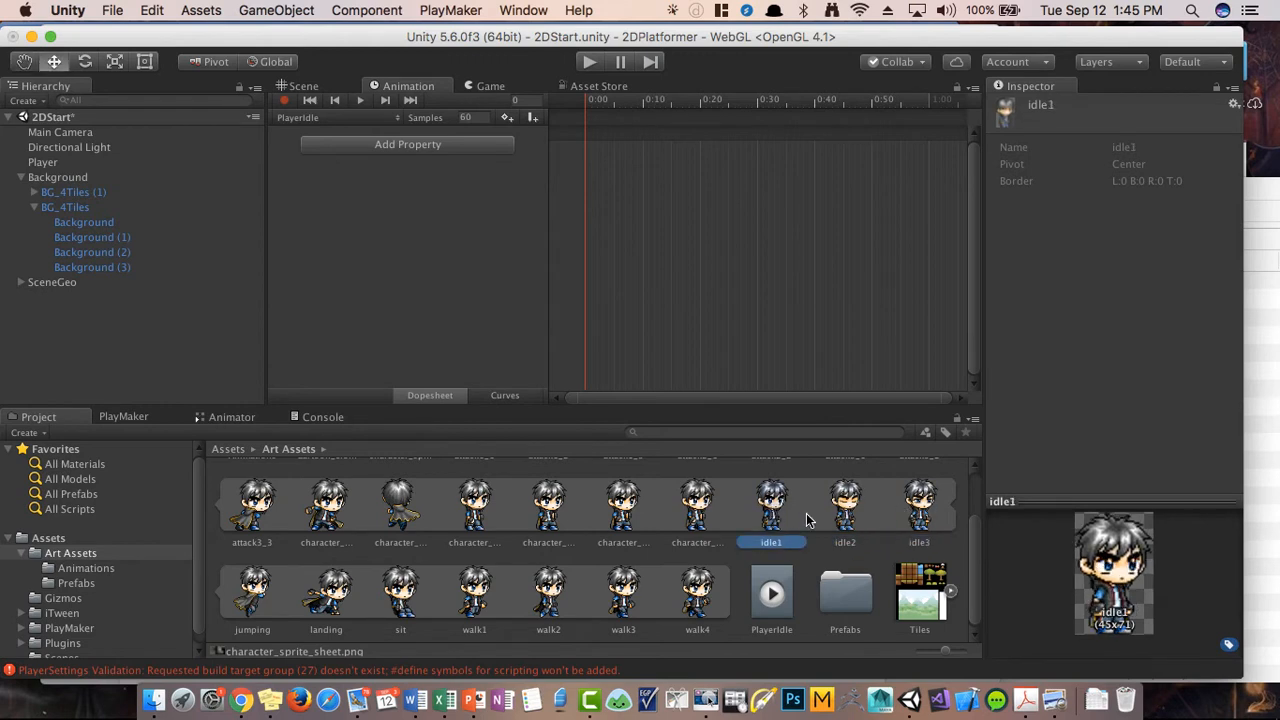
{"action": "left_click", "coordinate": [855, 513], "text": "shift"}
{"action": "left_click", "coordinate": [919, 507], "text": "super"}
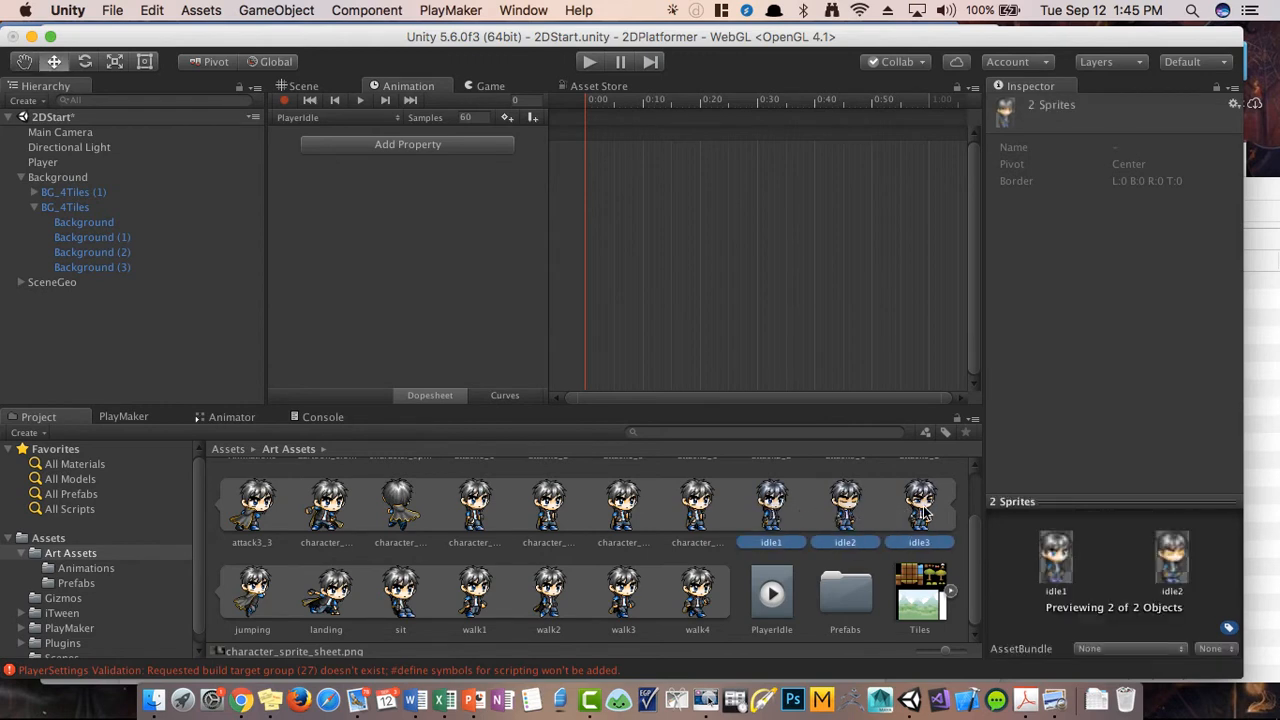
{"action": "left_click", "coordinate": [922, 508], "text": "super"}
{"action": "left_click", "coordinate": [928, 509], "text": "super"}
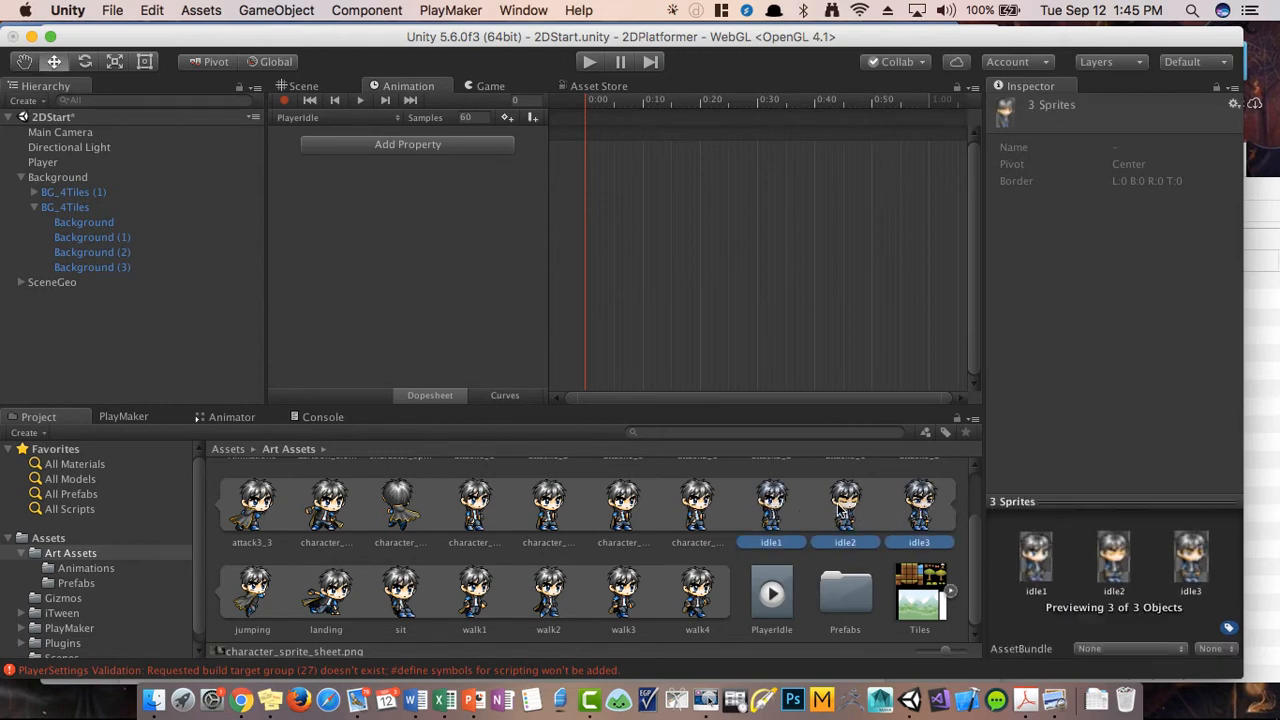
{"action": "left_click_drag", "start_coordinate": [848, 496], "coordinate": [600, 160]}
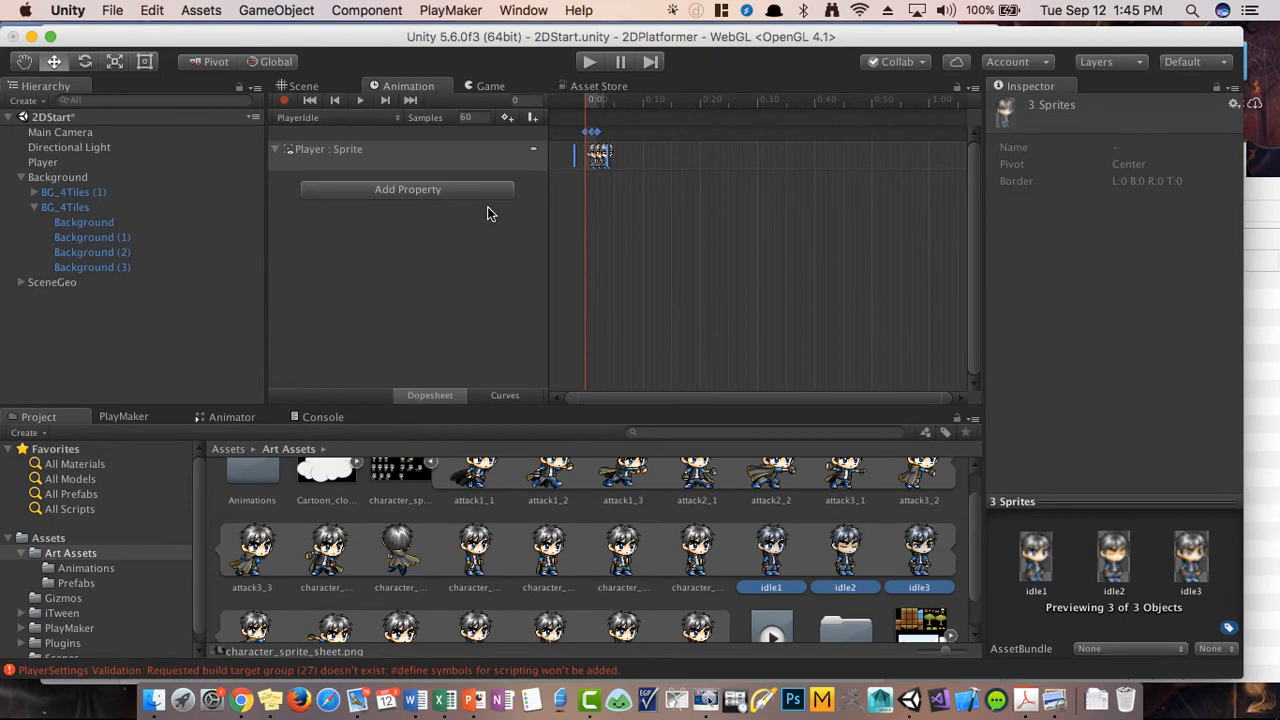
Step: Dock the Animation window back next to the Animator below the Scene view and preview the PlayerIdle clip
{"action": "left_click_drag", "start_coordinate": [432, 86], "coordinate": [245, 441]}
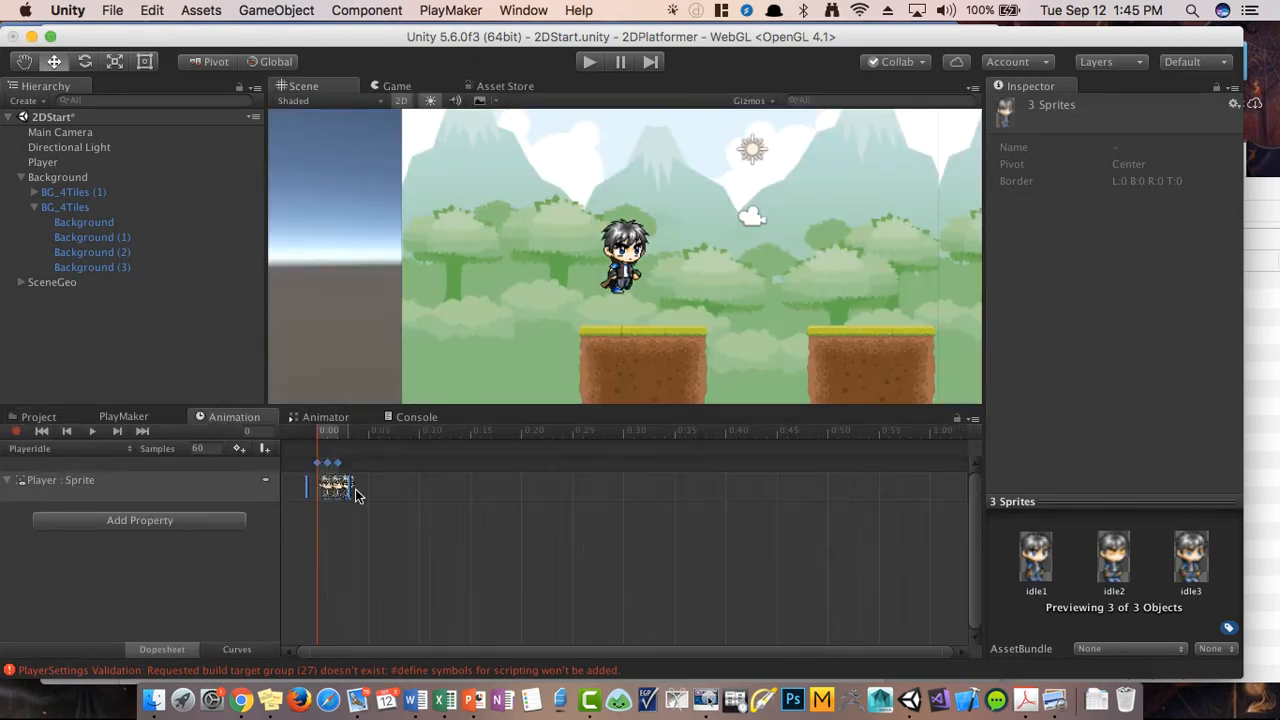
{"action": "left_click", "coordinate": [90, 431]}
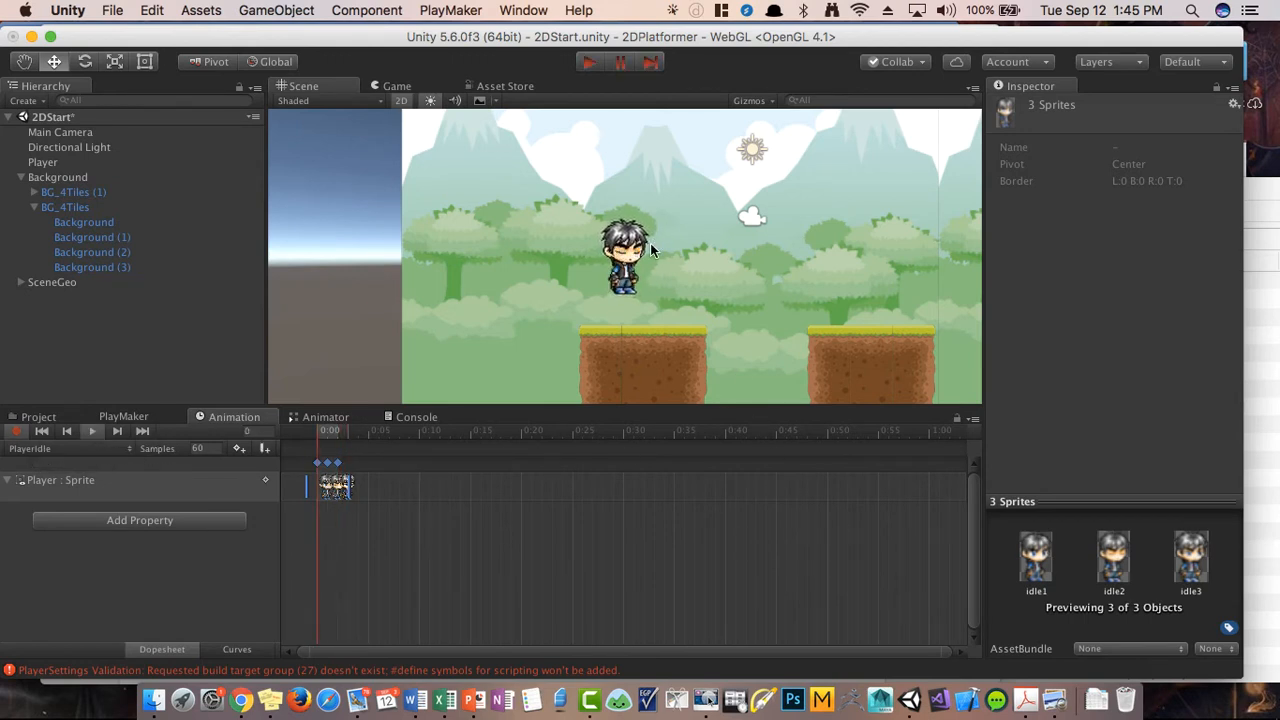
{"action": "left_click", "coordinate": [88, 432]}
Step: Set the PlayerIdle clip's sample rate to 8 and preview the idle animation
{"action": "left_click", "coordinate": [202, 448]}
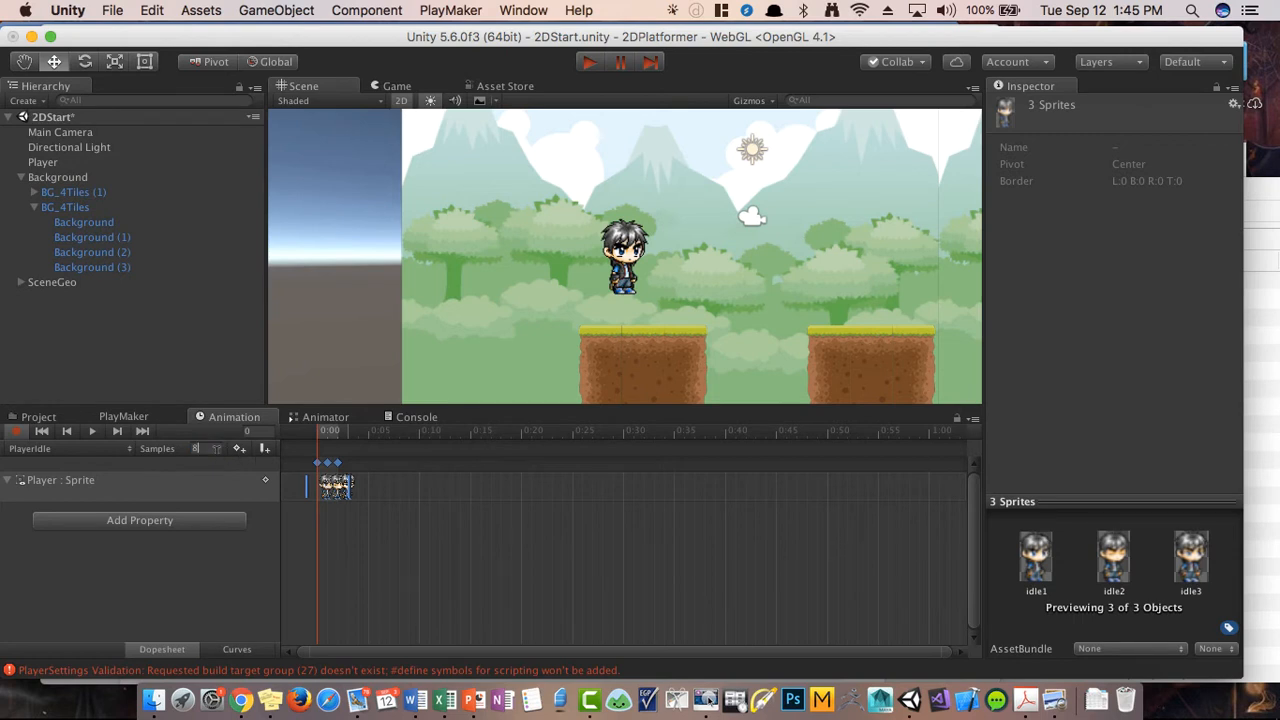
{"action": "key", "text": "Return"}
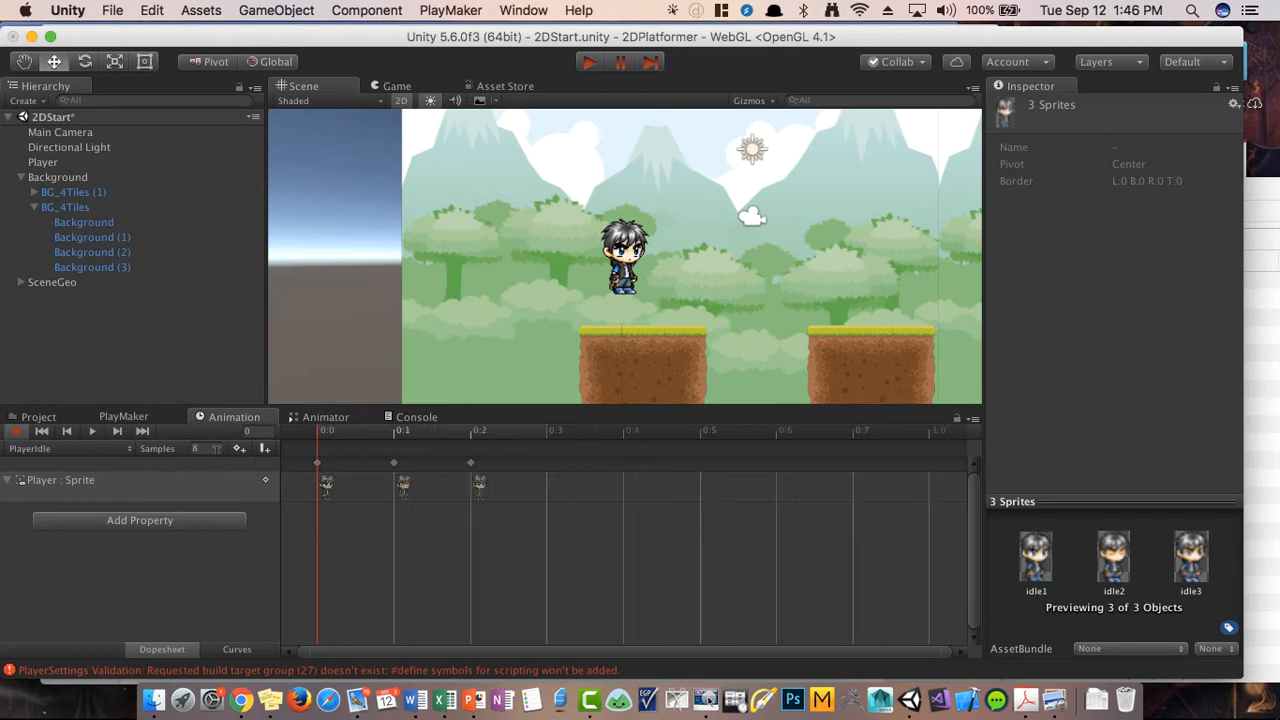
{"action": "left_click", "coordinate": [94, 431]}
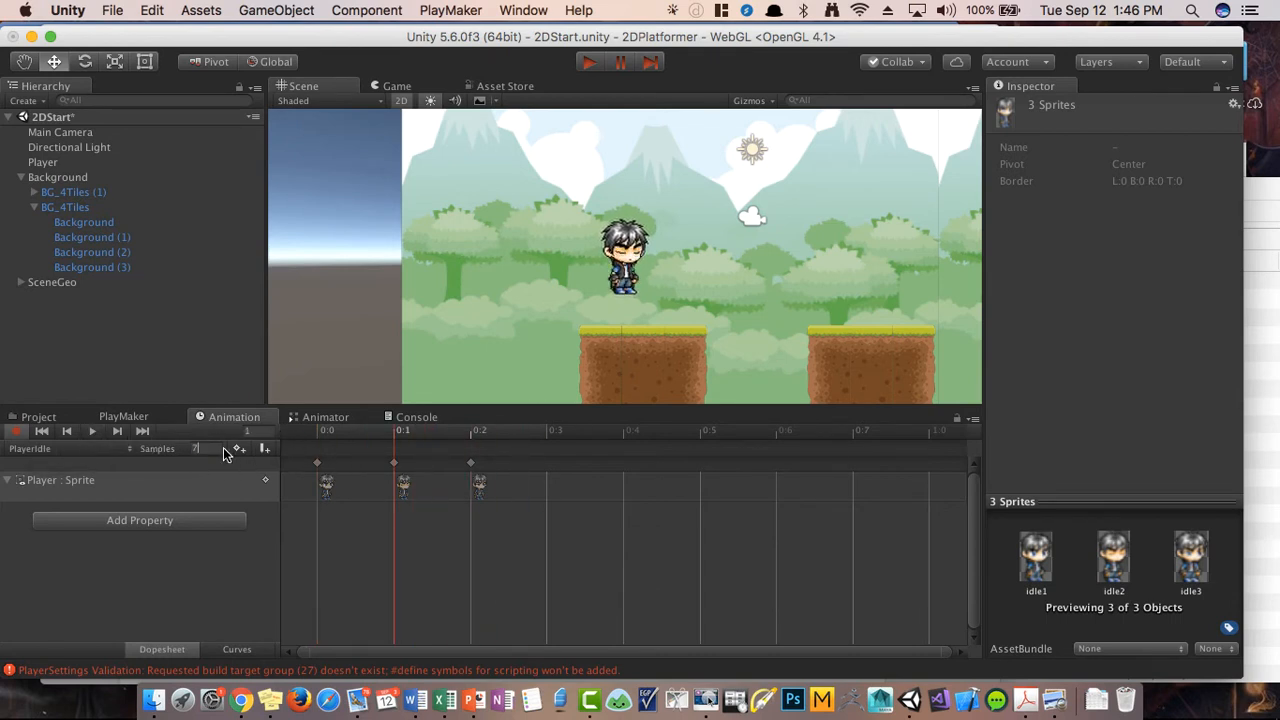
Step: Set the PlayerIdle sample rate to 7, preview the animation, and stop the playback
{"action": "type", "text": "7"}
{"action": "key", "text": "Return"}
{"action": "left_click", "coordinate": [93, 430]}
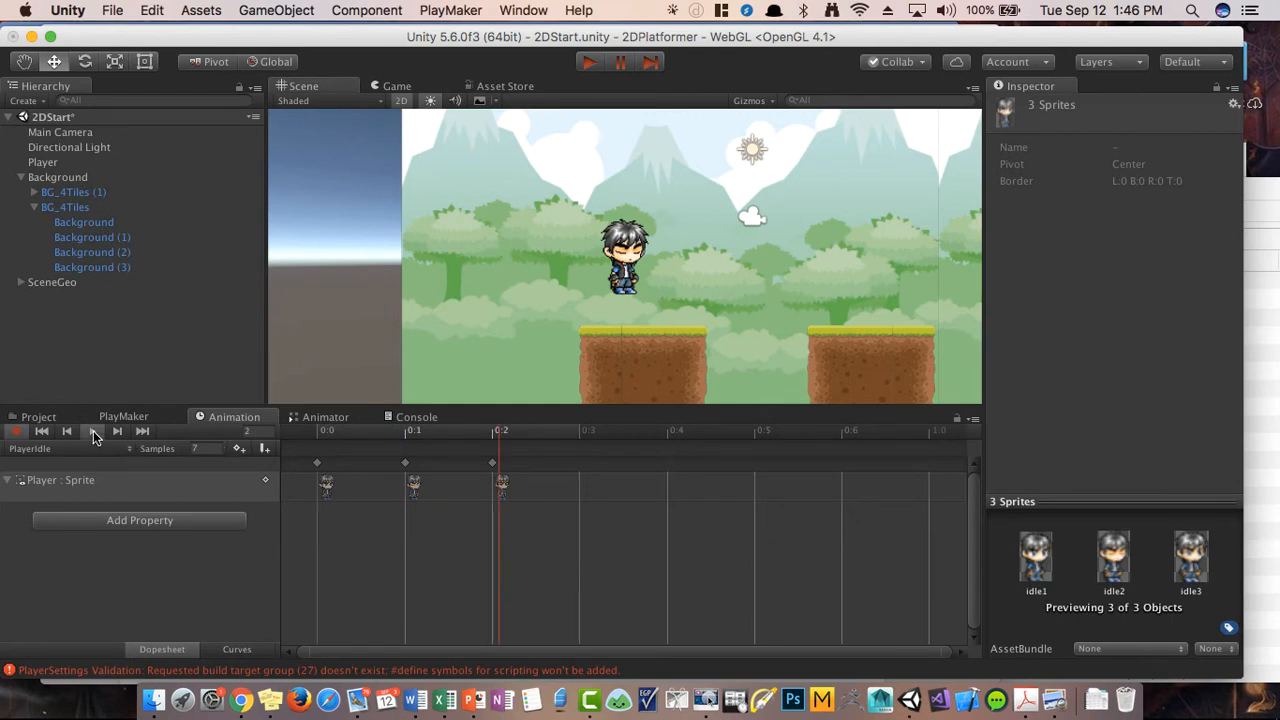
{"action": "left_click", "coordinate": [93, 430]}
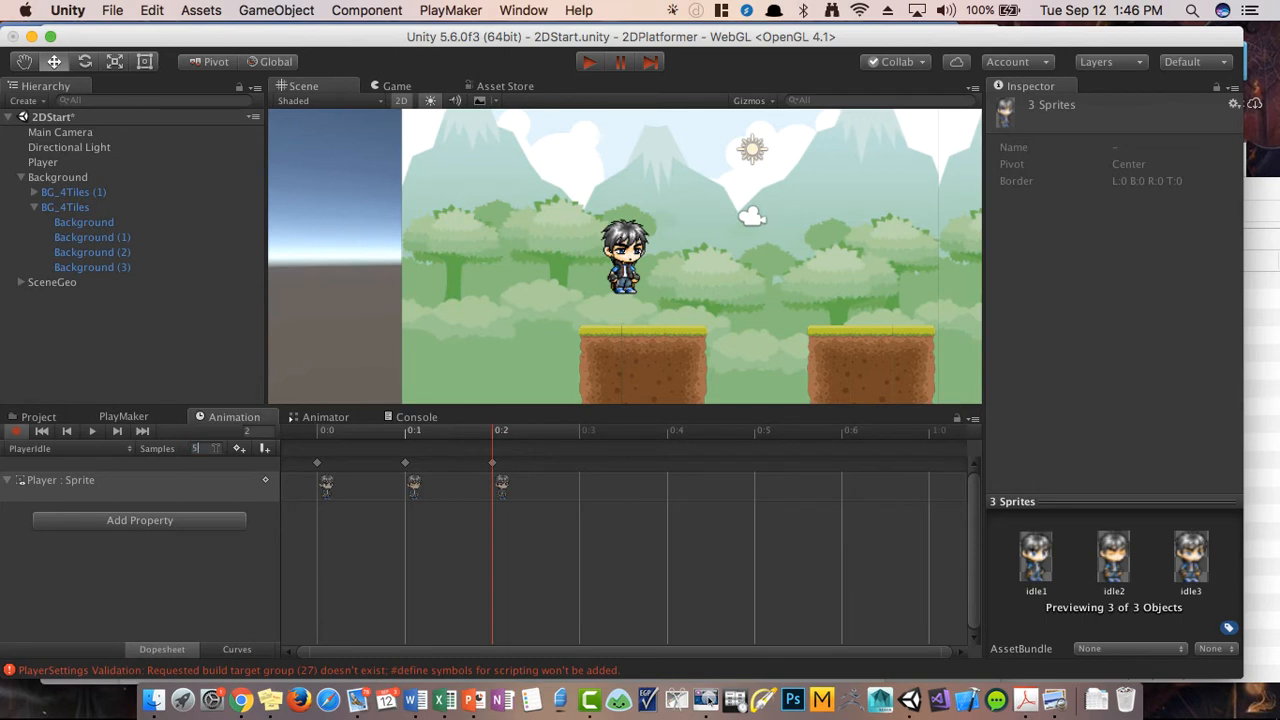
Step: Set the PlayerIdle sample rate to 5, preview the animation, and stop the playback
{"action": "type", "text": "5"}
{"action": "key", "text": "Return"}
{"action": "left_click", "coordinate": [92, 430]}
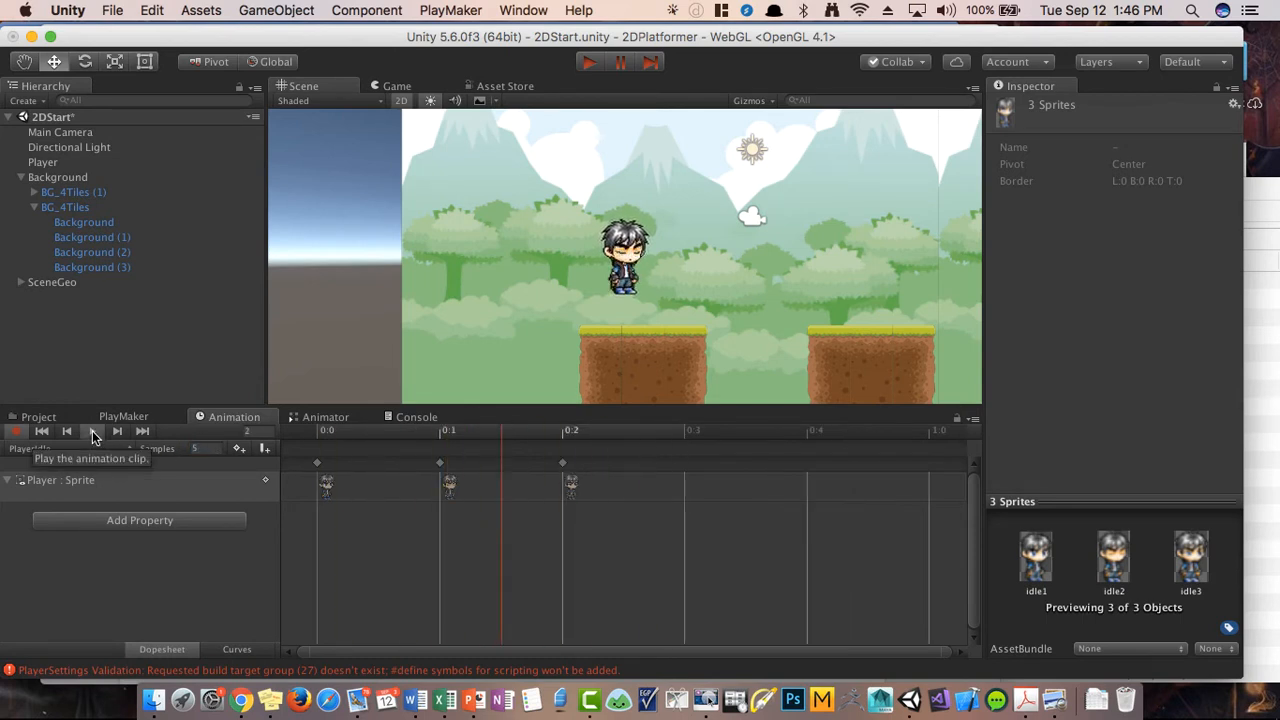
{"action": "left_click", "coordinate": [92, 430]}
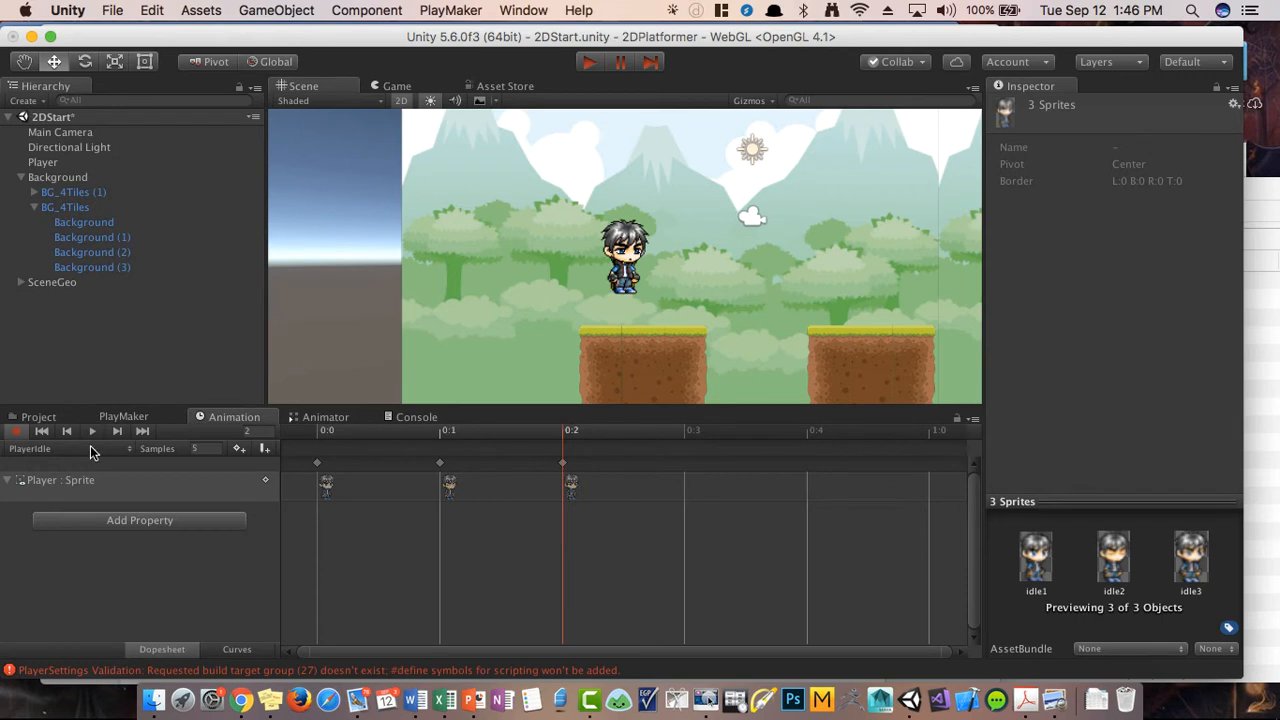
Step: Switch the Animation window from the PlayerIdle clip to the PlayerWalking clip
{"action": "left_click", "coordinate": [140, 418]}
{"action": "left_click", "coordinate": [210, 420]}
{"action": "left_click", "coordinate": [82, 450]}
{"action": "left_click", "coordinate": [72, 434]}
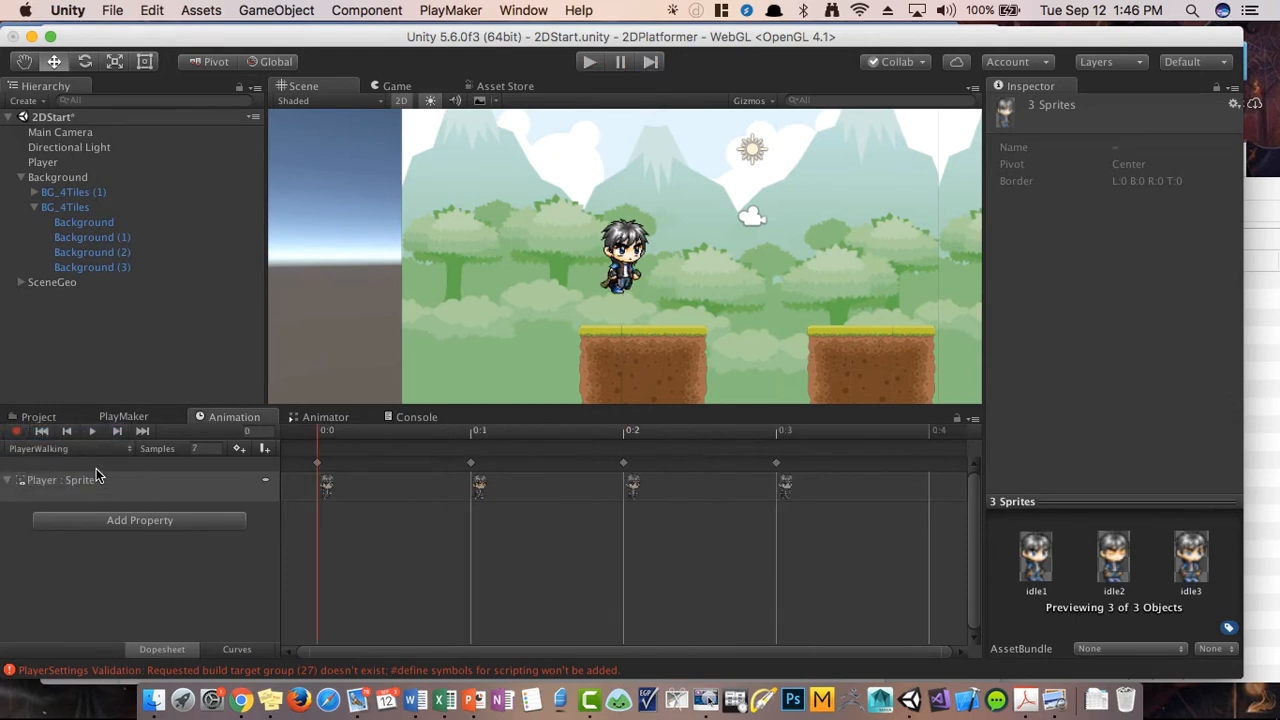
Step: Switch the Animation window to the PlayerIdle clip and show the Player's state graph in the Animator
{"action": "left_click", "coordinate": [83, 454]}
{"action": "left_click", "coordinate": [84, 463]}
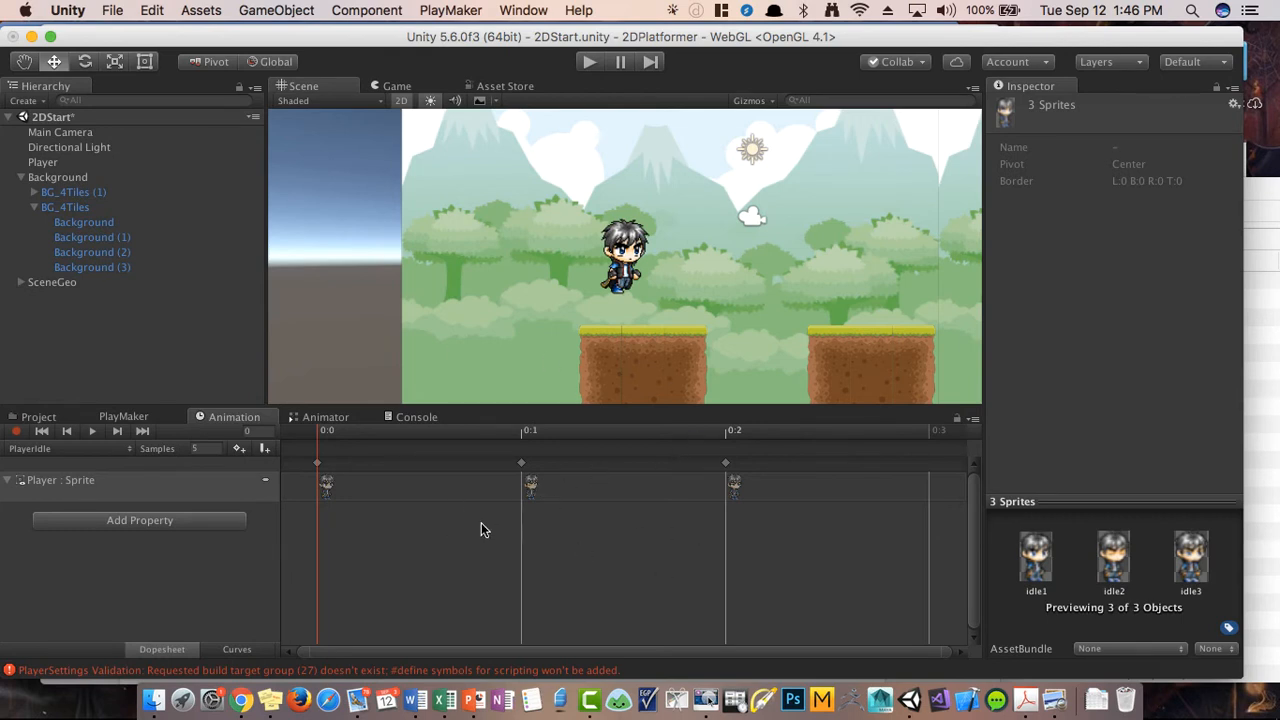
{"action": "left_click", "coordinate": [330, 418]}
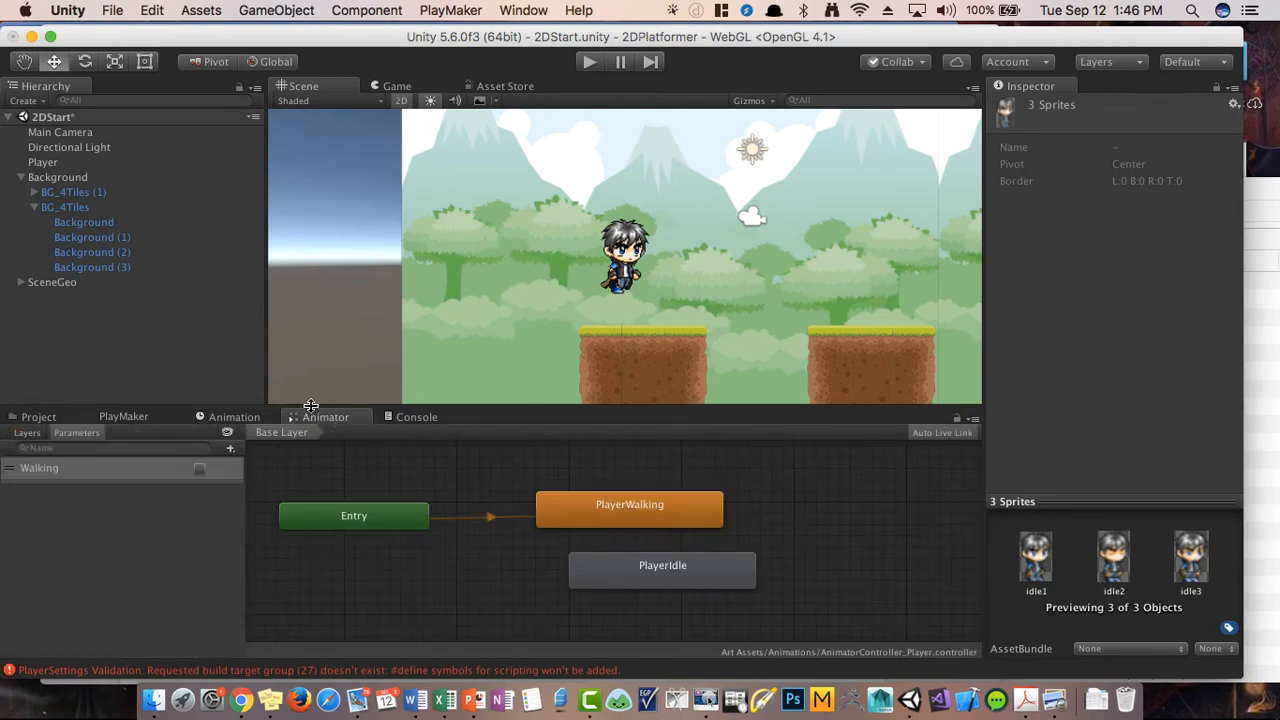
Step: Line up the PlayerWalking state directly above the PlayerIdle state in the Animator graph
{"action": "mouse_move", "coordinate": [660, 514]}
{"action": "left_mouse_down"}
{"action": "mouse_move", "coordinate": [662, 485]}
{"action": "mouse_move", "coordinate": [649, 503]}
{"action": "left_mouse_up"}
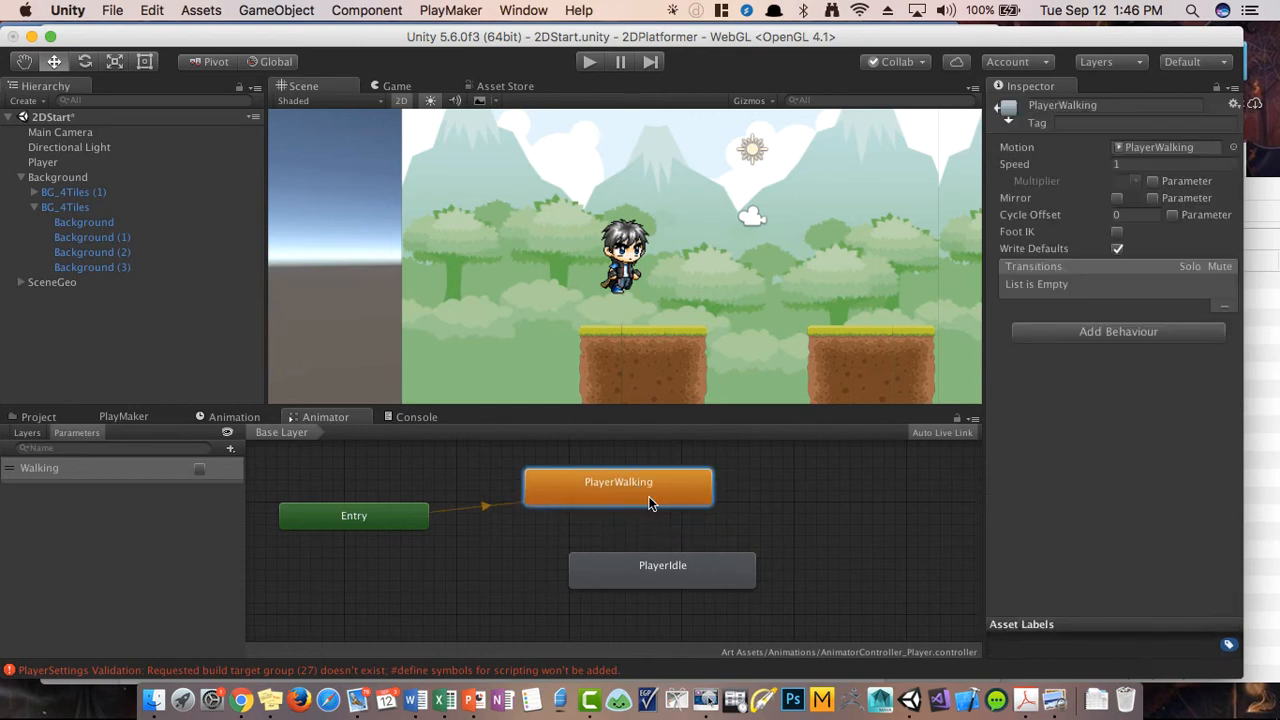
{"action": "left_click_drag", "start_coordinate": [692, 588], "coordinate": [640, 576]}
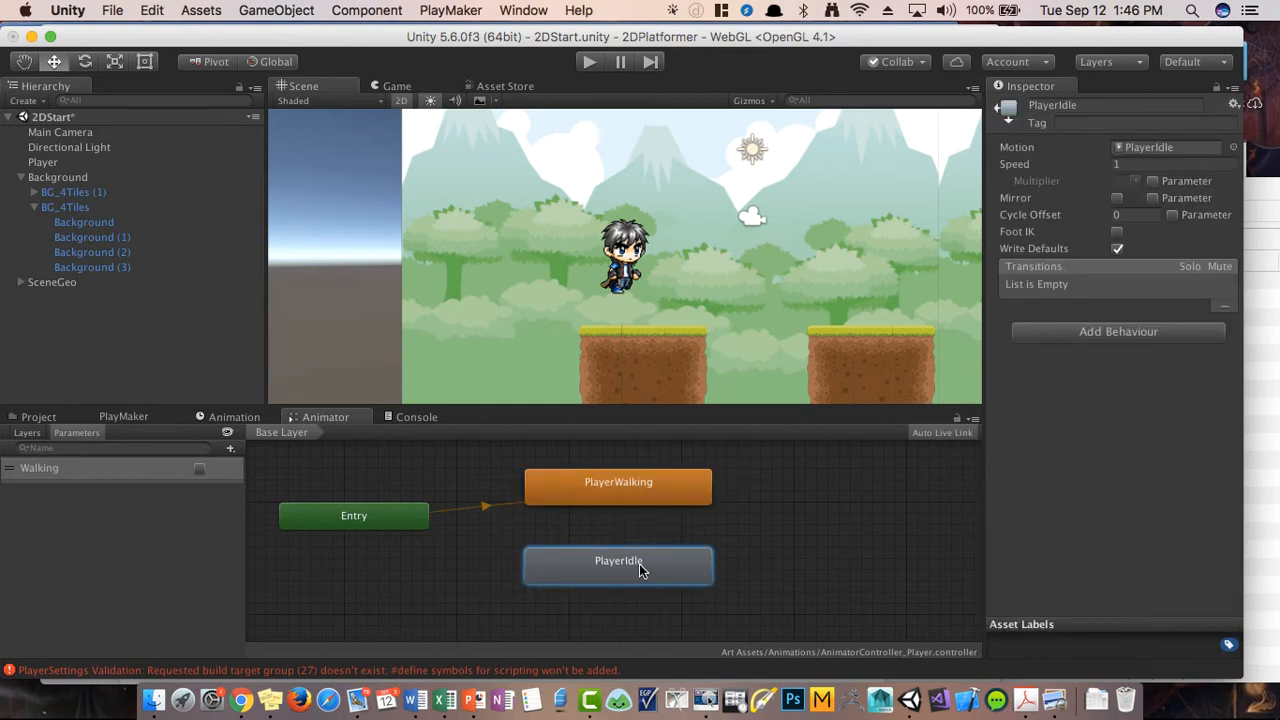
{"action": "mouse_move", "coordinate": [639, 491]}
{"action": "left_mouse_down"}
{"action": "mouse_move", "coordinate": [627, 493]}
{"action": "mouse_move", "coordinate": [630, 480]}
{"action": "mouse_move", "coordinate": [630, 512]}
{"action": "left_mouse_up"}
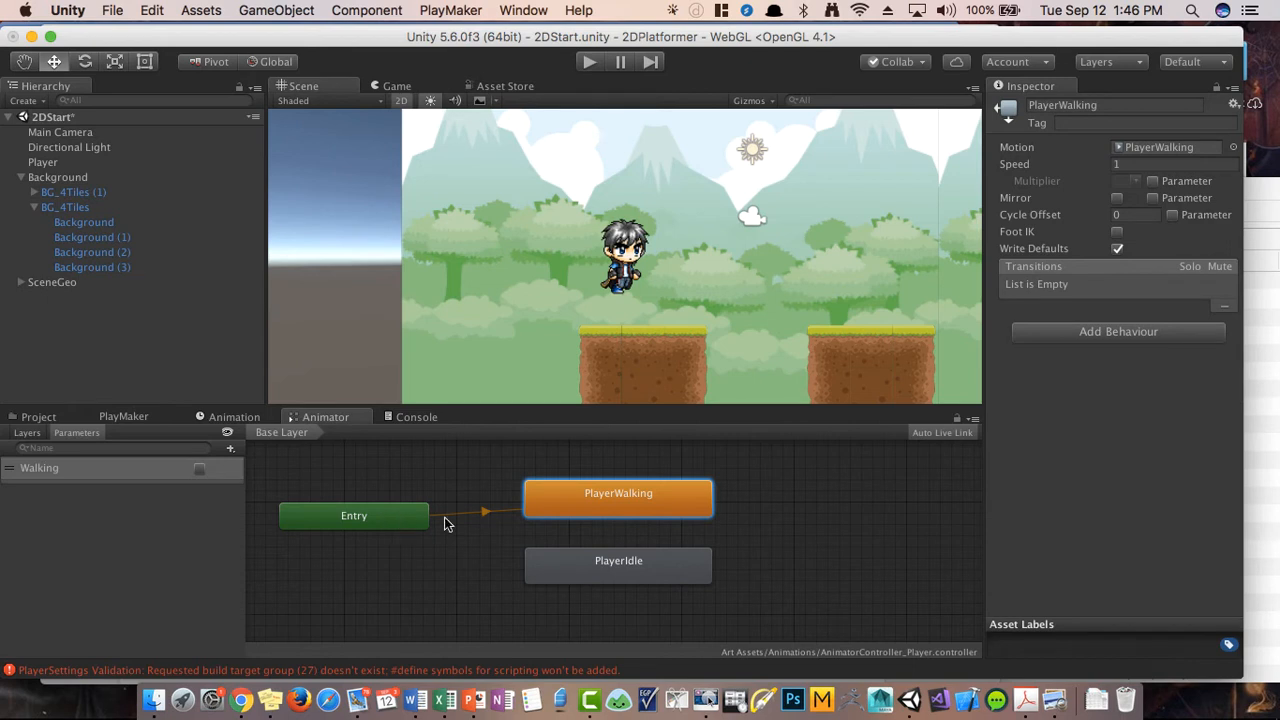
{"action": "mouse_move", "coordinate": [643, 506]}
{"action": "left_mouse_down"}
{"action": "mouse_move", "coordinate": [700, 506]}
{"action": "mouse_move", "coordinate": [646, 506]}
{"action": "left_mouse_up"}
Step: Make PlayerIdle the layer default state of the Base Layer
{"action": "left_click", "coordinate": [607, 566]}
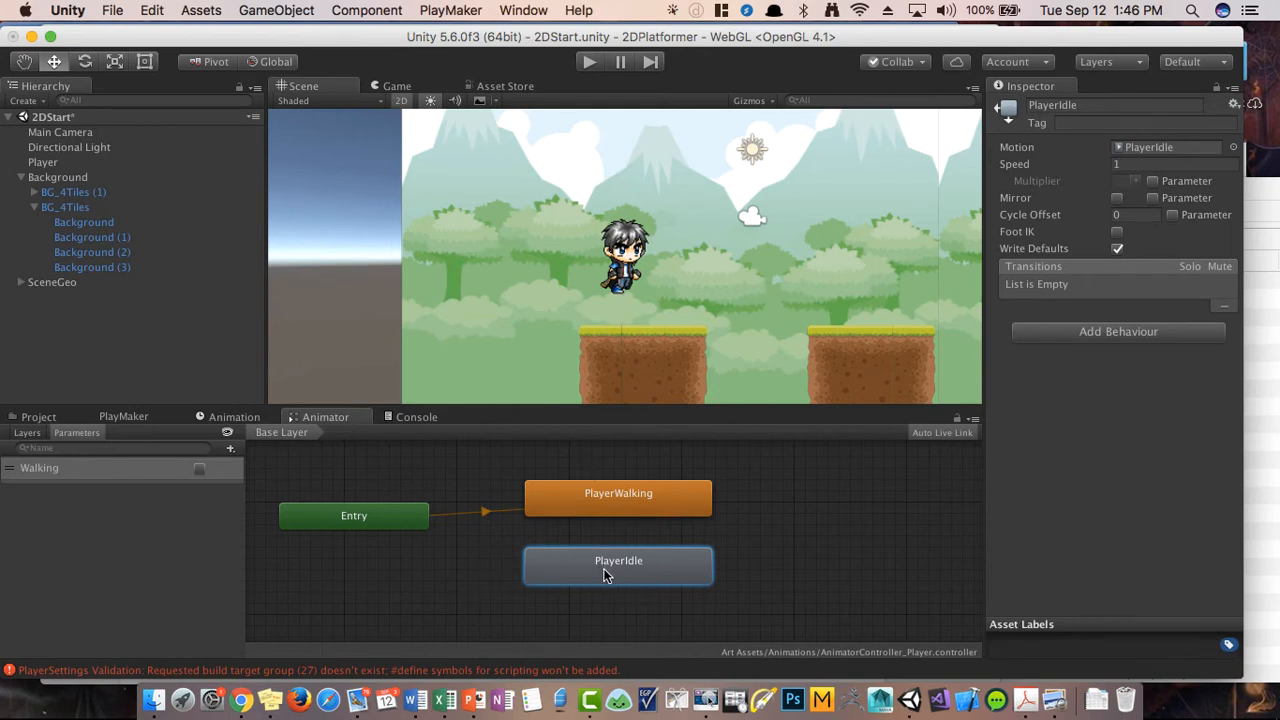
{"action": "right_click", "coordinate": [603, 568]}
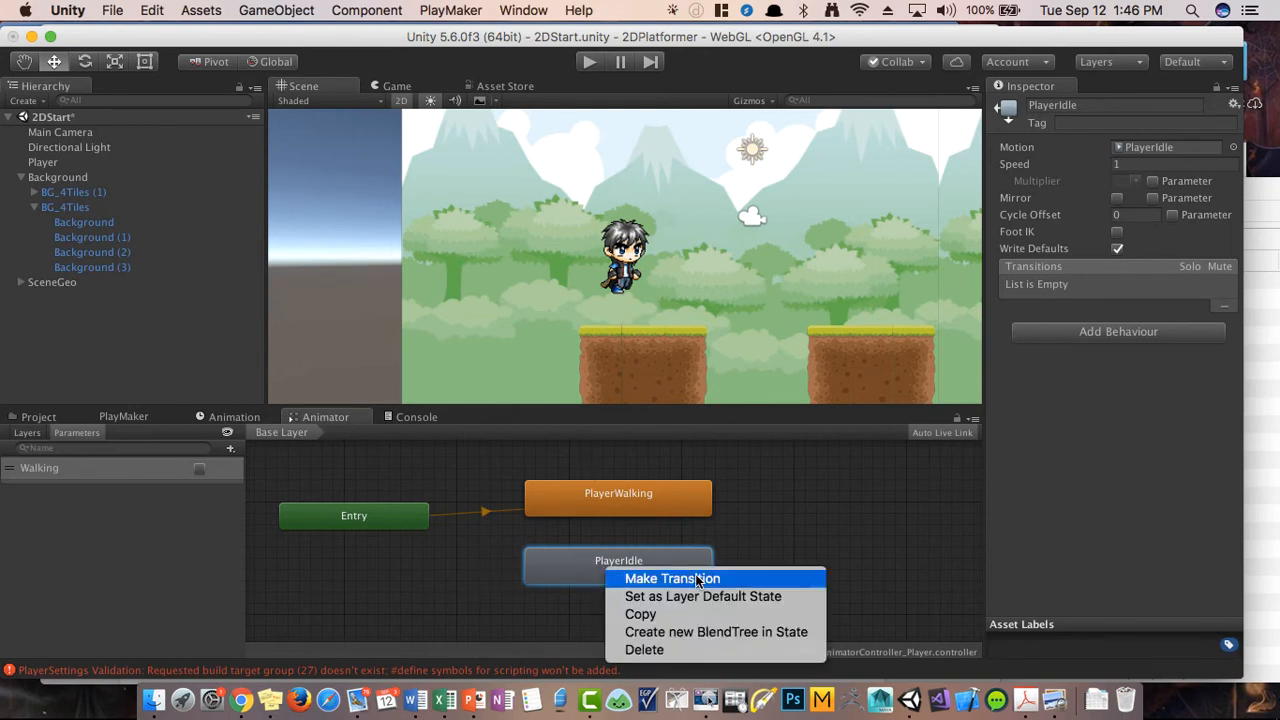
{"action": "left_click", "coordinate": [770, 596]}
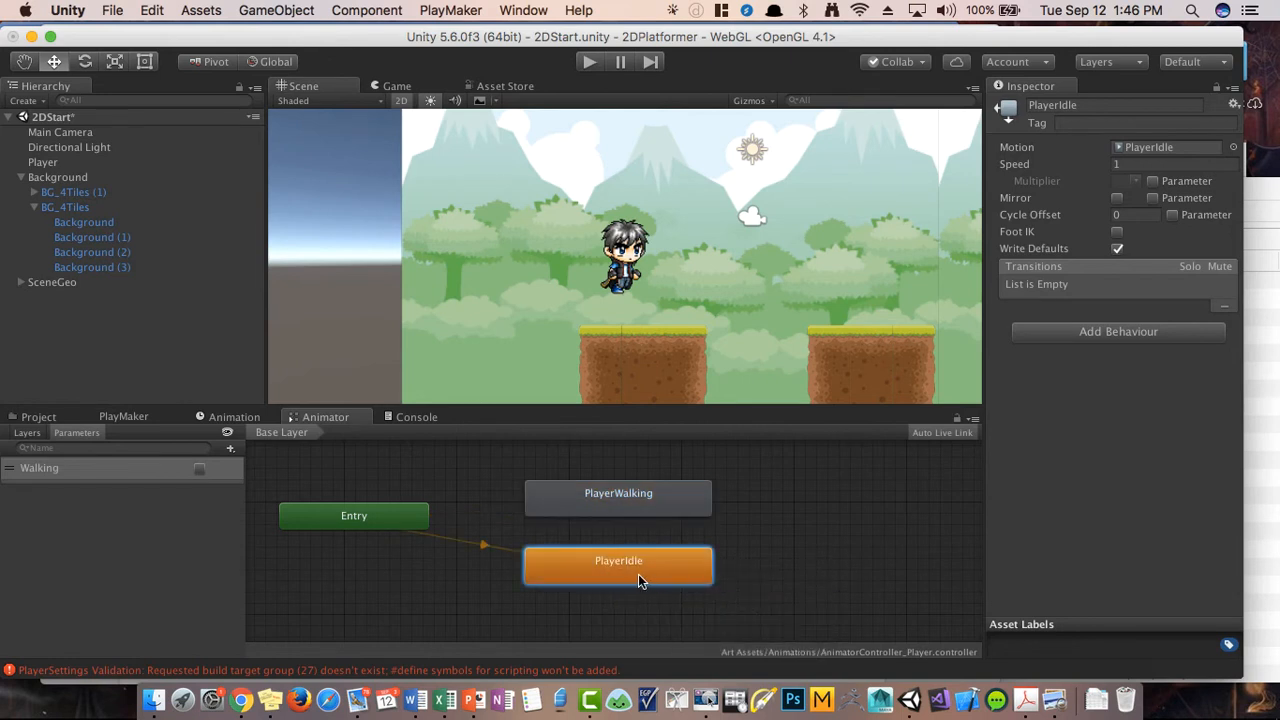
Step: Rearrange the Animator graph so the PlayerIdle state sits directly above the PlayerWalking state
{"action": "left_click_drag", "start_coordinate": [634, 500], "coordinate": [859, 529]}
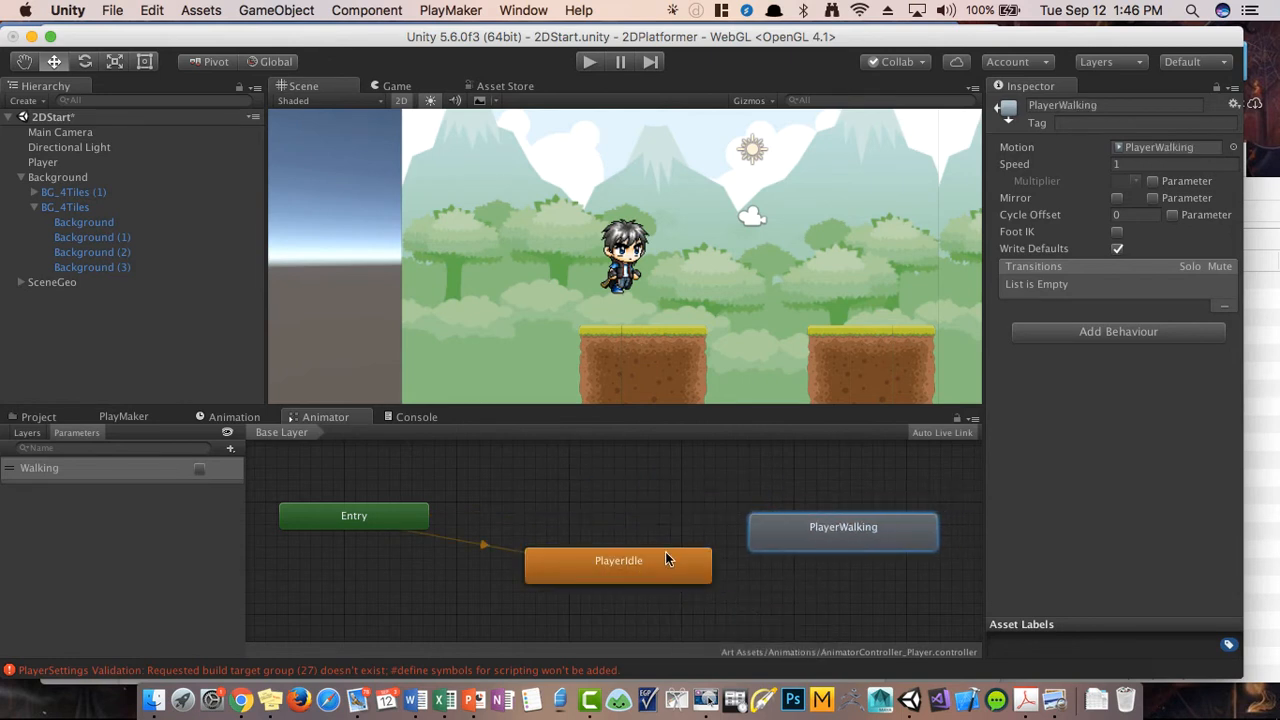
{"action": "left_click_drag", "start_coordinate": [660, 575], "coordinate": [606, 490]}
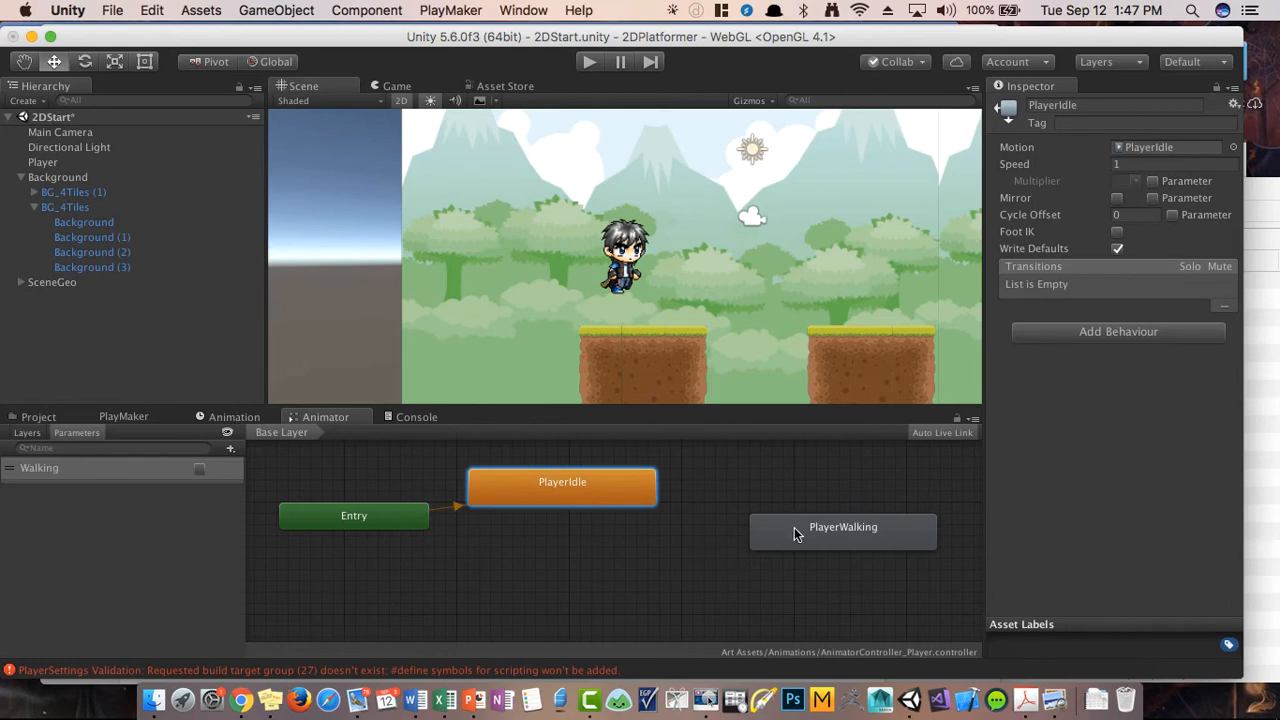
{"action": "left_click_drag", "start_coordinate": [790, 531], "coordinate": [519, 566]}
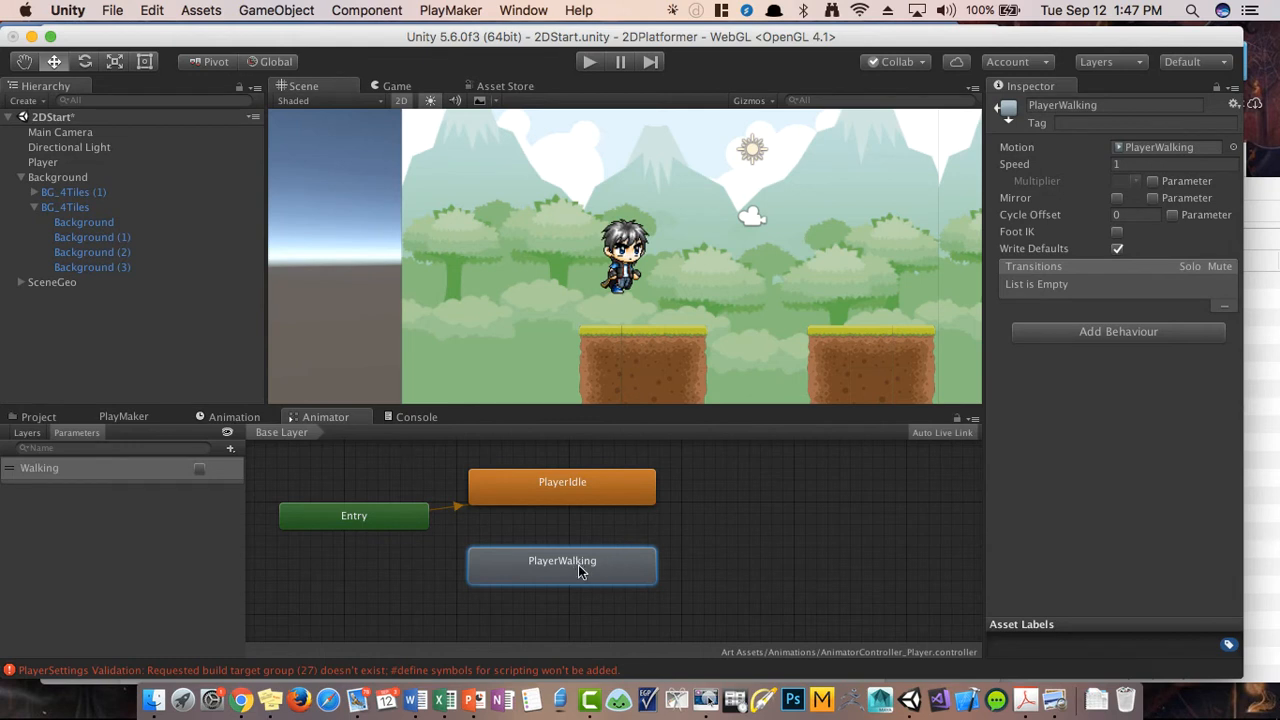
Step: Create a transition from PlayerIdle to PlayerWalking and another one from PlayerWalking back to PlayerIdle
{"action": "right_click", "coordinate": [581, 484]}
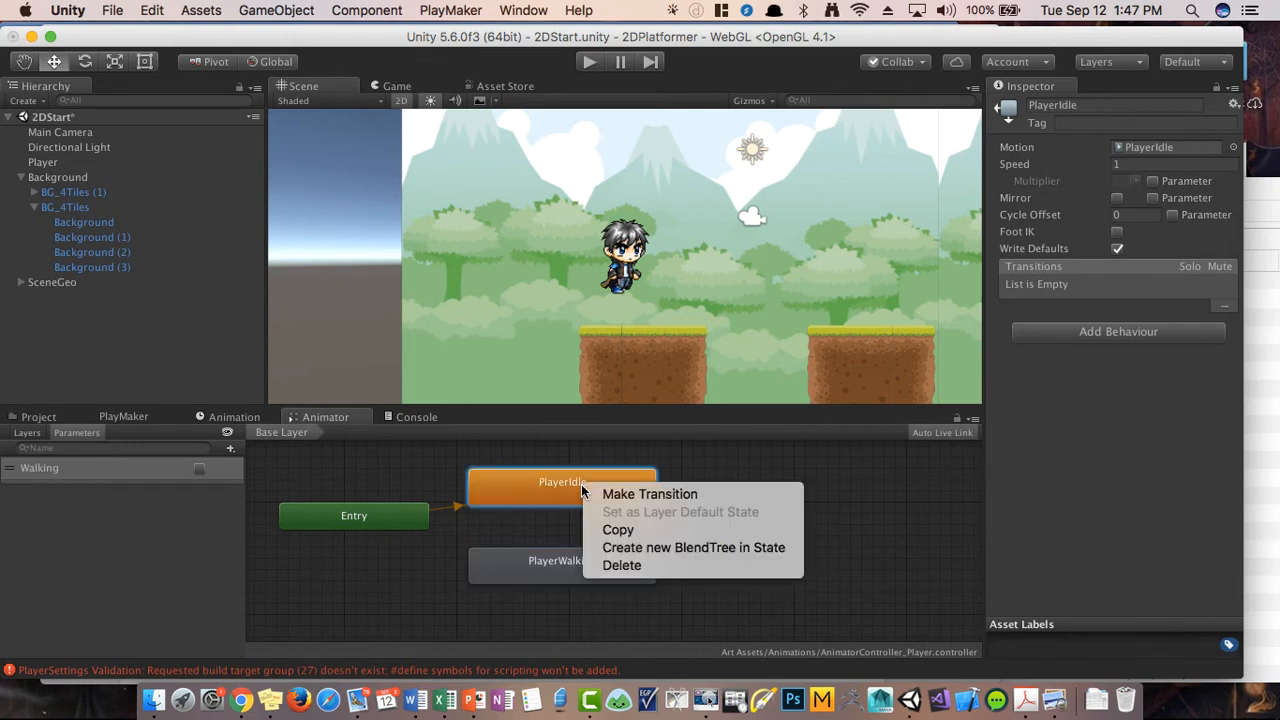
{"action": "left_click", "coordinate": [638, 494]}
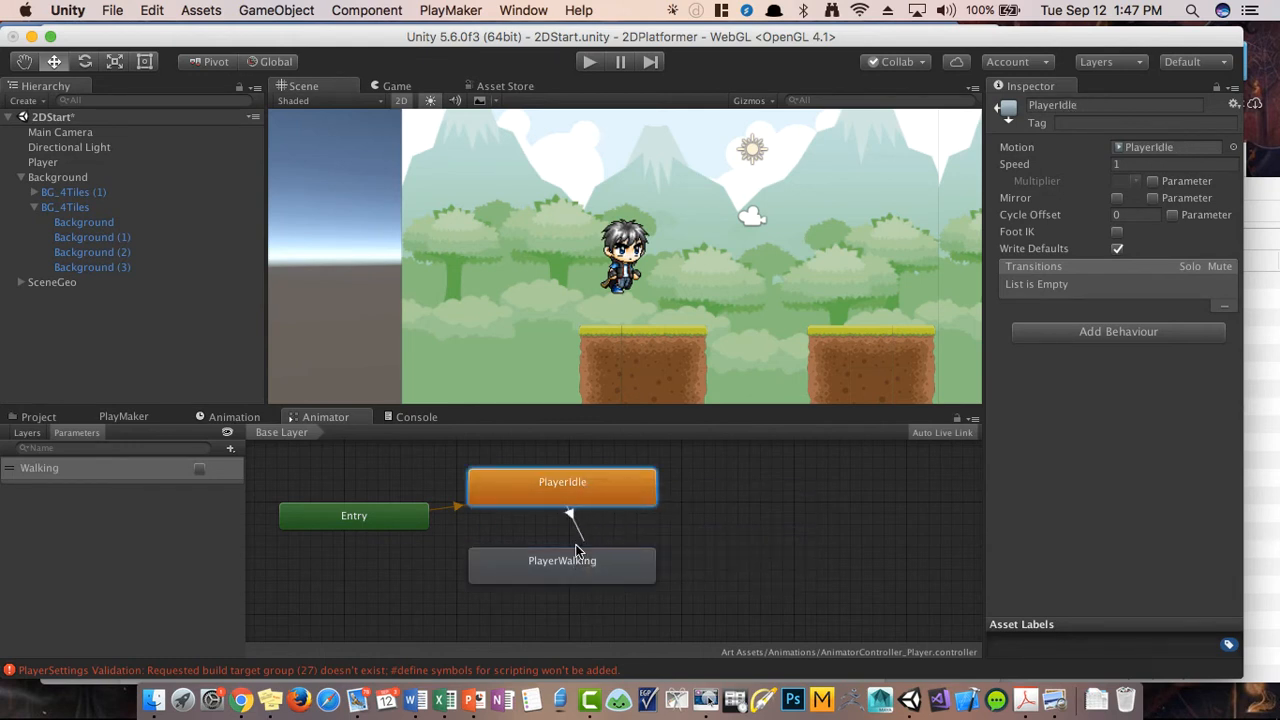
{"action": "left_click", "coordinate": [550, 565]}
{"action": "right_click", "coordinate": [558, 578]}
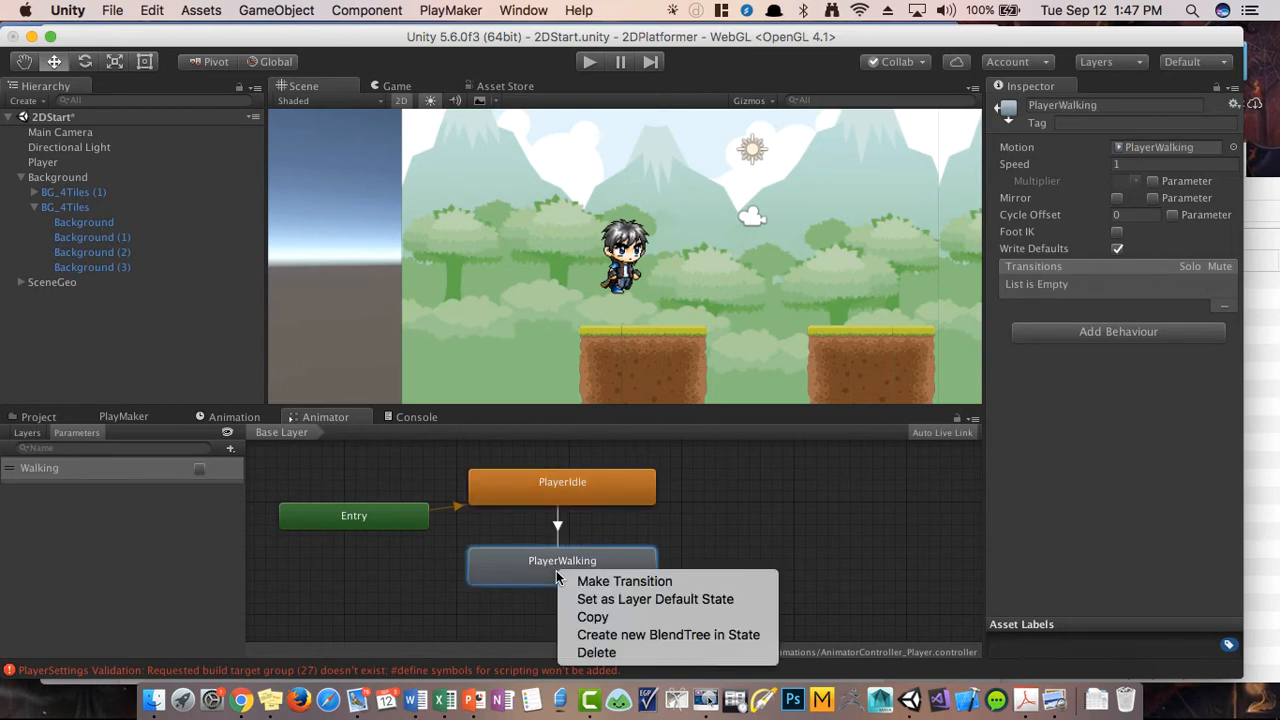
{"action": "left_click", "coordinate": [600, 583]}
{"action": "left_click", "coordinate": [532, 497]}
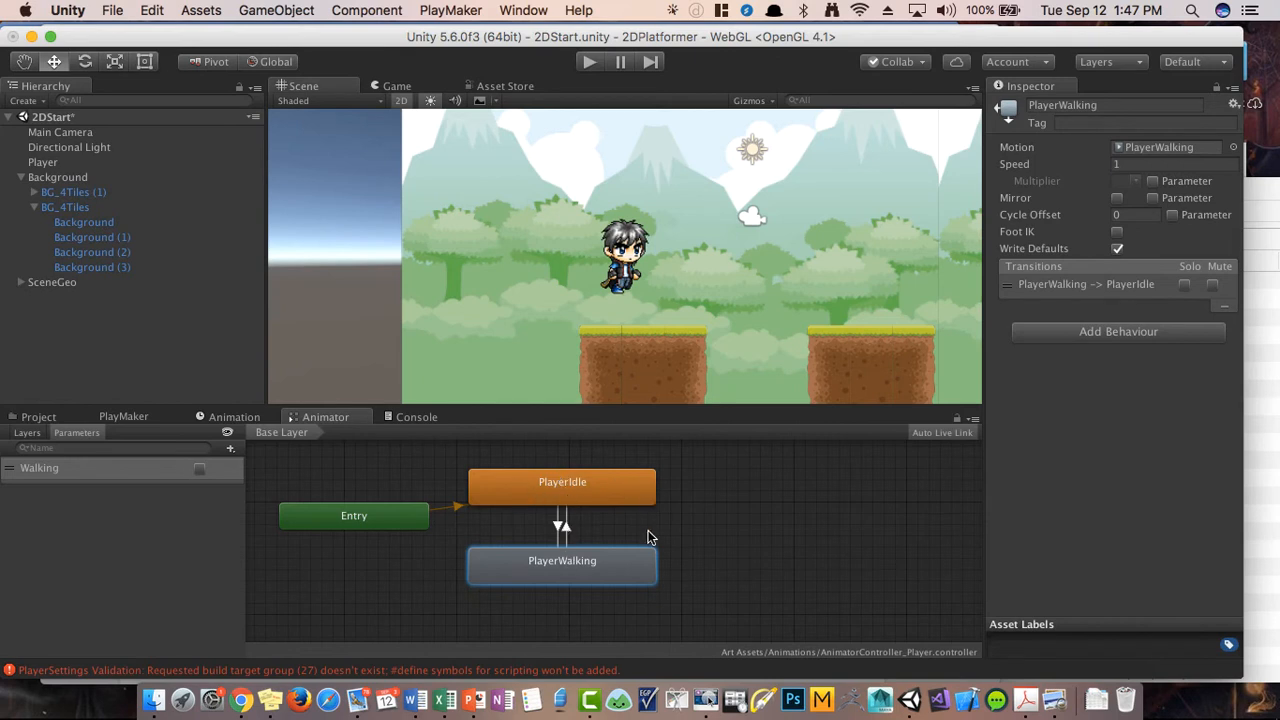
Step: Examine the settings and direction of both transitions between PlayerIdle and PlayerWalking, along with the two states they connect
{"action": "left_click", "coordinate": [588, 508]}
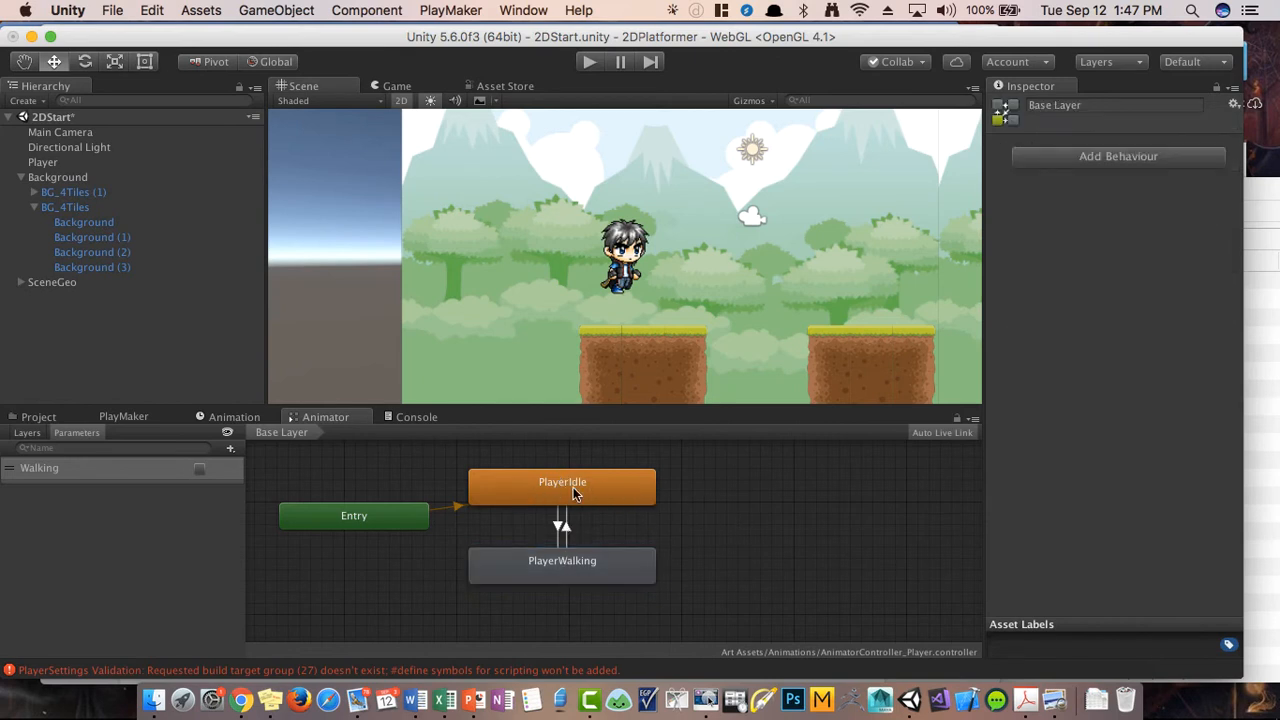
{"action": "left_click", "coordinate": [573, 489]}
{"action": "left_click", "coordinate": [567, 528]}
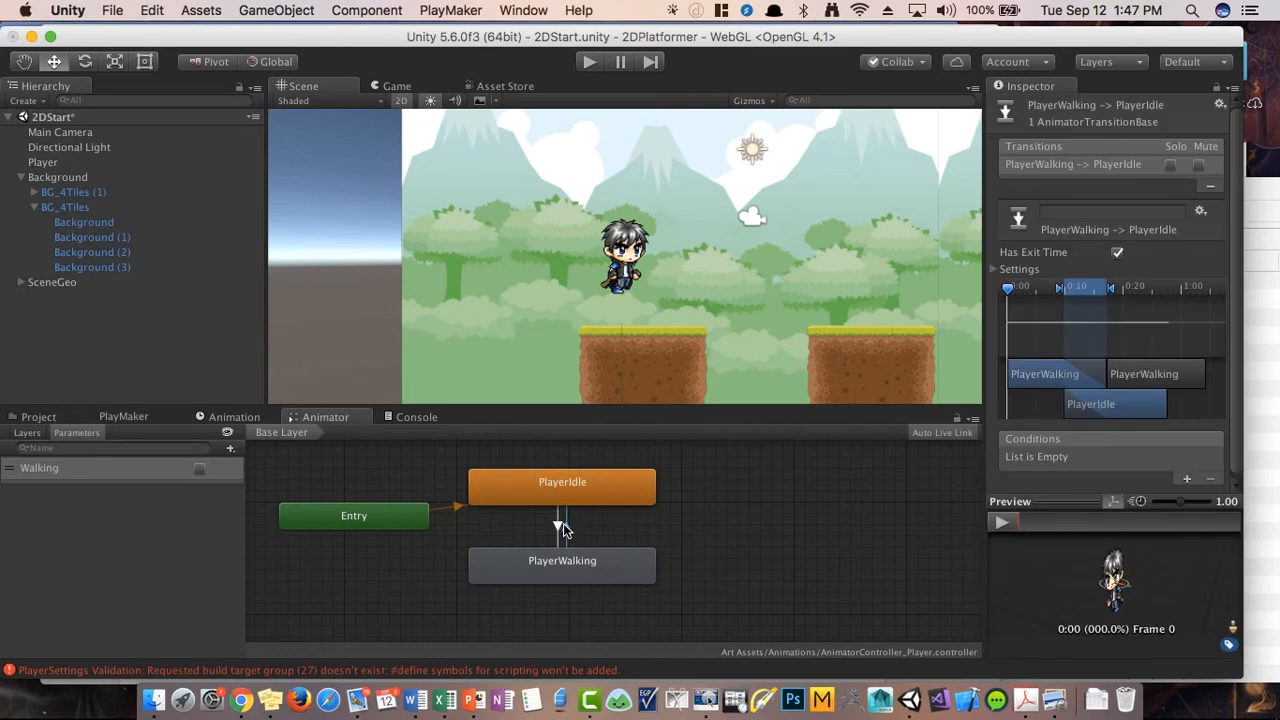
{"action": "left_click", "coordinate": [560, 527]}
{"action": "left_click", "coordinate": [566, 532]}
{"action": "left_click", "coordinate": [559, 527]}
{"action": "left_click", "coordinate": [567, 535]}
{"action": "left_click", "coordinate": [561, 529]}
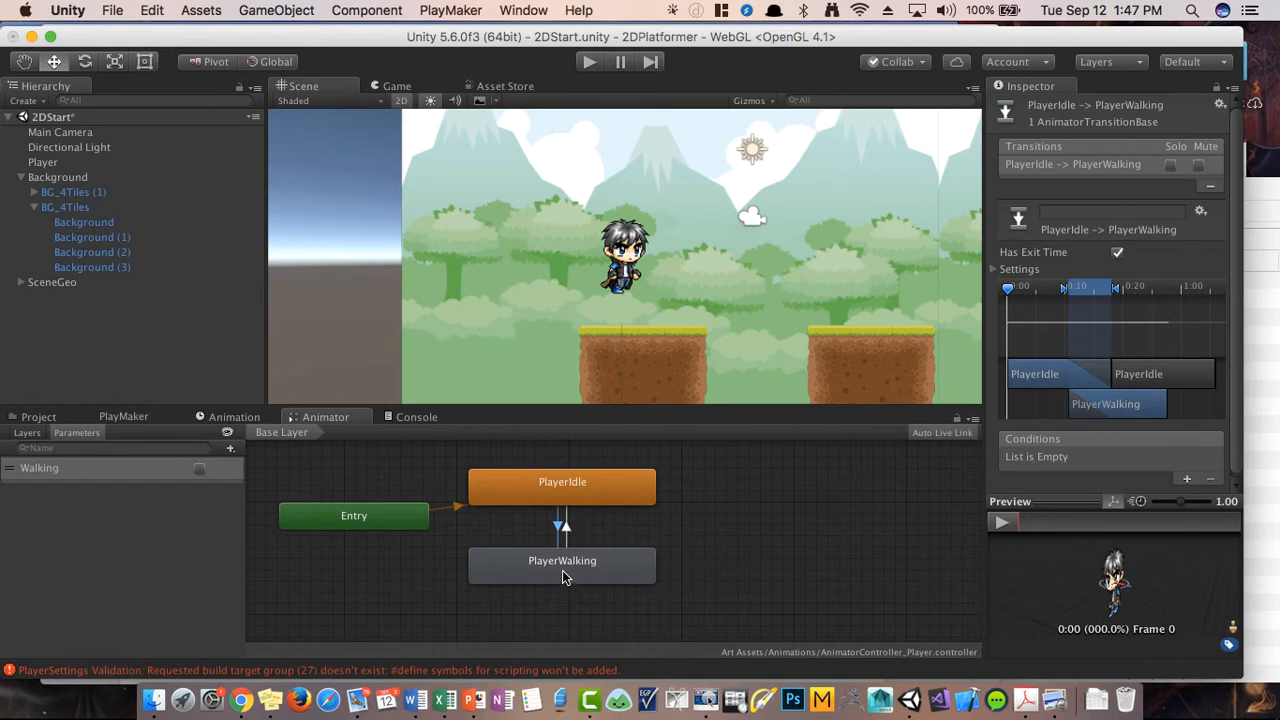
{"action": "left_click", "coordinate": [589, 568]}
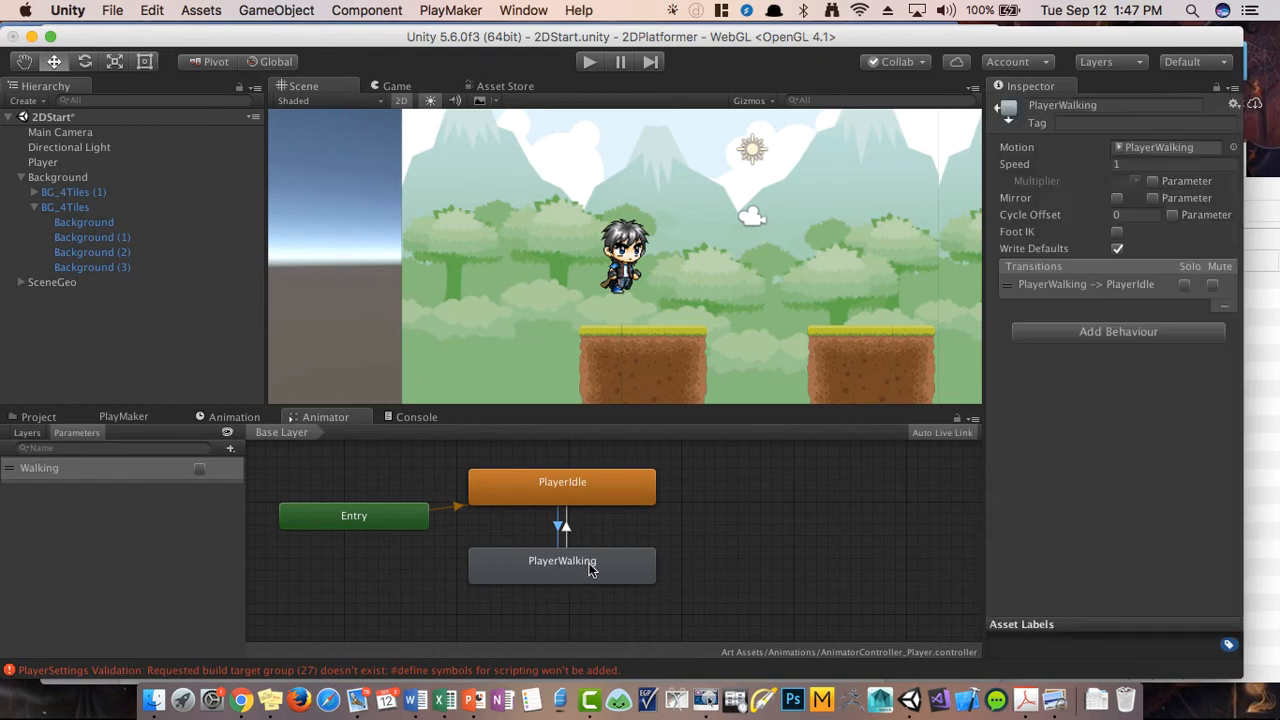
{"action": "left_click", "coordinate": [577, 497]}
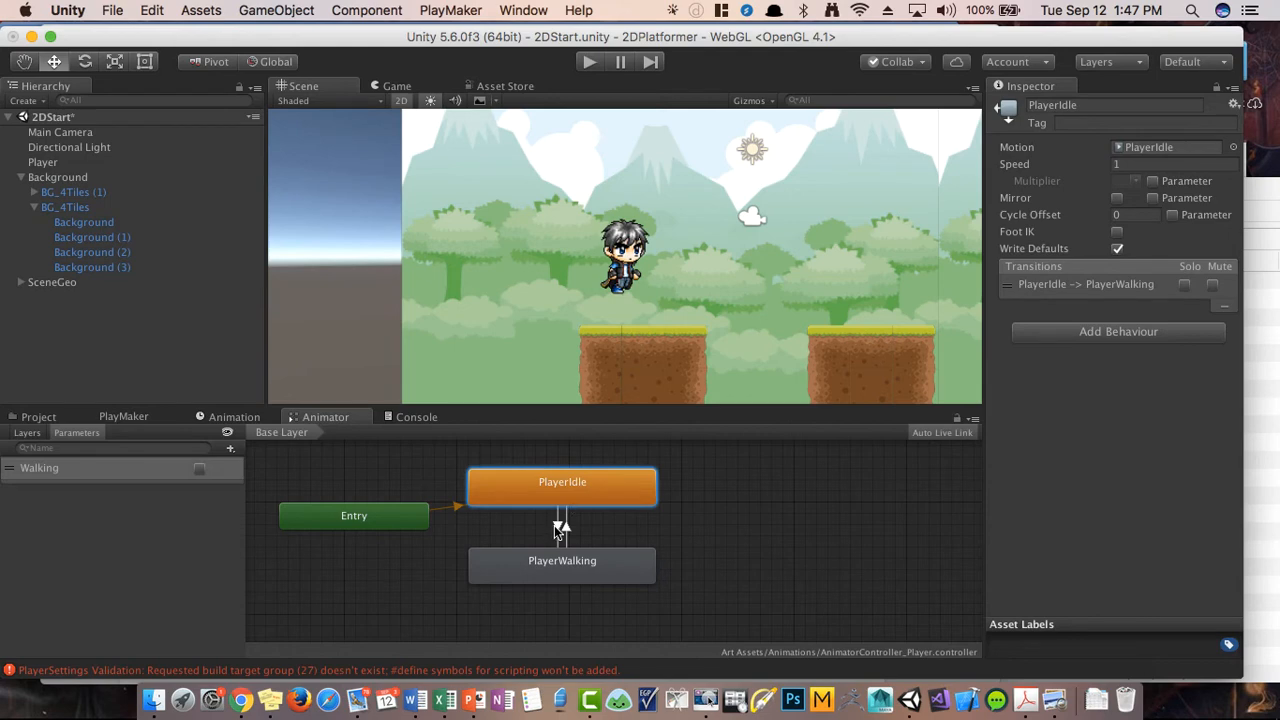
{"action": "left_click", "coordinate": [558, 528]}
Step: Run the scene with the Player selected, watch the Animator states, inspect the PlayerWalking -> PlayerIdle transition, and stop playing
{"action": "left_click", "coordinate": [590, 62]}
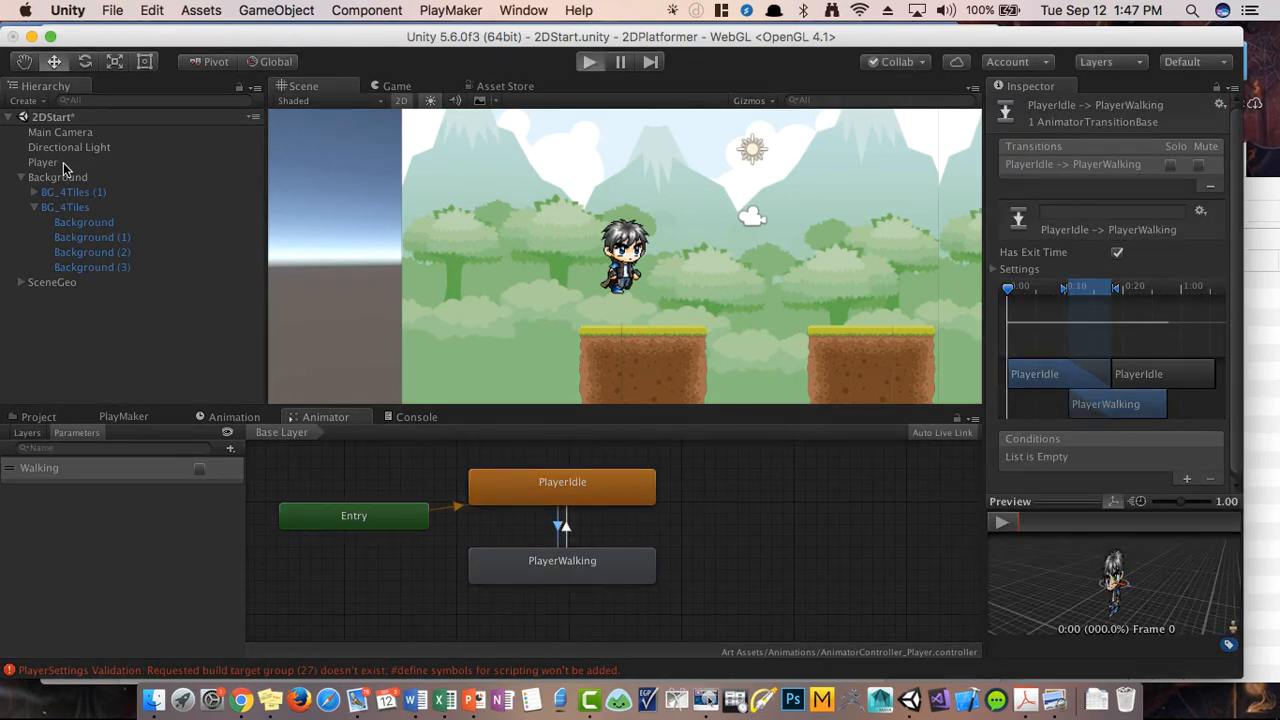
{"action": "left_click", "coordinate": [46, 163]}
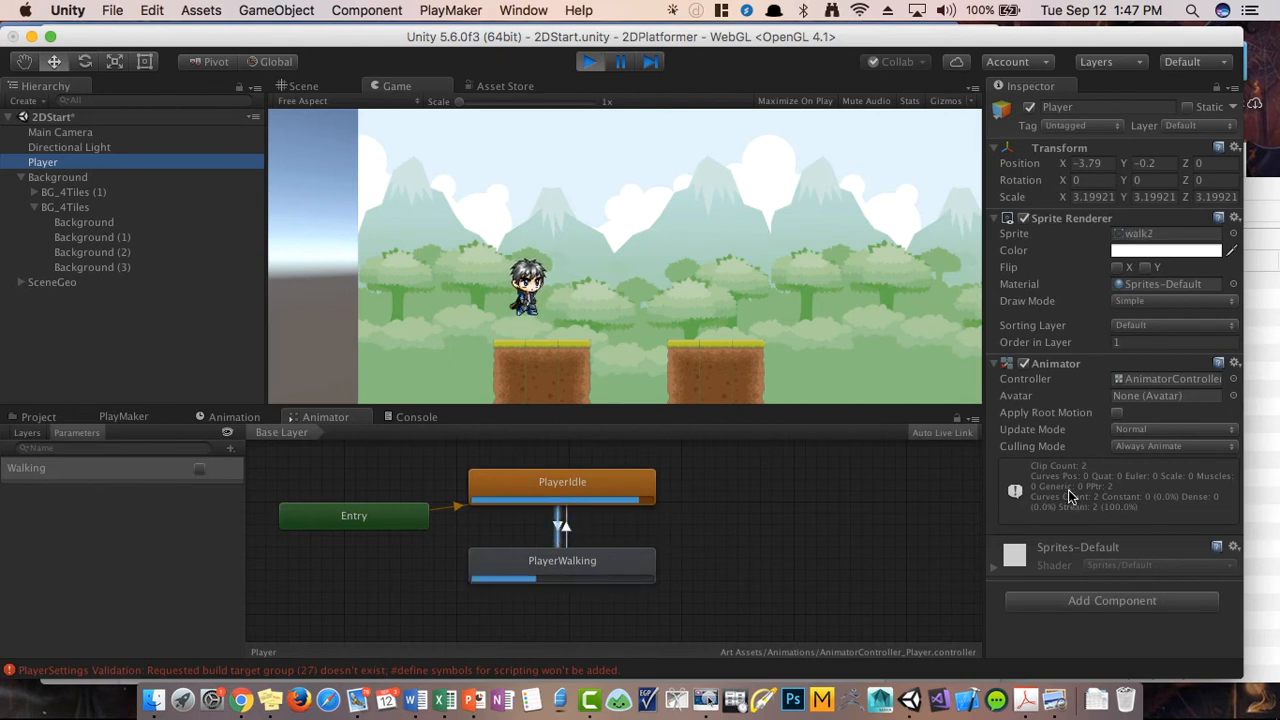
{"action": "left_click", "coordinate": [564, 527]}
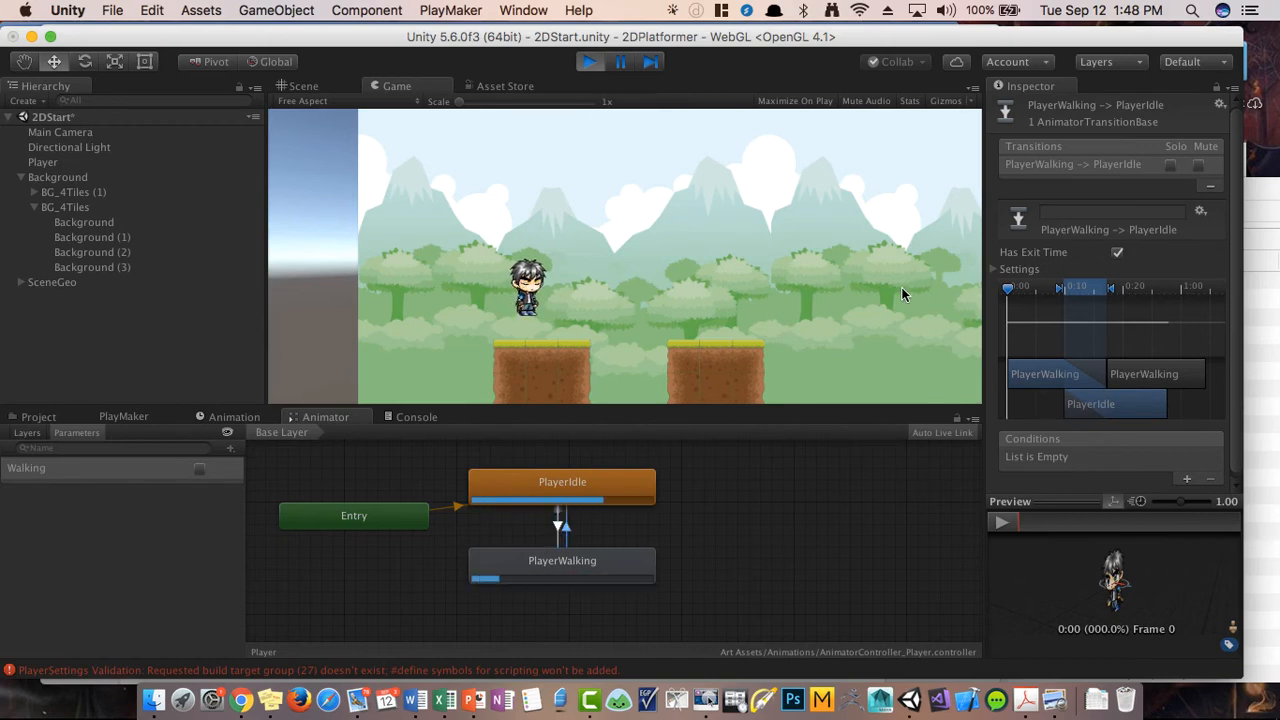
{"action": "left_click", "coordinate": [589, 63]}
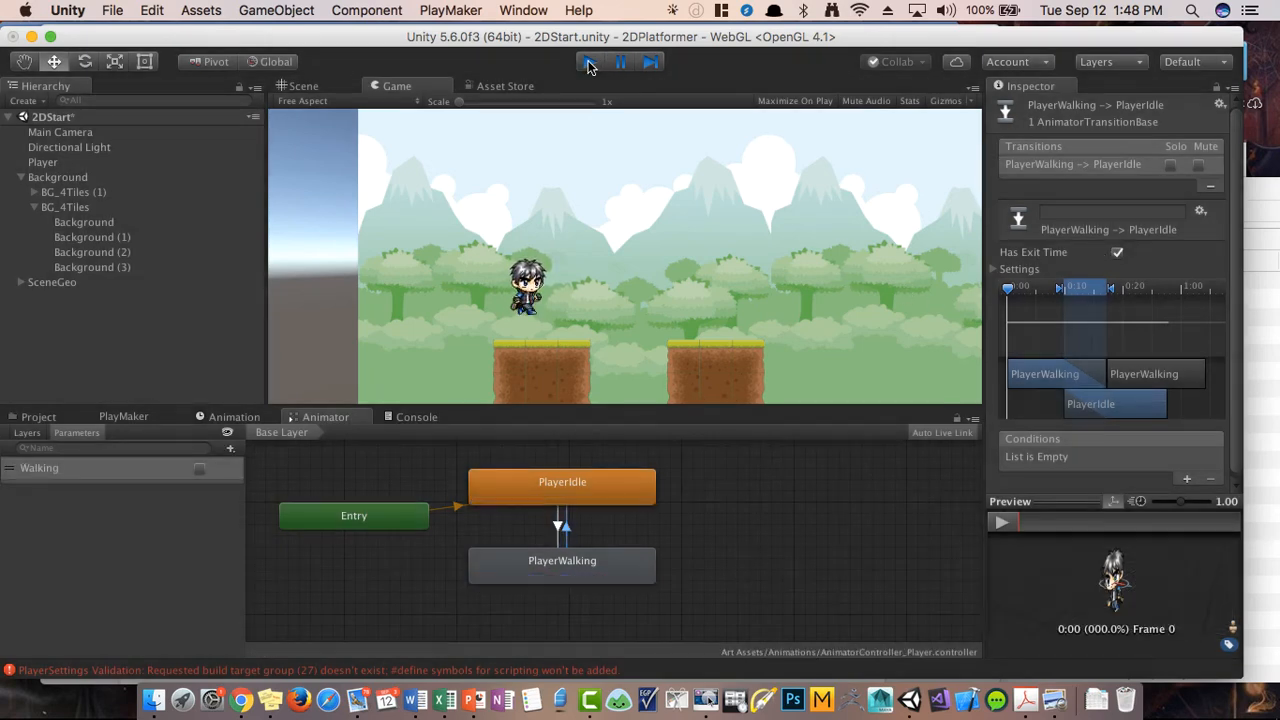
Step: Disable Has Exit Time on the PlayerWalking -> PlayerIdle and PlayerIdle -> PlayerWalking transitions
{"action": "left_click", "coordinate": [1117, 254]}
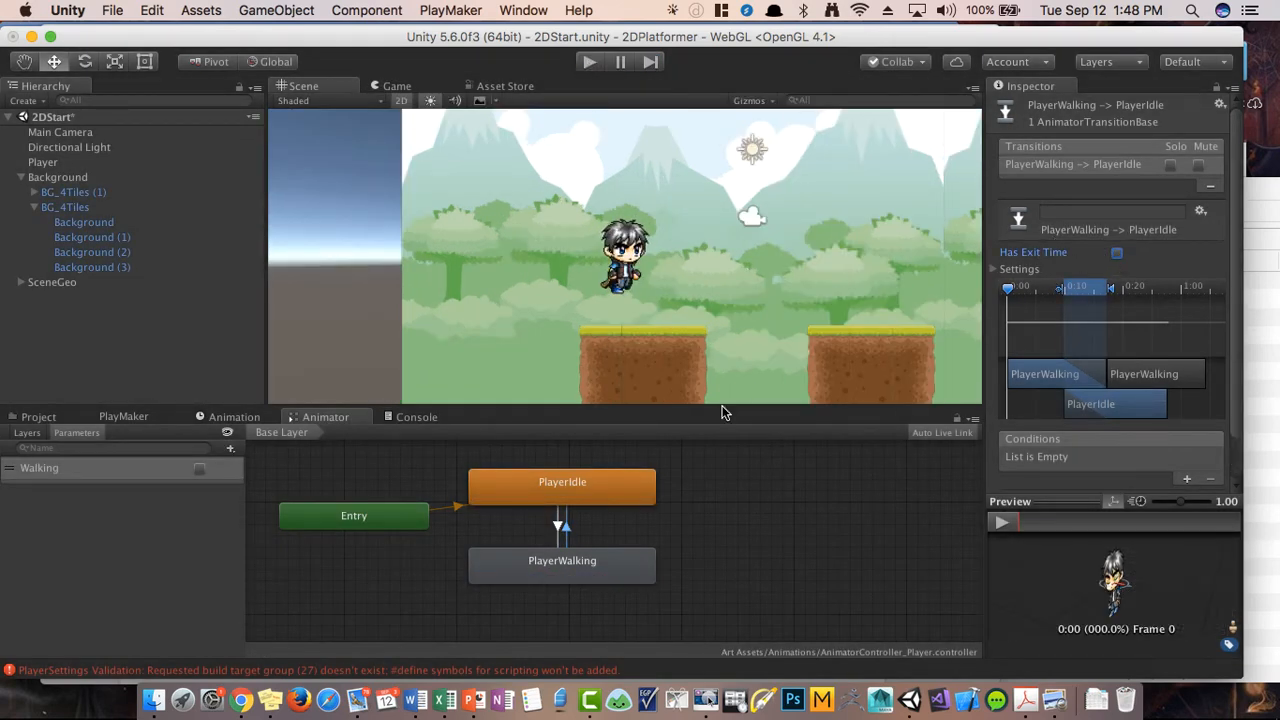
{"action": "left_click", "coordinate": [558, 528]}
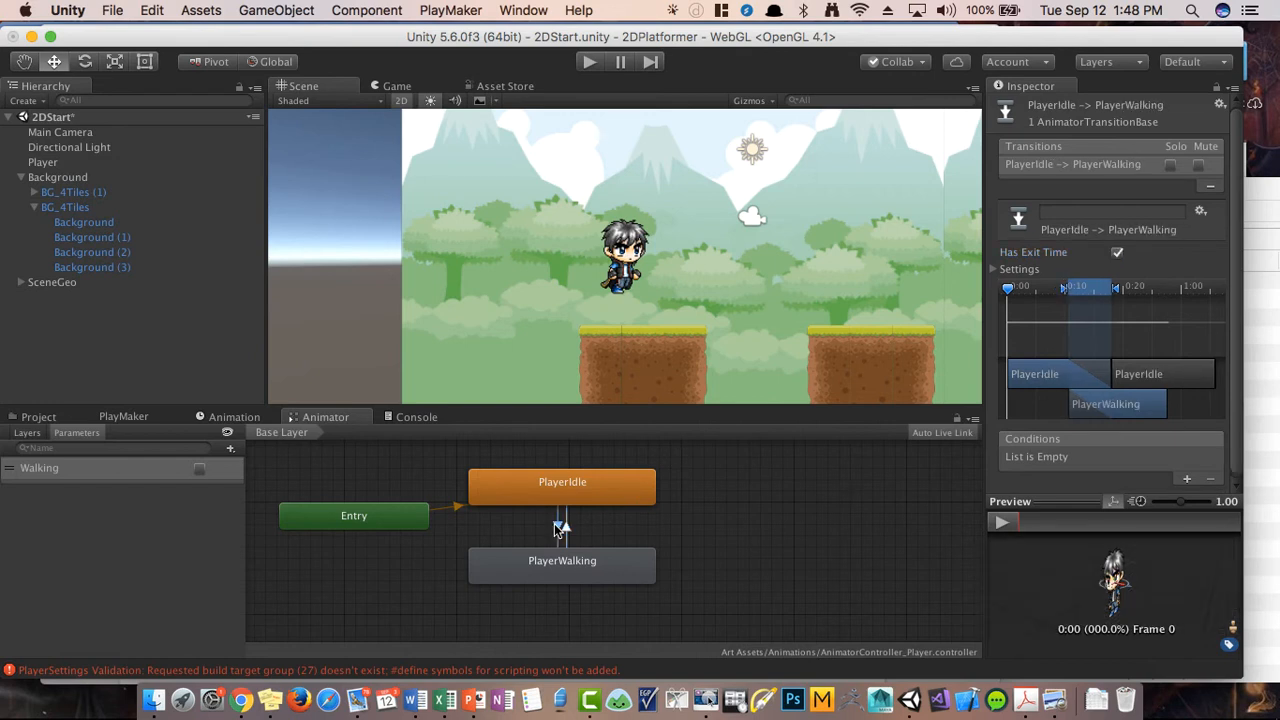
{"action": "left_click", "coordinate": [1117, 253]}
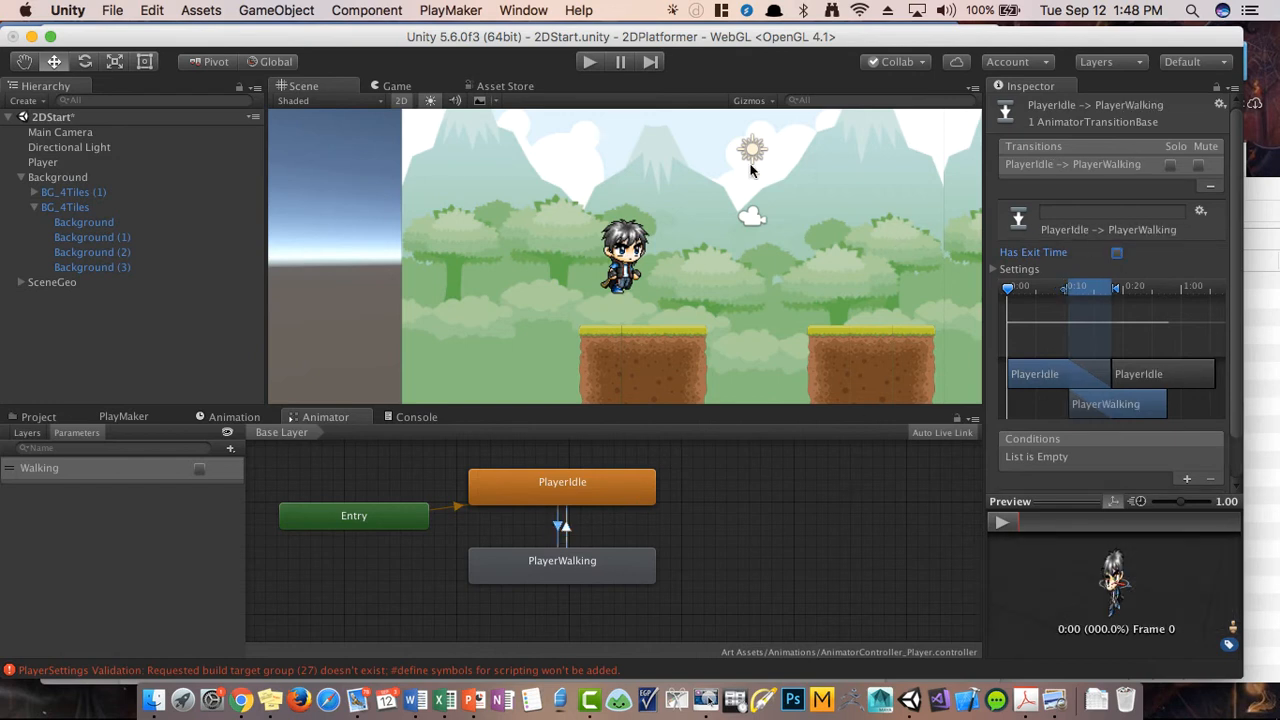
Step: Run the scene, enable Has Exit Time on both state transitions while watching the Animator, and stop playing
{"action": "left_click", "coordinate": [595, 64]}
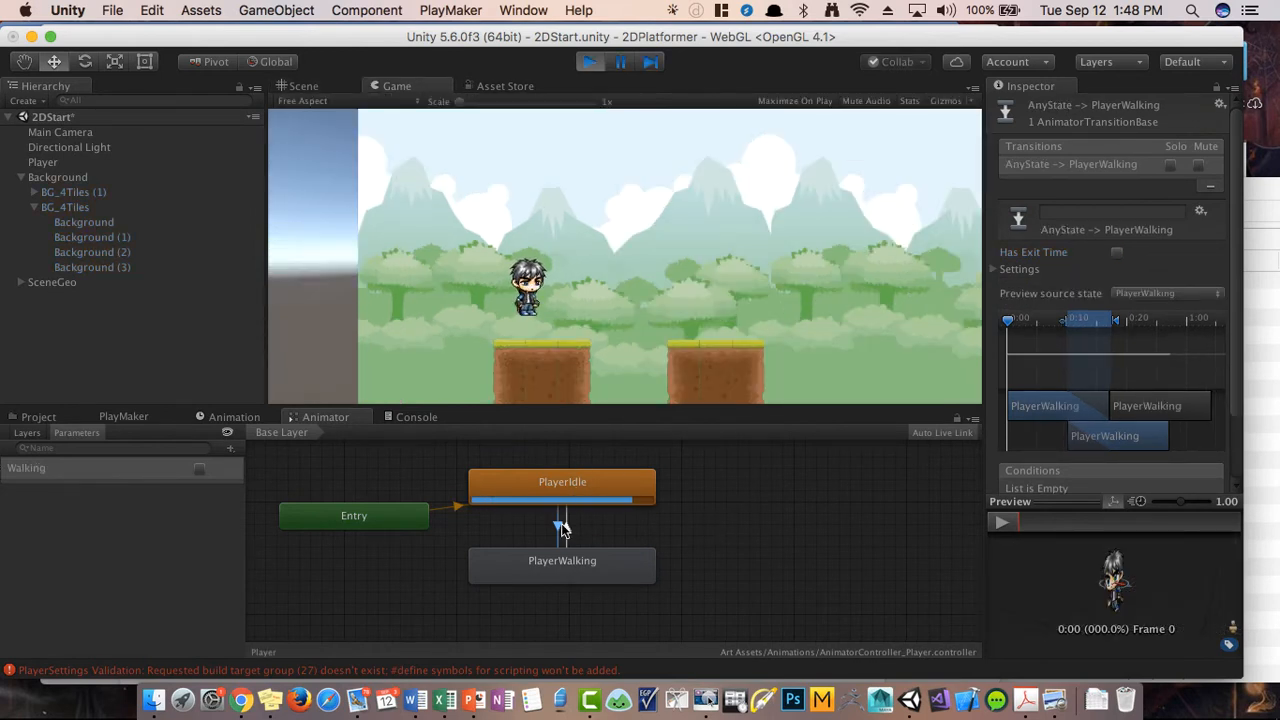
{"action": "left_click", "coordinate": [1116, 255]}
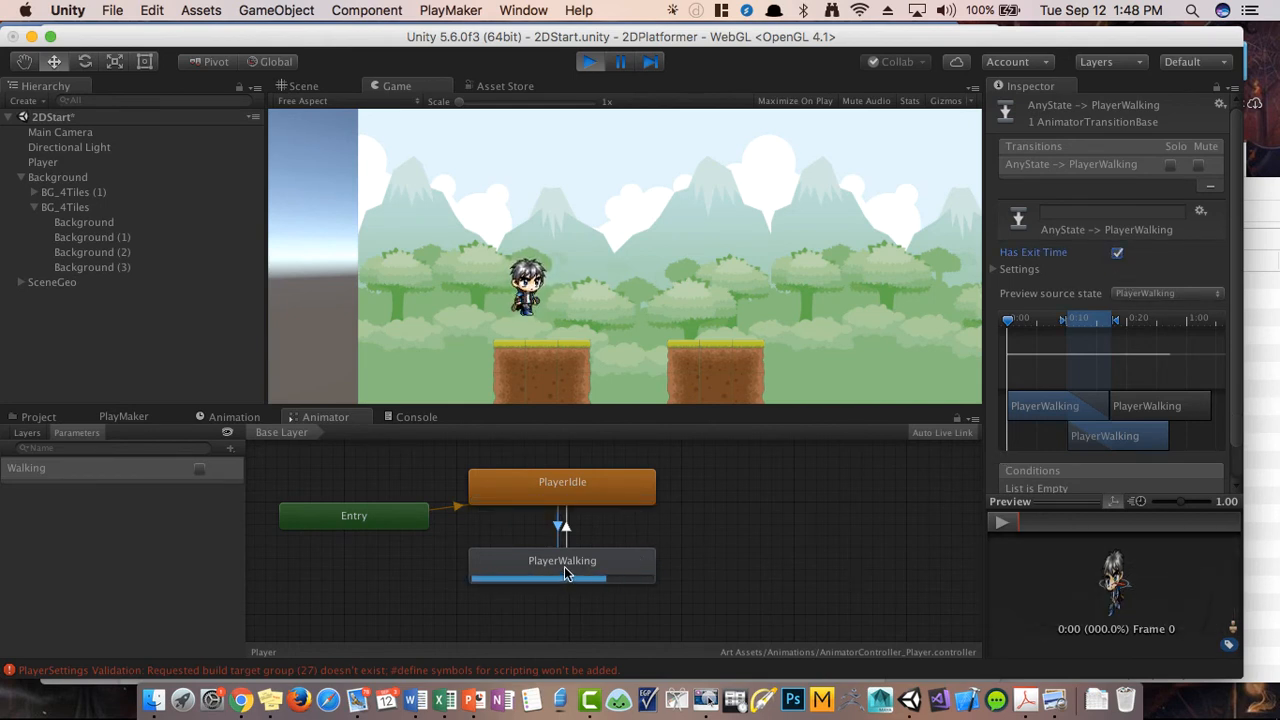
{"action": "left_click", "coordinate": [566, 530]}
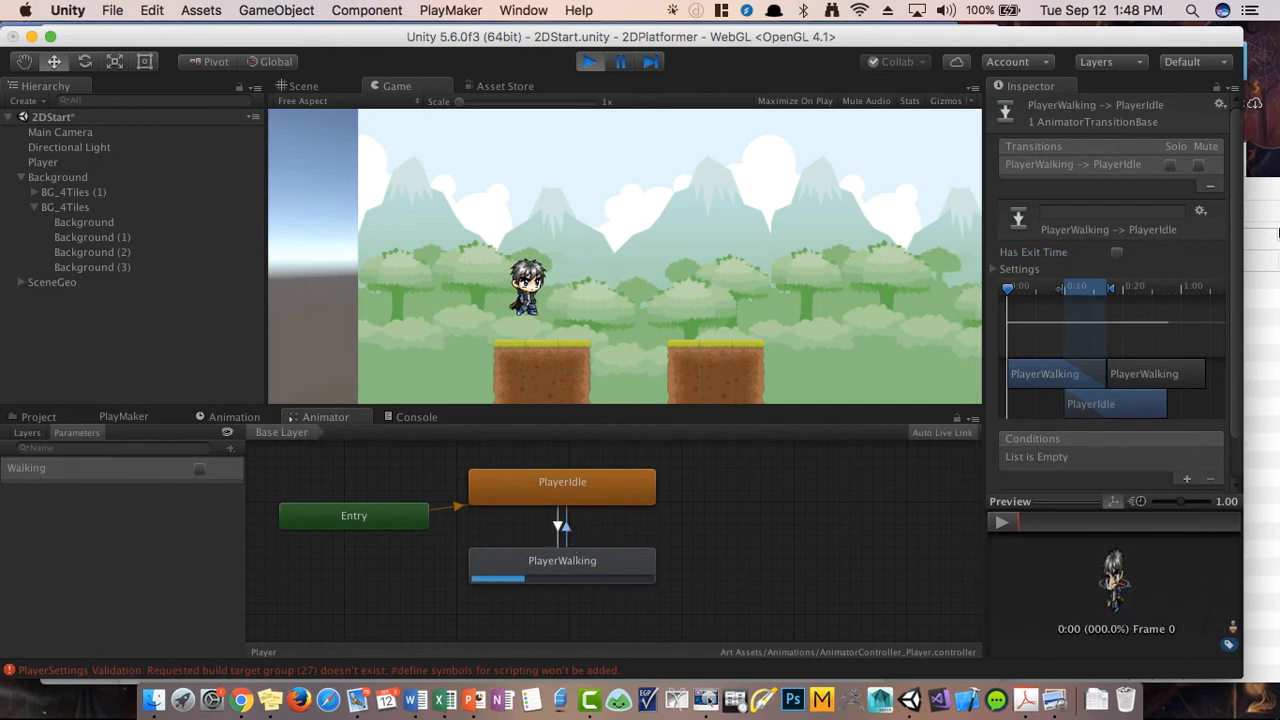
{"action": "left_click", "coordinate": [1117, 253]}
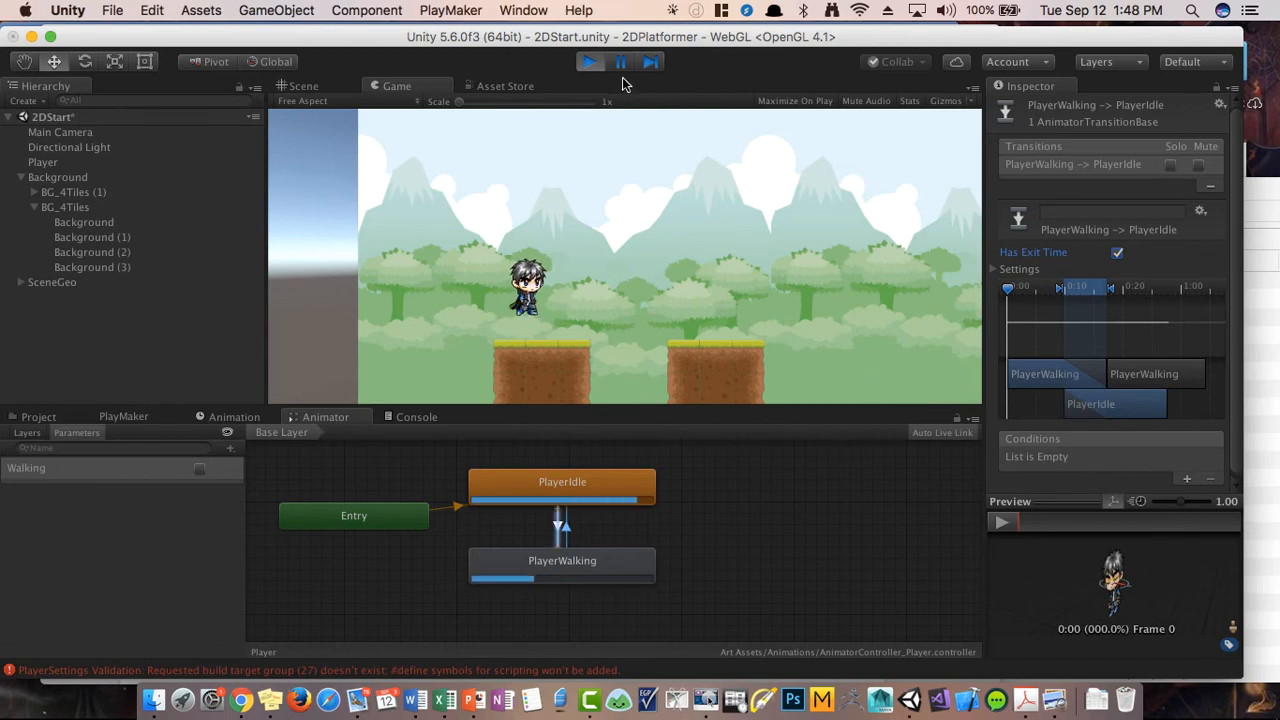
{"action": "left_click", "coordinate": [592, 64]}
Step: Turn Has Exit Time off again for both transitions, first PlayerIdle -> PlayerWalking and then PlayerWalking -> PlayerIdle
{"action": "left_click", "coordinate": [716, 538]}
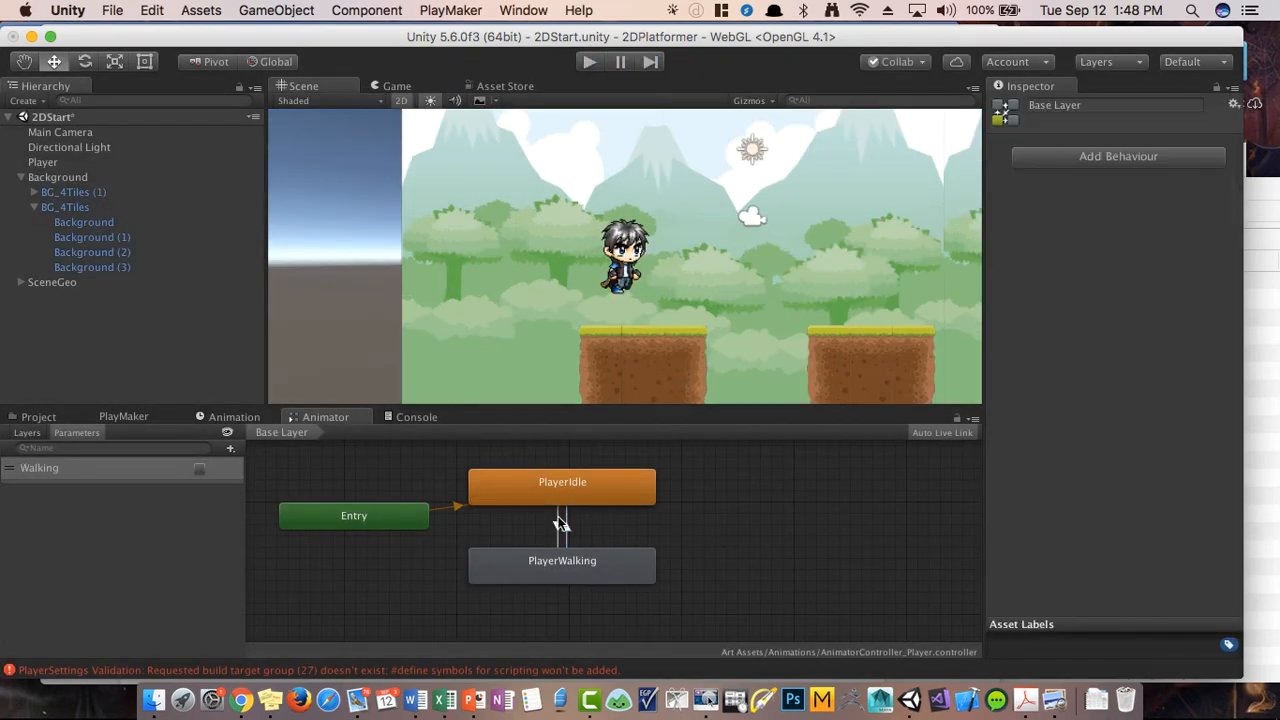
{"action": "left_click", "coordinate": [558, 526]}
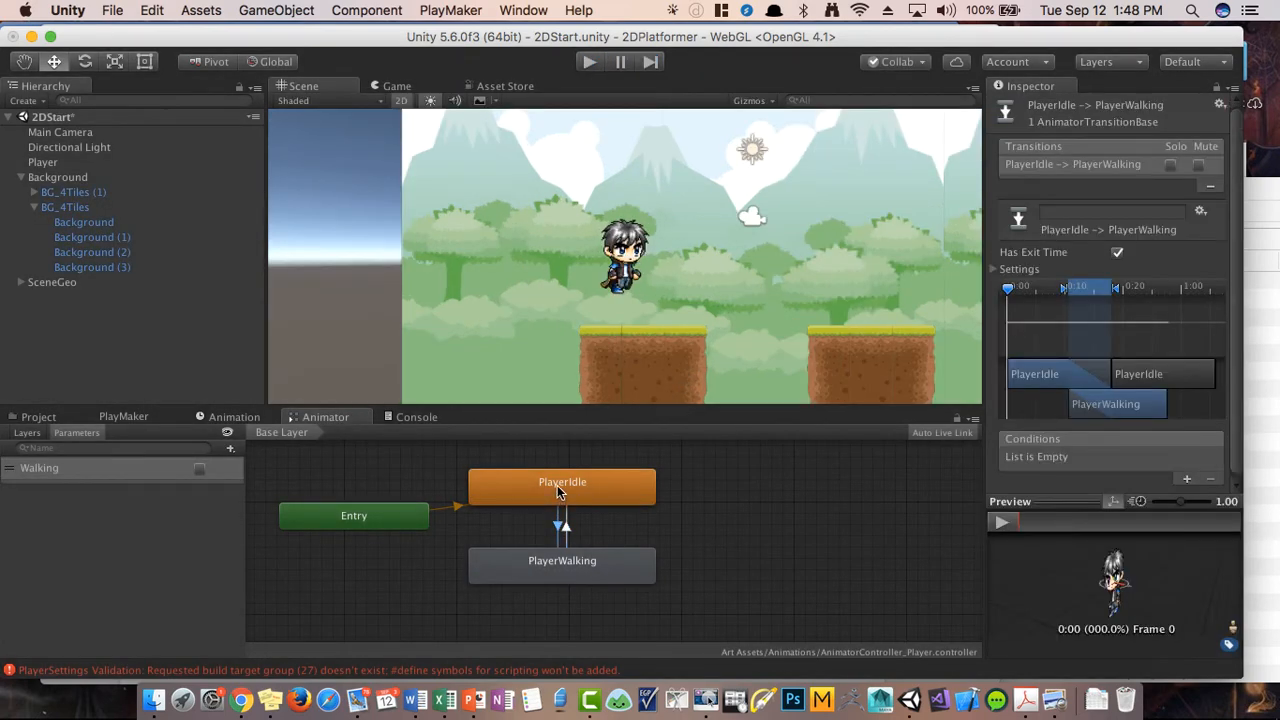
{"action": "left_click", "coordinate": [1117, 253]}
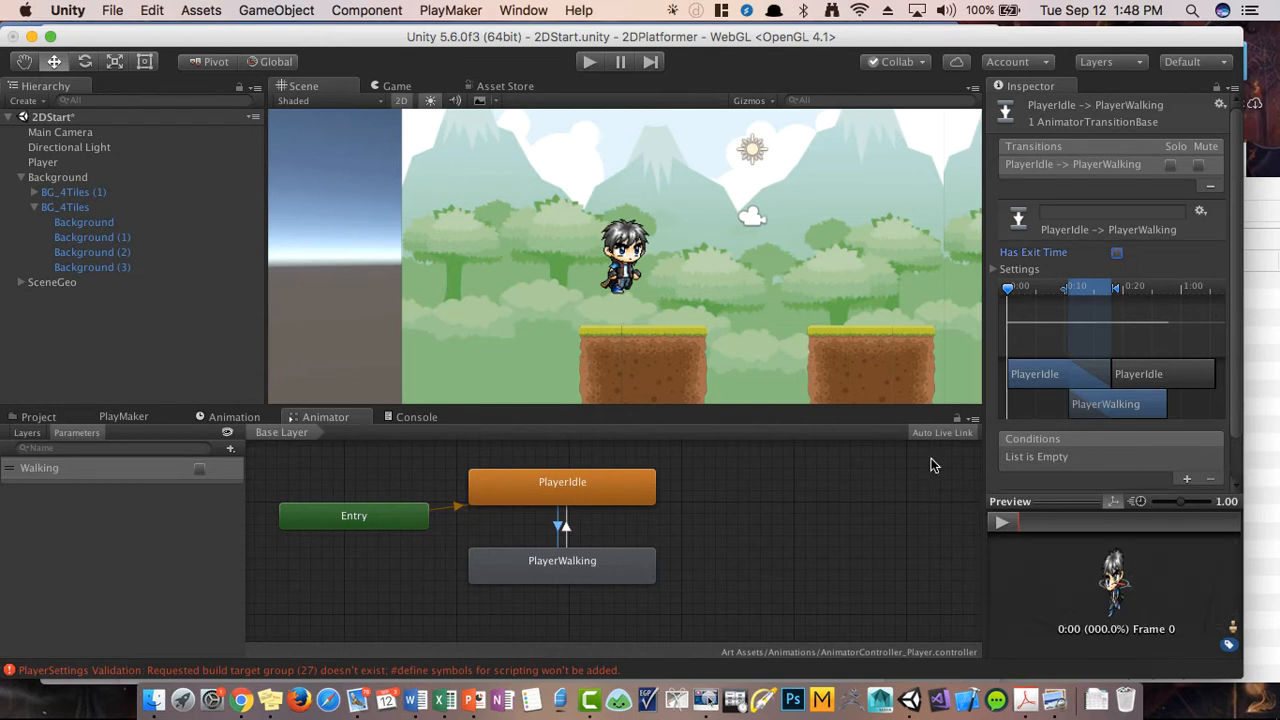
{"action": "left_click", "coordinate": [566, 529]}
{"action": "left_click", "coordinate": [1117, 253]}
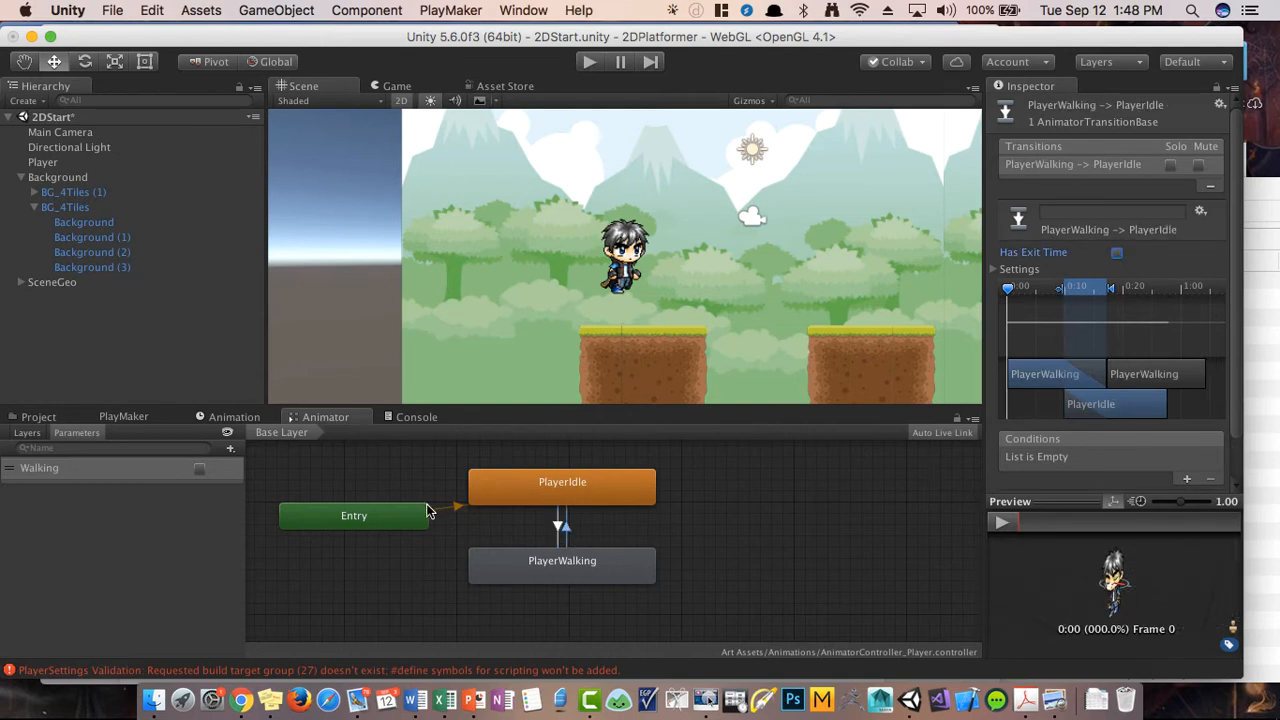
Step: Check the PlayerIdle -> PlayerWalking transition's conditions and delete the existing Walking parameter from the Animator
{"action": "left_click", "coordinate": [558, 525]}
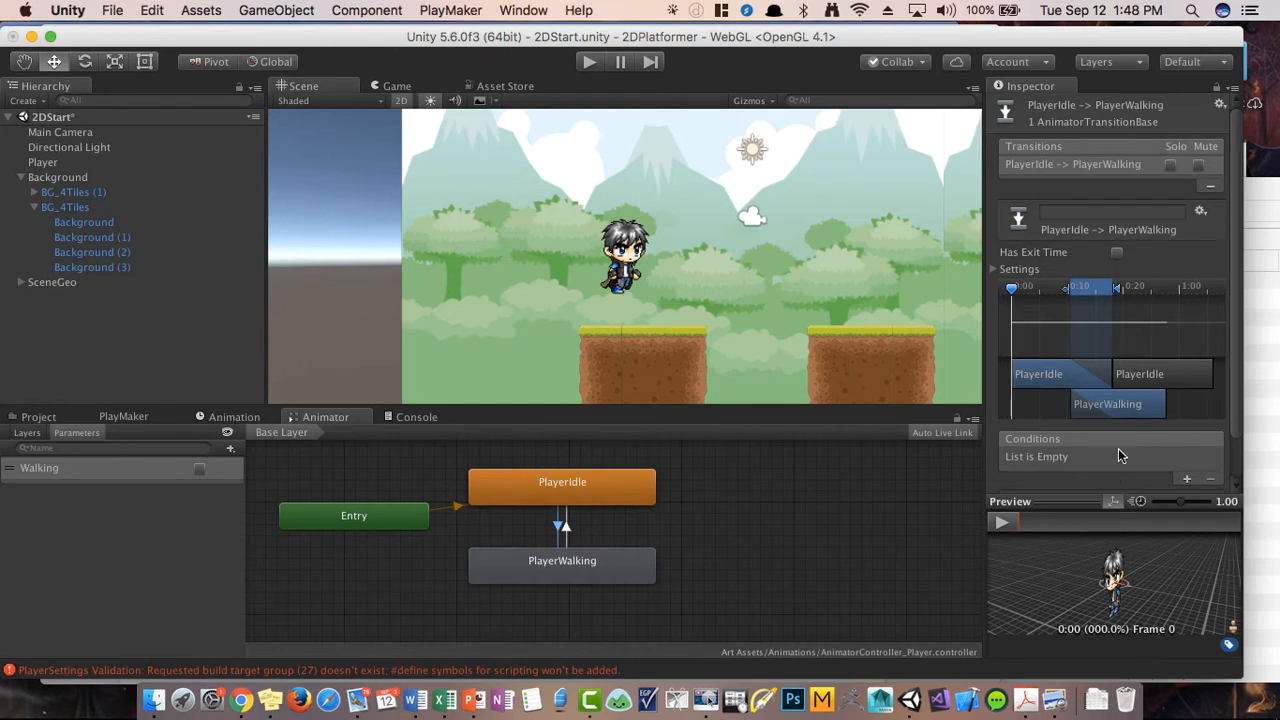
{"action": "scroll", "coordinate": [1118, 456], "scroll_direction": "down", "scroll_amount": 2}
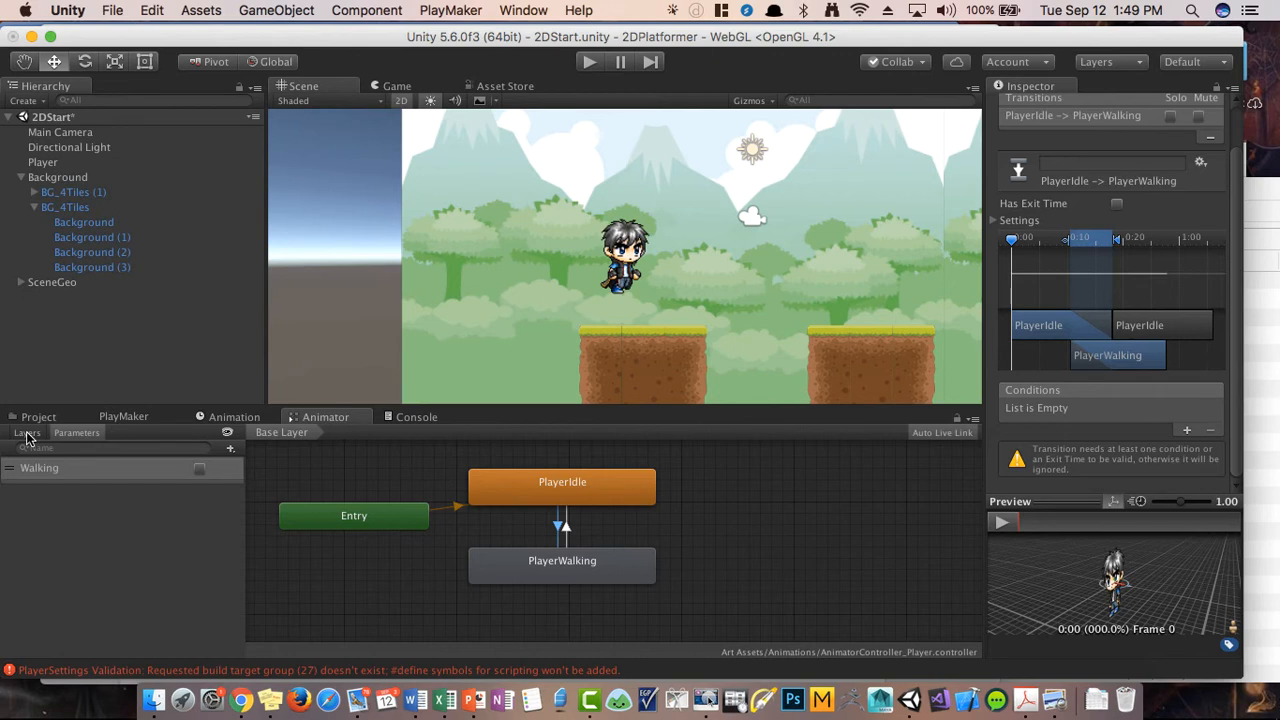
{"action": "left_click", "coordinate": [89, 469]}
{"action": "right_click", "coordinate": [89, 469]}
{"action": "left_click", "coordinate": [127, 490]}
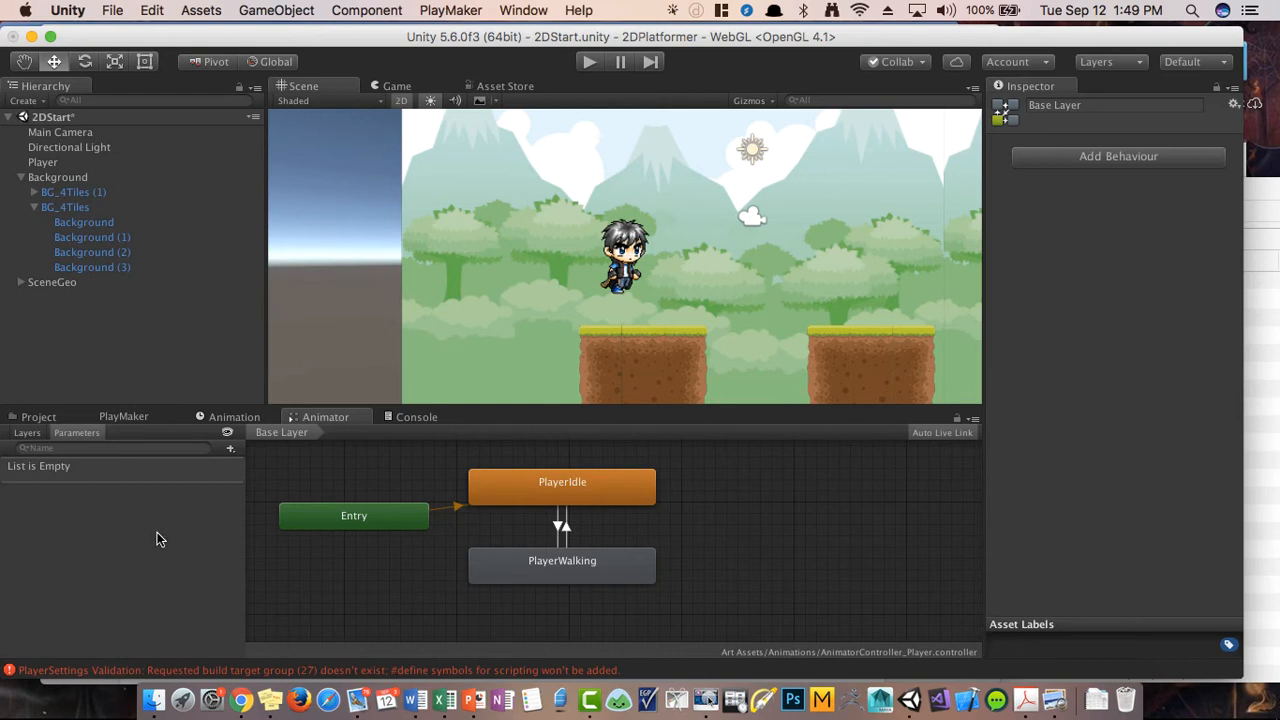
{"action": "left_click", "coordinate": [27, 433]}
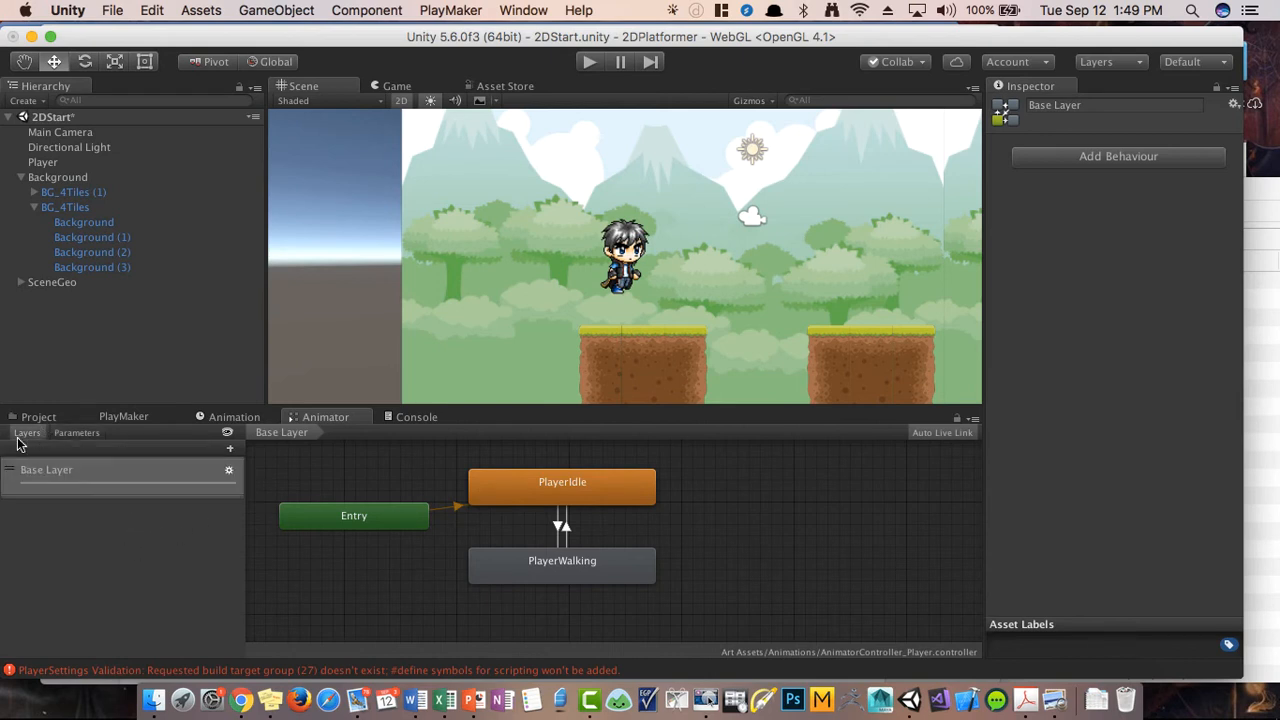
{"action": "left_click", "coordinate": [80, 434]}
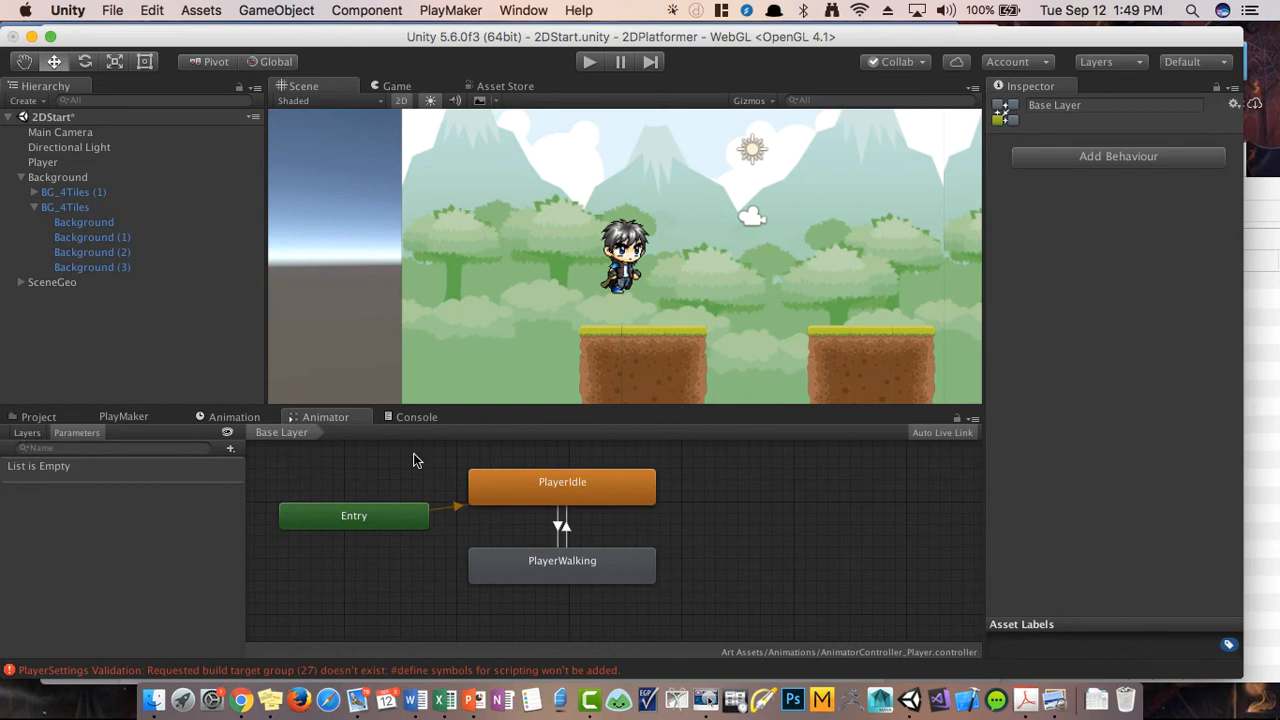
{"action": "left_click", "coordinate": [559, 523]}
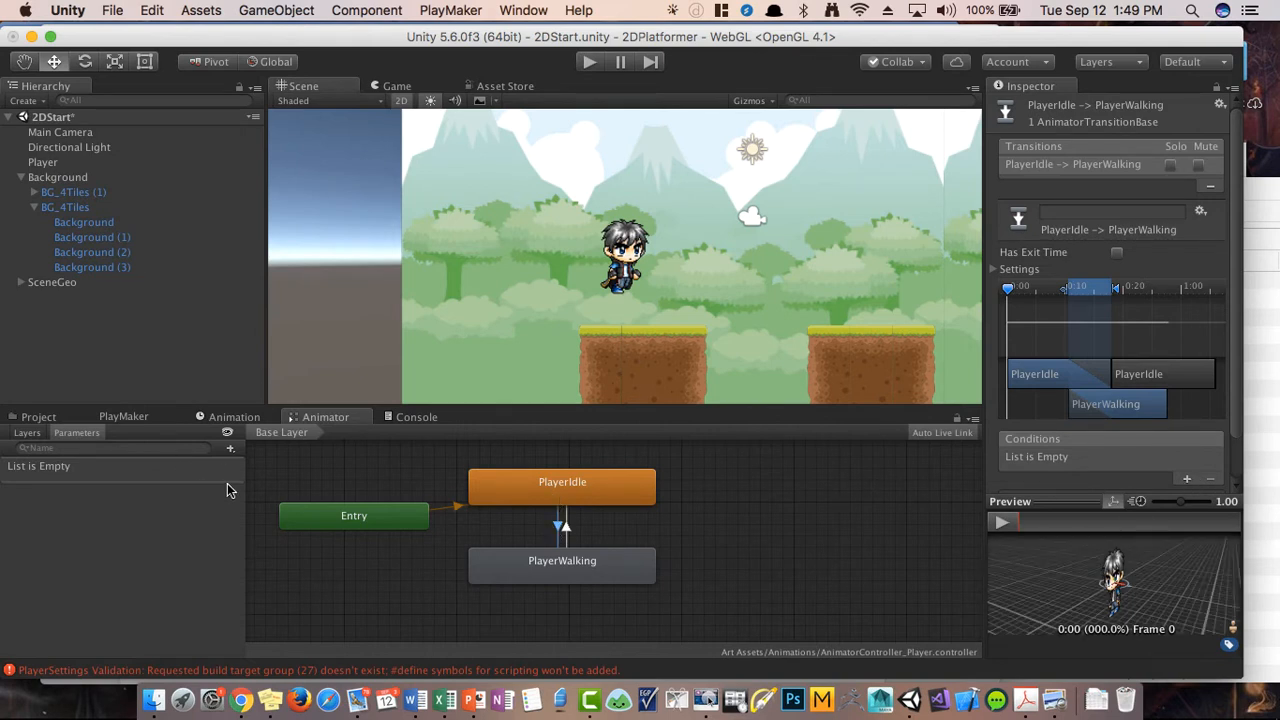
{"action": "left_click", "coordinate": [572, 558]}
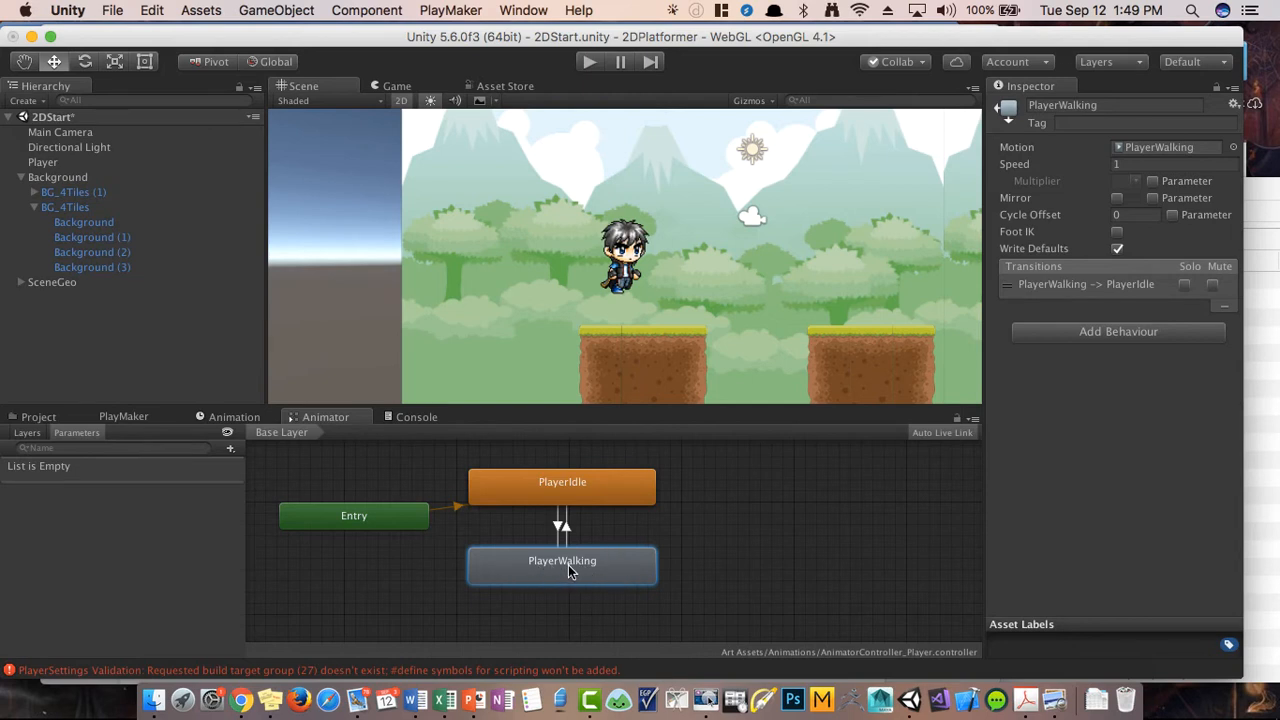
{"action": "left_click", "coordinate": [565, 490]}
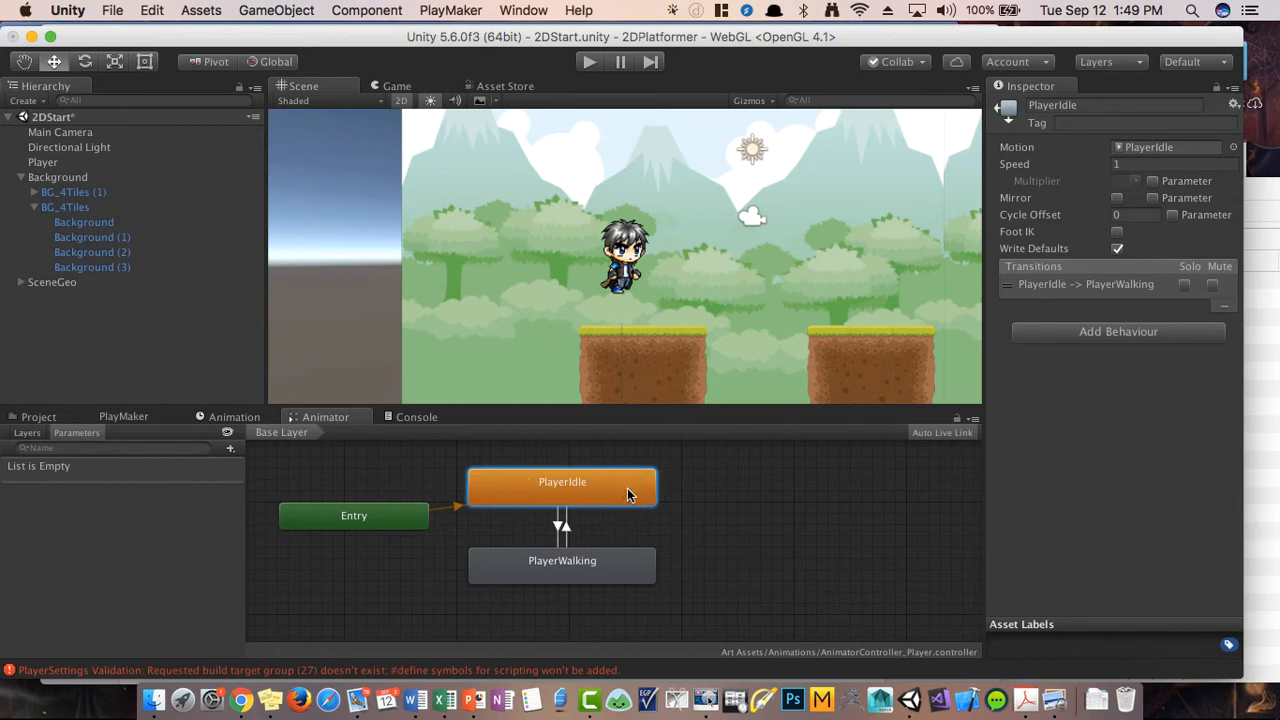
Step: Add a Bool parameter named Walking to the Player's Animator controller
{"action": "left_click", "coordinate": [230, 449]}
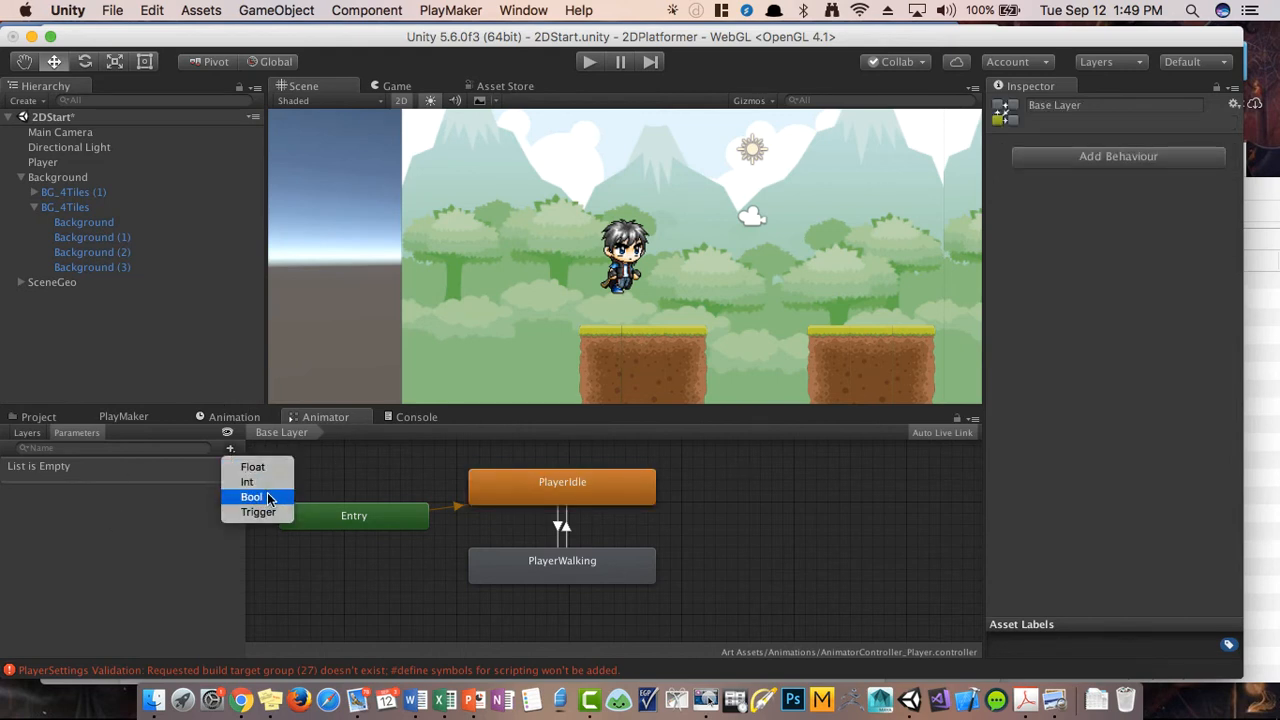
{"action": "left_click", "coordinate": [256, 497]}
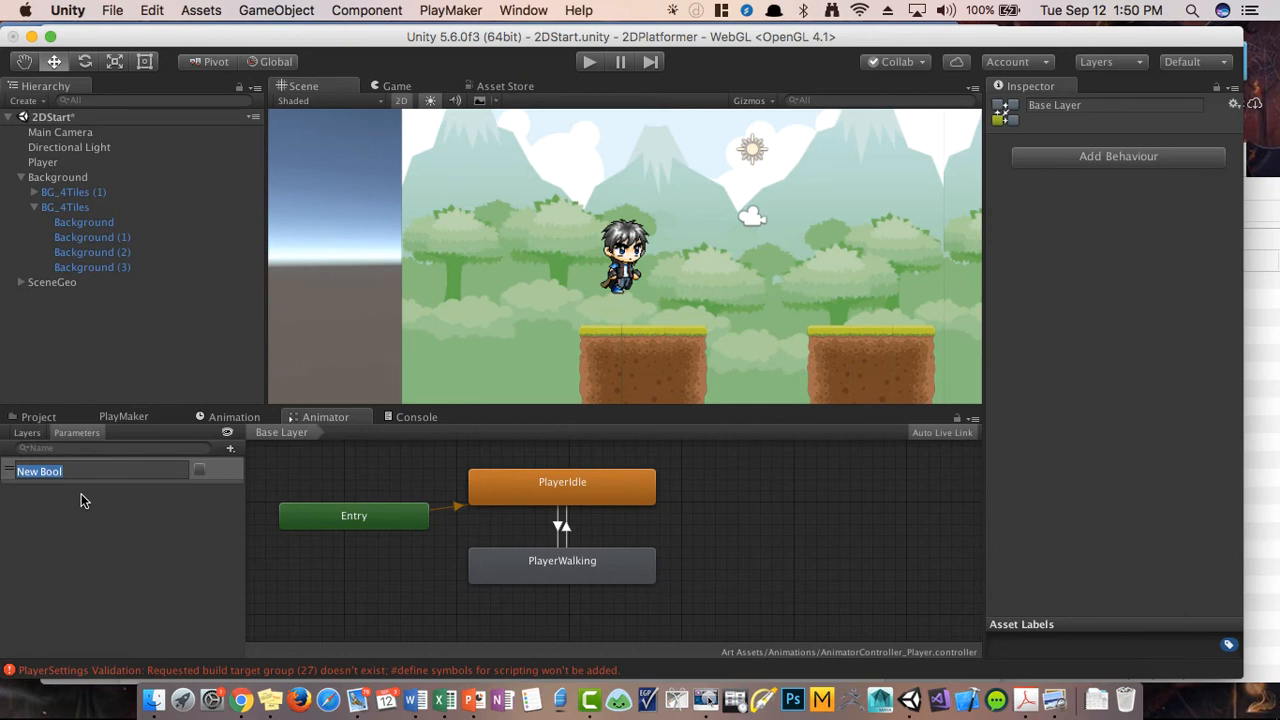
{"action": "type", "text": "Walking"}
{"action": "key", "text": "Return"}
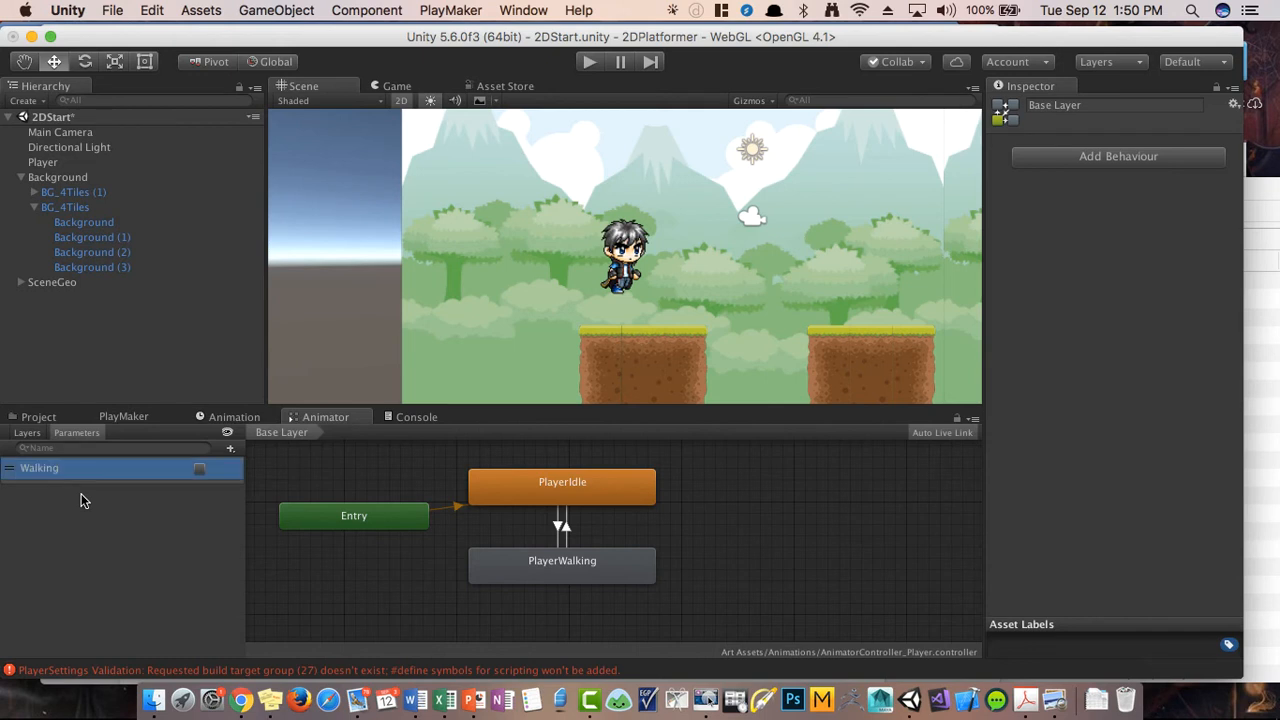
Step: Add the condition Walking = true to the PlayerIdle -> PlayerWalking transition
{"action": "left_click", "coordinate": [585, 487]}
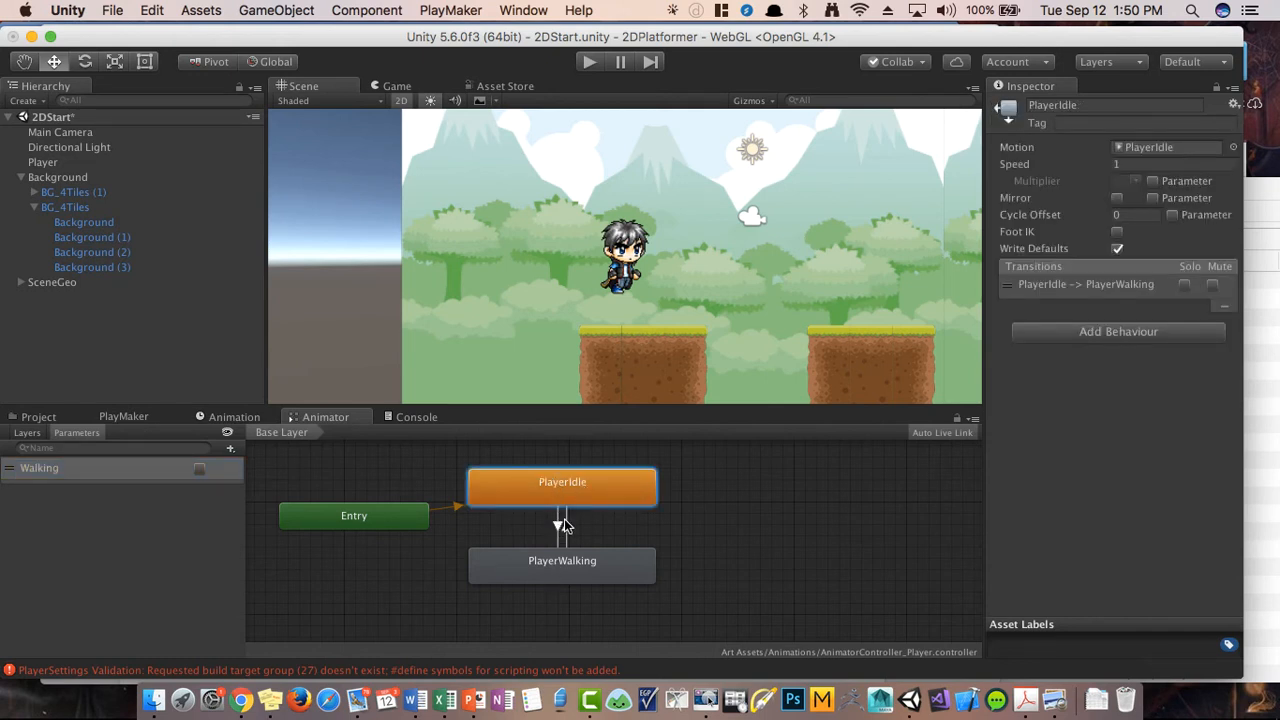
{"action": "left_click", "coordinate": [561, 524]}
{"action": "left_click", "coordinate": [558, 528]}
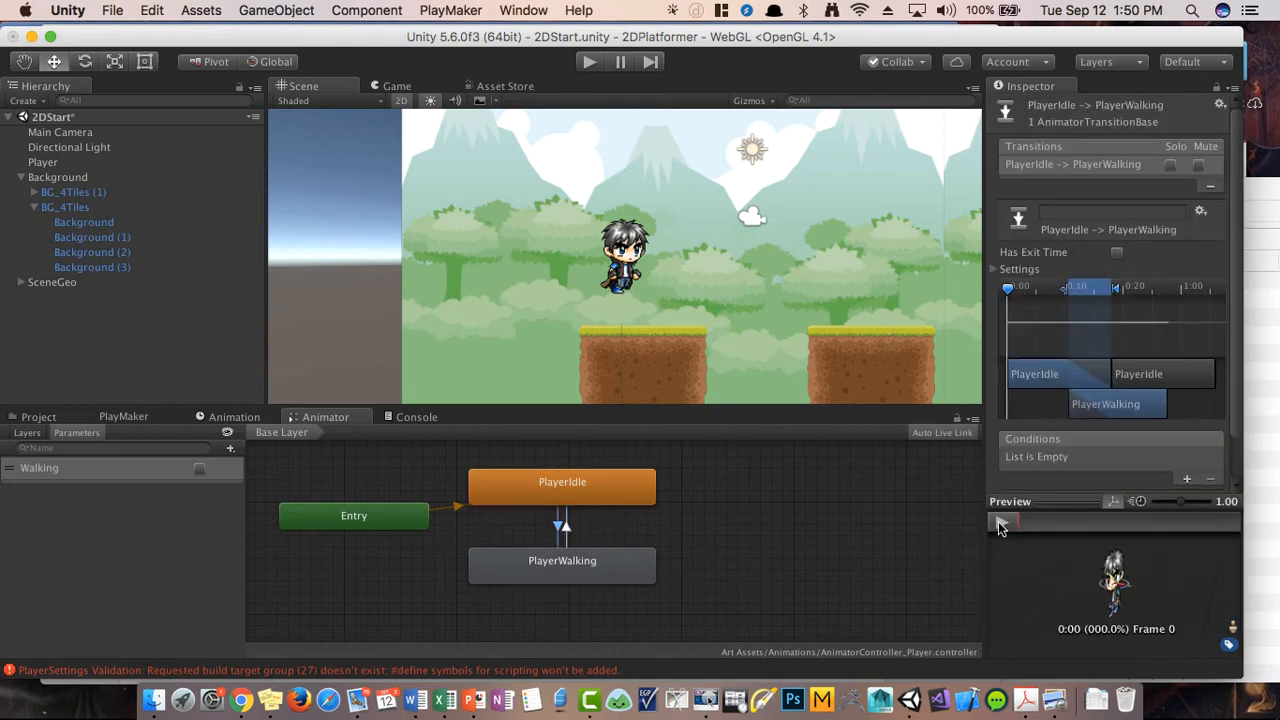
{"action": "left_click", "coordinate": [1188, 479]}
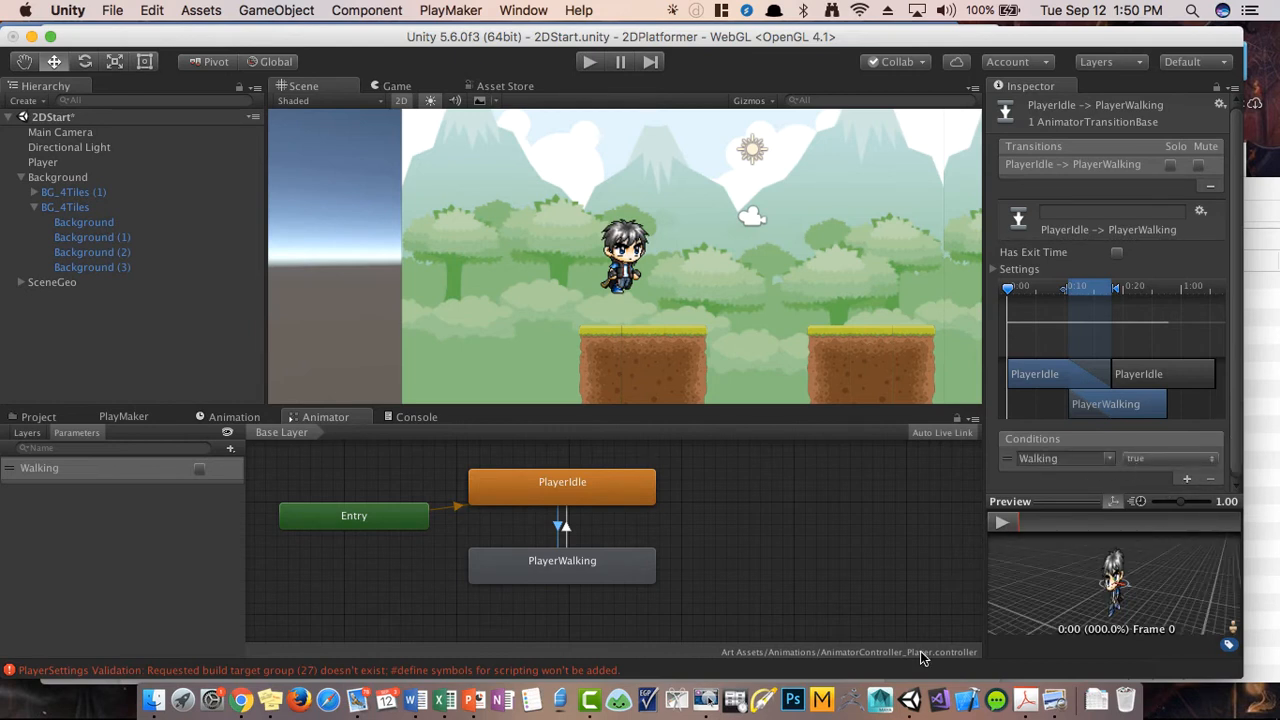
Step: Add a condition to the PlayerWalking -> PlayerIdle transition and set it to Walking = false
{"action": "left_click", "coordinate": [540, 572]}
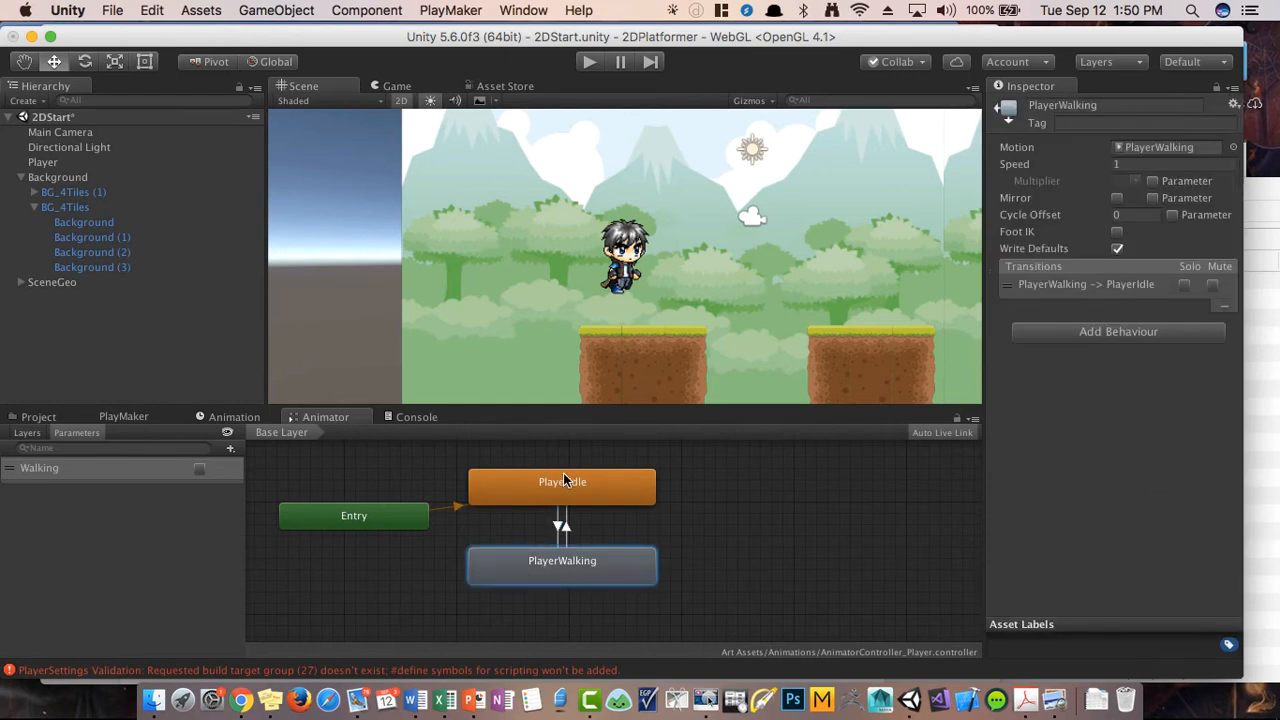
{"action": "left_click", "coordinate": [565, 530]}
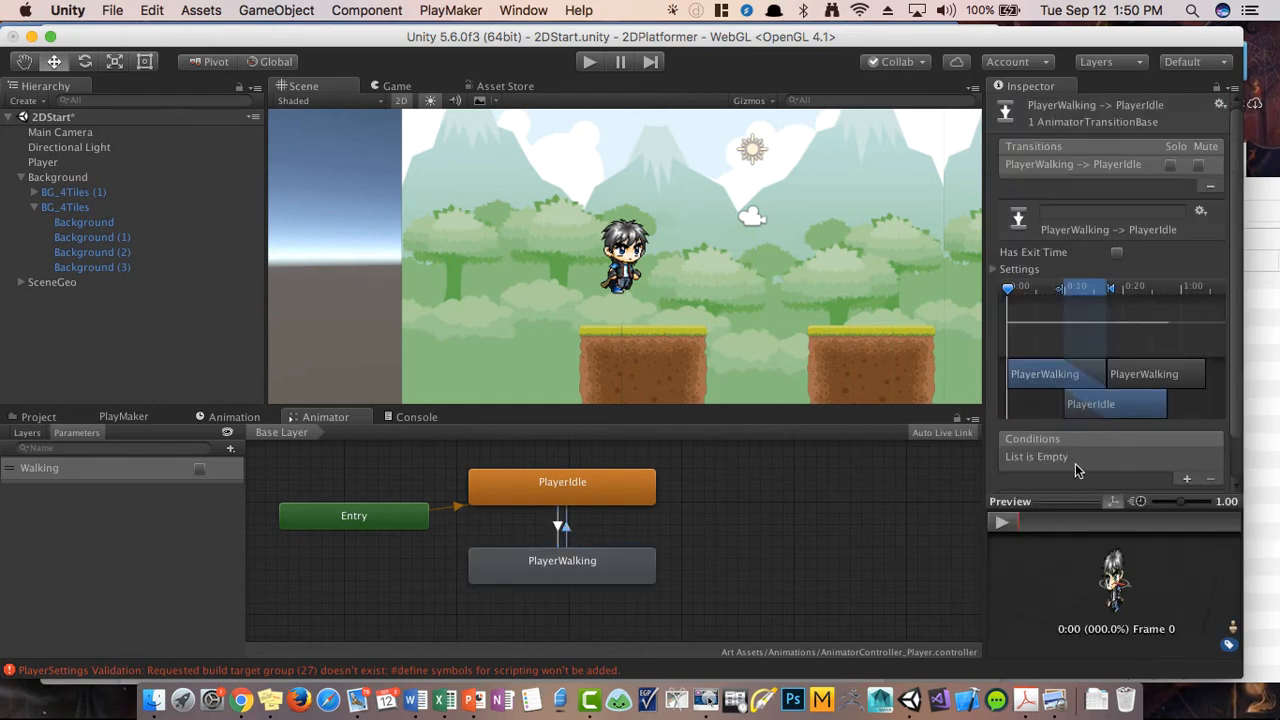
{"action": "left_click", "coordinate": [1187, 478]}
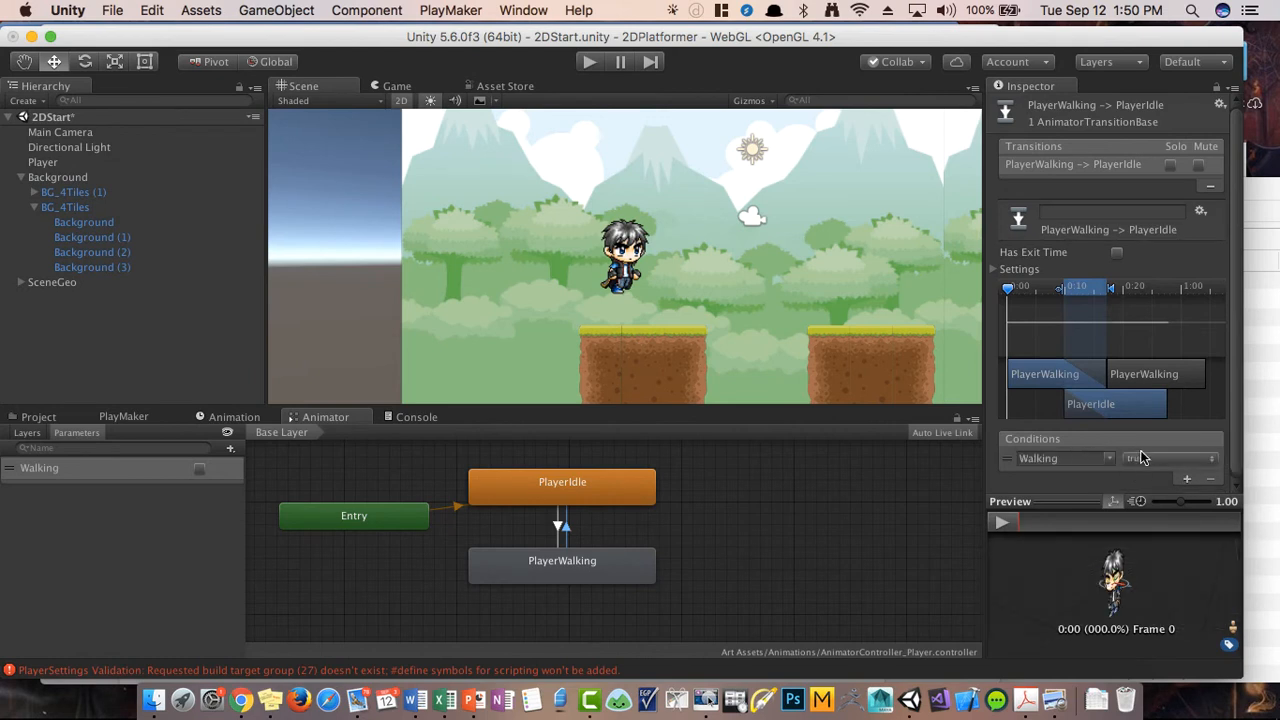
{"action": "left_click", "coordinate": [1144, 457]}
{"action": "left_click", "coordinate": [1148, 474]}
Step: Review the PlayerIdle and PlayerWalking states and the Walking conditions on the transitions in both directions
{"action": "left_click", "coordinate": [547, 480]}
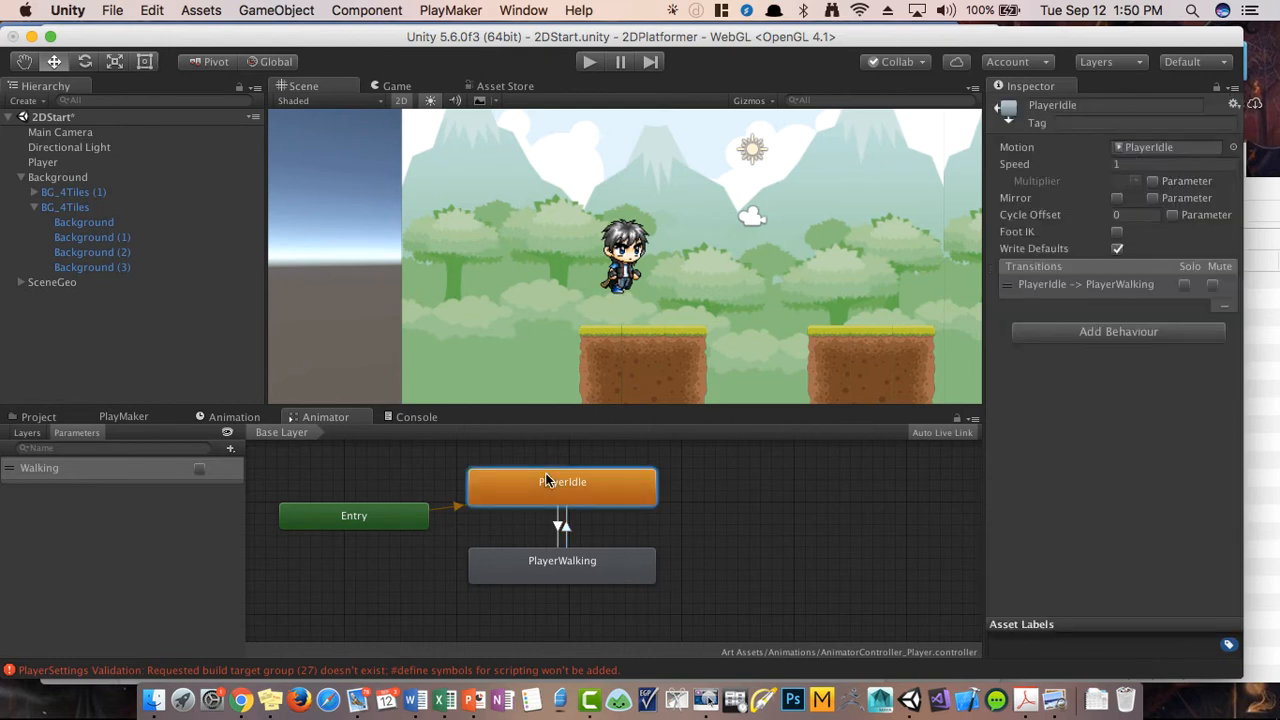
{"action": "left_click", "coordinate": [563, 569]}
{"action": "left_click", "coordinate": [561, 525]}
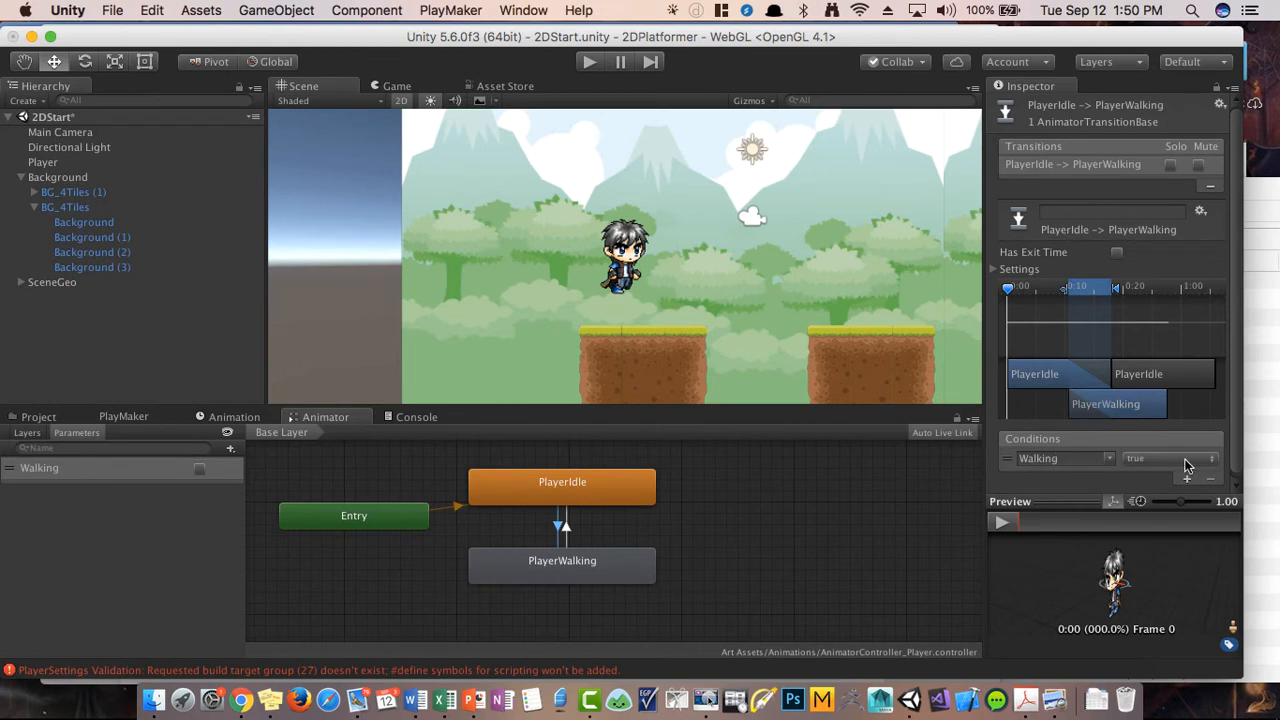
{"action": "left_click", "coordinate": [600, 572]}
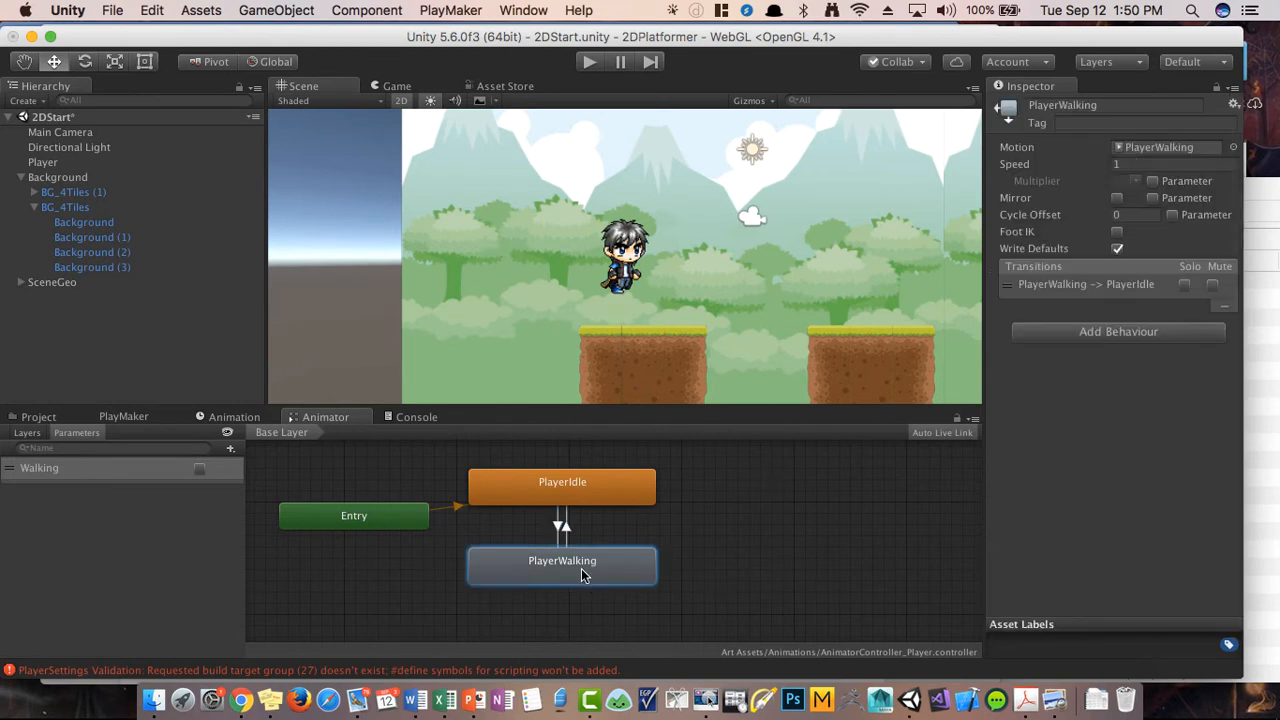
{"action": "left_click", "coordinate": [599, 497]}
{"action": "left_click", "coordinate": [565, 528]}
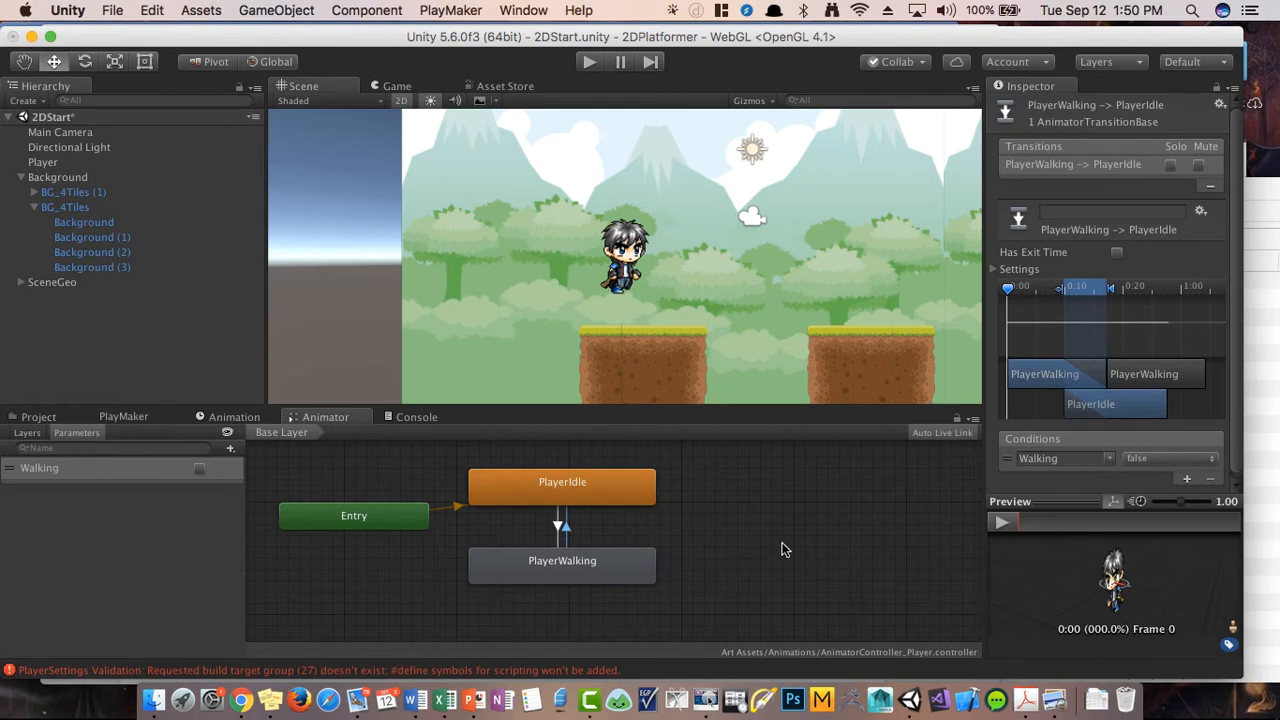
{"action": "left_click", "coordinate": [686, 524]}
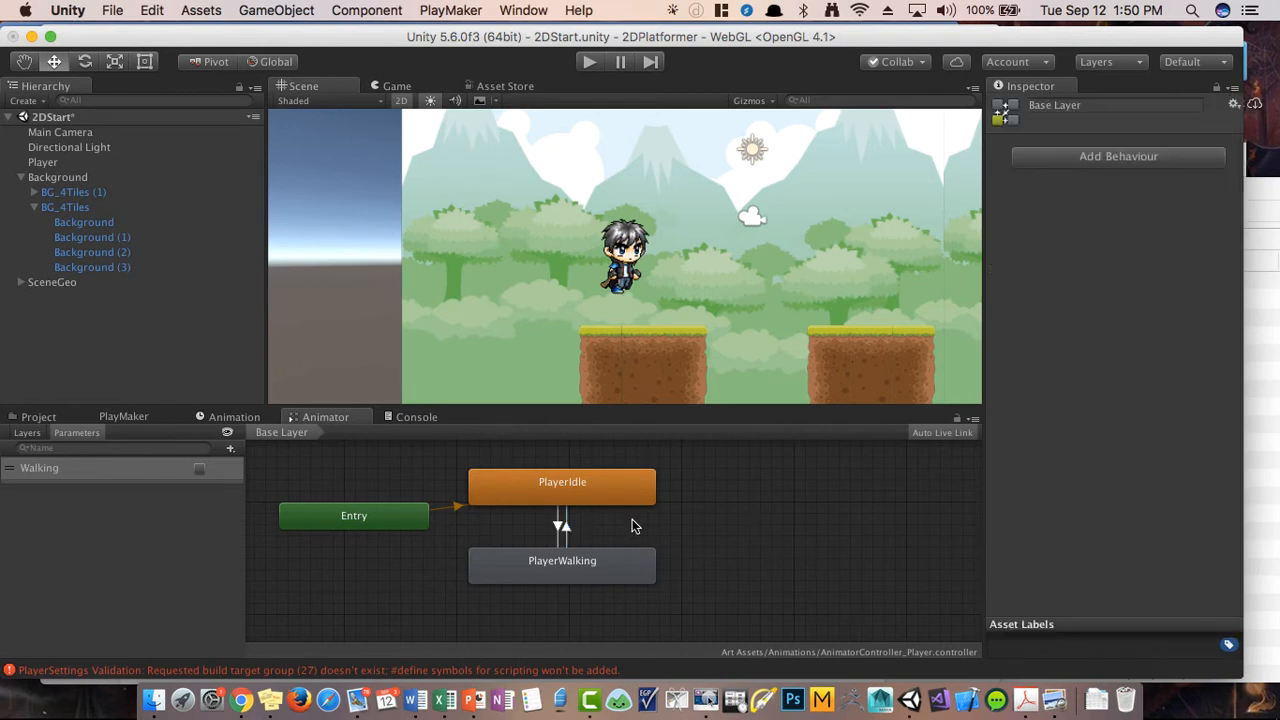
{"action": "left_click", "coordinate": [554, 490]}
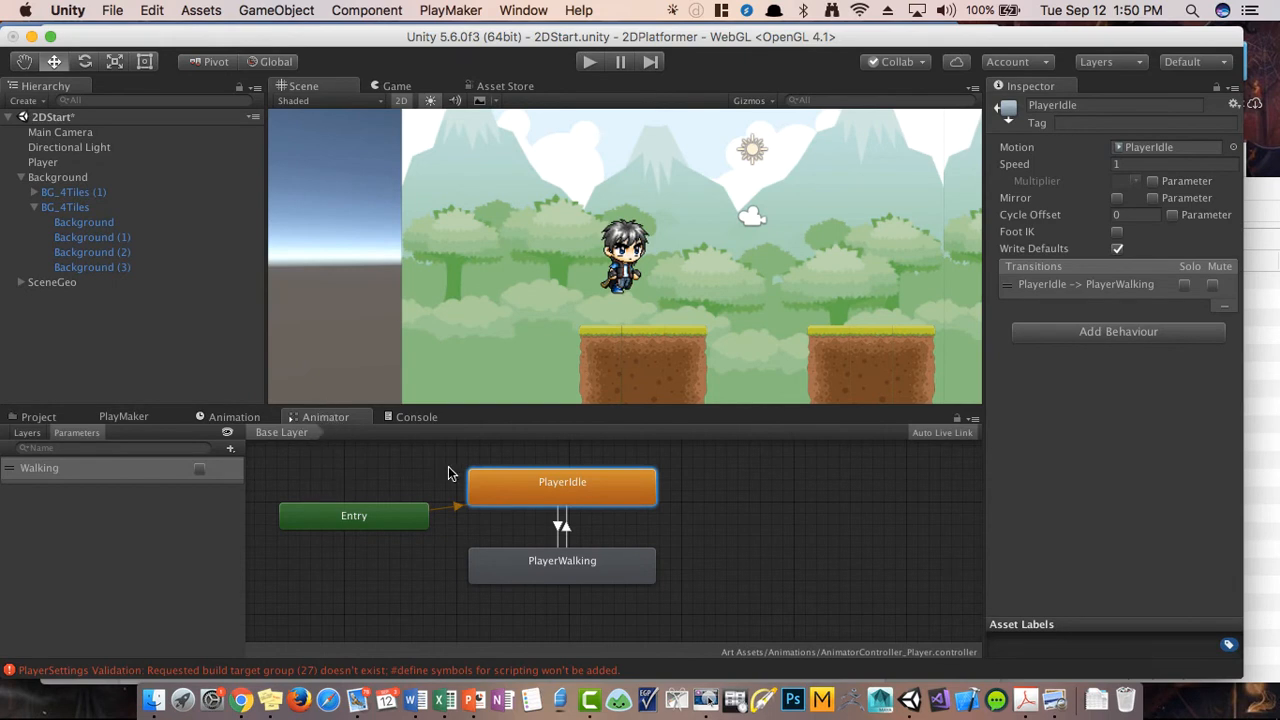
{"action": "left_click", "coordinate": [336, 474]}
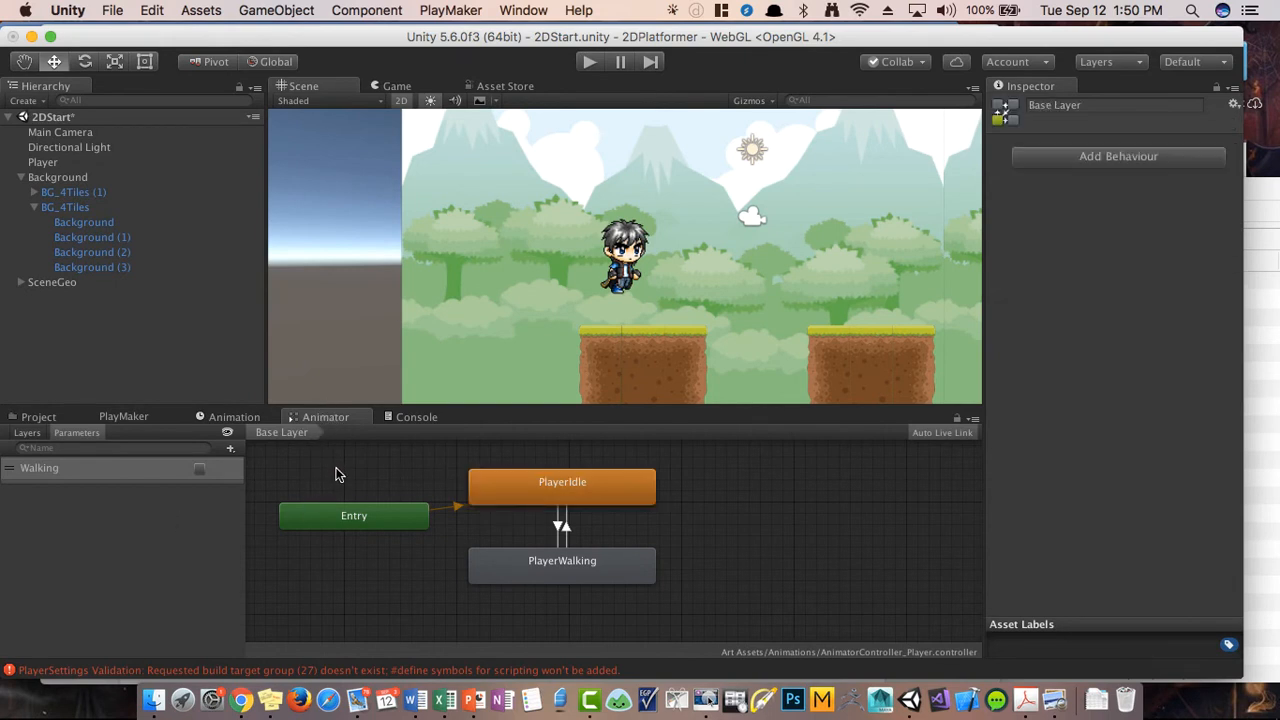
{"action": "left_click", "coordinate": [561, 525]}
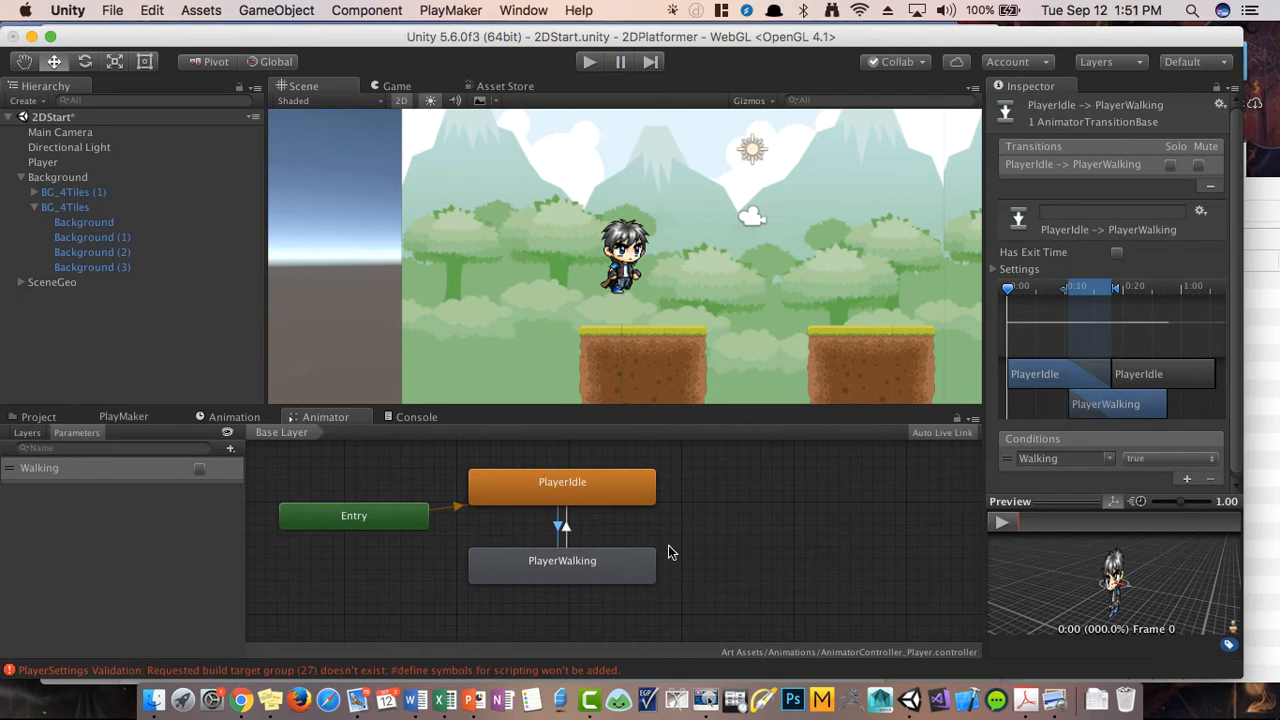
{"action": "left_click", "coordinate": [561, 573]}
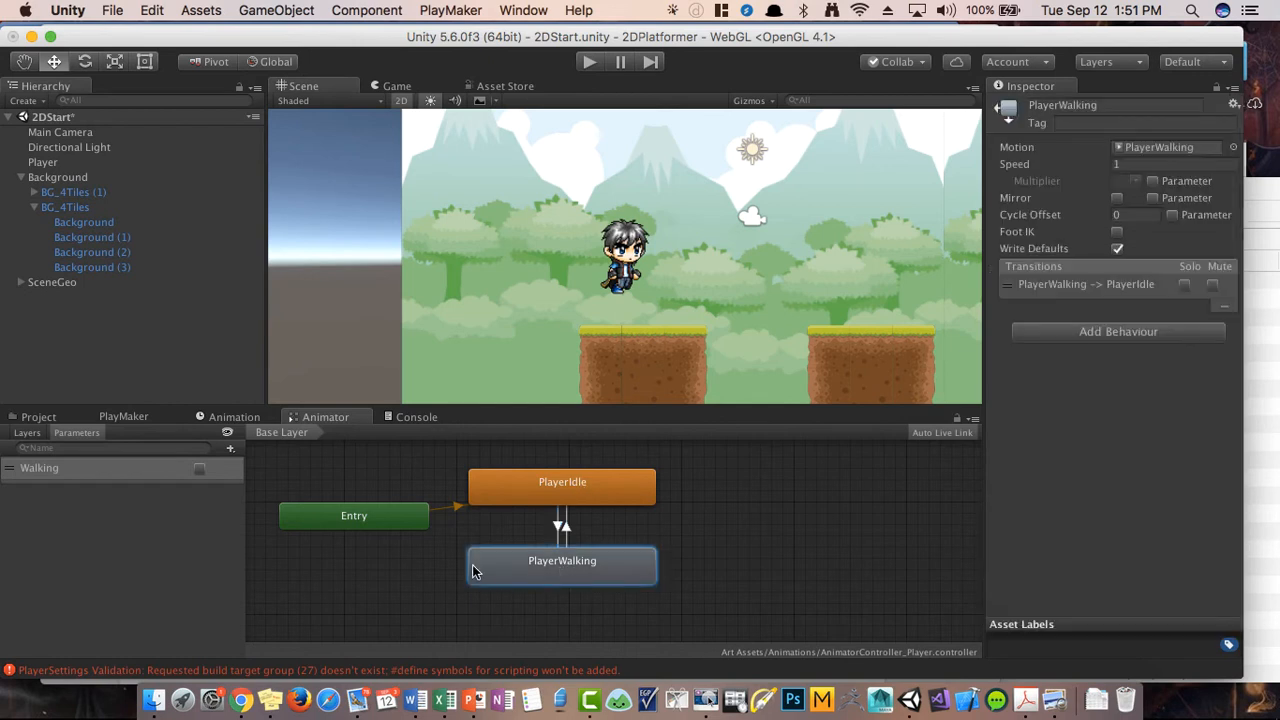
{"action": "left_click", "coordinate": [756, 516]}
{"action": "left_click", "coordinate": [540, 565]}
{"action": "left_click", "coordinate": [566, 528]}
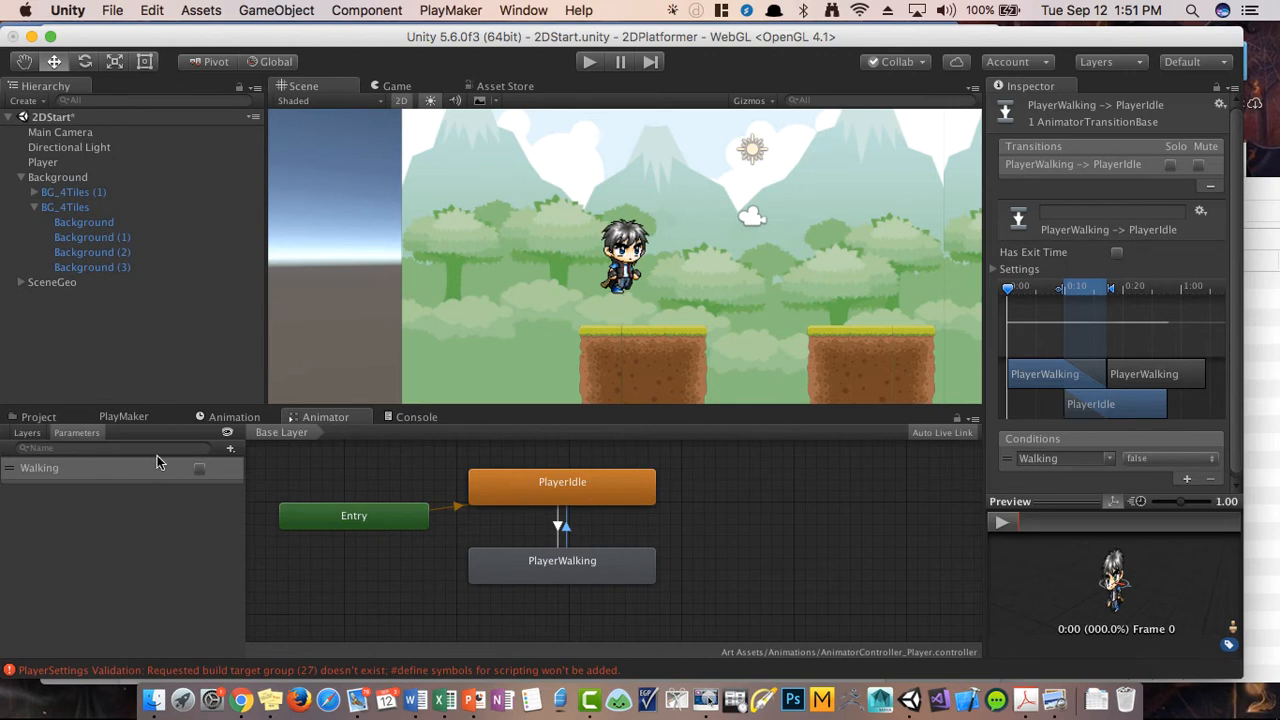
Step: Add a PlayMaker FSM to the Player object and shift its first state slightly up in the graph
{"action": "left_click", "coordinate": [123, 417]}
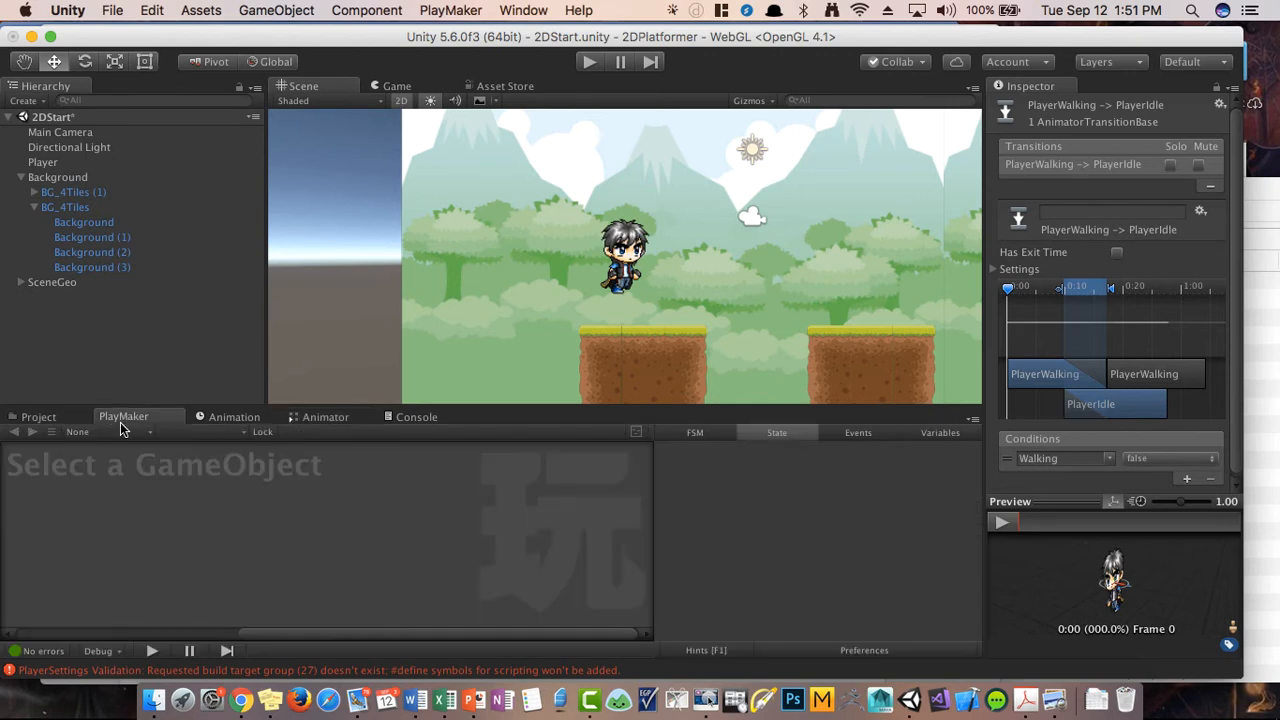
{"action": "left_click", "coordinate": [45, 162]}
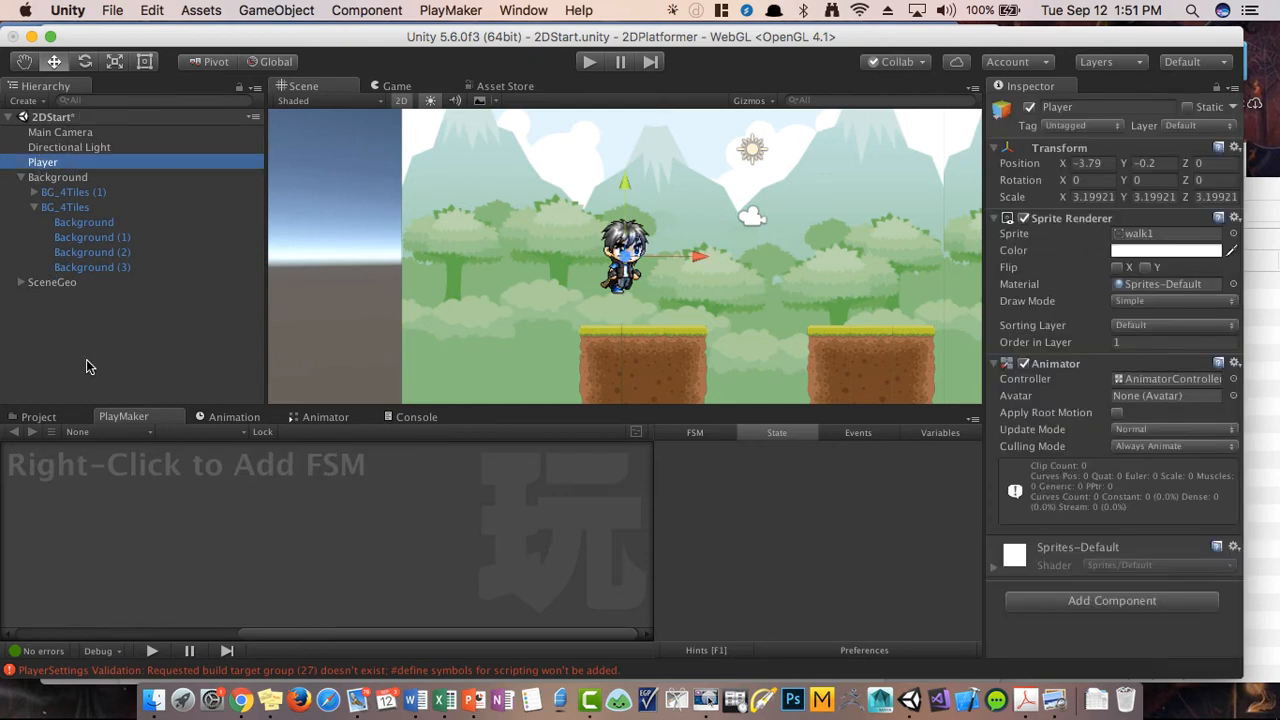
{"action": "right_click", "coordinate": [86, 487]}
{"action": "left_click", "coordinate": [100, 482]}
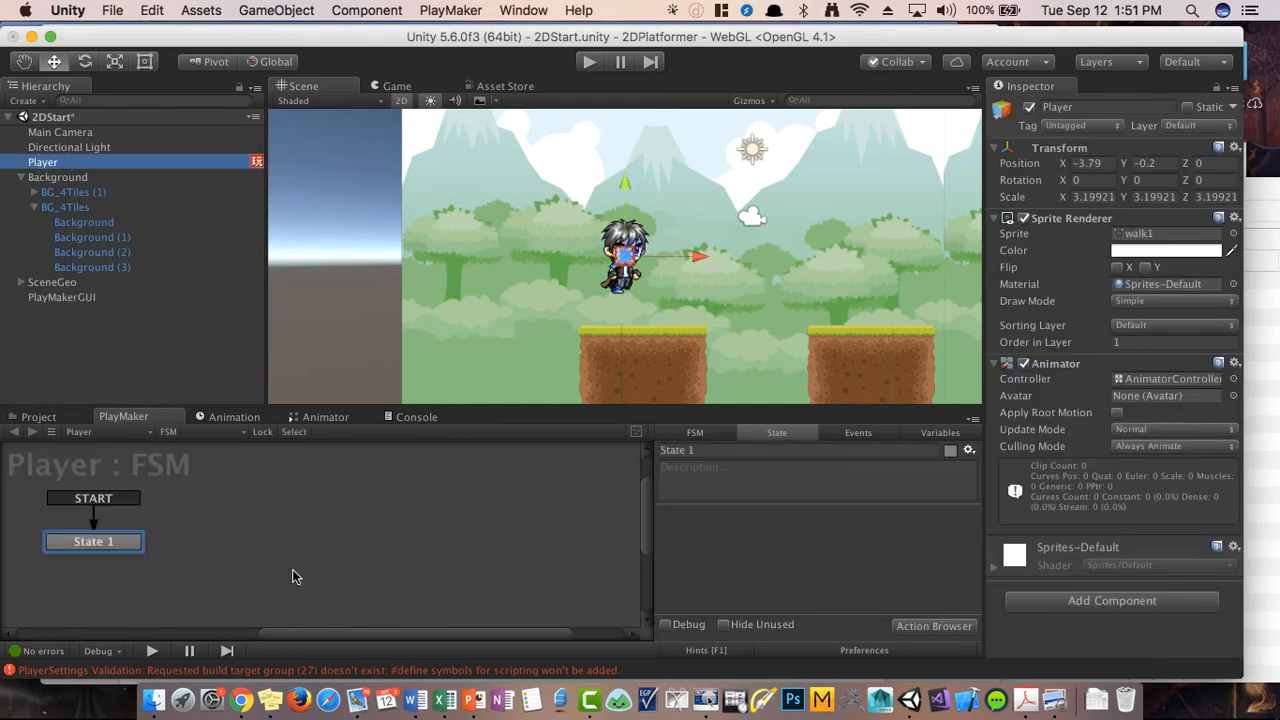
{"action": "left_click_drag", "start_coordinate": [109, 542], "coordinate": [108, 533]}
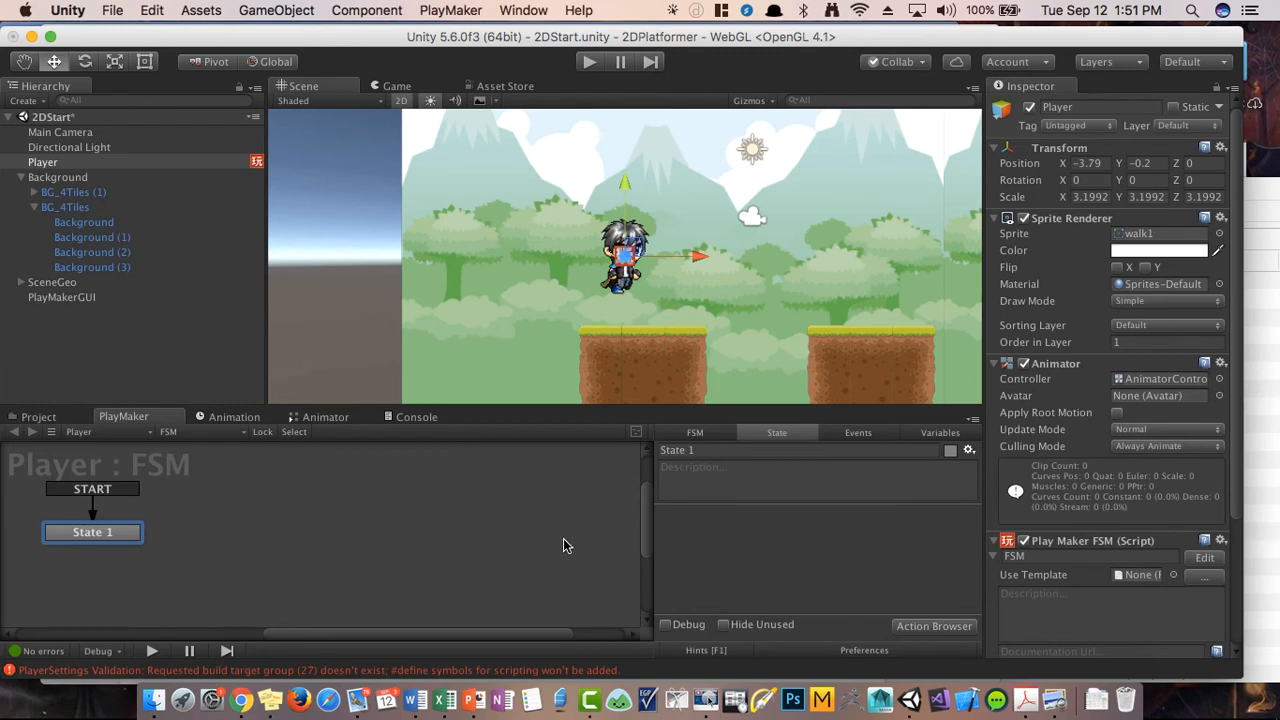
Step: Find the axis actions and add an Axis Event action to State 1 of the Player FSM
{"action": "left_click", "coordinate": [934, 626]}
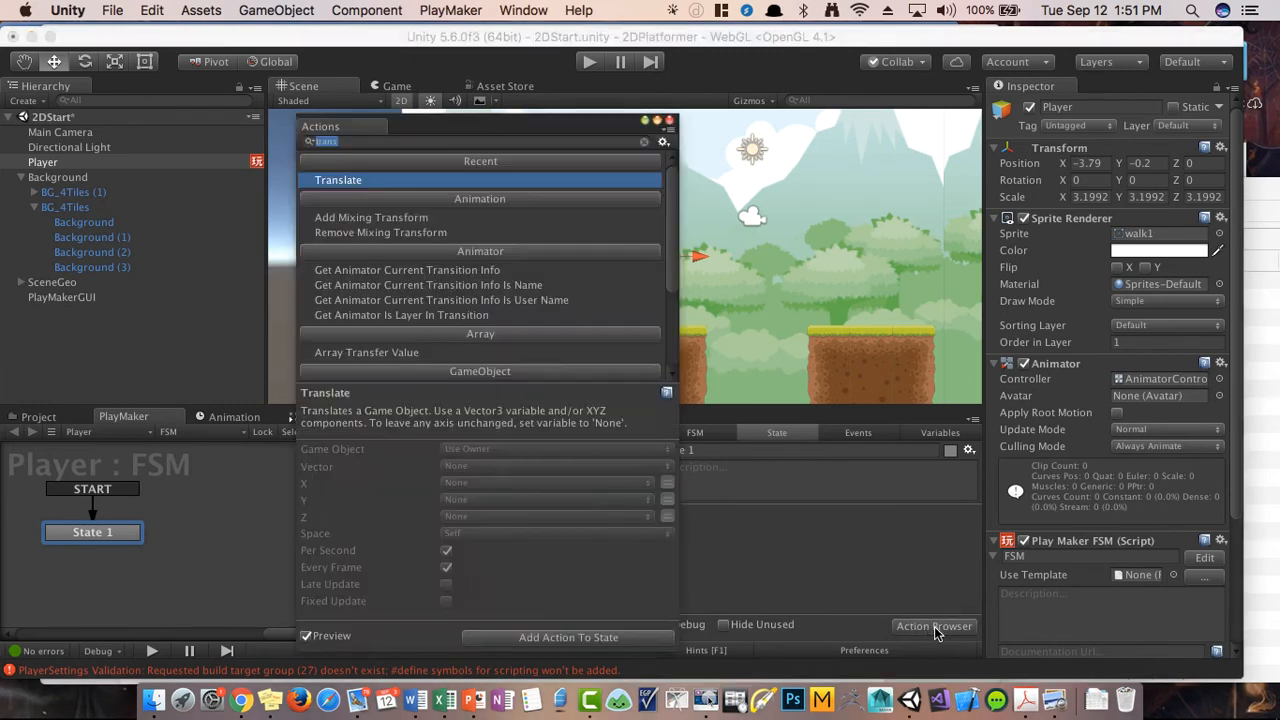
{"action": "type", "text": "axis"}
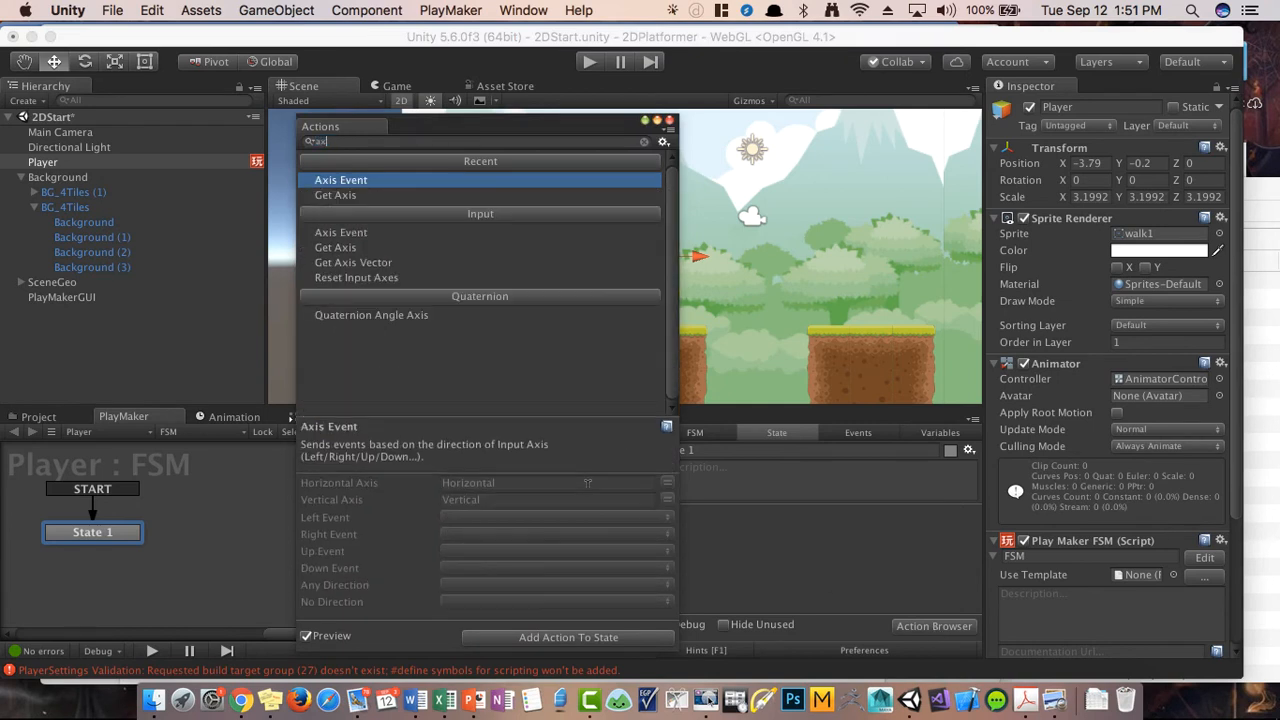
{"action": "left_click", "coordinate": [320, 197]}
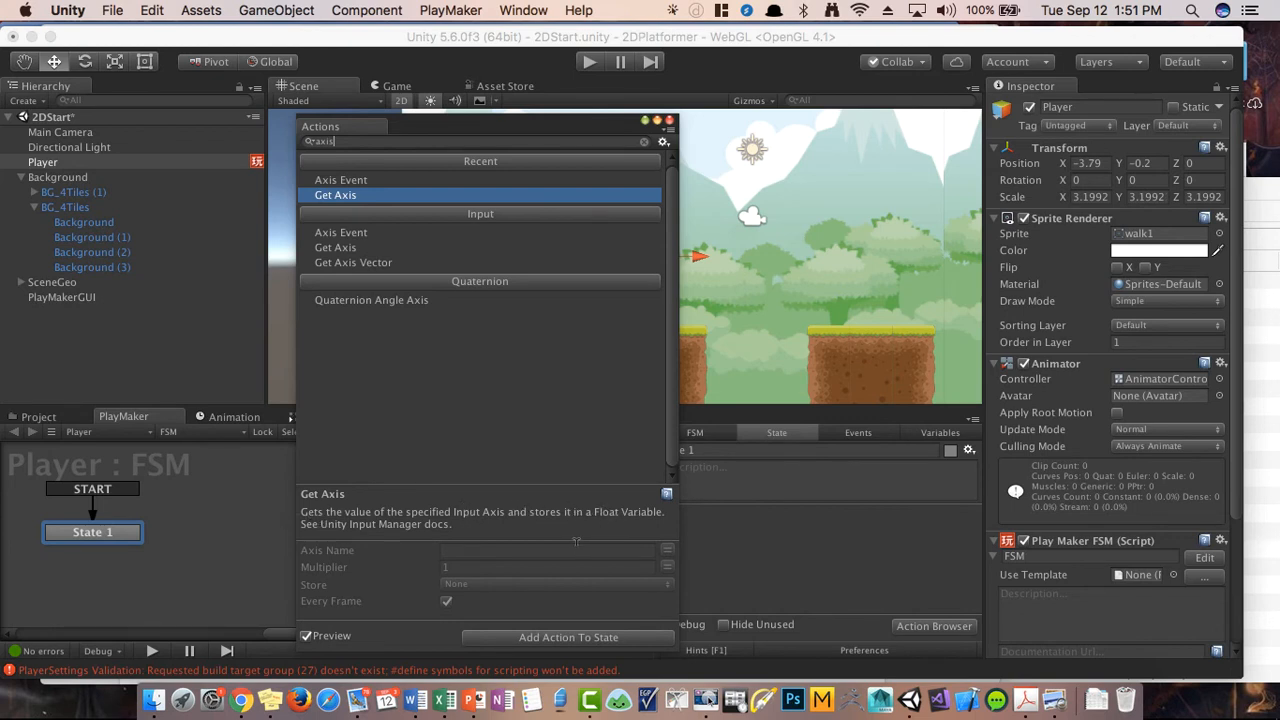
{"action": "left_click", "coordinate": [350, 182]}
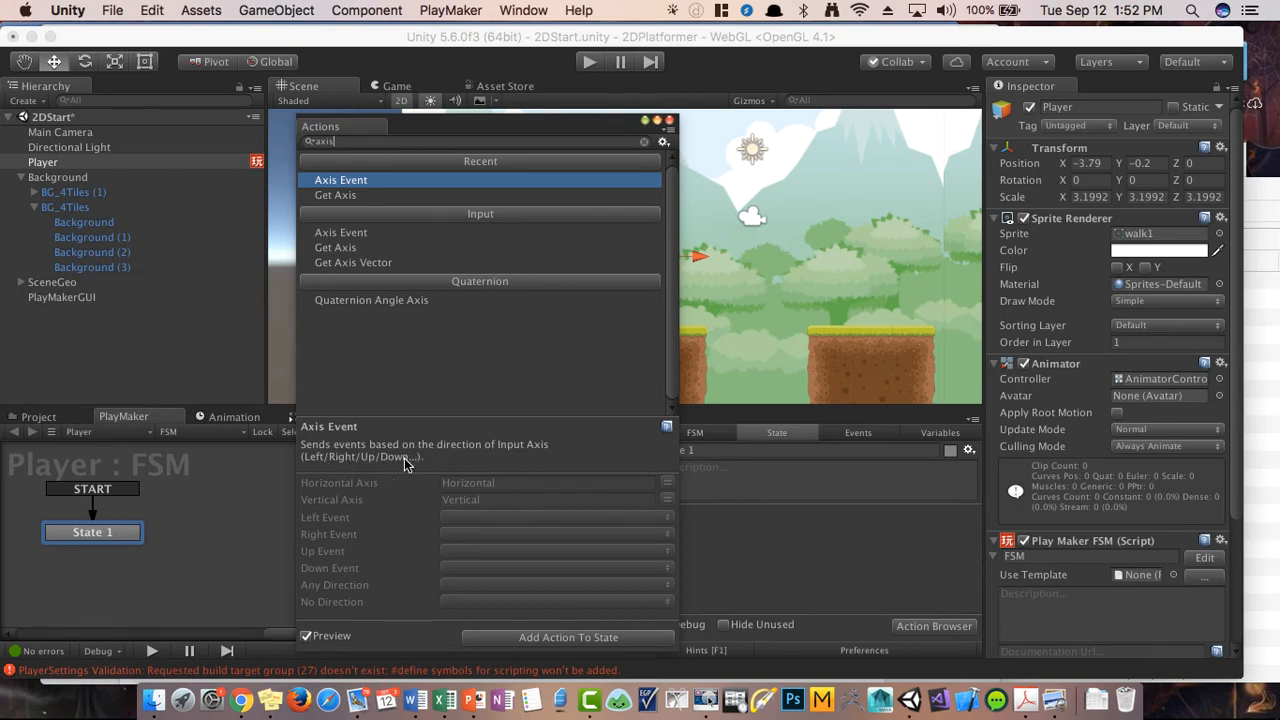
{"action": "double_click", "coordinate": [366, 190]}
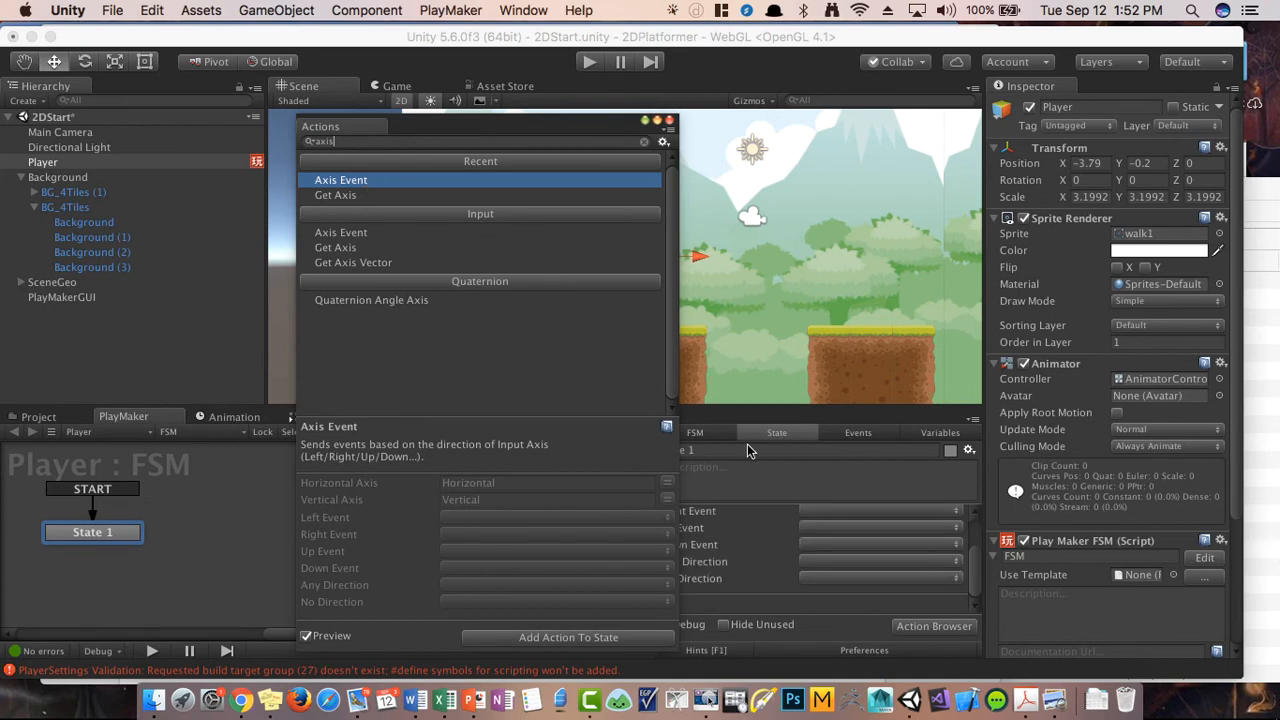
{"action": "left_click", "coordinate": [670, 119]}
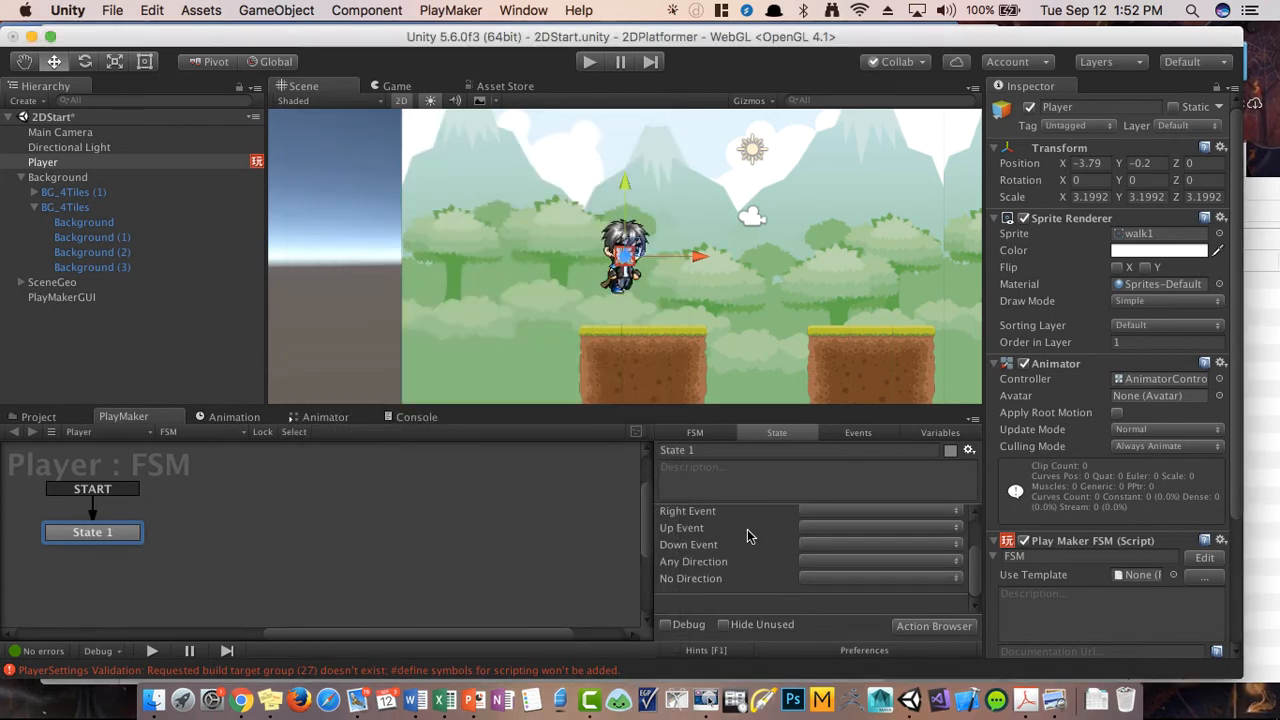
Step: Examine the Axis Event action's axis names, its direction event fields and the event choices they offer
{"action": "scroll", "coordinate": [752, 537], "scroll_direction": "up", "scroll_amount": 3}
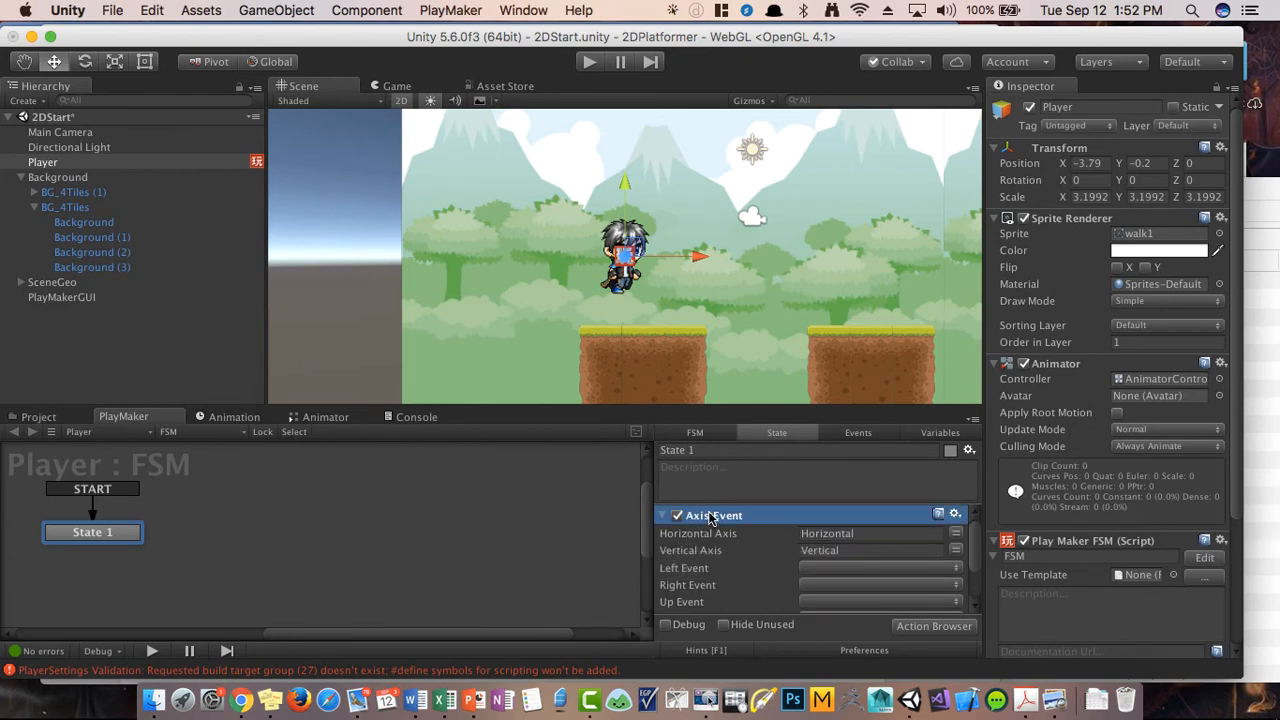
{"action": "left_click", "coordinate": [857, 432]}
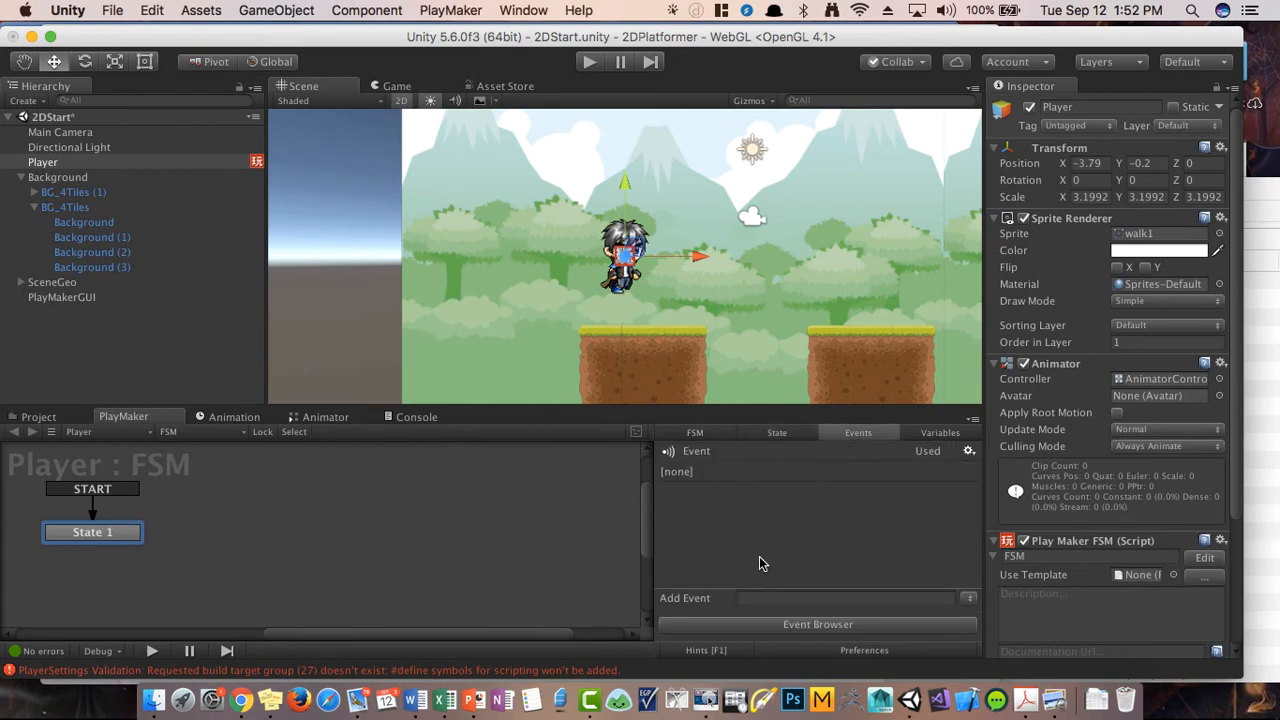
{"action": "left_click", "coordinate": [777, 433]}
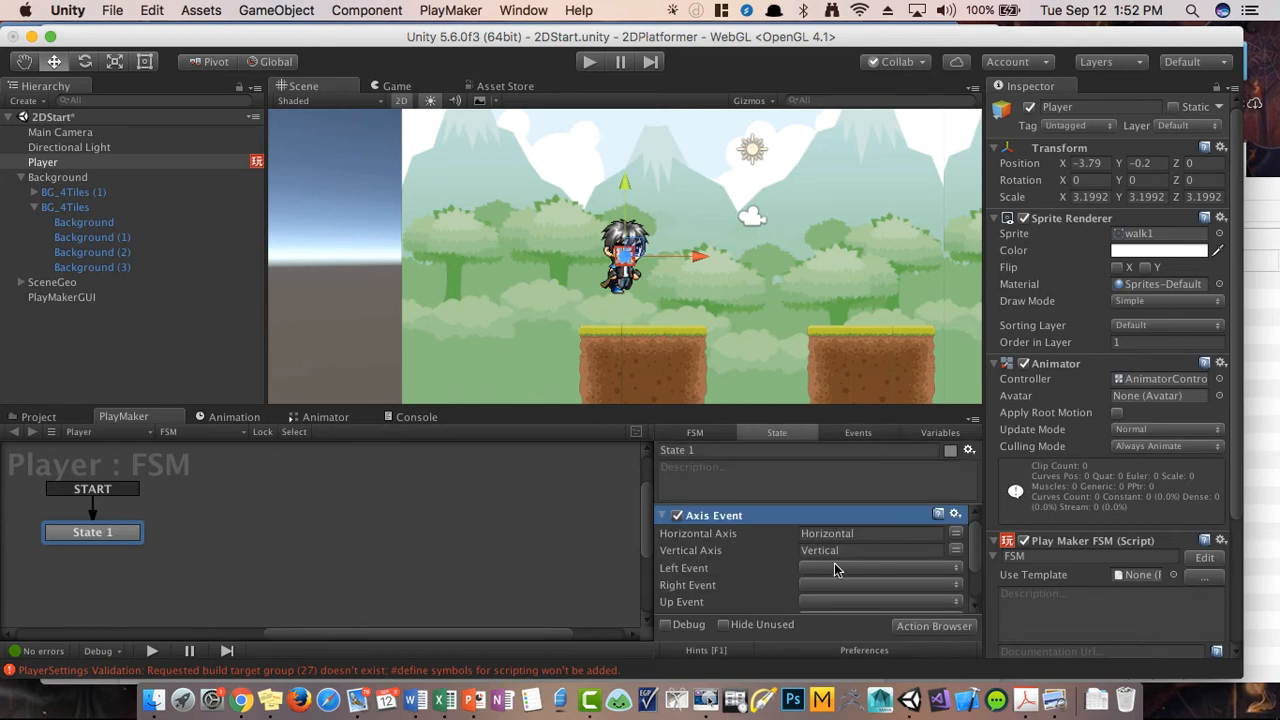
{"action": "left_click", "coordinate": [870, 533]}
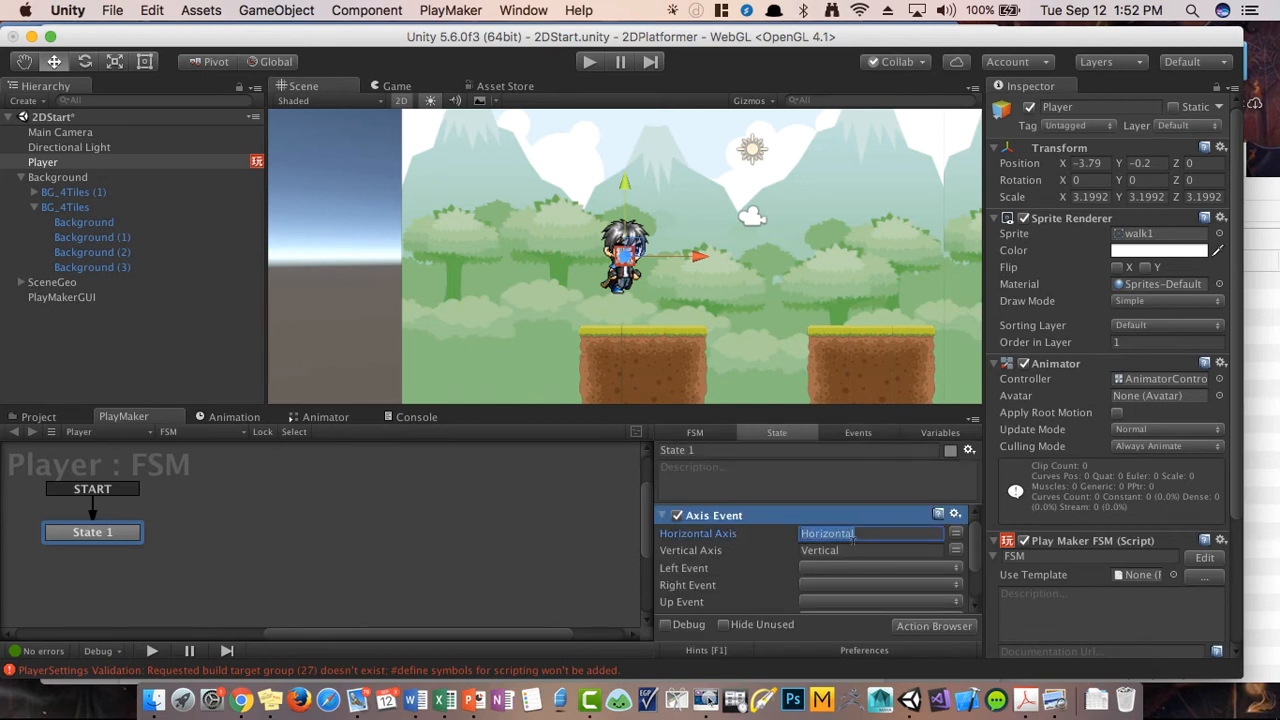
{"action": "key", "text": "Tab"}
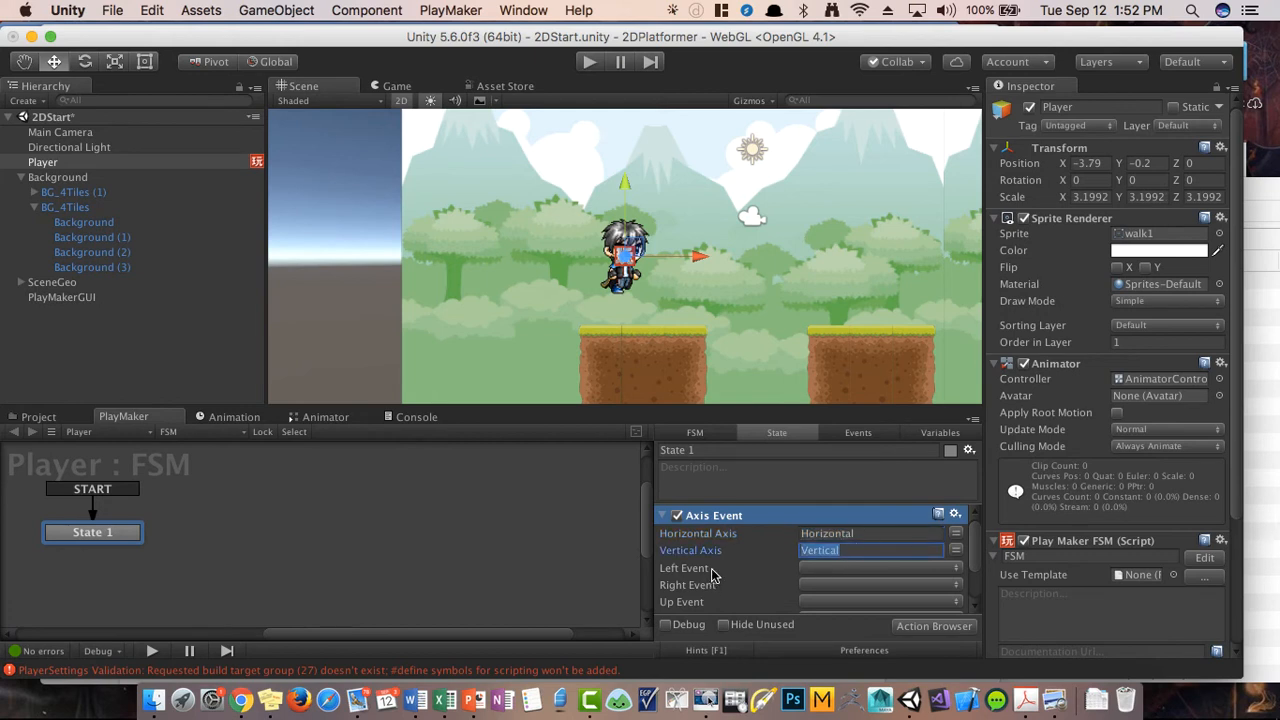
{"action": "scroll", "coordinate": [752, 569], "scroll_direction": "down", "scroll_amount": 1}
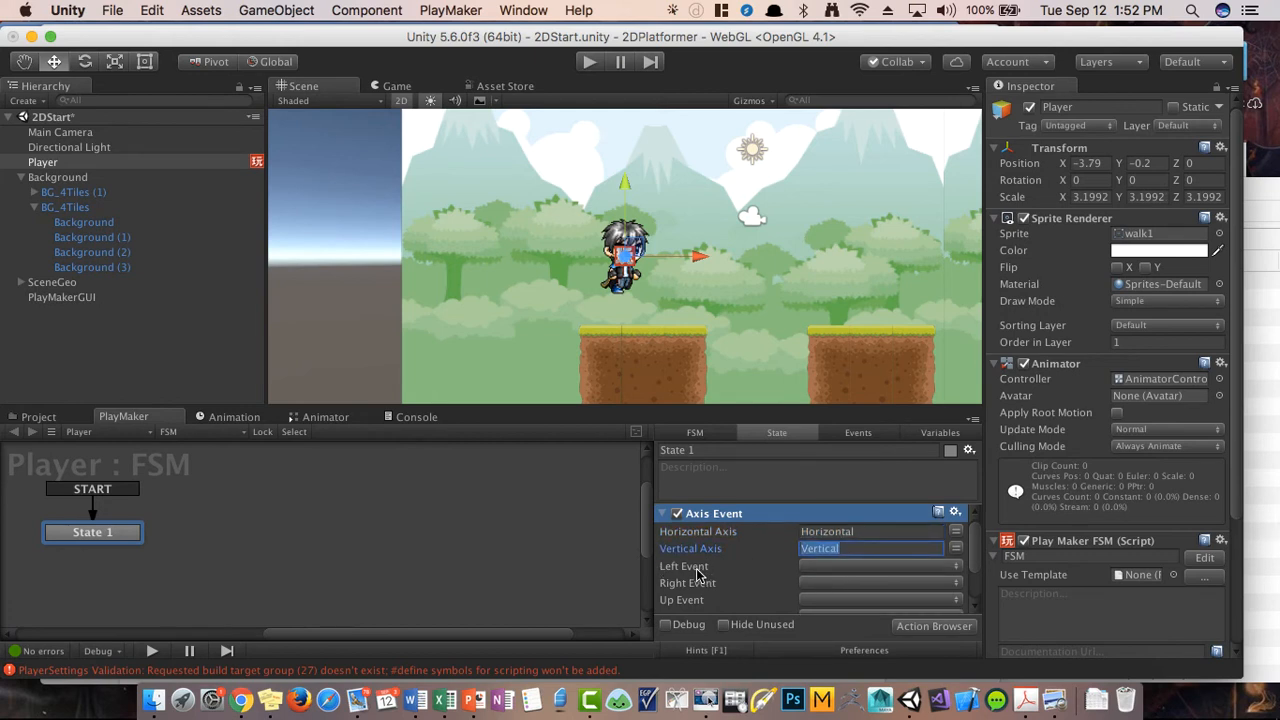
{"action": "left_click", "coordinate": [814, 566]}
{"action": "left_click", "coordinate": [813, 569]}
{"action": "left_click", "coordinate": [813, 569]}
{"action": "left_click", "coordinate": [814, 573]}
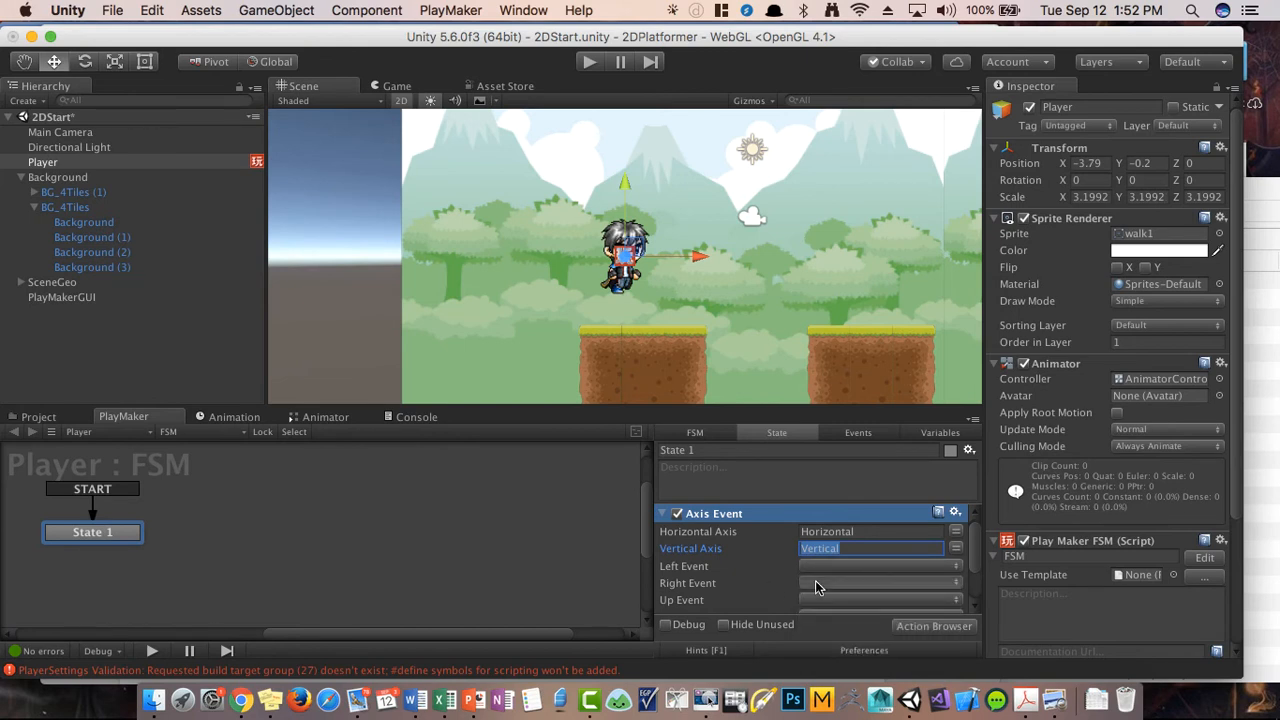
{"action": "left_click", "coordinate": [818, 583]}
{"action": "left_click", "coordinate": [742, 594]}
{"action": "scroll", "coordinate": [745, 590], "scroll_direction": "down", "scroll_amount": 3}
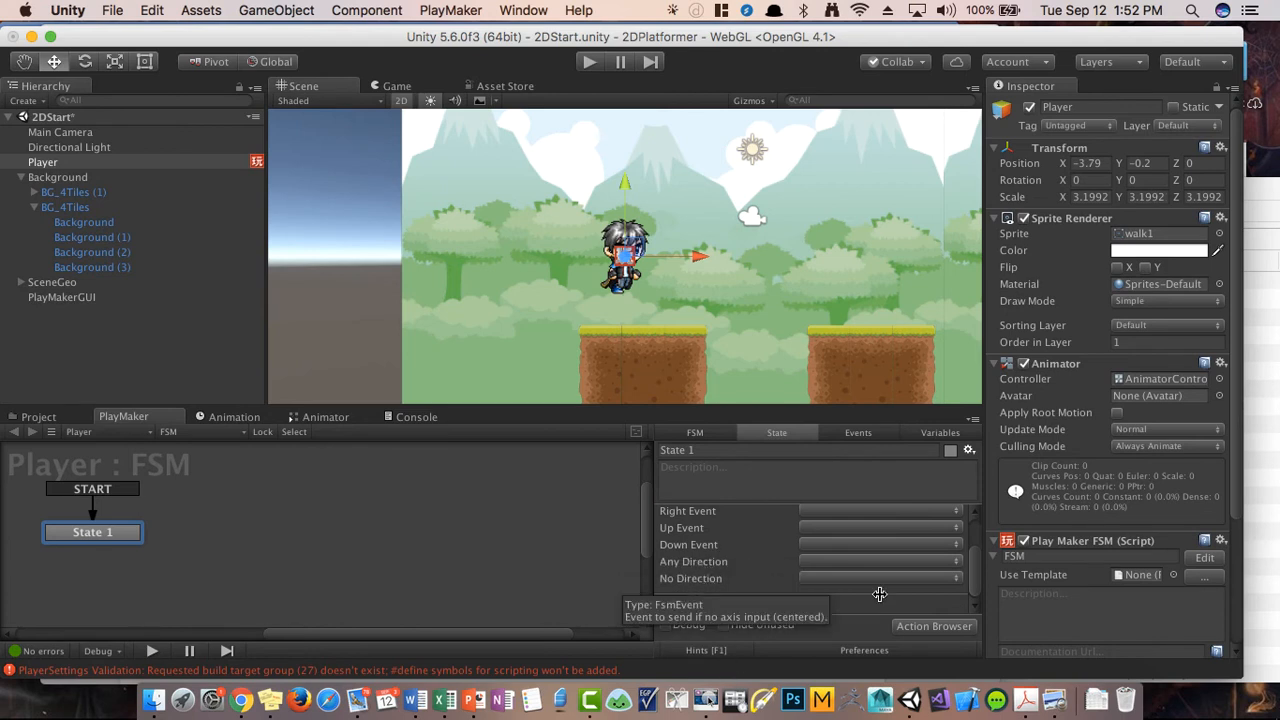
{"action": "scroll", "coordinate": [856, 576], "scroll_direction": "up", "scroll_amount": 1}
{"action": "scroll", "coordinate": [856, 577], "scroll_direction": "up", "scroll_amount": 3}
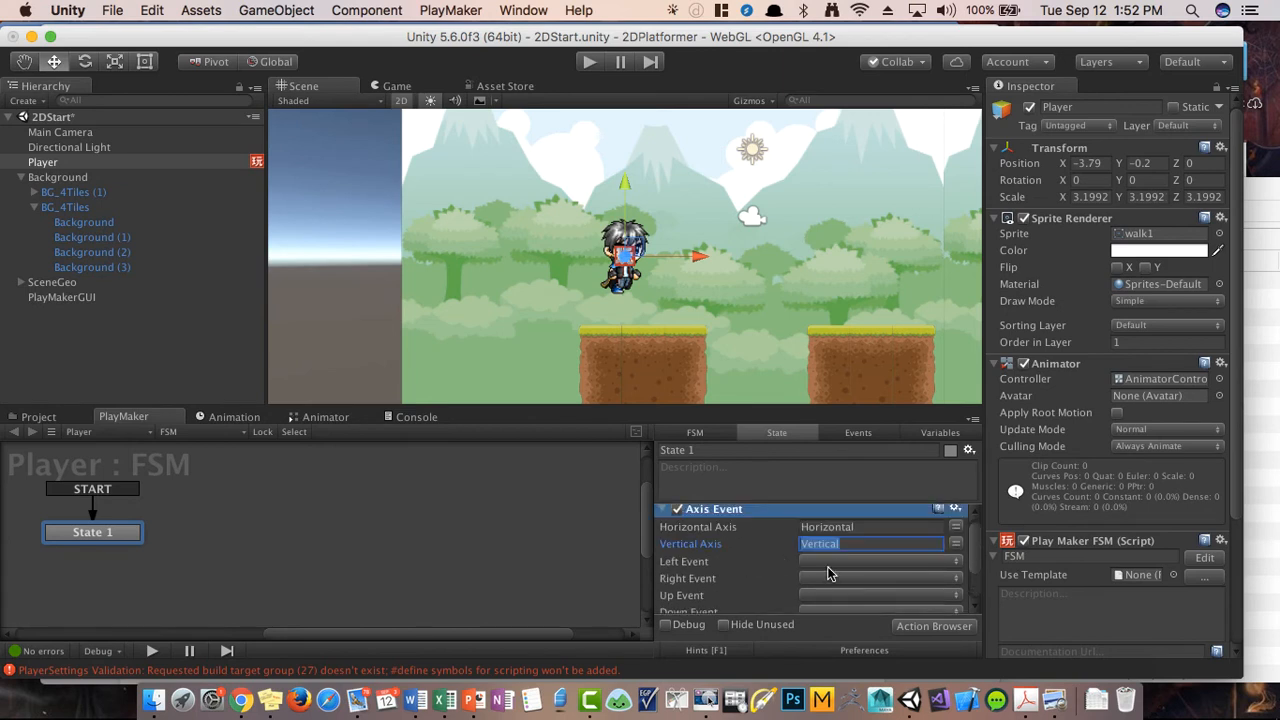
{"action": "scroll", "coordinate": [858, 577], "scroll_direction": "down", "scroll_amount": 2}
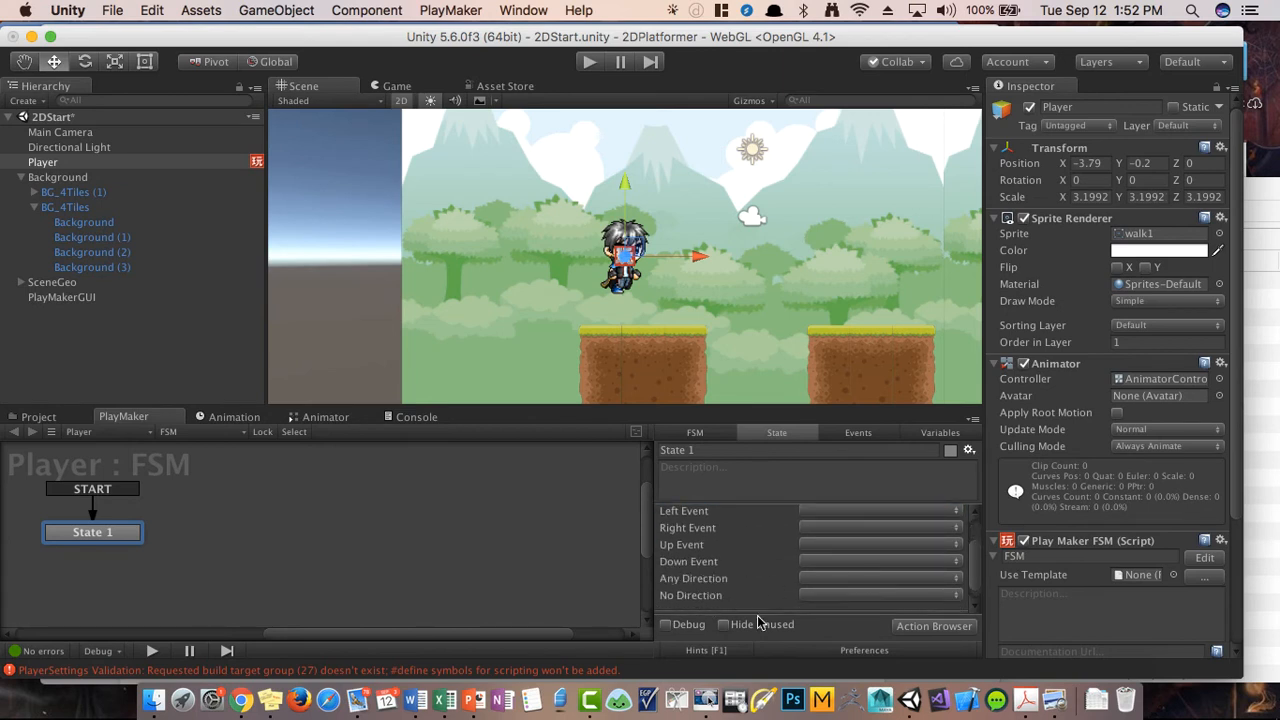
{"action": "scroll", "coordinate": [815, 547], "scroll_direction": "up", "scroll_amount": 2}
{"action": "left_click", "coordinate": [815, 547]}
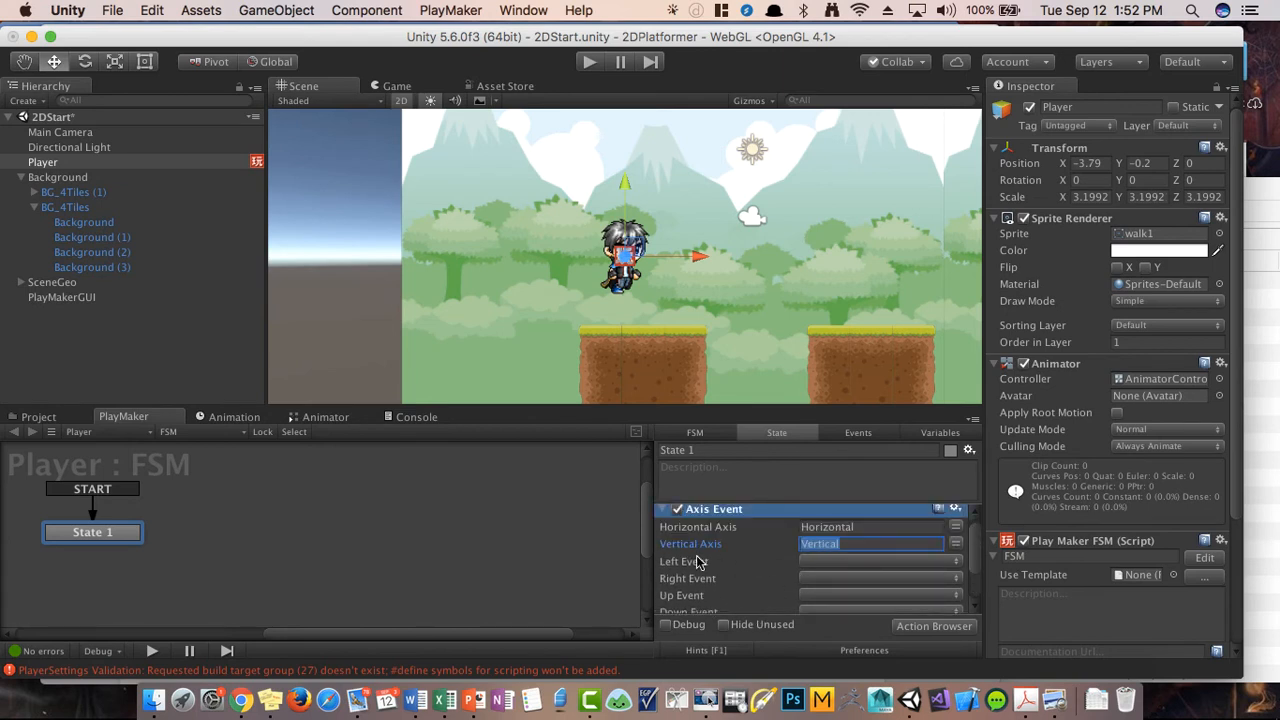
{"action": "left_click", "coordinate": [837, 563]}
{"action": "left_click", "coordinate": [838, 563]}
{"action": "left_click", "coordinate": [838, 563]}
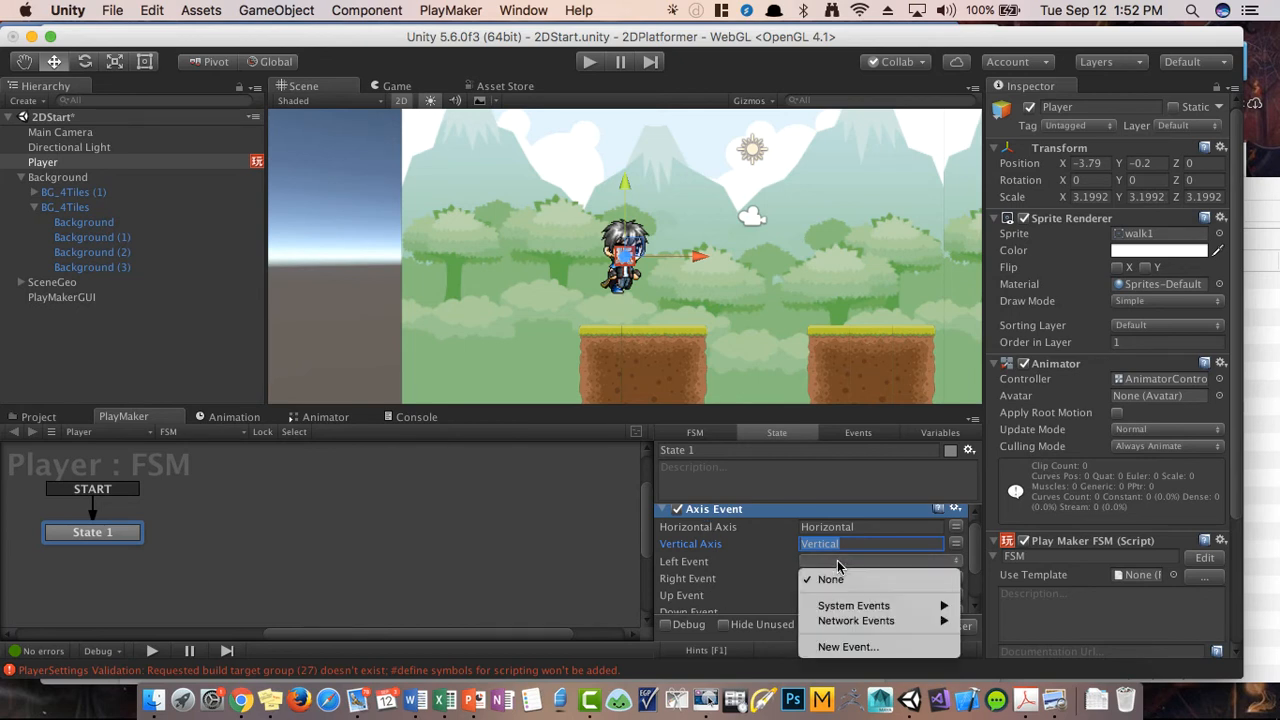
{"action": "left_click", "coordinate": [837, 566]}
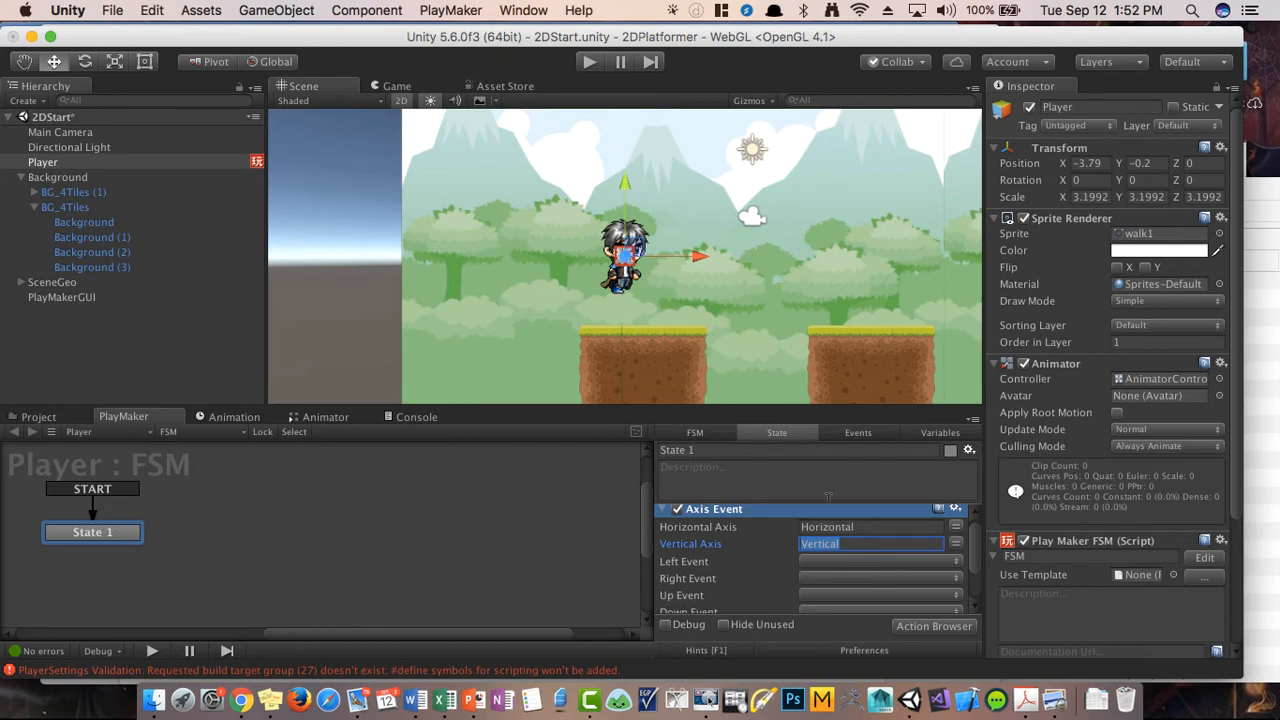
Step: Add two events named Walking and Idle to the Player FSM
{"action": "left_click", "coordinate": [870, 432]}
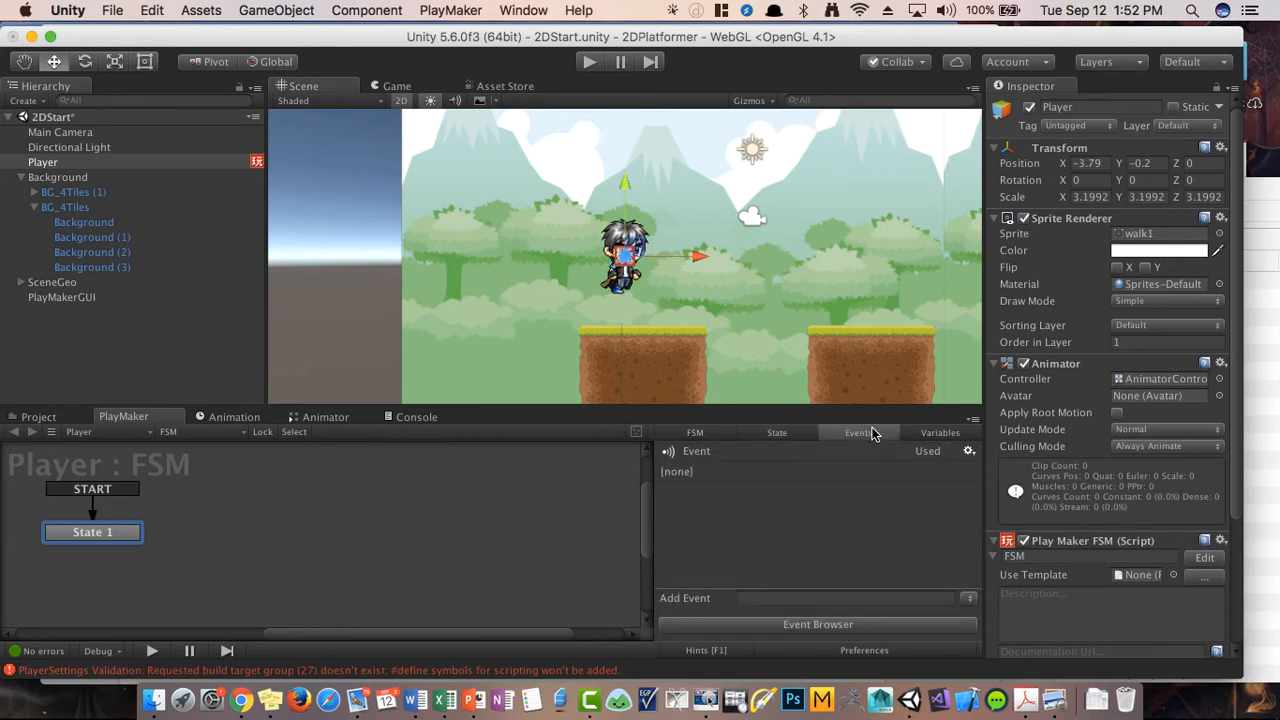
{"action": "left_click", "coordinate": [846, 596]}
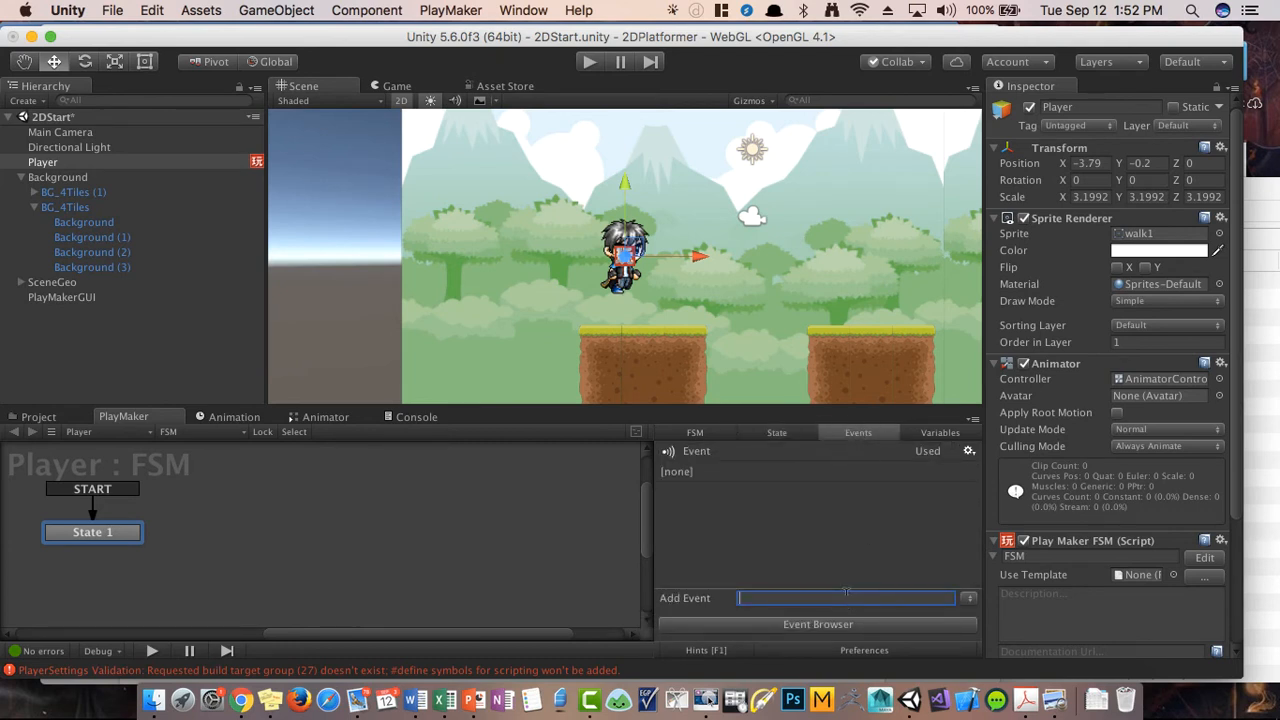
{"action": "type", "text": "Walking"}
{"action": "key", "text": "Return"}
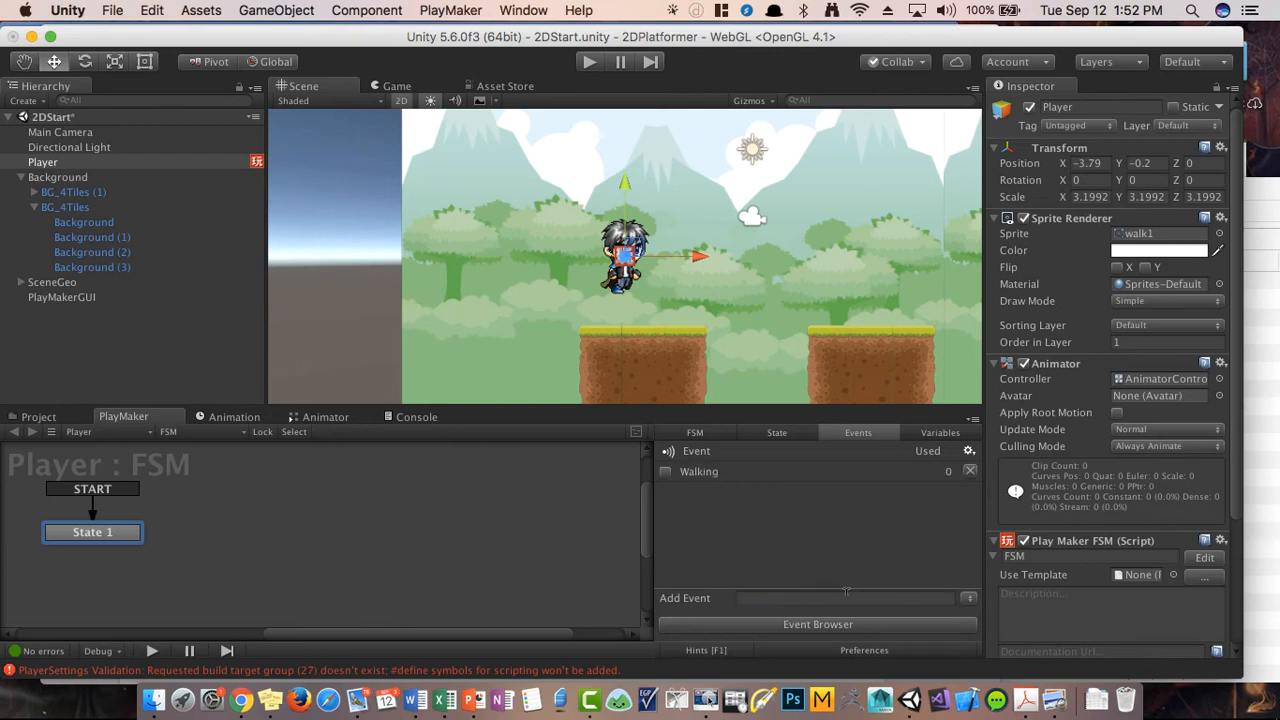
{"action": "type", "text": "Idle"}
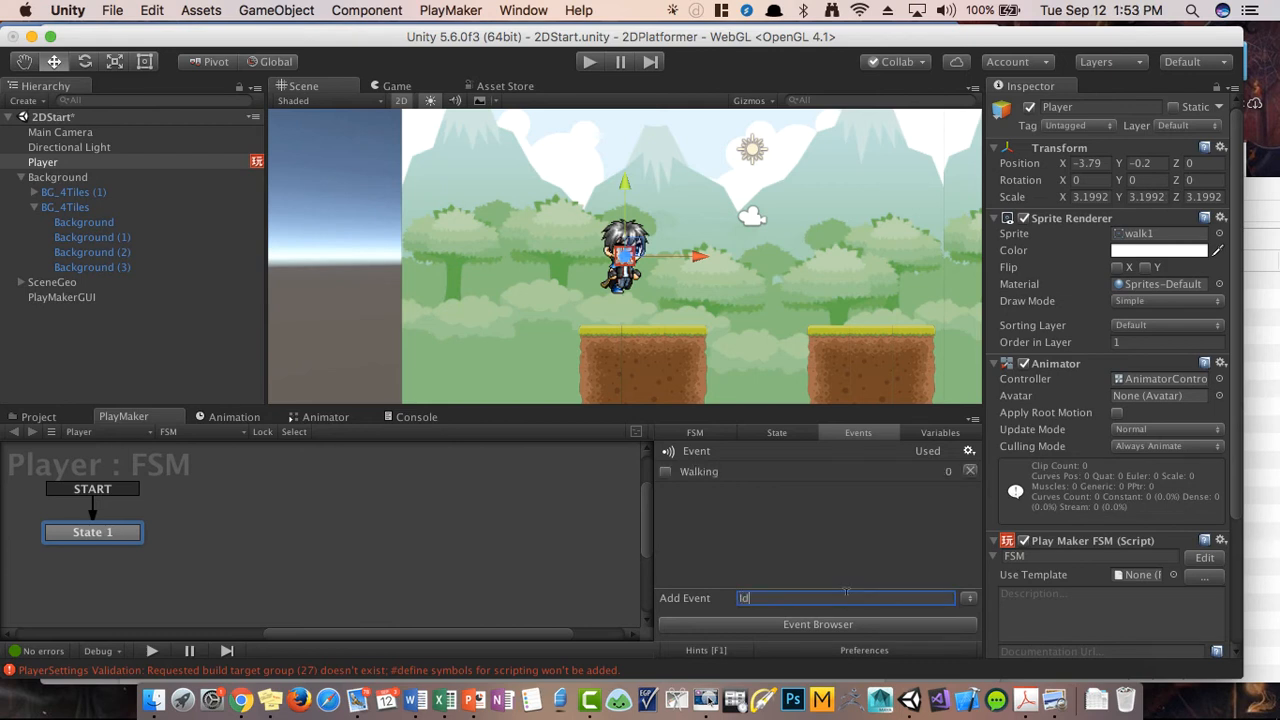
{"action": "key", "text": "Return"}
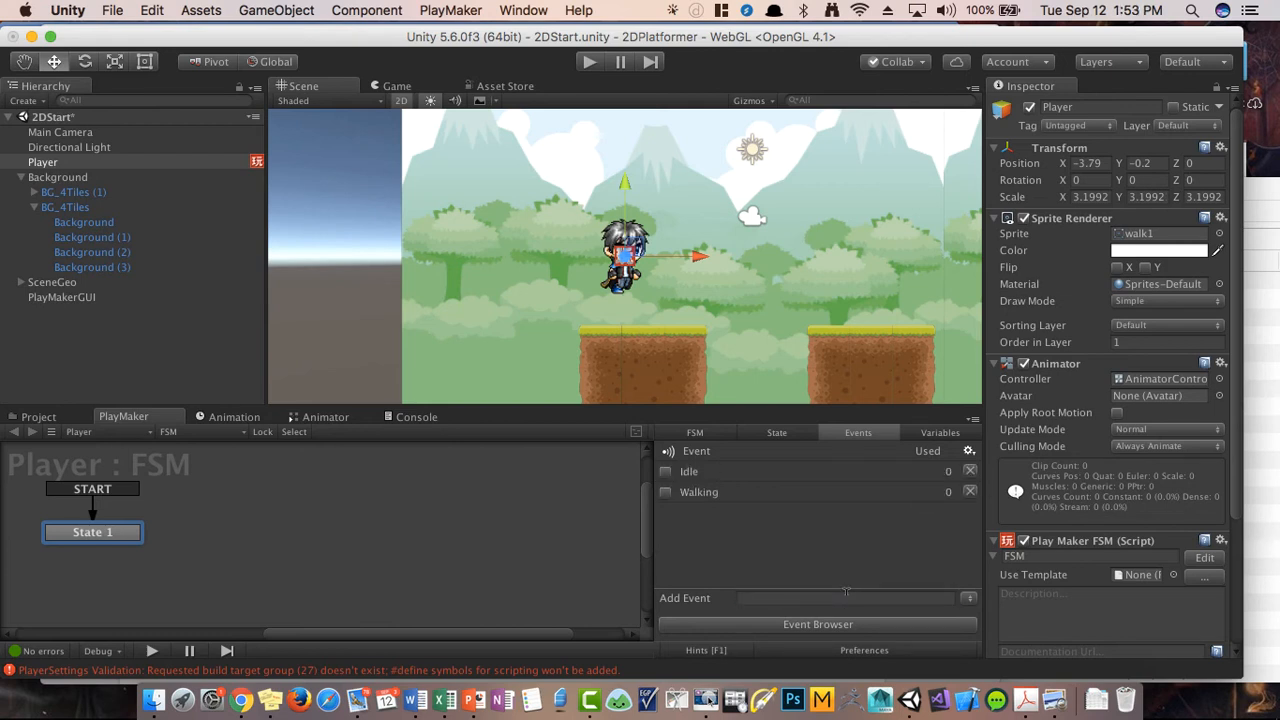
{"action": "left_click", "coordinate": [714, 496]}
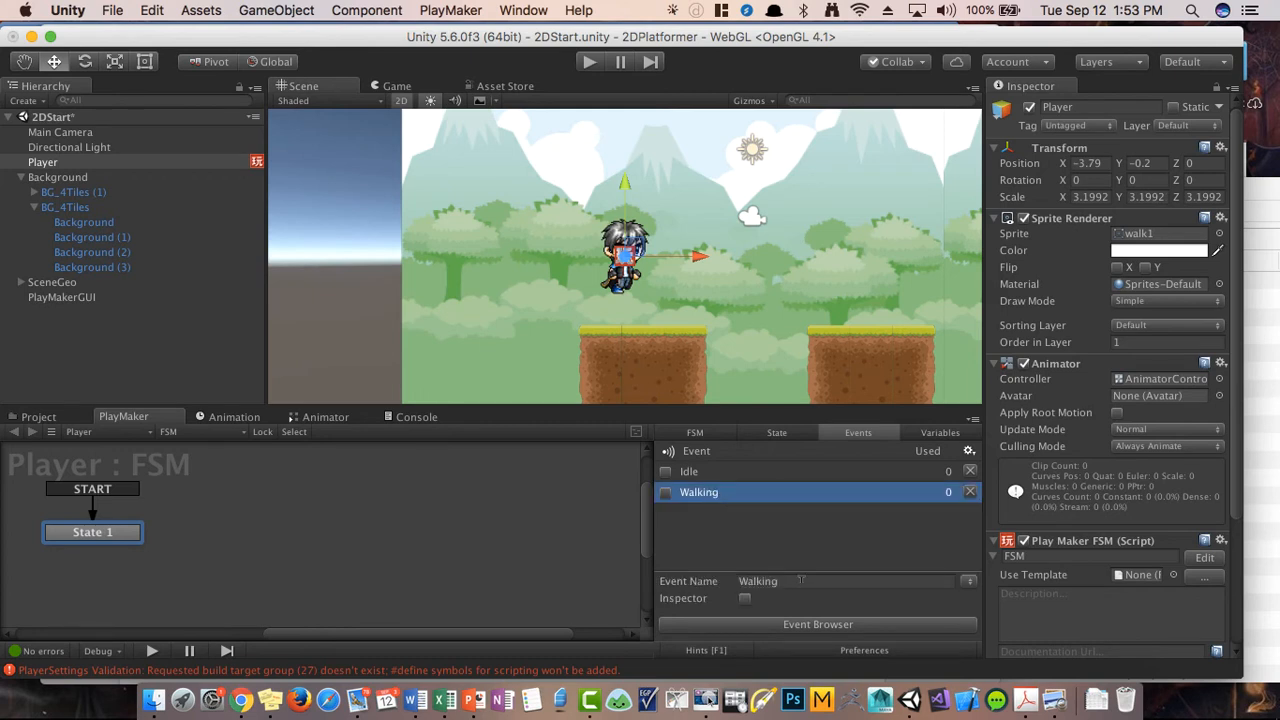
{"action": "left_click", "coordinate": [772, 432]}
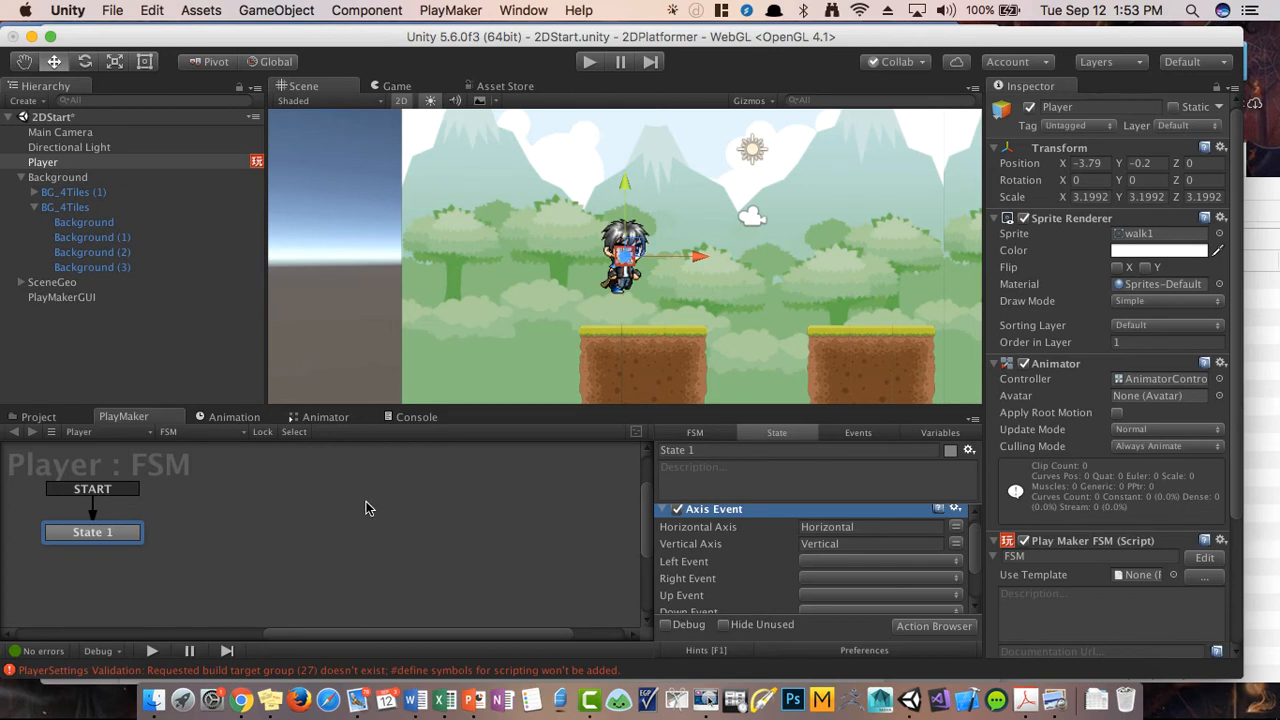
{"action": "left_click", "coordinate": [860, 432]}
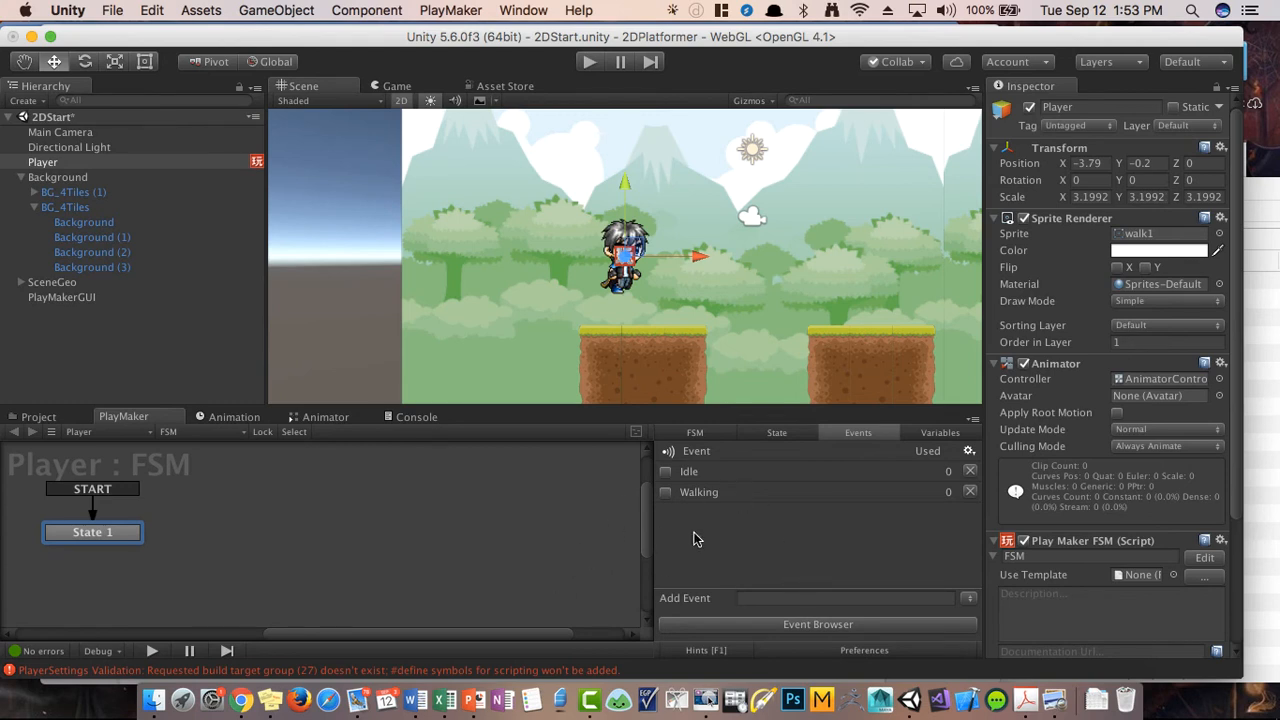
{"action": "left_click", "coordinate": [763, 437]}
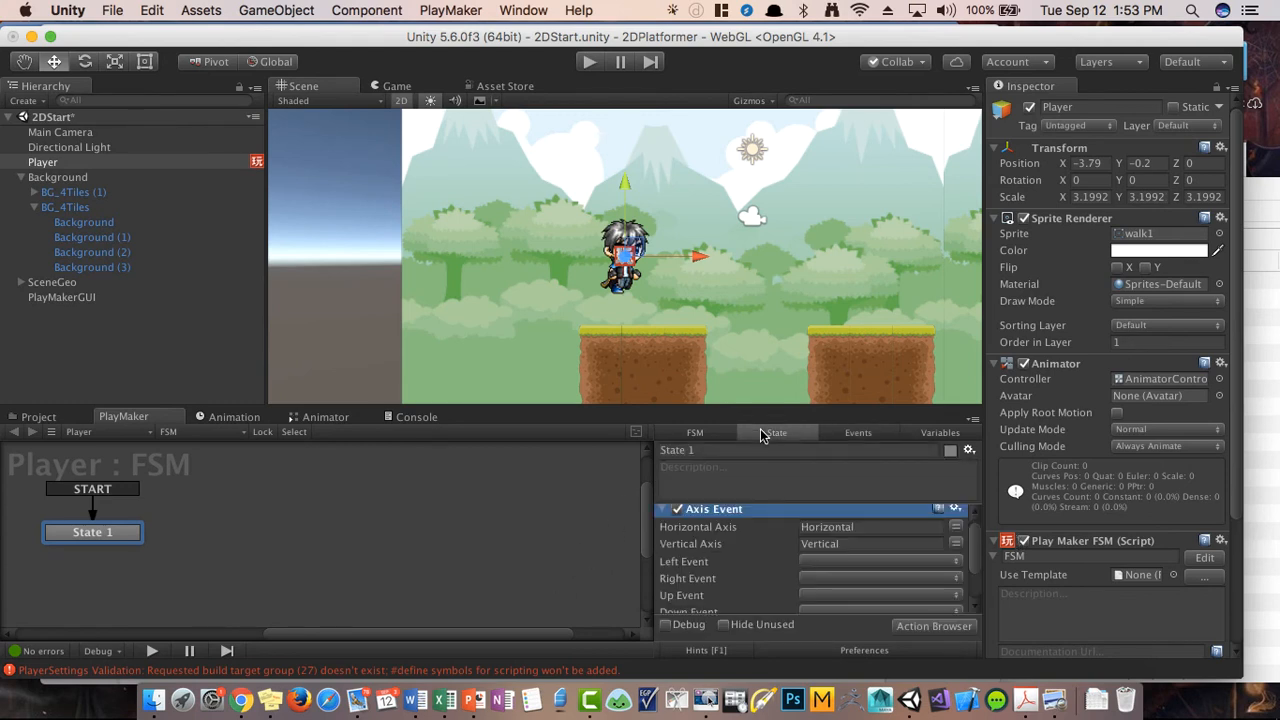
Step: Add State 2 and State 3 to the graph beside State 1, lining State 3 up level with State 2
{"action": "right_click", "coordinate": [458, 514]}
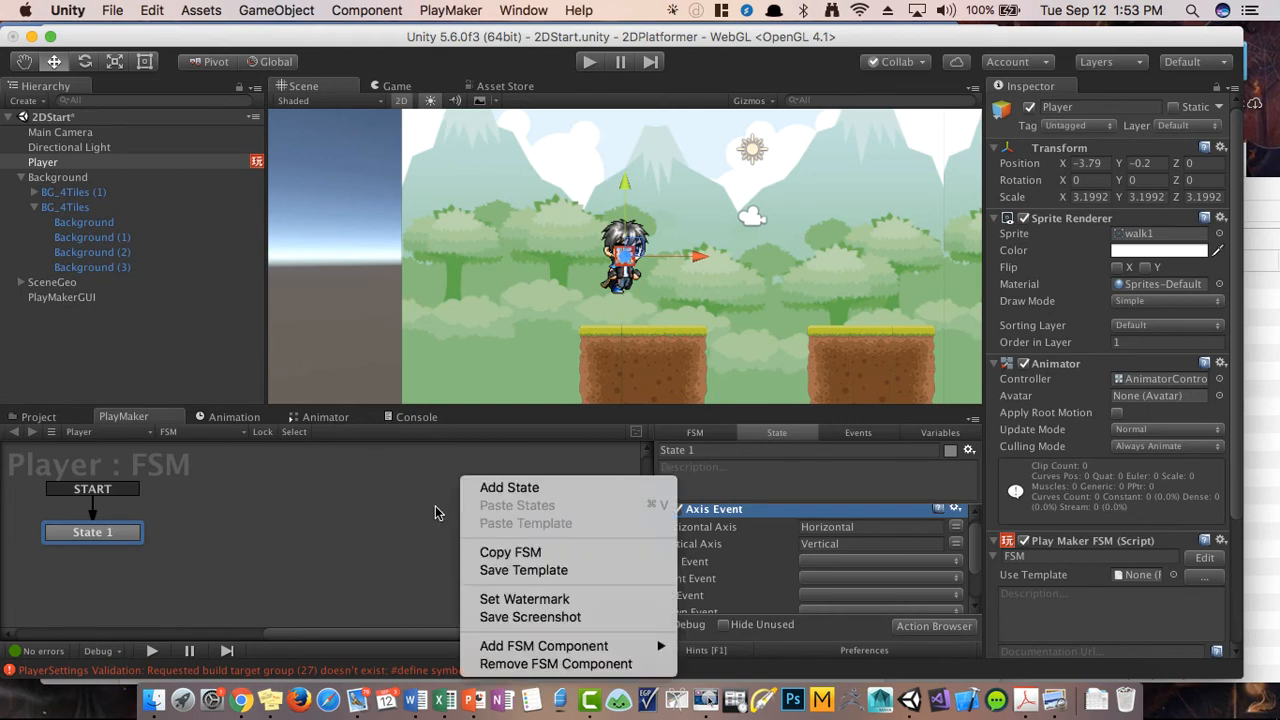
{"action": "left_click", "coordinate": [438, 516]}
{"action": "right_click", "coordinate": [319, 508]}
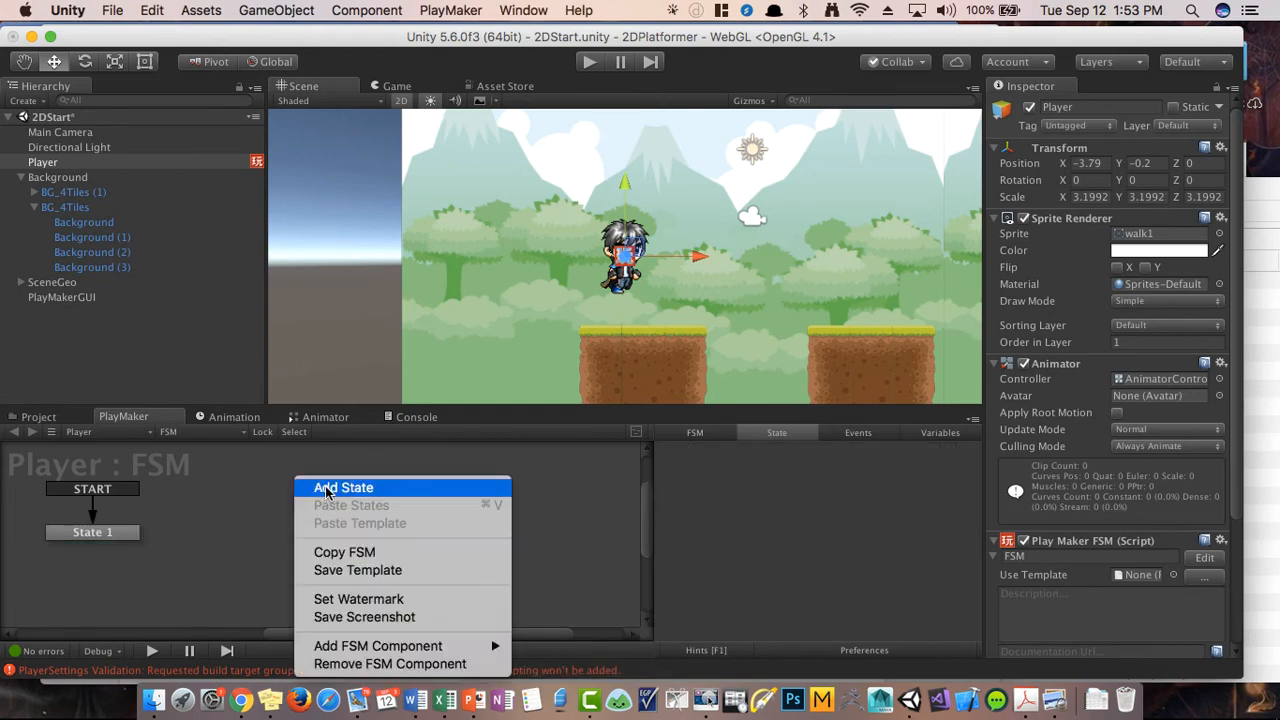
{"action": "left_click", "coordinate": [326, 488]}
{"action": "right_click", "coordinate": [491, 477]}
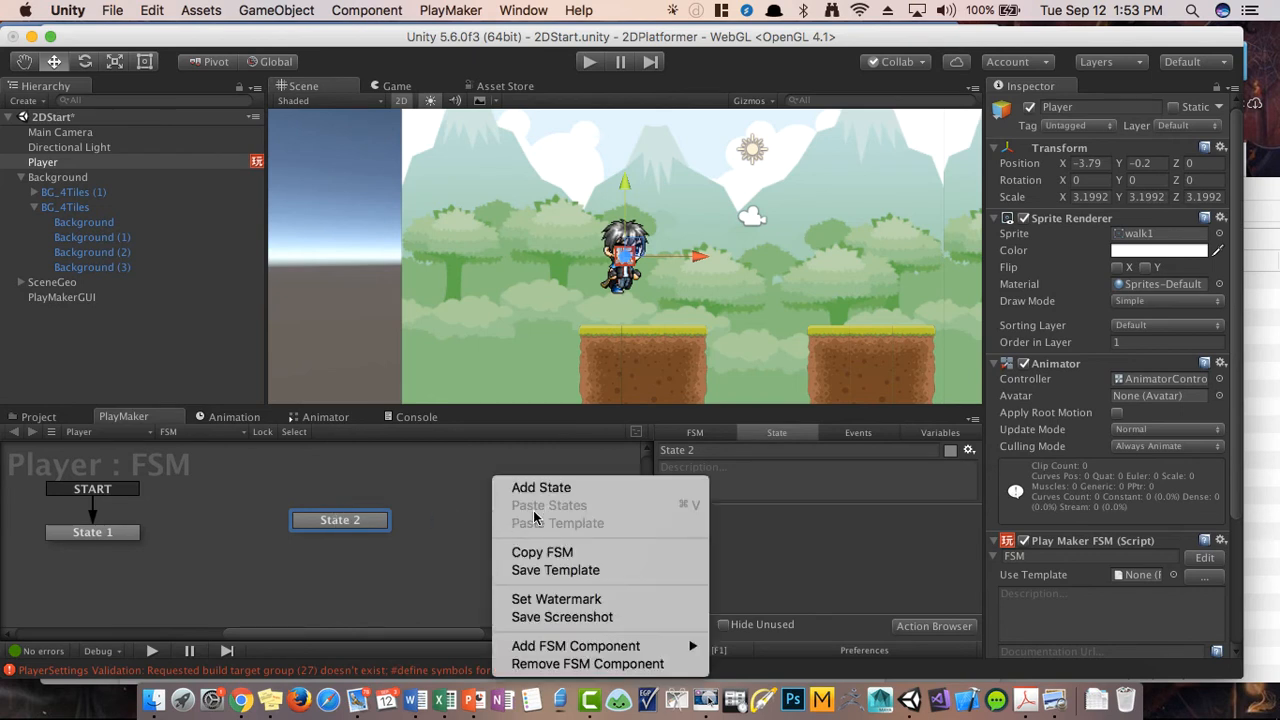
{"action": "left_click", "coordinate": [572, 492]}
{"action": "left_click_drag", "start_coordinate": [517, 527], "coordinate": [490, 521]}
Step: Add a global transition to State 2 using the Walking event
{"action": "left_click", "coordinate": [328, 527]}
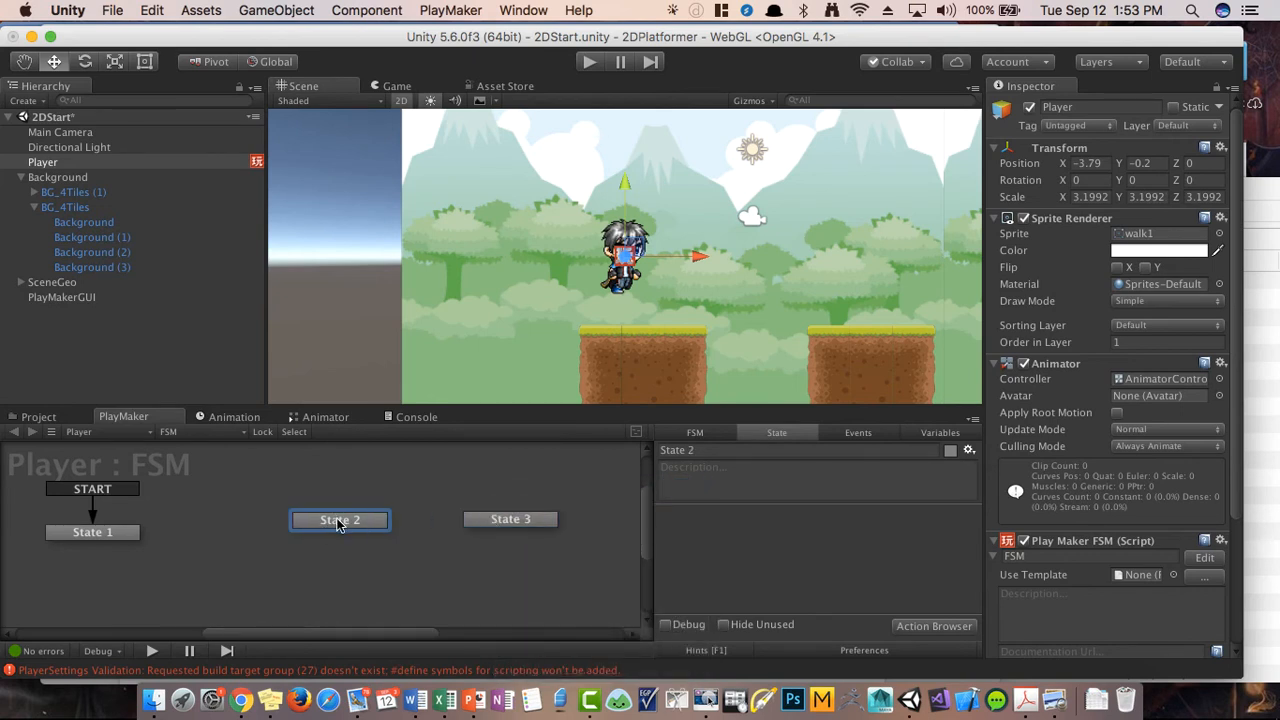
{"action": "right_click", "coordinate": [338, 521]}
{"action": "mouse_move", "coordinate": [448, 525]}
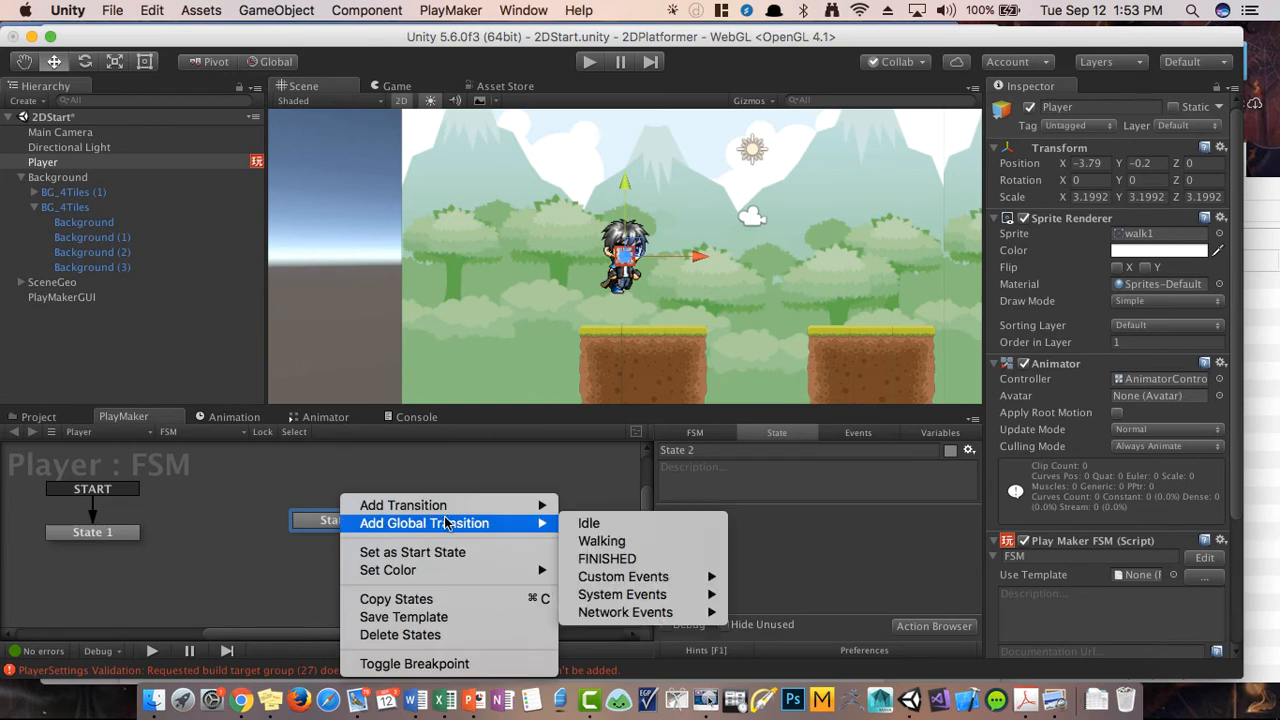
{"action": "left_click", "coordinate": [620, 542]}
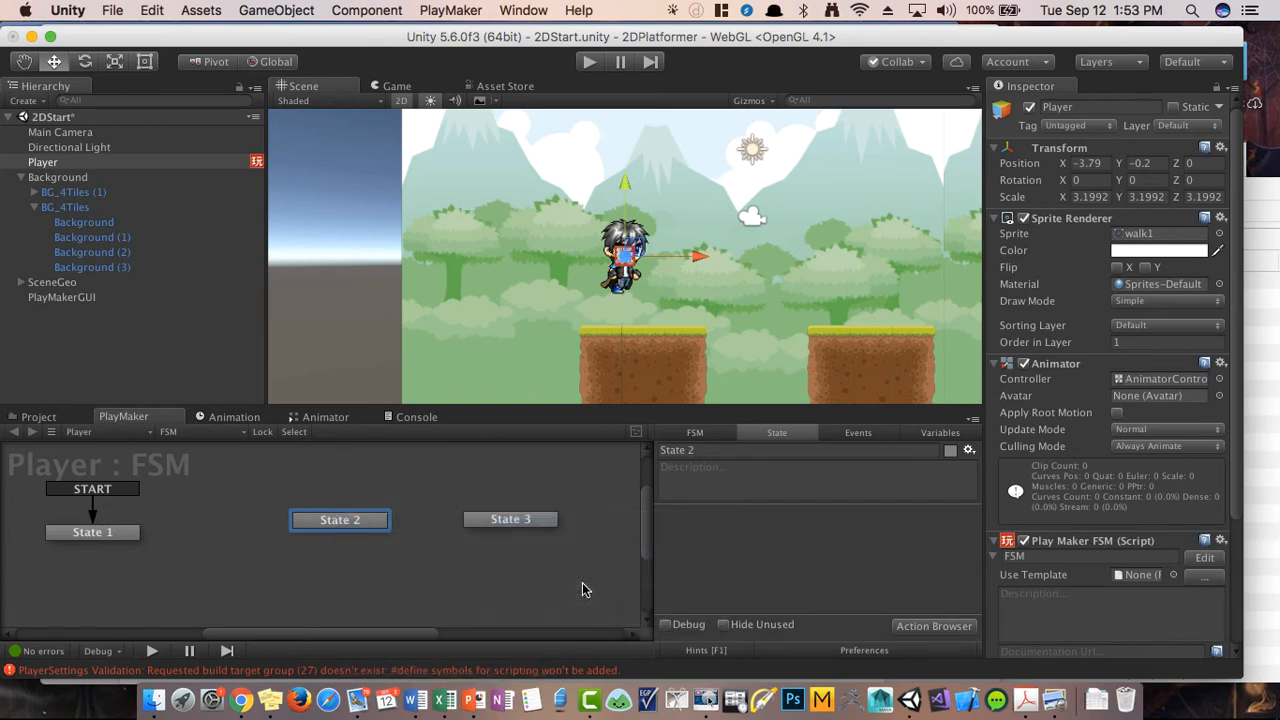
Step: Add a global transition to State 3 using the Idle event
{"action": "left_click", "coordinate": [512, 526]}
{"action": "right_click", "coordinate": [505, 527]}
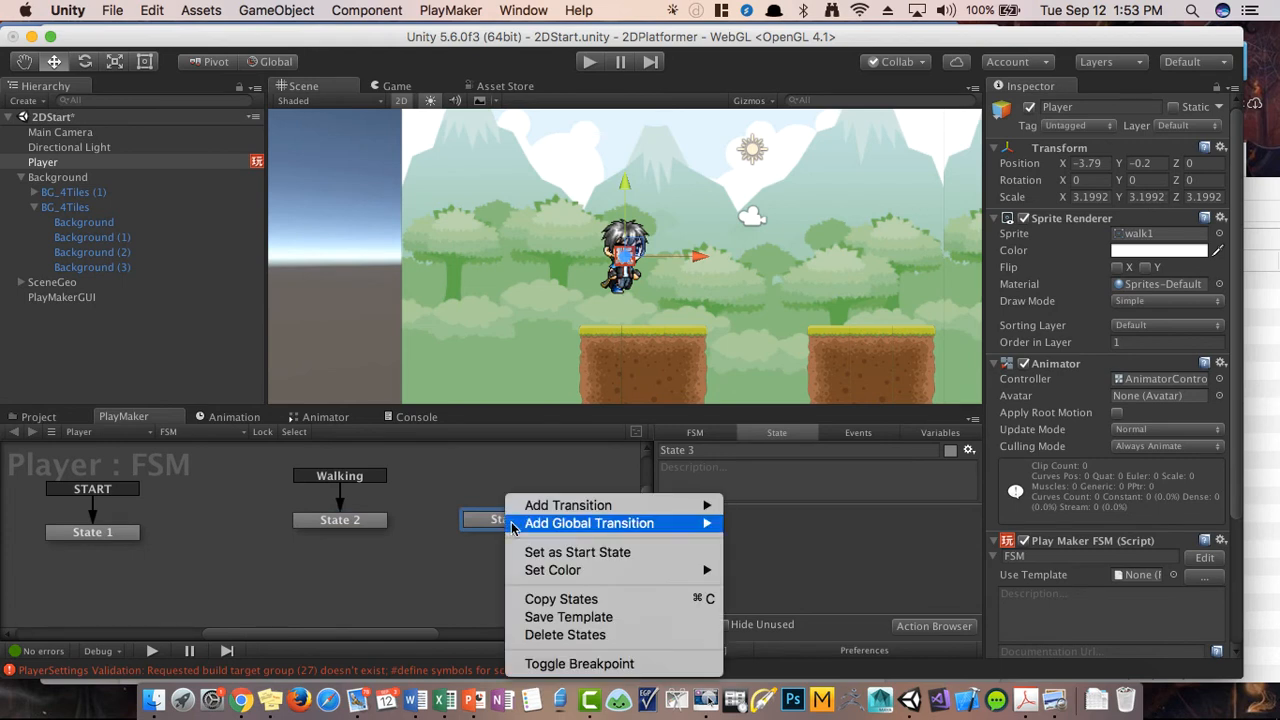
{"action": "mouse_move", "coordinate": [708, 523]}
{"action": "left_click", "coordinate": [753, 523]}
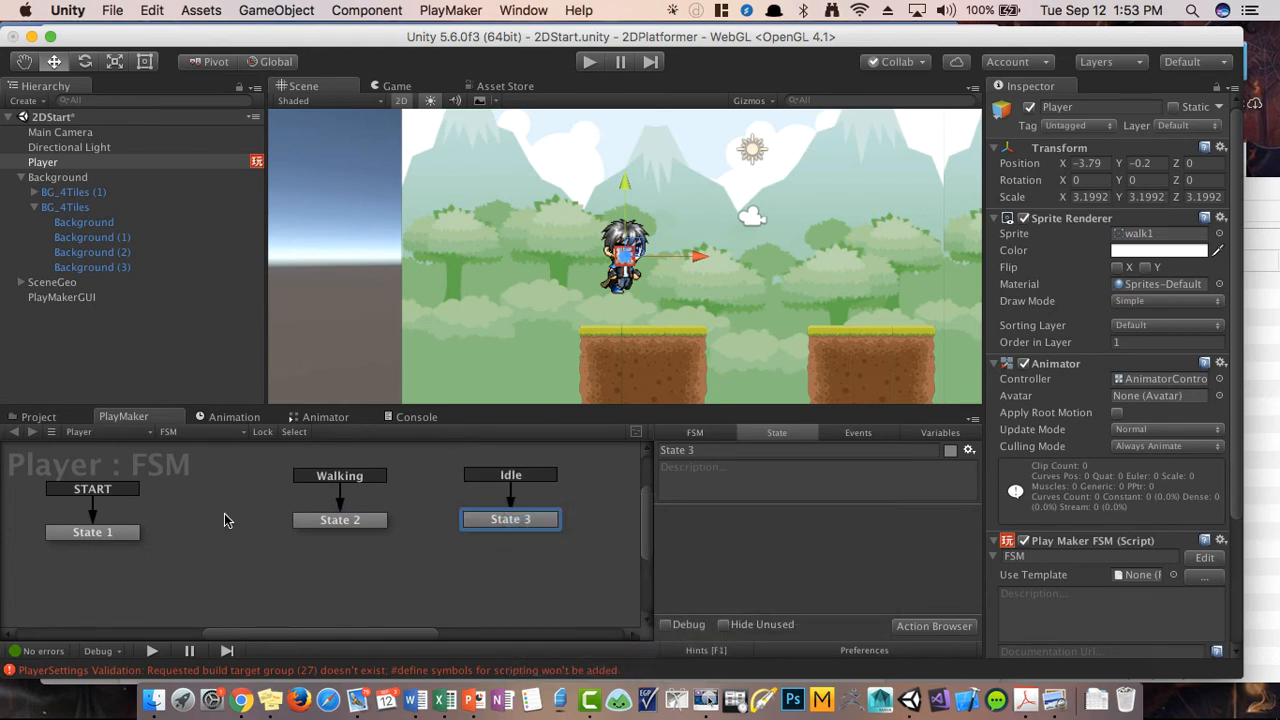
Step: Set both the Left Event and the Right Event of State 1's Axis Event action to Walking
{"action": "left_click", "coordinate": [106, 540]}
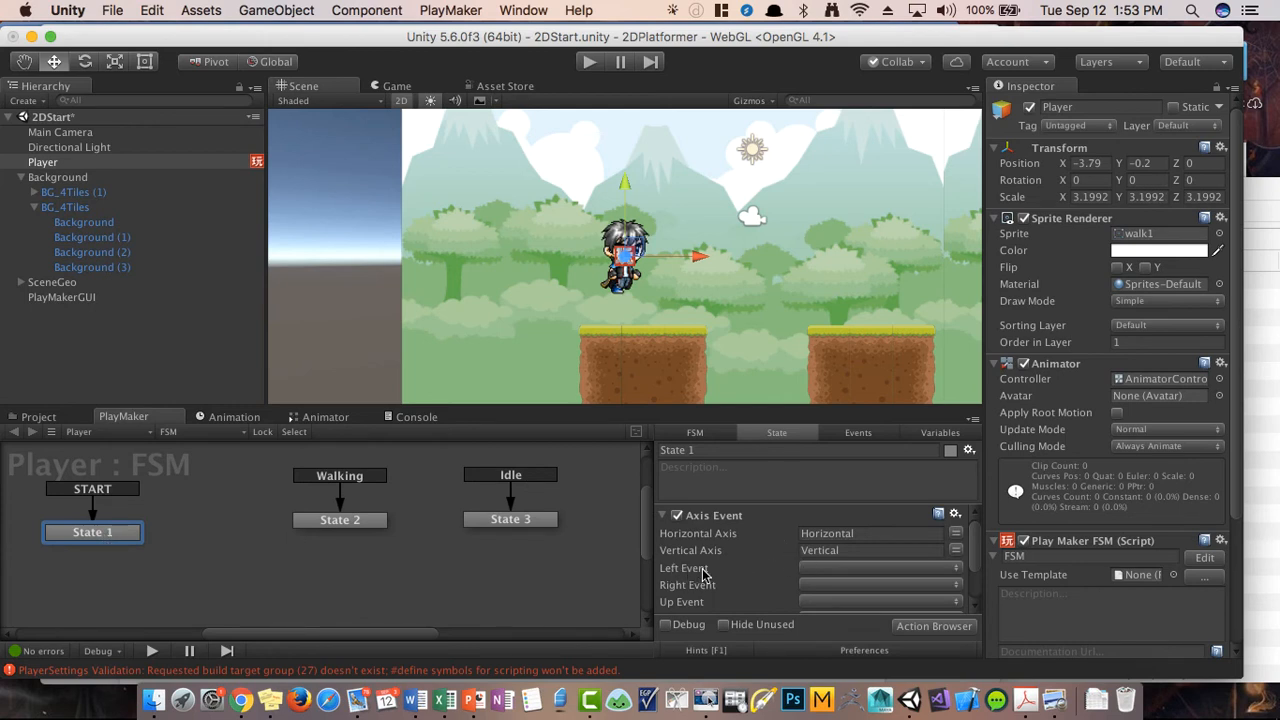
{"action": "left_click", "coordinate": [810, 568]}
{"action": "left_click", "coordinate": [826, 617]}
{"action": "left_click", "coordinate": [824, 587]}
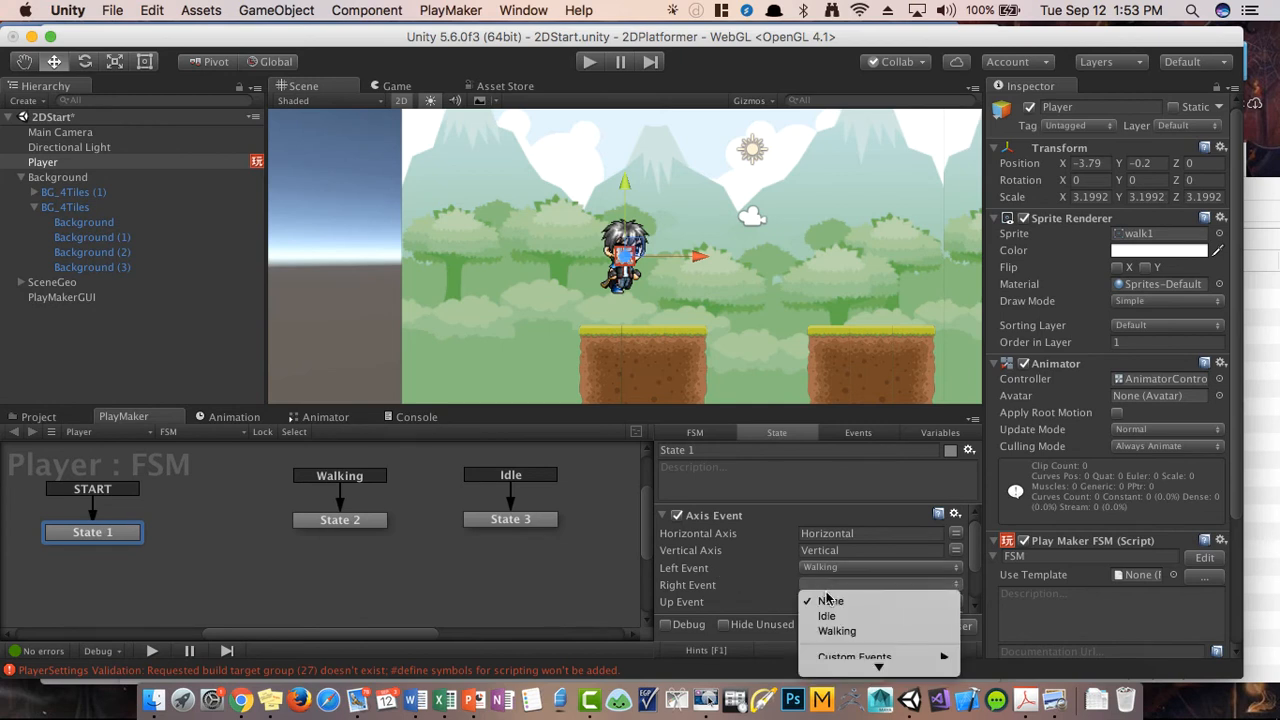
{"action": "left_click", "coordinate": [828, 634]}
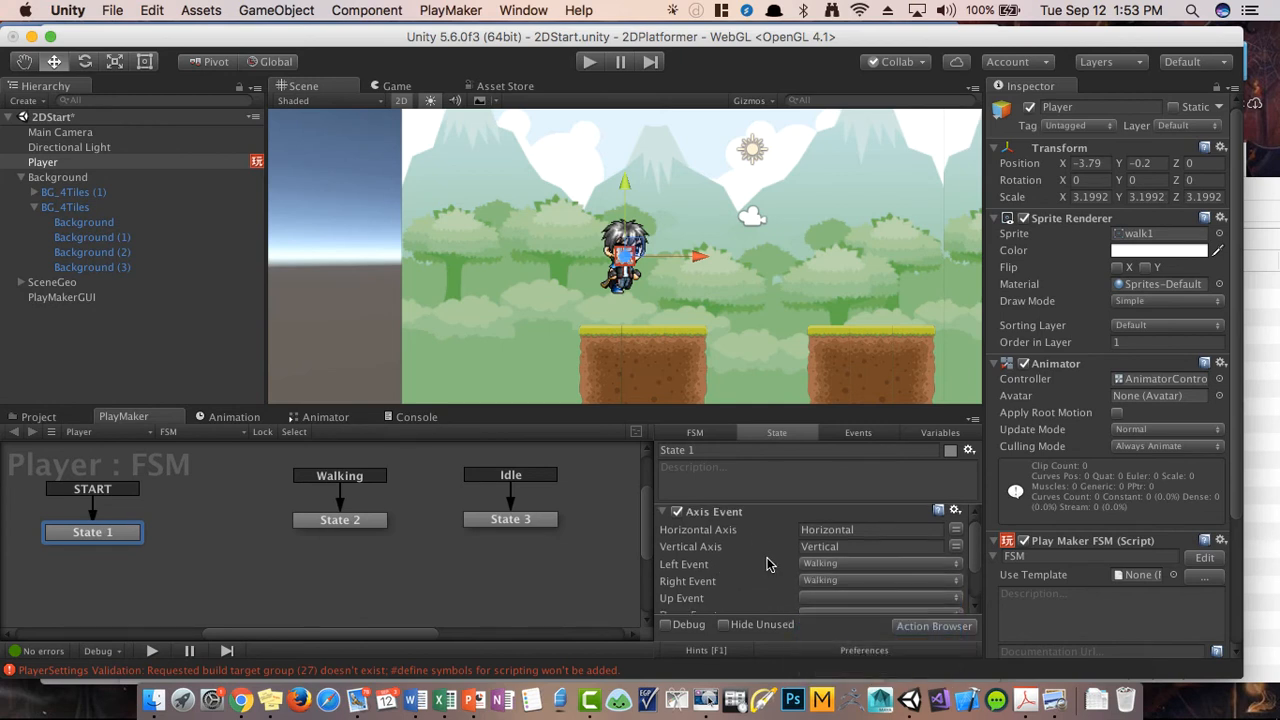
Step: Reset the Left Event of State 1's Axis Event action to None
{"action": "scroll", "coordinate": [790, 548], "scroll_direction": "down", "scroll_amount": 3}
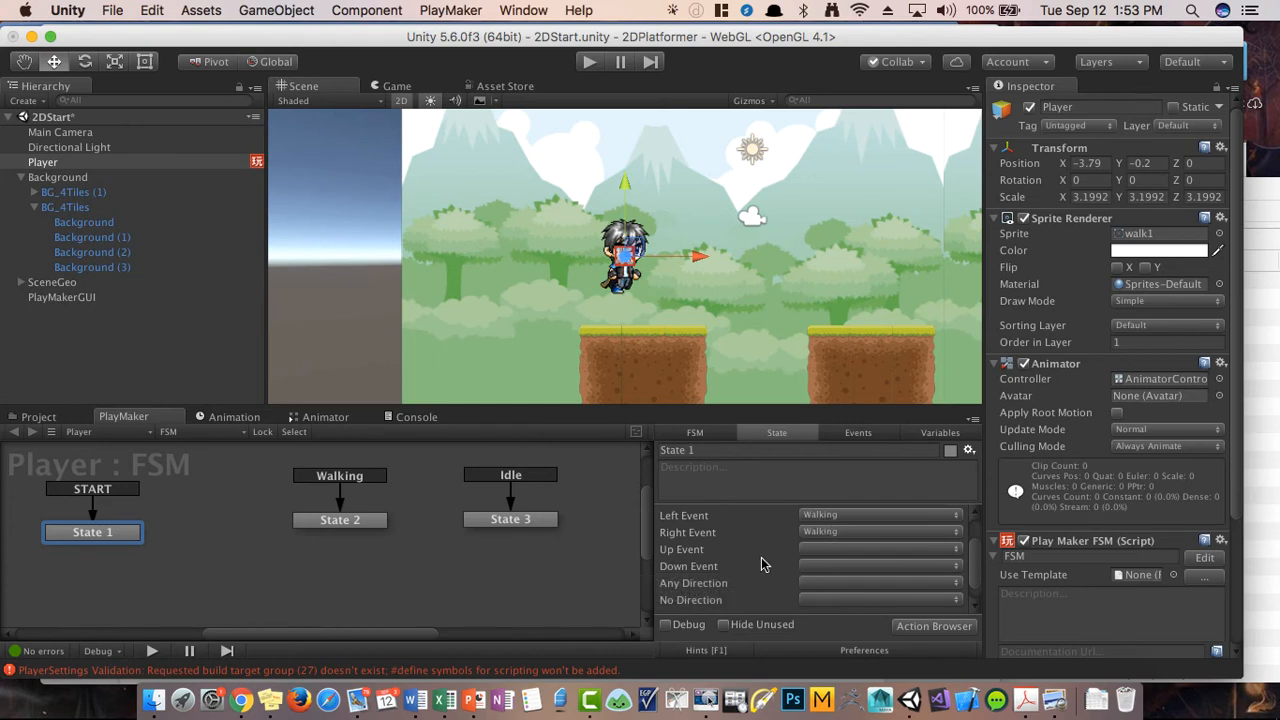
{"action": "scroll", "coordinate": [762, 565], "scroll_direction": "down", "scroll_amount": 1}
{"action": "scroll", "coordinate": [750, 564], "scroll_direction": "up", "scroll_amount": 3}
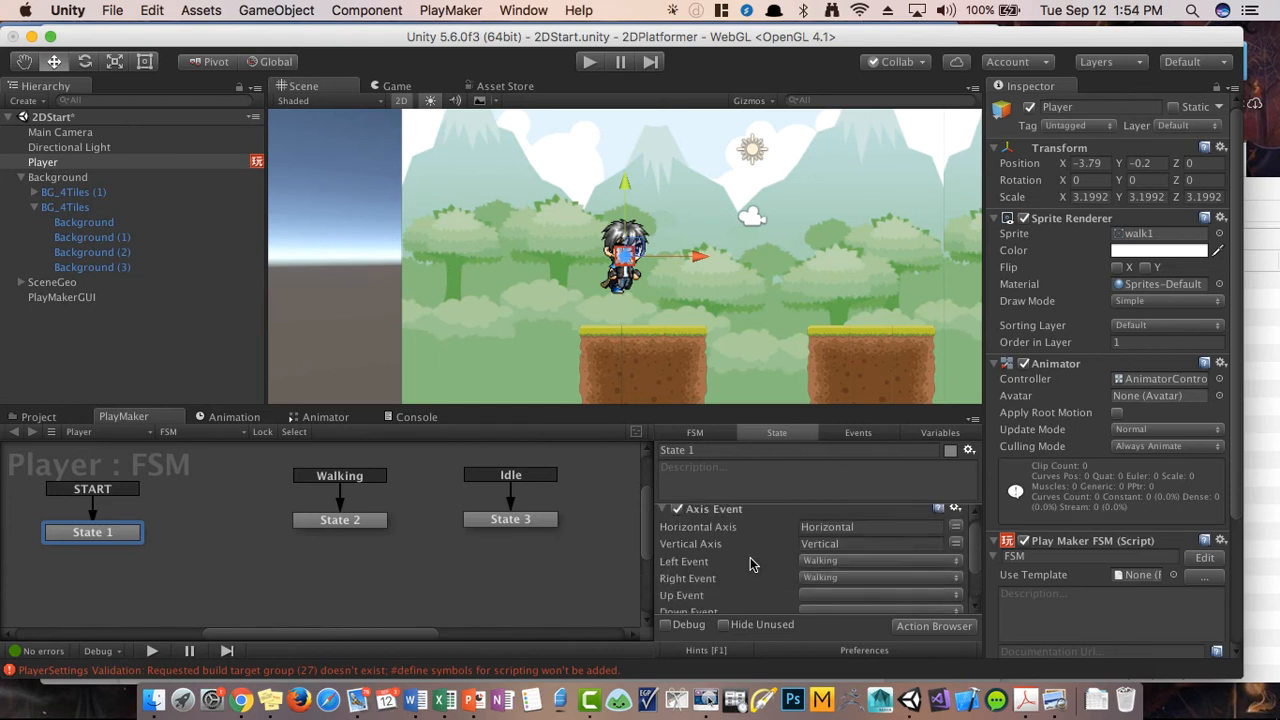
{"action": "left_click", "coordinate": [846, 561]}
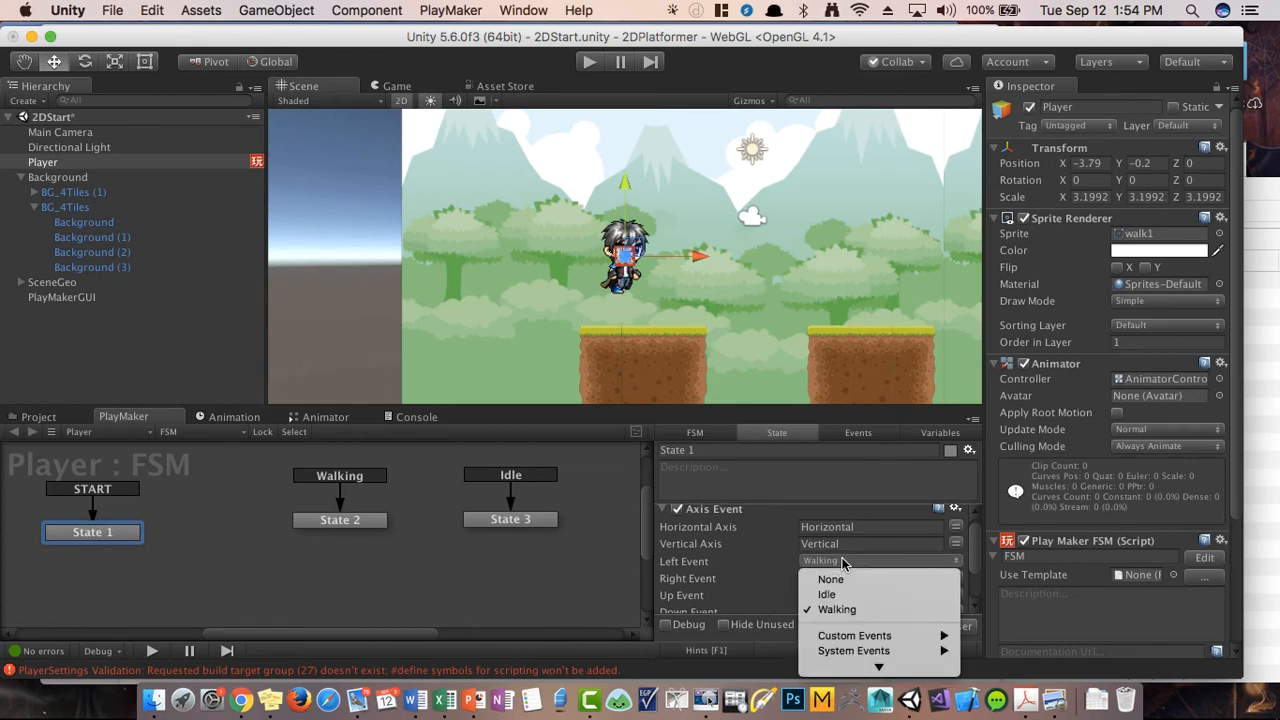
{"action": "left_click", "coordinate": [778, 593]}
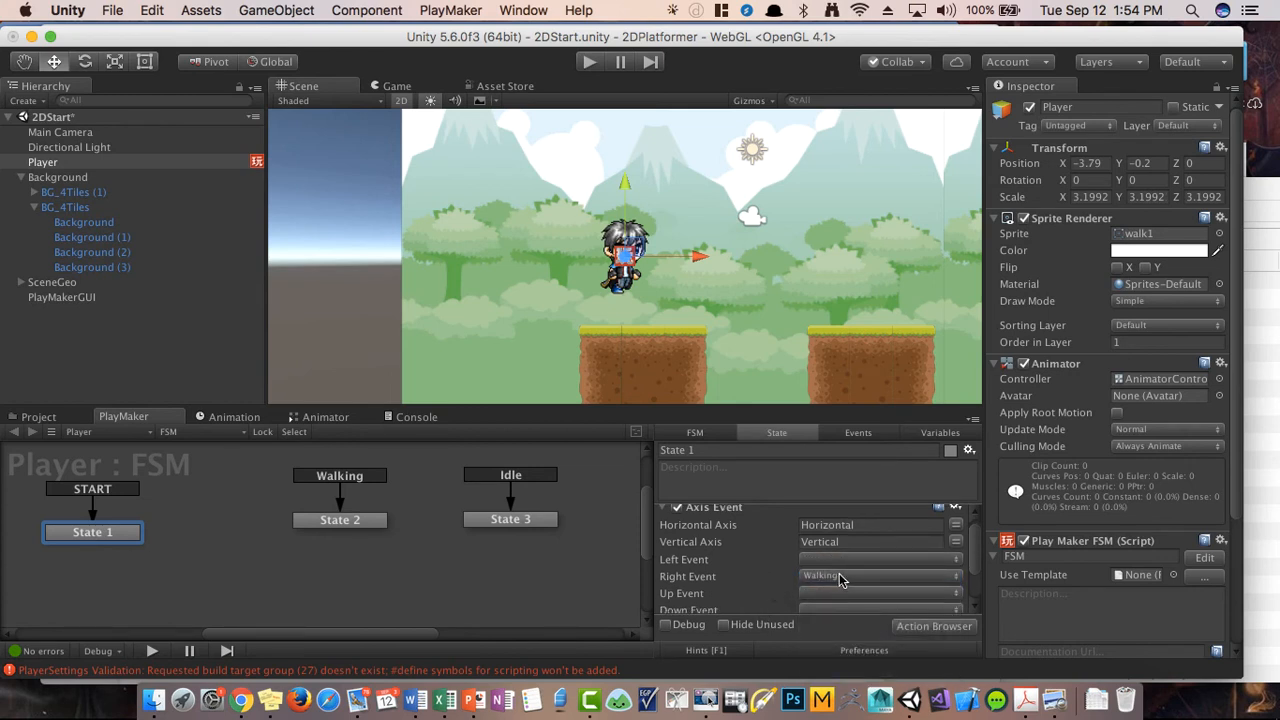
Step: Set the No Direction event of State 1's Axis Event action to Idle
{"action": "scroll", "coordinate": [752, 590], "scroll_direction": "down", "scroll_amount": 3}
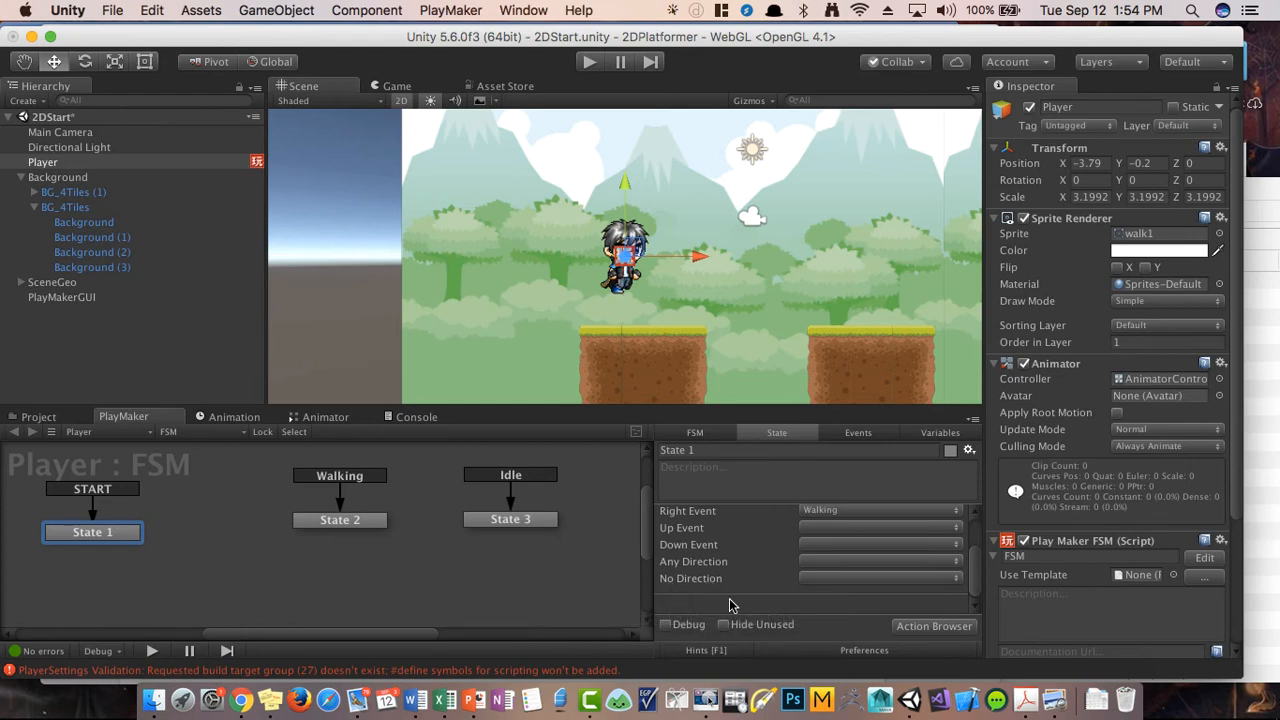
{"action": "left_click", "coordinate": [806, 579]}
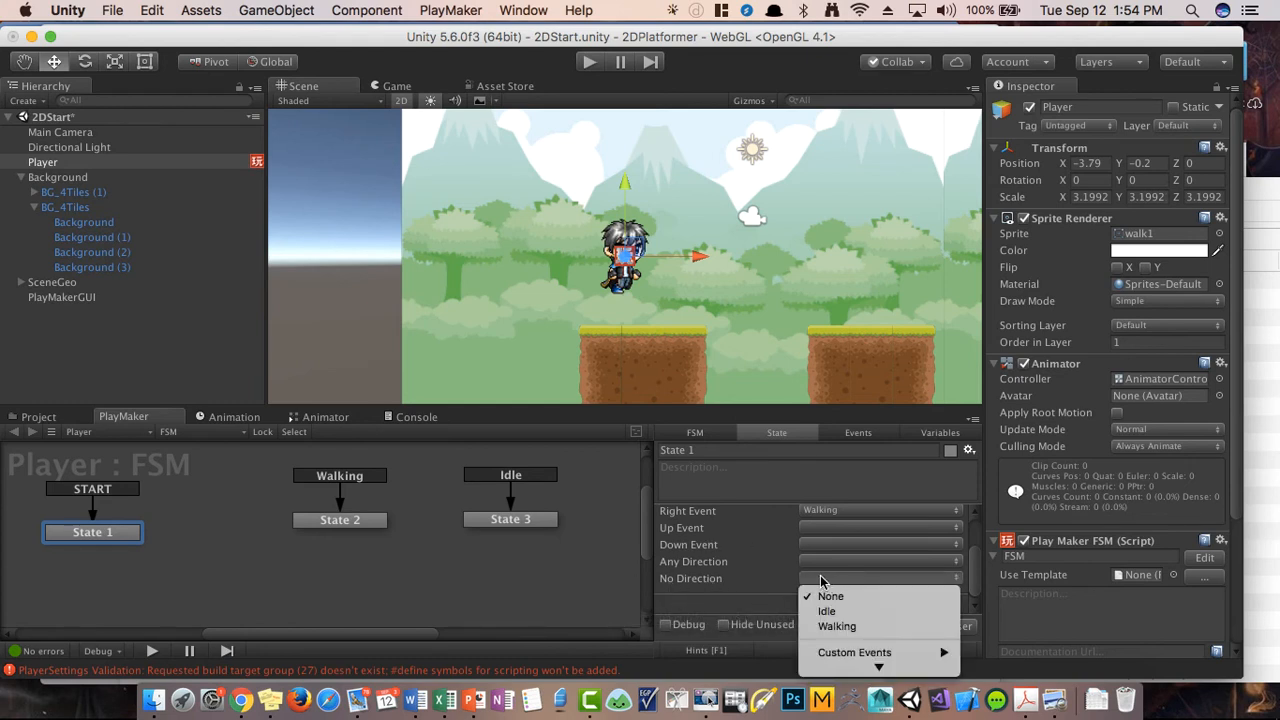
{"action": "left_click", "coordinate": [827, 611]}
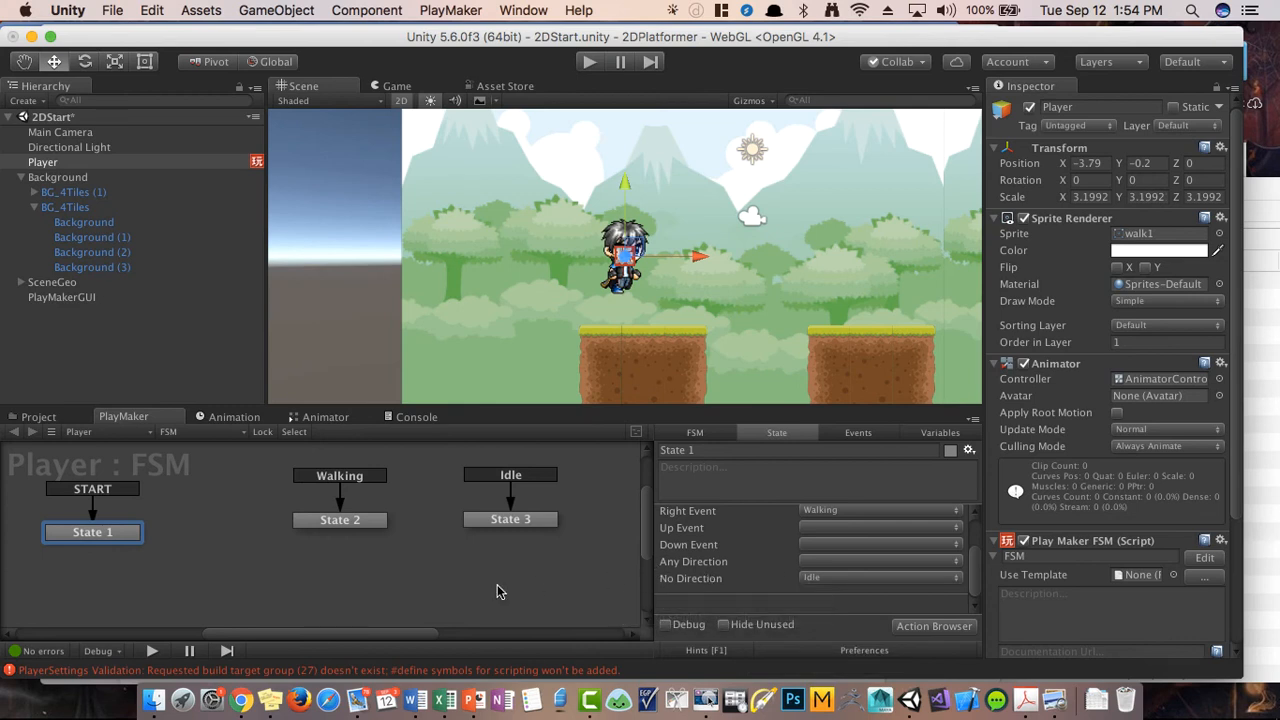
Step: Play the scene, inspect which FSM state is active and what each state contains, and stop playback
{"action": "left_click", "coordinate": [589, 61]}
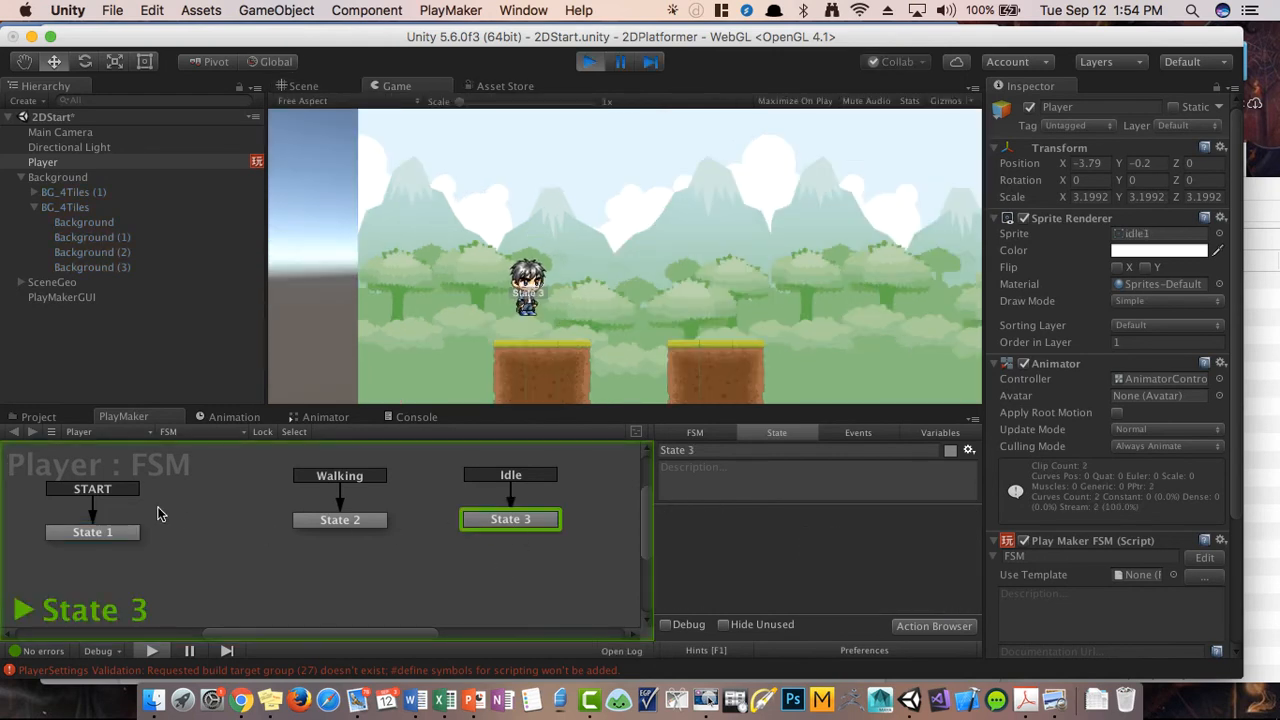
{"action": "left_click", "coordinate": [84, 536]}
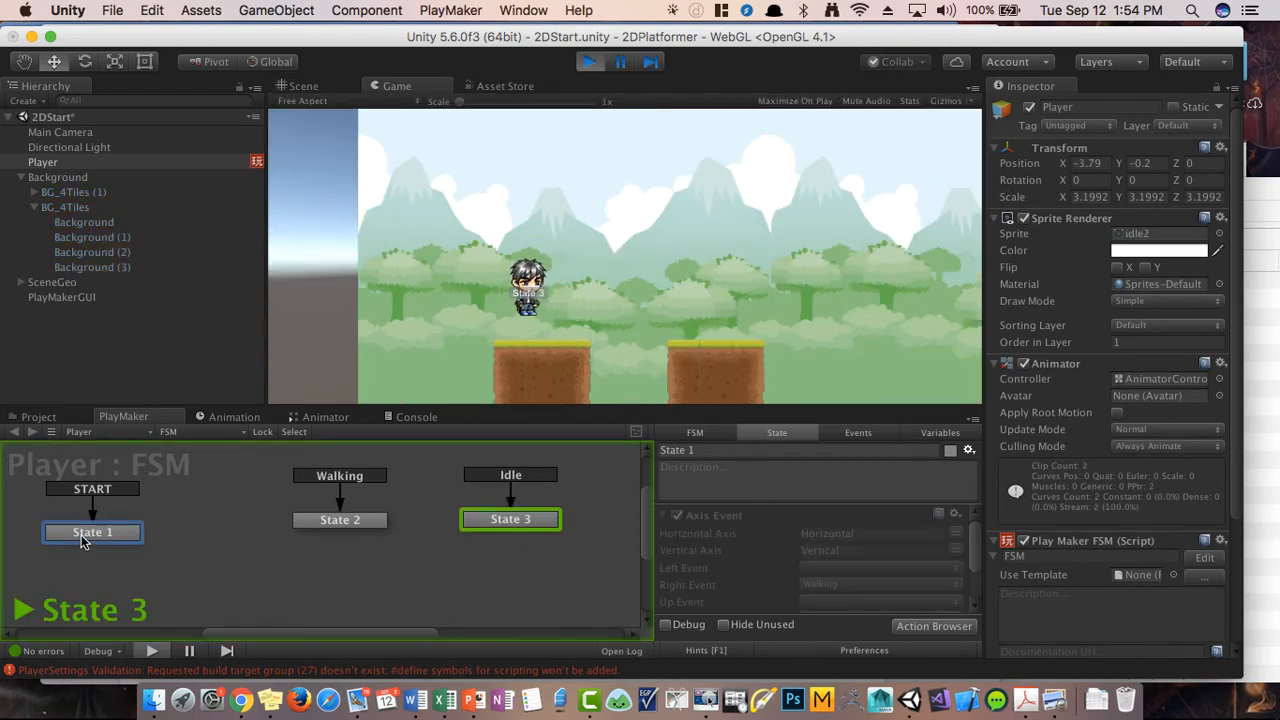
{"action": "left_click", "coordinate": [515, 522]}
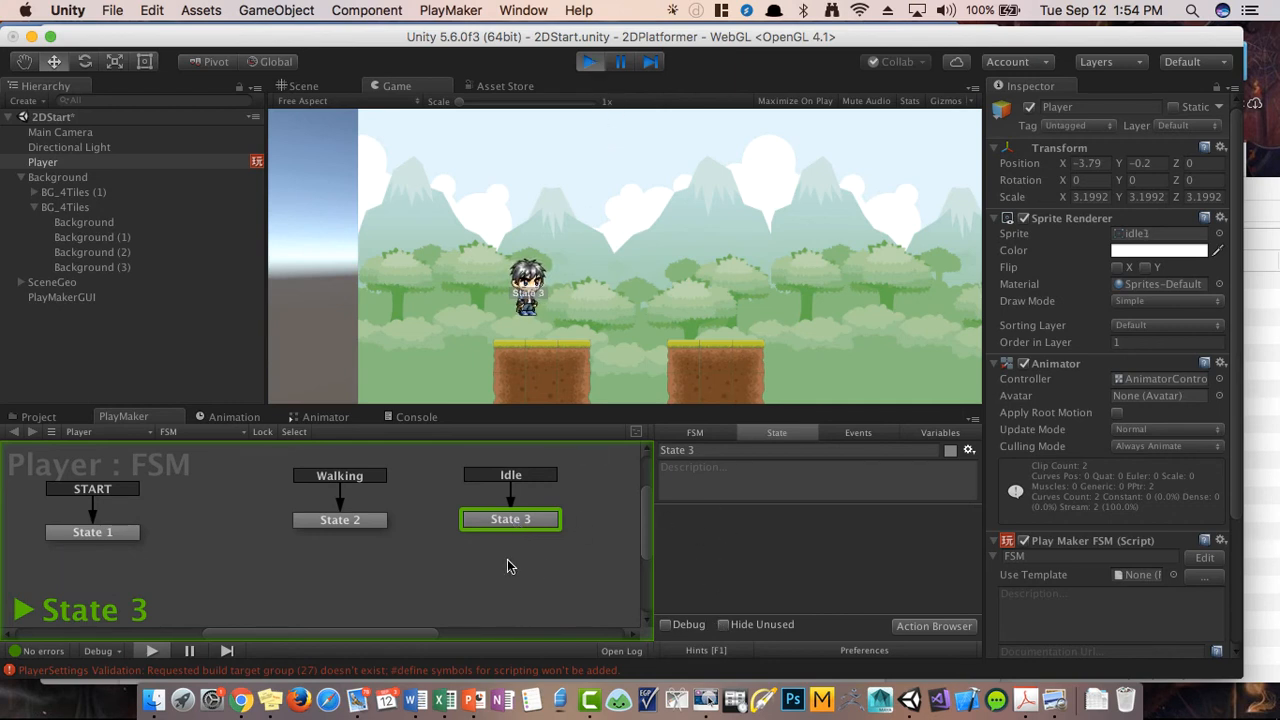
{"action": "left_click", "coordinate": [333, 519]}
{"action": "left_click_drag", "start_coordinate": [515, 519], "coordinate": [506, 519]}
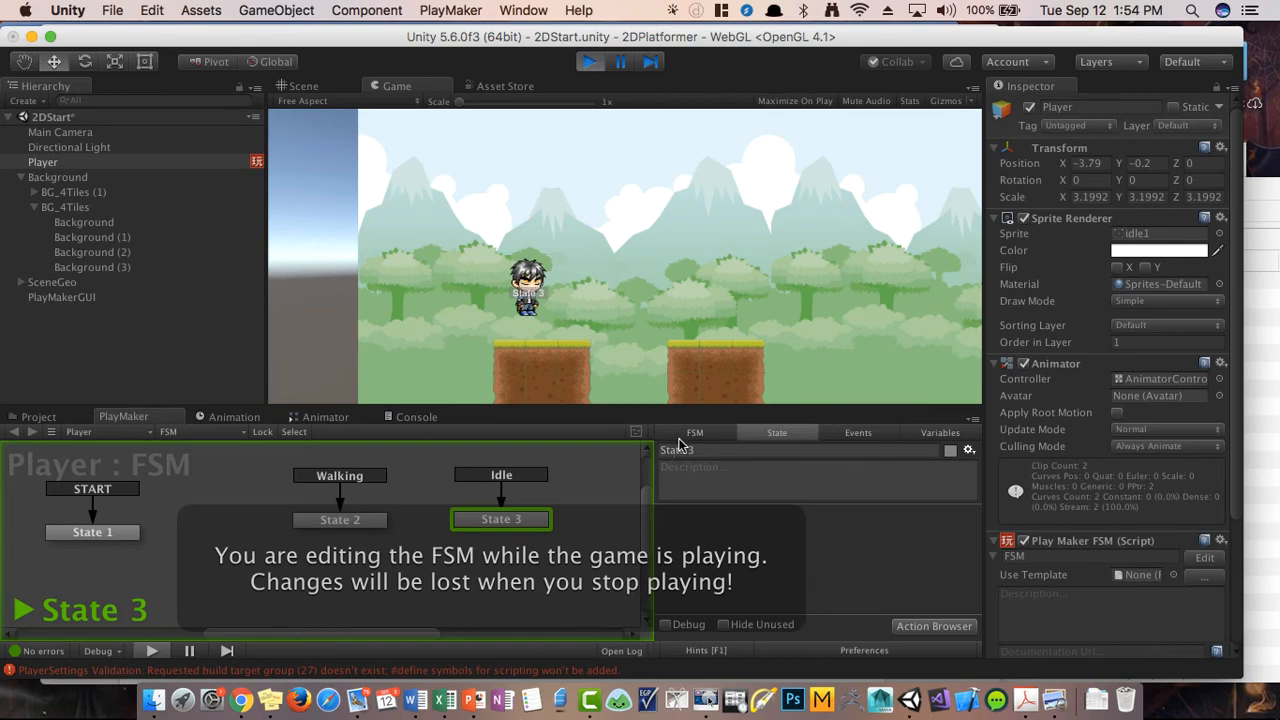
{"action": "left_click", "coordinate": [592, 62]}
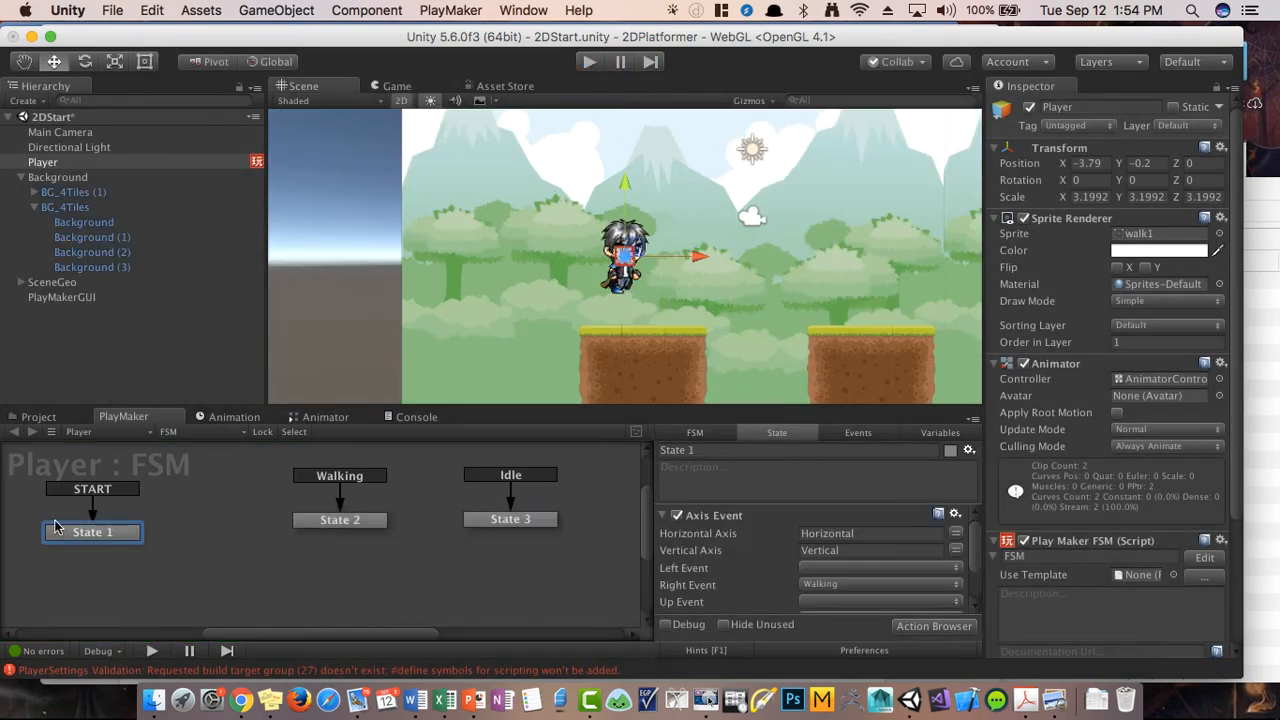
Step: Copy the Axis Event action from State 1 and paste it into State 3 and State 2
{"action": "left_click", "coordinate": [740, 516]}
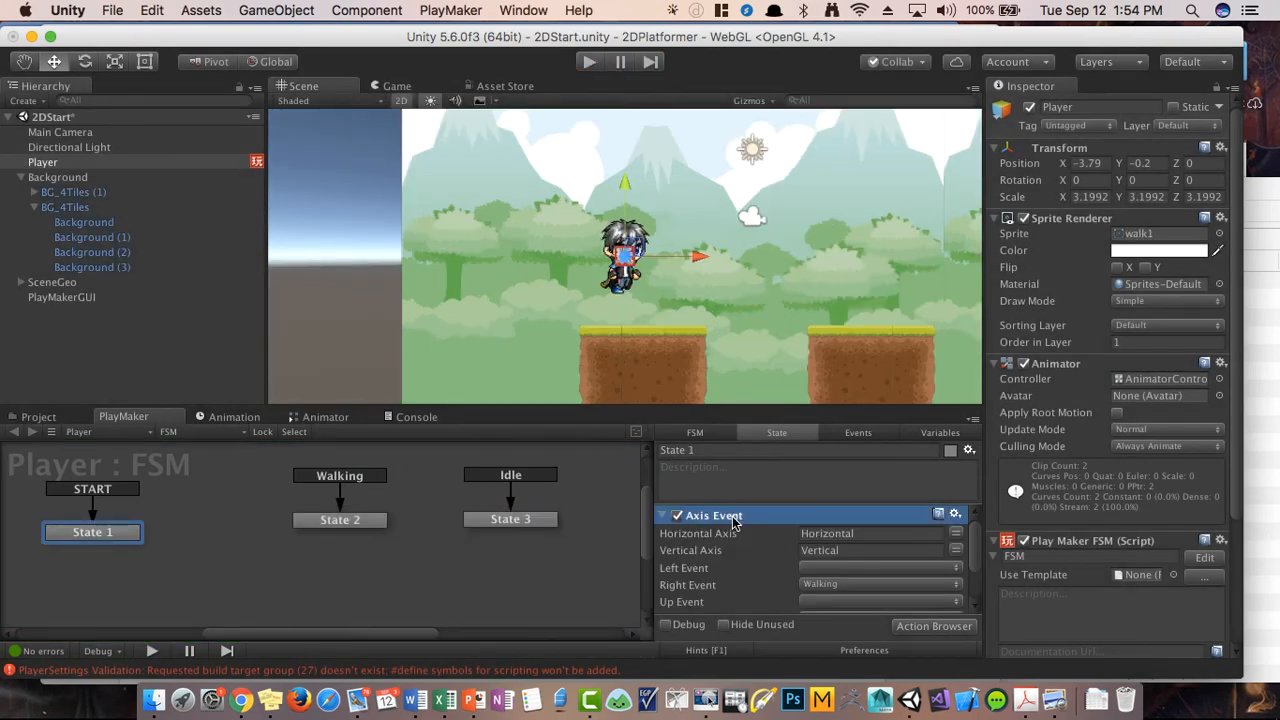
{"action": "right_click", "coordinate": [738, 520]}
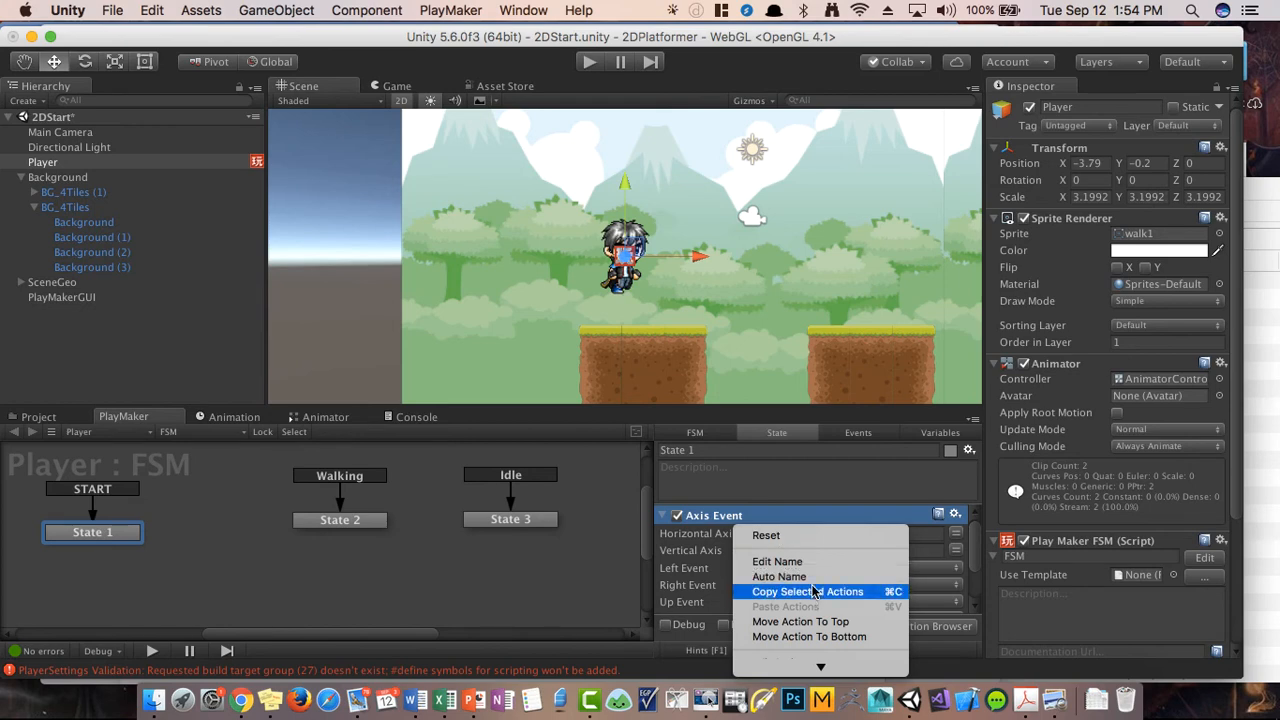
{"action": "left_click", "coordinate": [813, 591]}
{"action": "left_click", "coordinate": [540, 522]}
{"action": "right_click", "coordinate": [745, 535]}
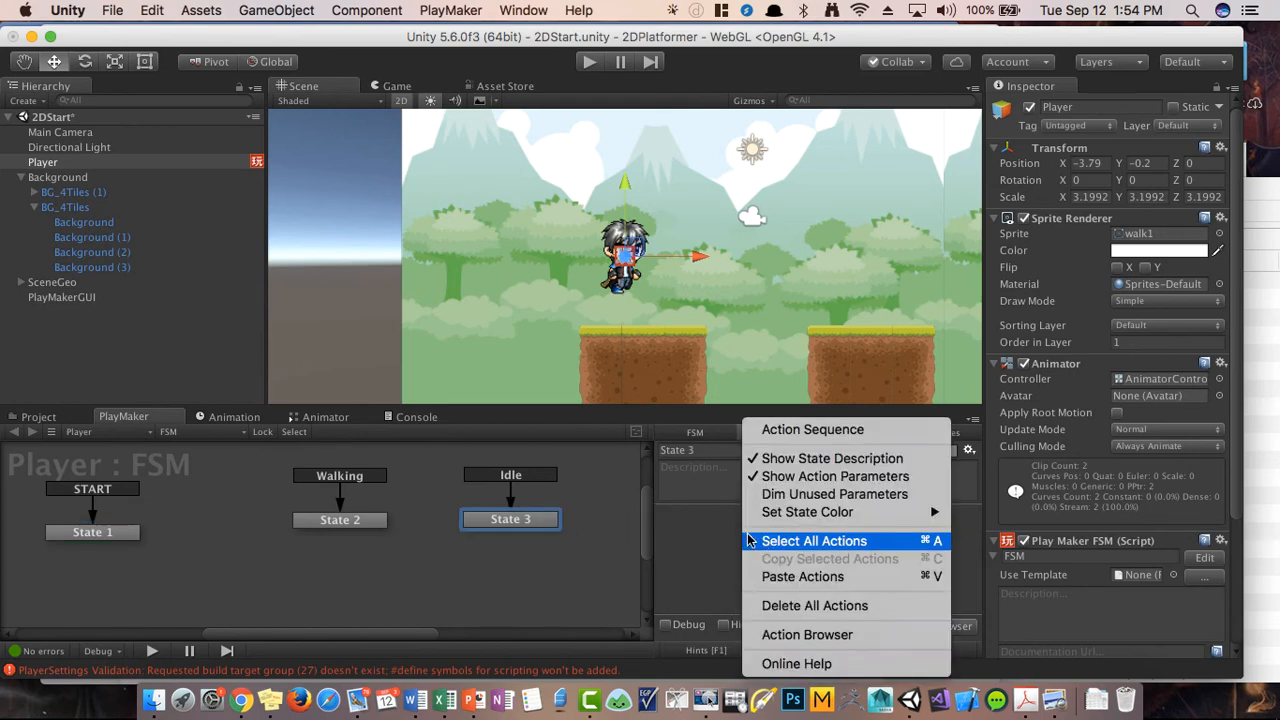
{"action": "left_click", "coordinate": [797, 577]}
{"action": "left_click", "coordinate": [370, 524]}
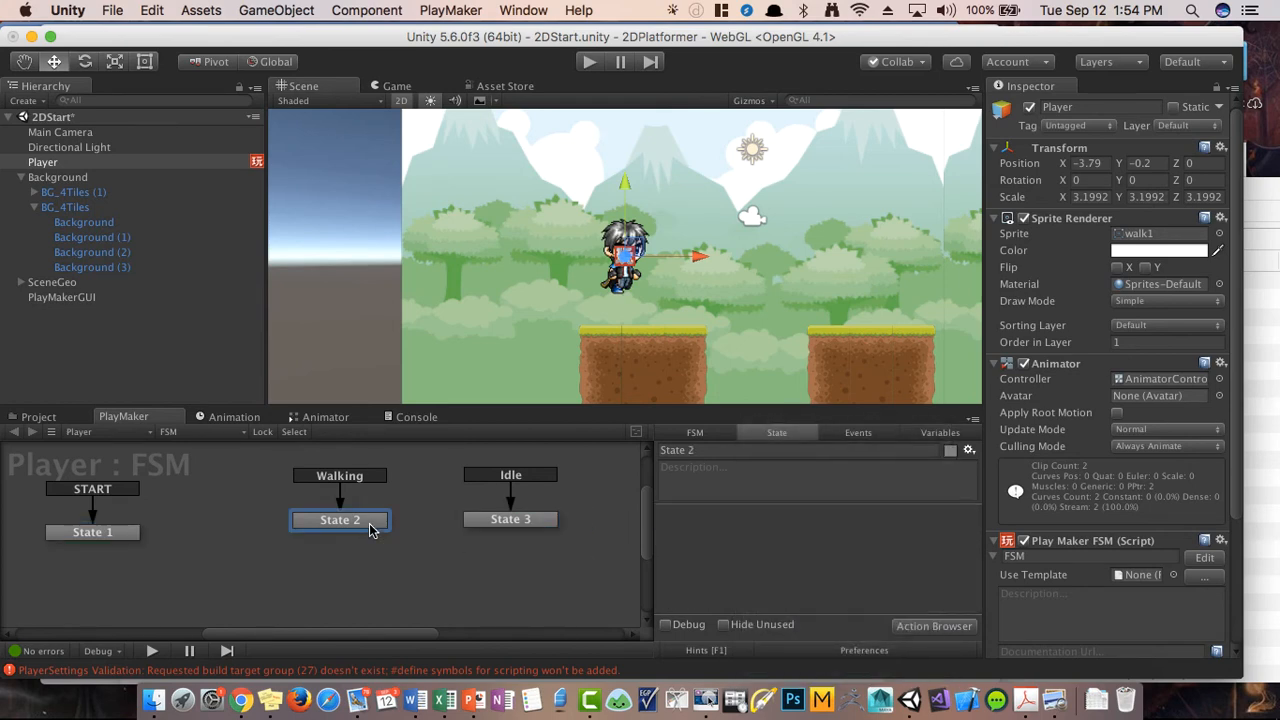
{"action": "right_click", "coordinate": [818, 535]}
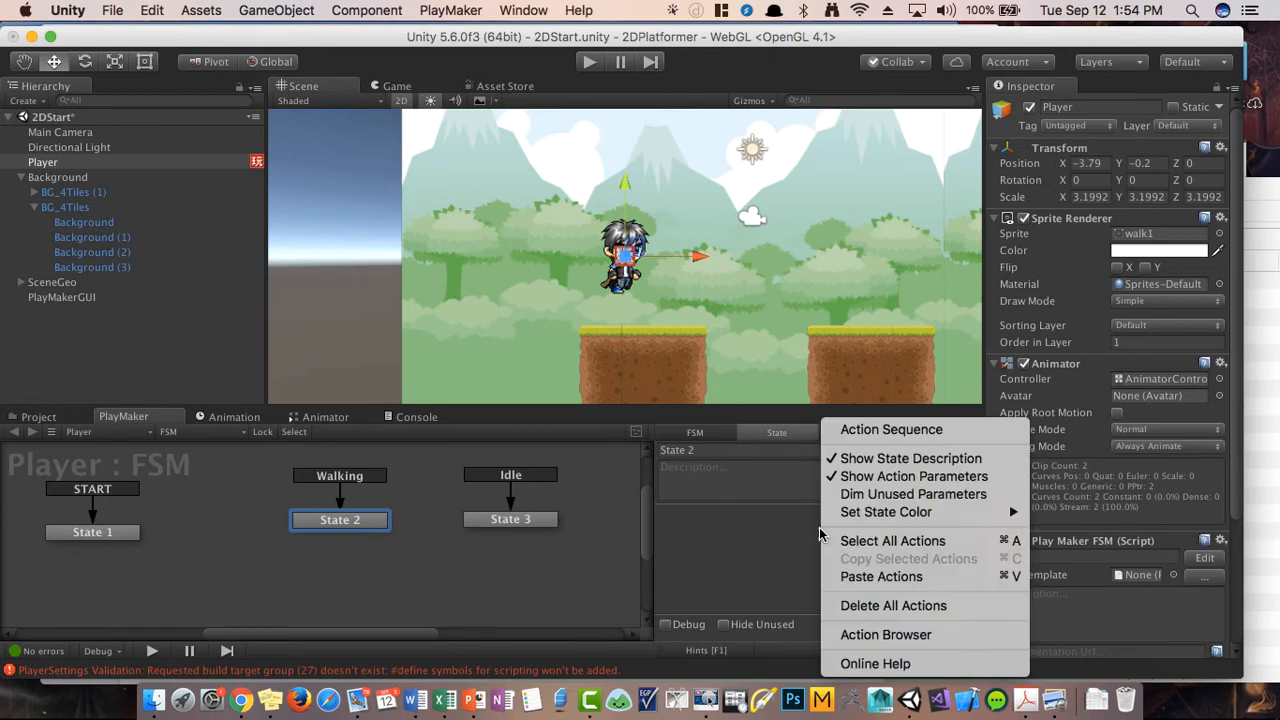
{"action": "left_click", "coordinate": [857, 577]}
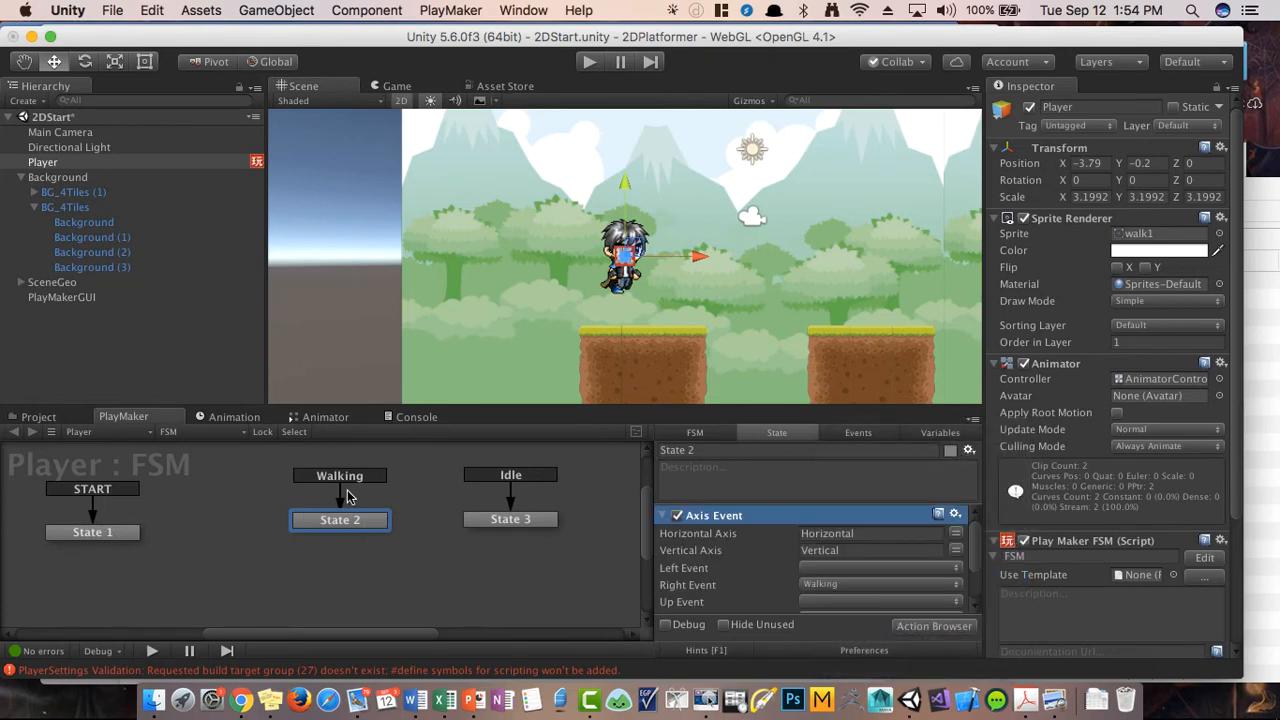
Step: Compare the Axis Event settings in State 2 and State 3, and collapse the action's parameters
{"action": "left_click", "coordinate": [520, 522]}
{"action": "left_click", "coordinate": [372, 522]}
{"action": "left_click", "coordinate": [534, 523]}
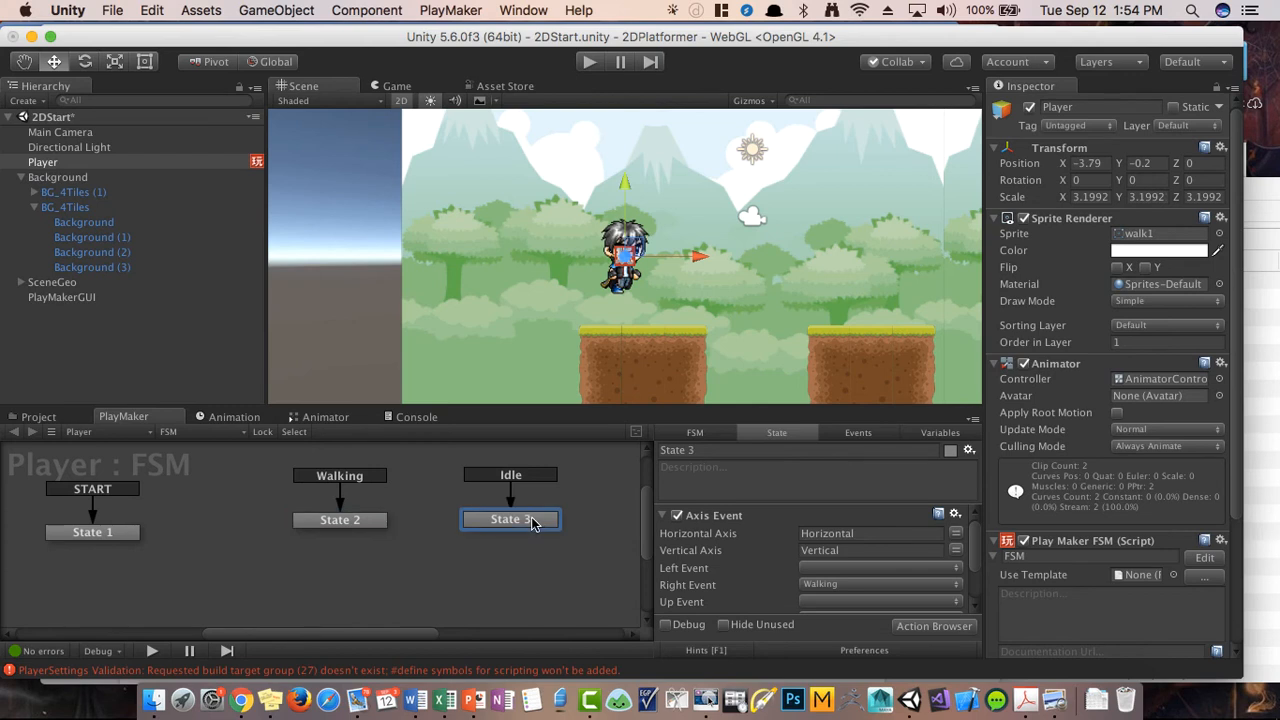
{"action": "left_click", "coordinate": [348, 524]}
{"action": "left_click", "coordinate": [549, 519]}
{"action": "left_click", "coordinate": [336, 531]}
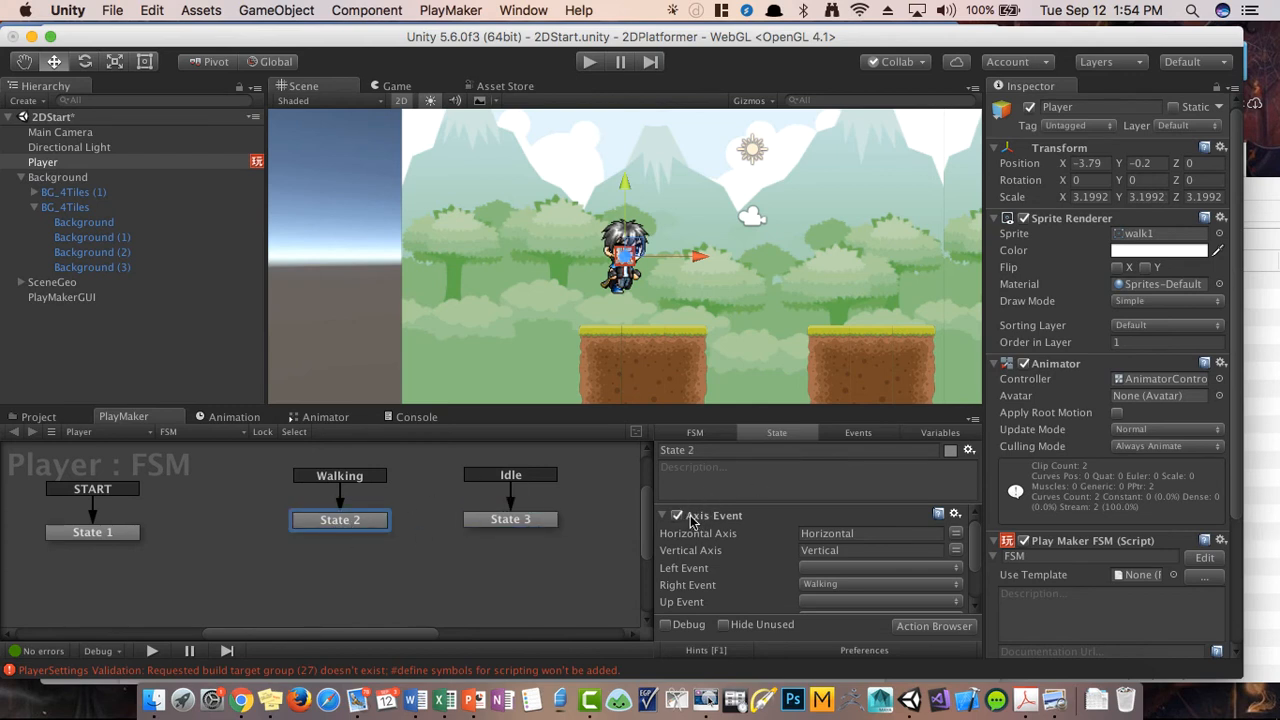
{"action": "scroll", "coordinate": [798, 566], "scroll_direction": "down", "scroll_amount": 2}
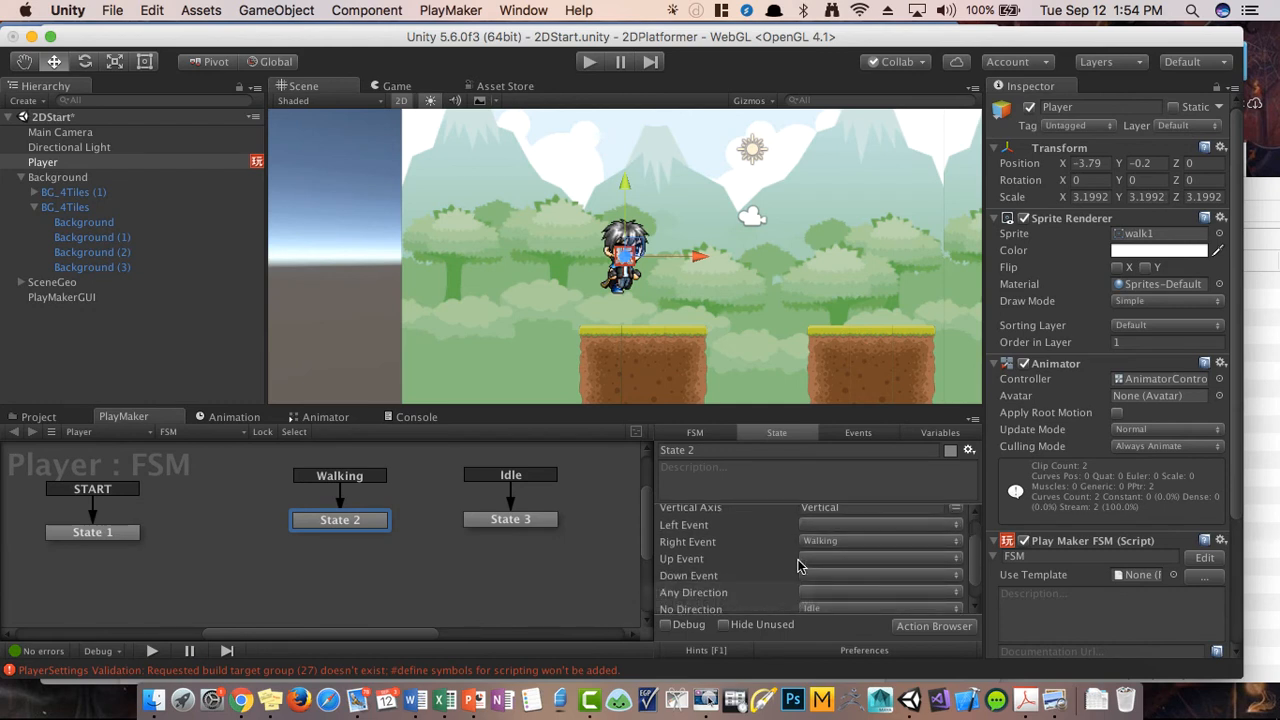
{"action": "scroll", "coordinate": [798, 566], "scroll_direction": "up", "scroll_amount": 2}
{"action": "left_click_drag", "start_coordinate": [530, 520], "coordinate": [540, 520]}
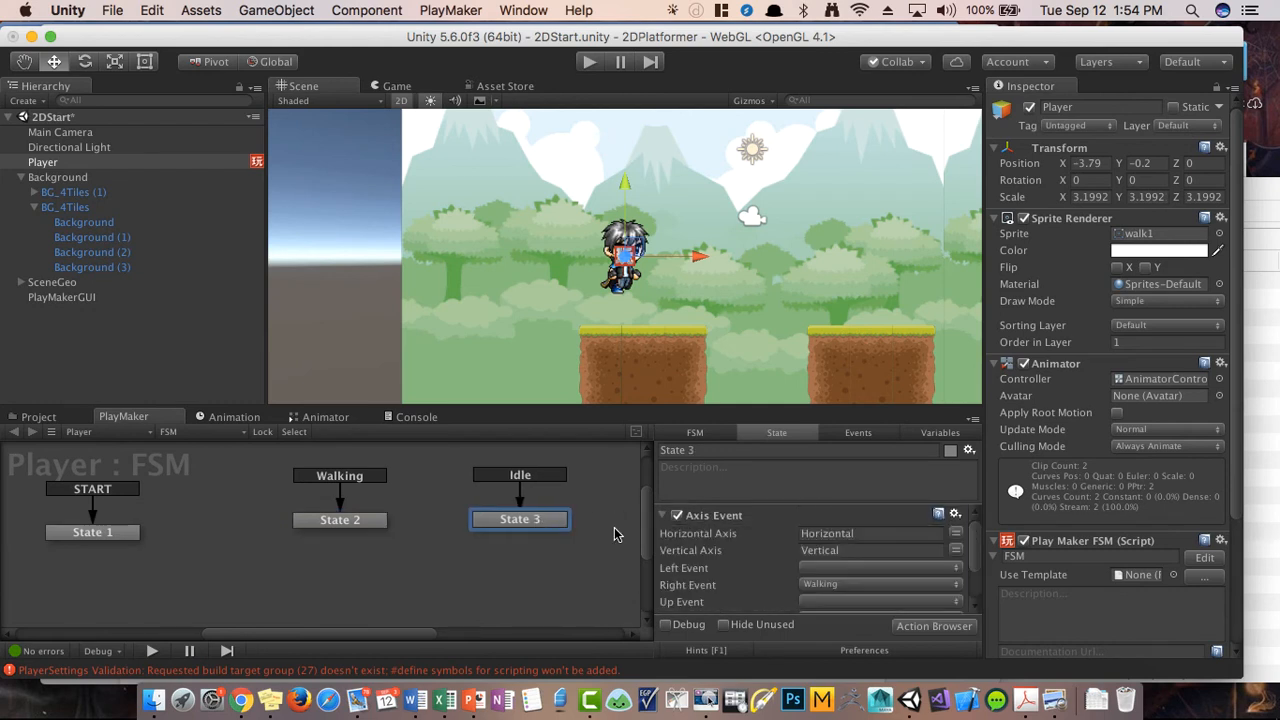
{"action": "left_click", "coordinate": [663, 514]}
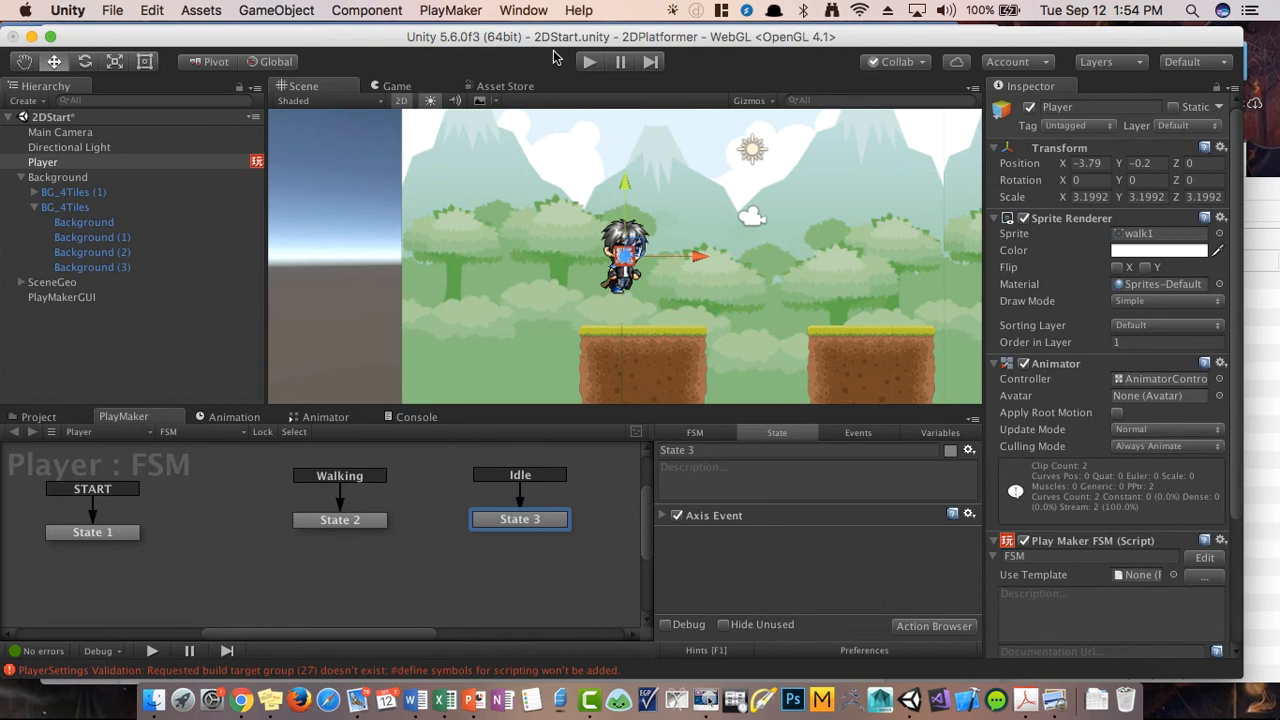
Step: Play the scene, test the switch between the idle and walking states with rightward input, and stop playback
{"action": "left_click", "coordinate": [590, 61]}
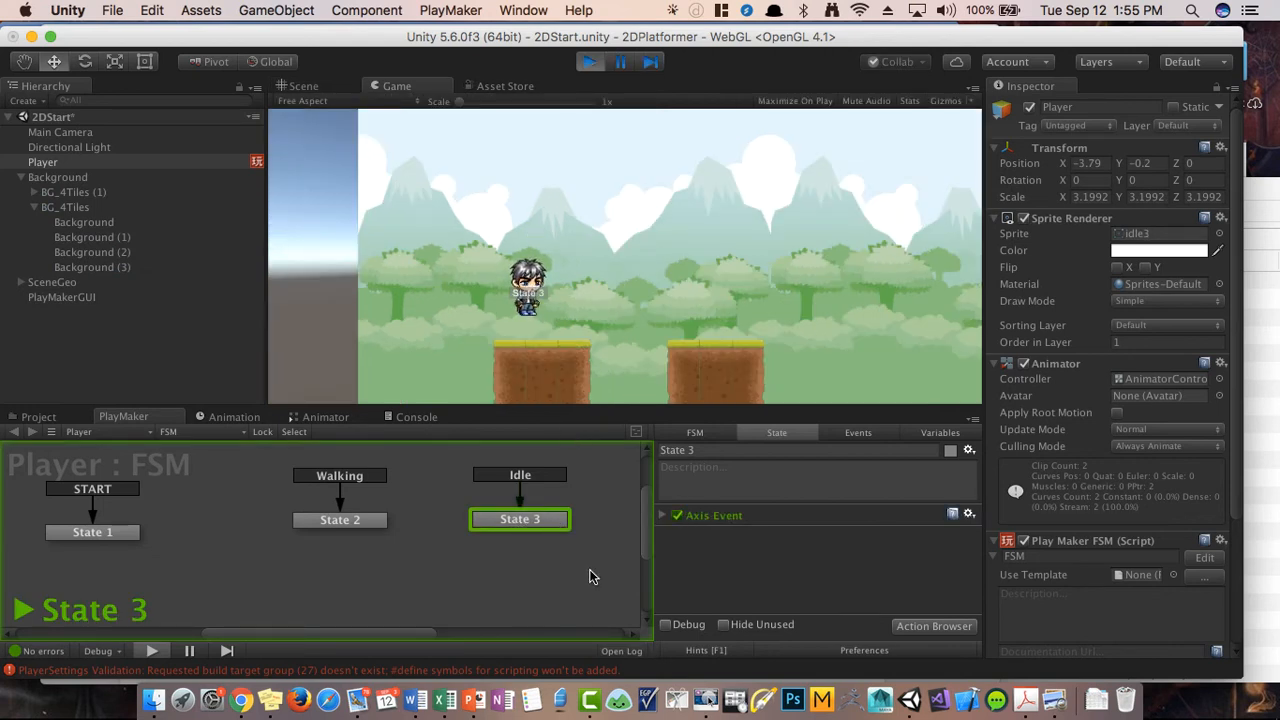
{"action": "key", "text": "Right"}
{"action": "key", "text": "Right"}
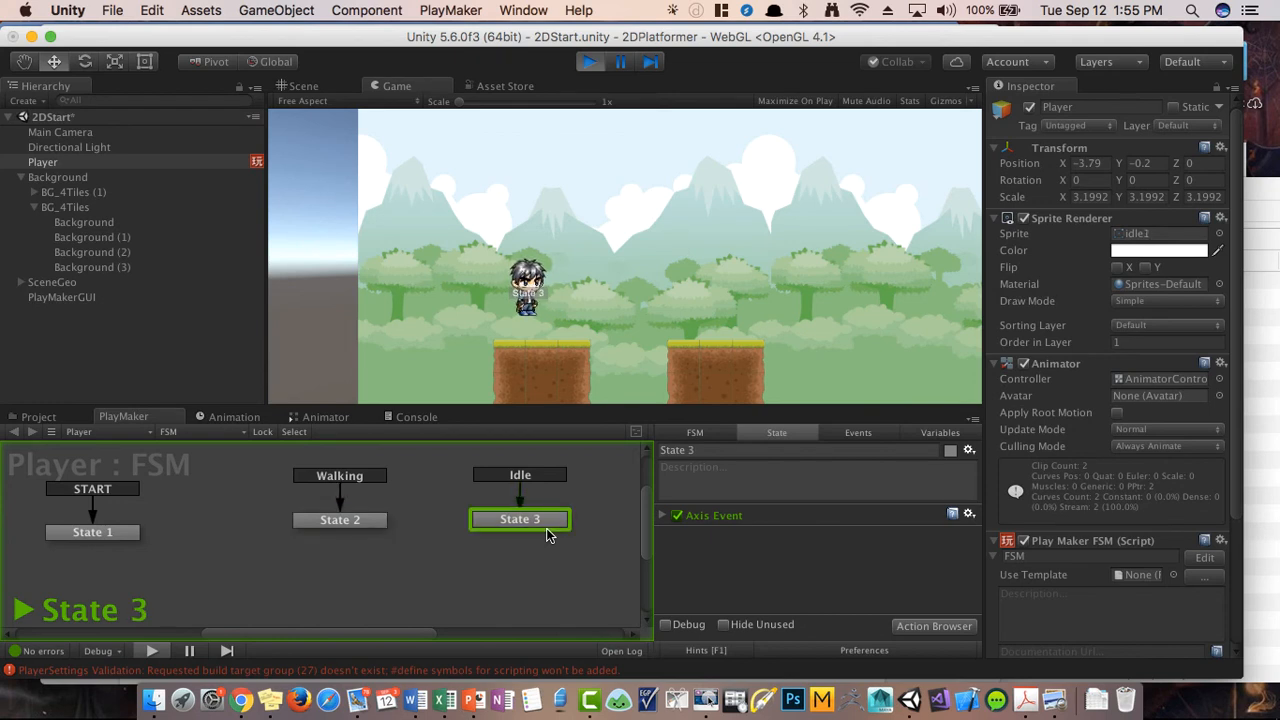
{"action": "key", "text": "Right"}
{"action": "key", "text": "Right"}
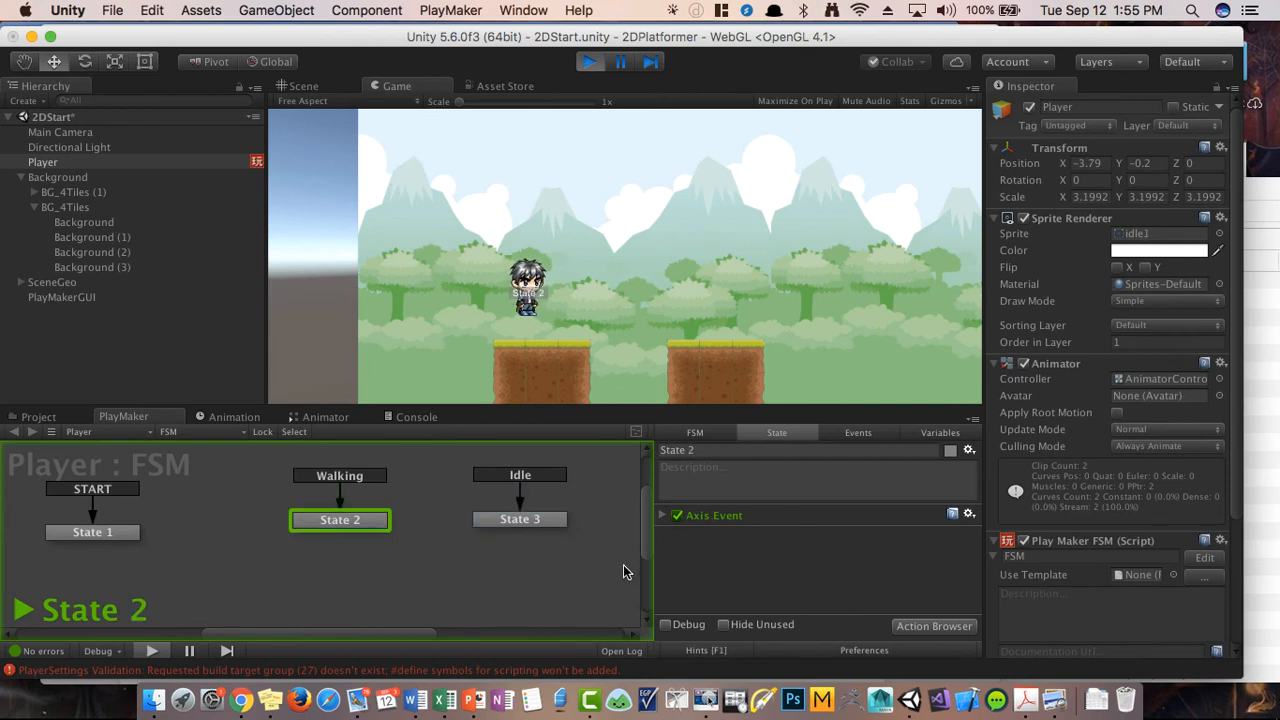
{"action": "left_click", "coordinate": [588, 62]}
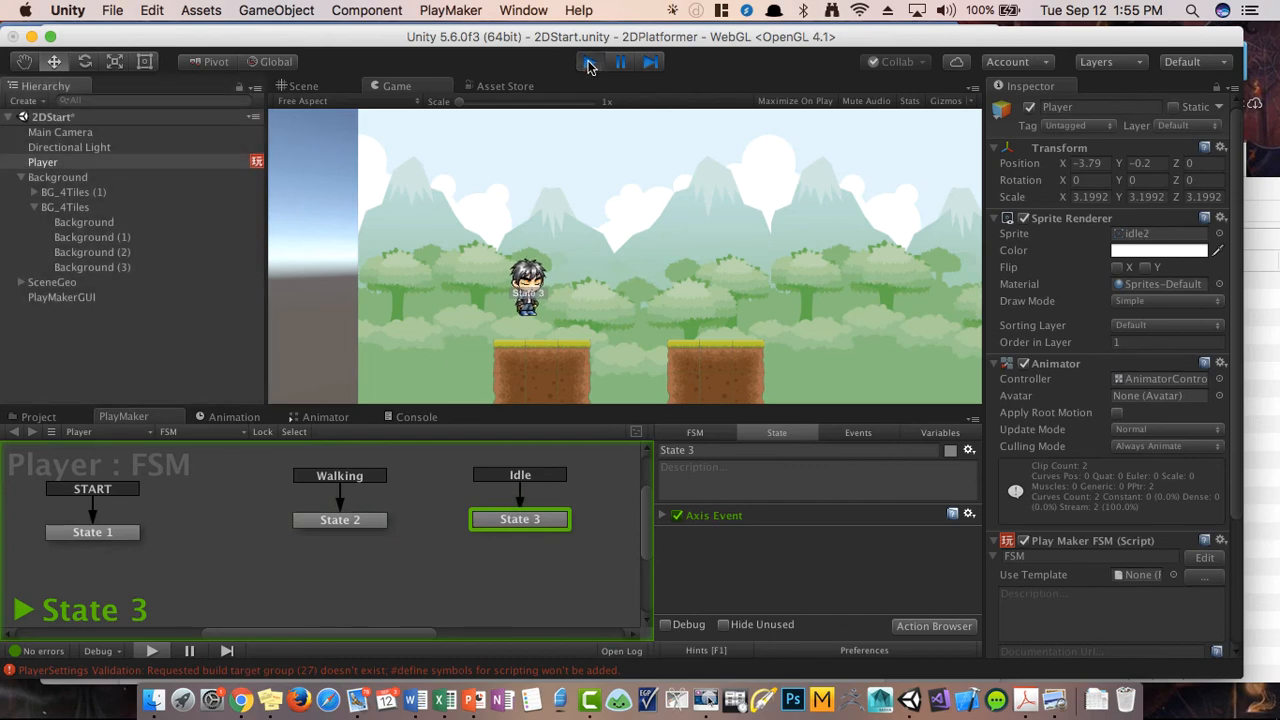
Step: Review the actions in State 2 and State 3, and inspect the Walking parameter in the Player's Animator
{"action": "left_click", "coordinate": [339, 520]}
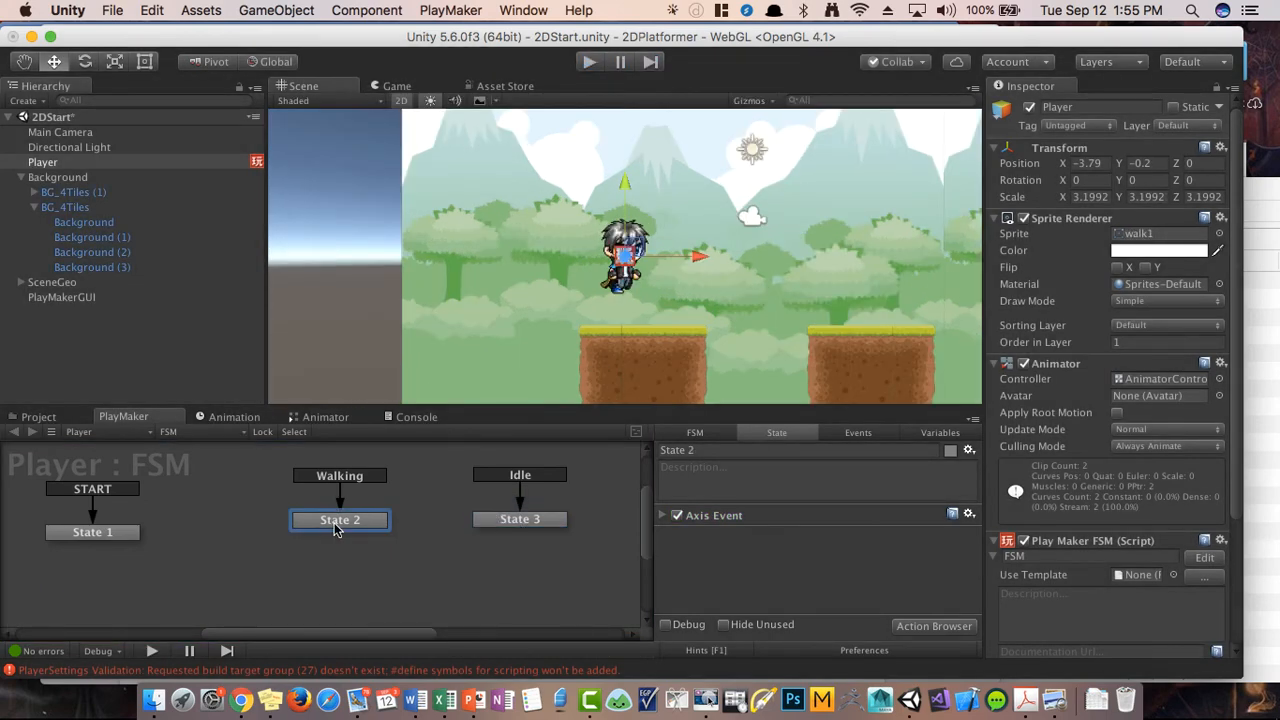
{"action": "left_click", "coordinate": [547, 519]}
{"action": "left_click", "coordinate": [339, 522]}
{"action": "left_click", "coordinate": [549, 524]}
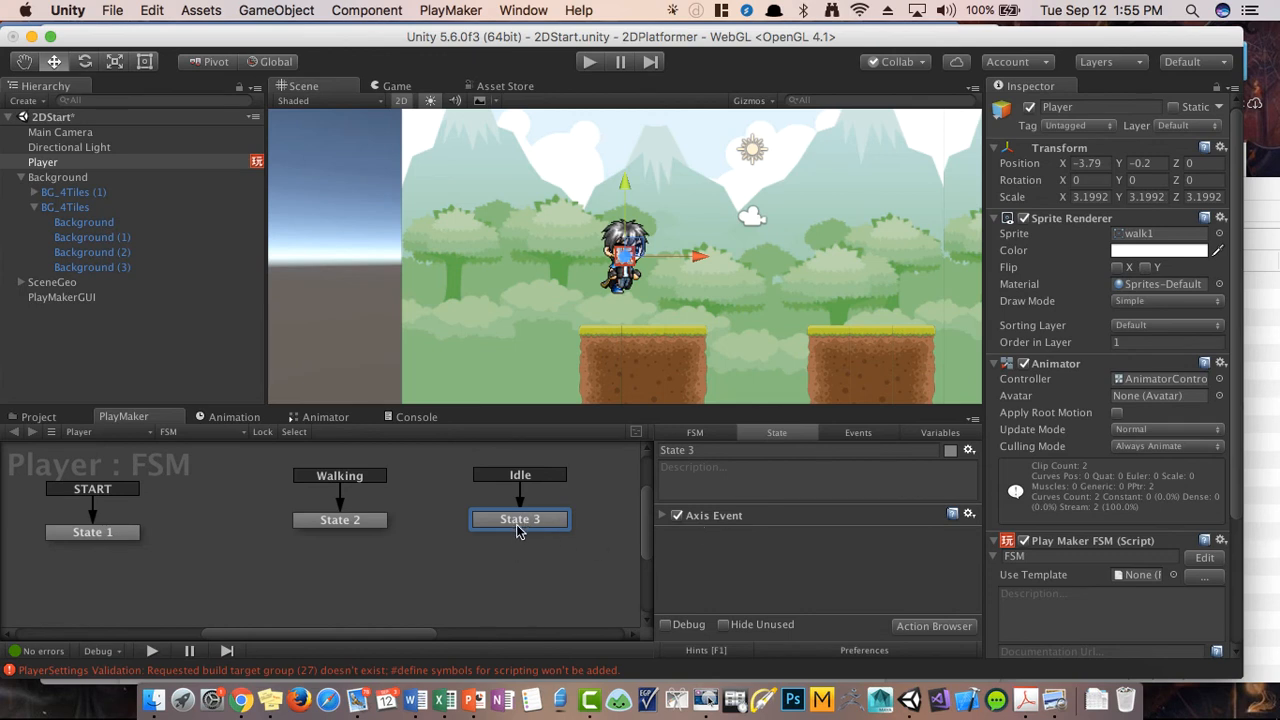
{"action": "left_click", "coordinate": [330, 417]}
{"action": "left_click", "coordinate": [38, 470]}
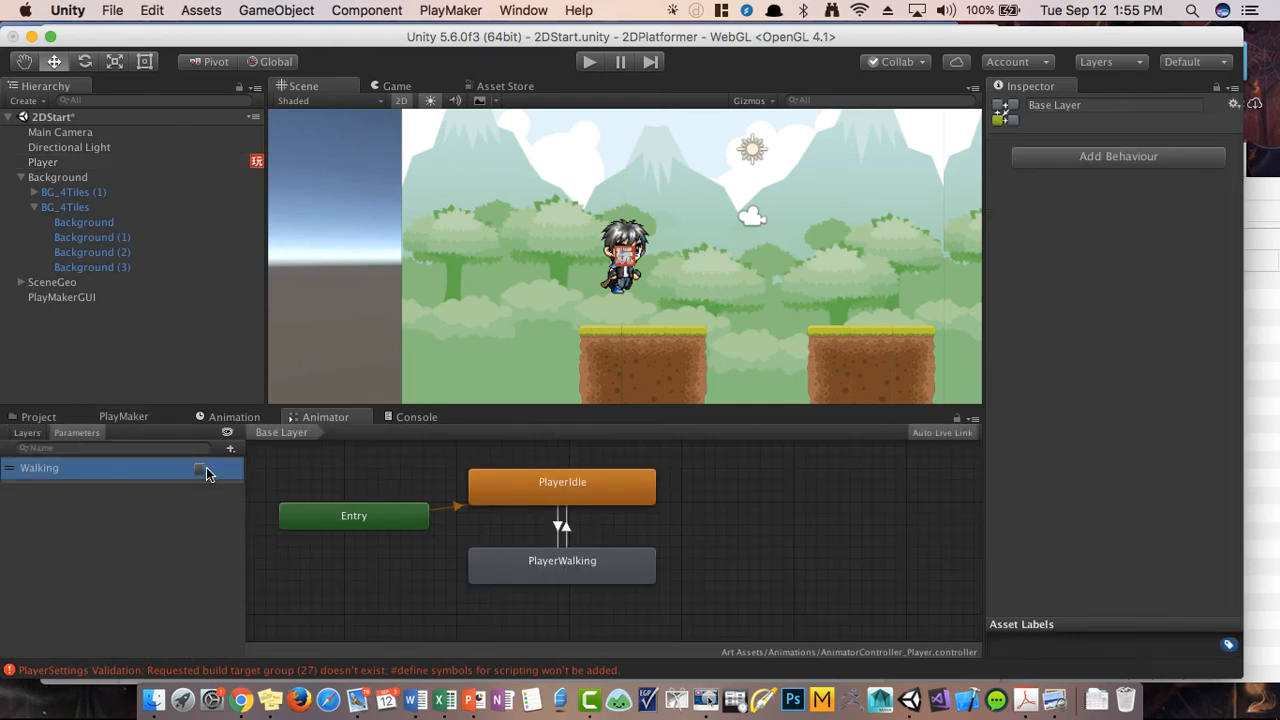
Step: Check the PlayerIdle state in the Animator, and add a Set Animator Bool action to the Player FSM's State 3
{"action": "left_click", "coordinate": [123, 417]}
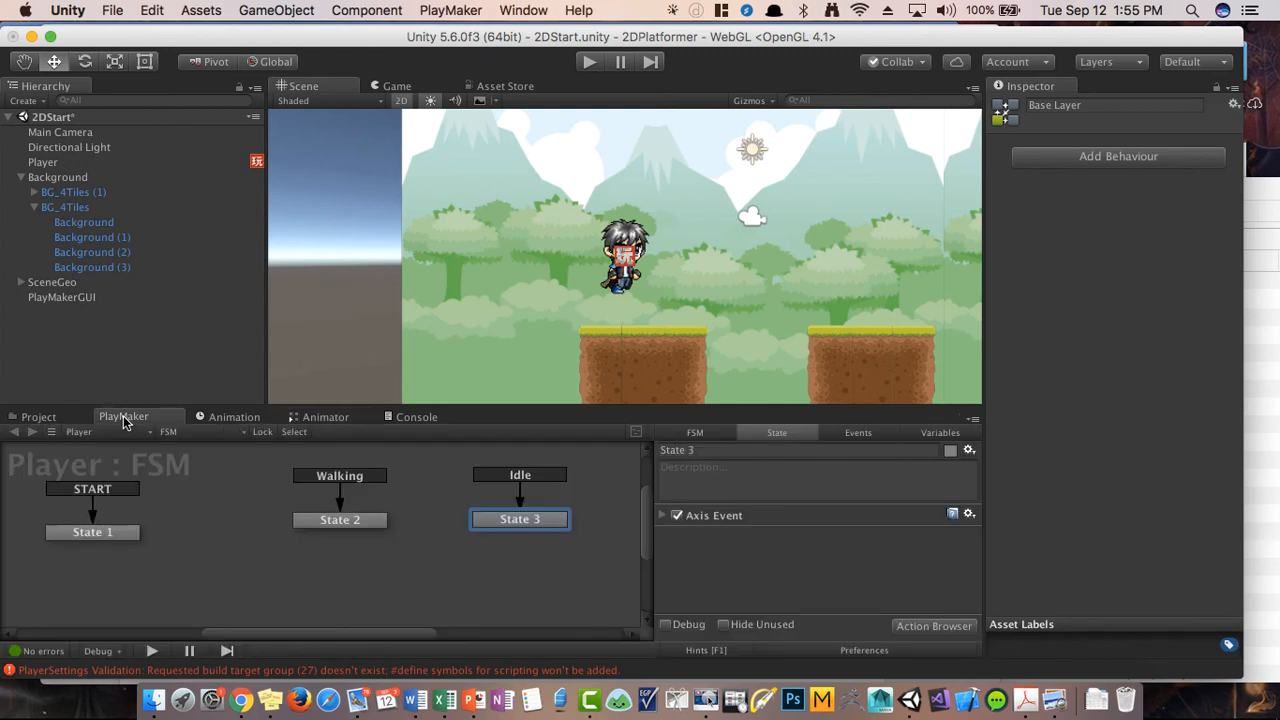
{"action": "left_click", "coordinate": [330, 417]}
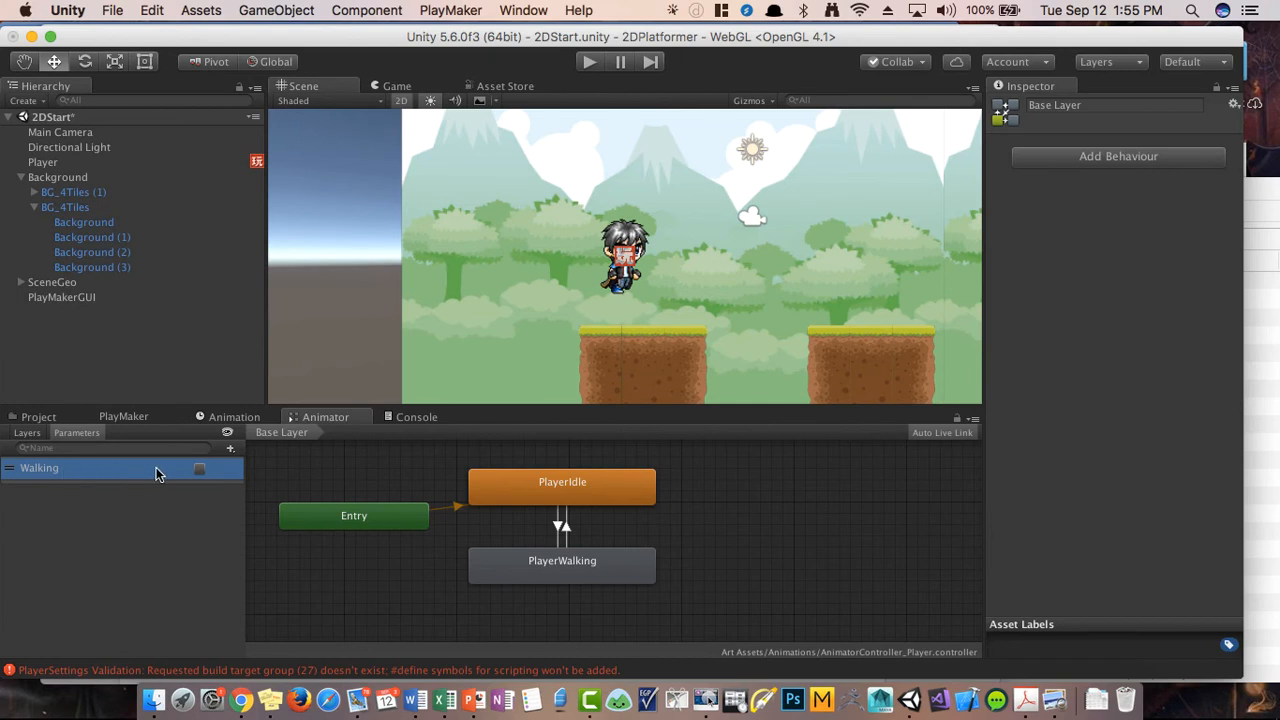
{"action": "left_click", "coordinate": [581, 487]}
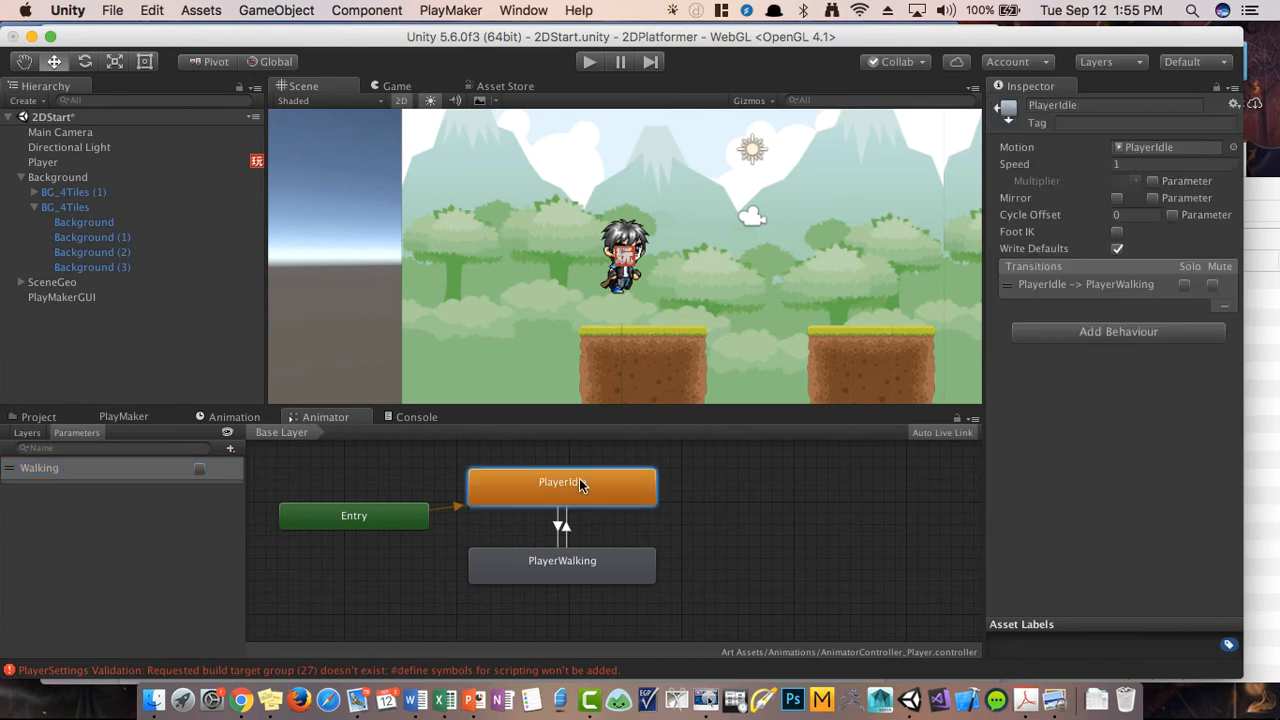
{"action": "left_click", "coordinate": [130, 420]}
{"action": "left_click", "coordinate": [535, 545]}
{"action": "left_click", "coordinate": [533, 518]}
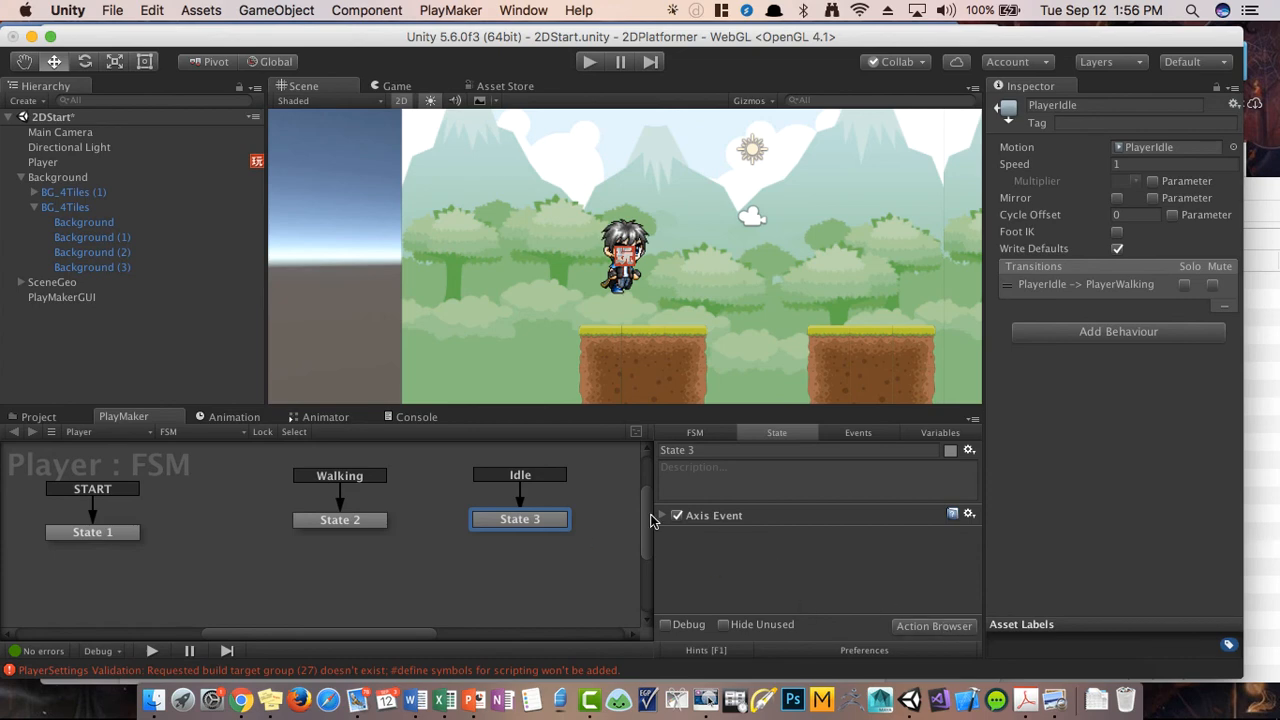
{"action": "left_click", "coordinate": [933, 626]}
{"action": "type", "text": "animator"}
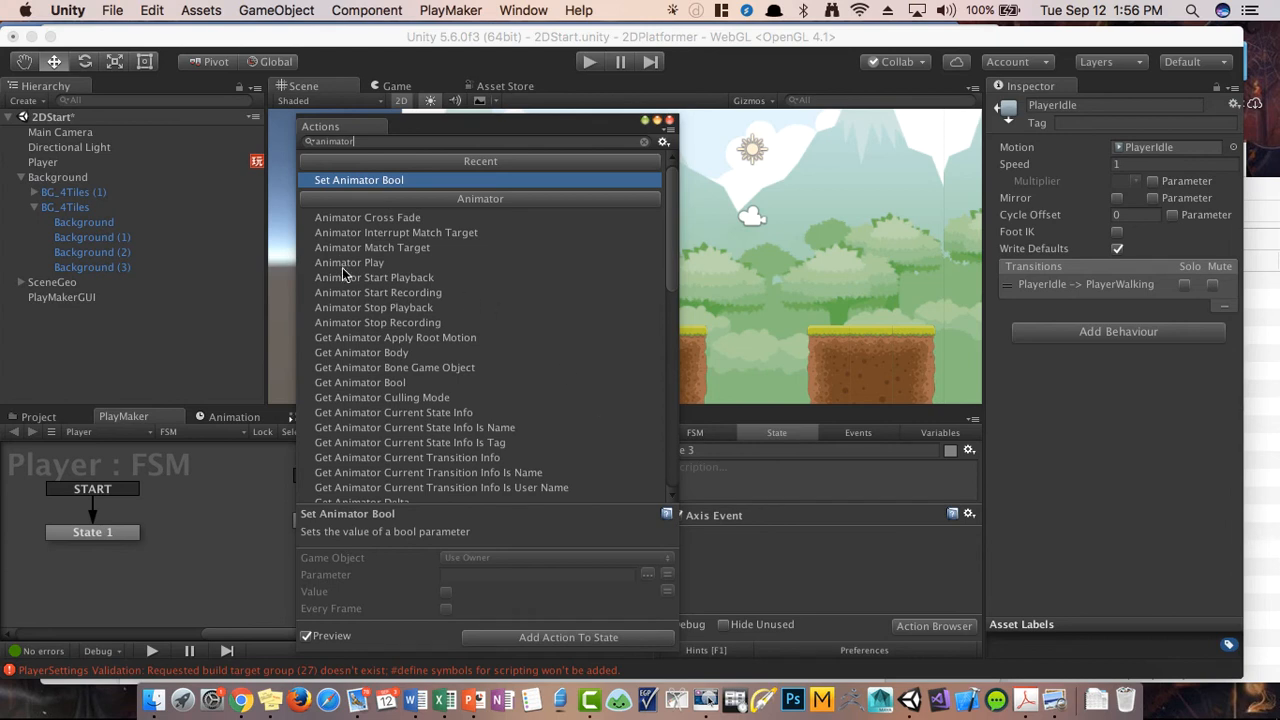
{"action": "scroll", "coordinate": [400, 370], "scroll_direction": "down", "scroll_amount": 5}
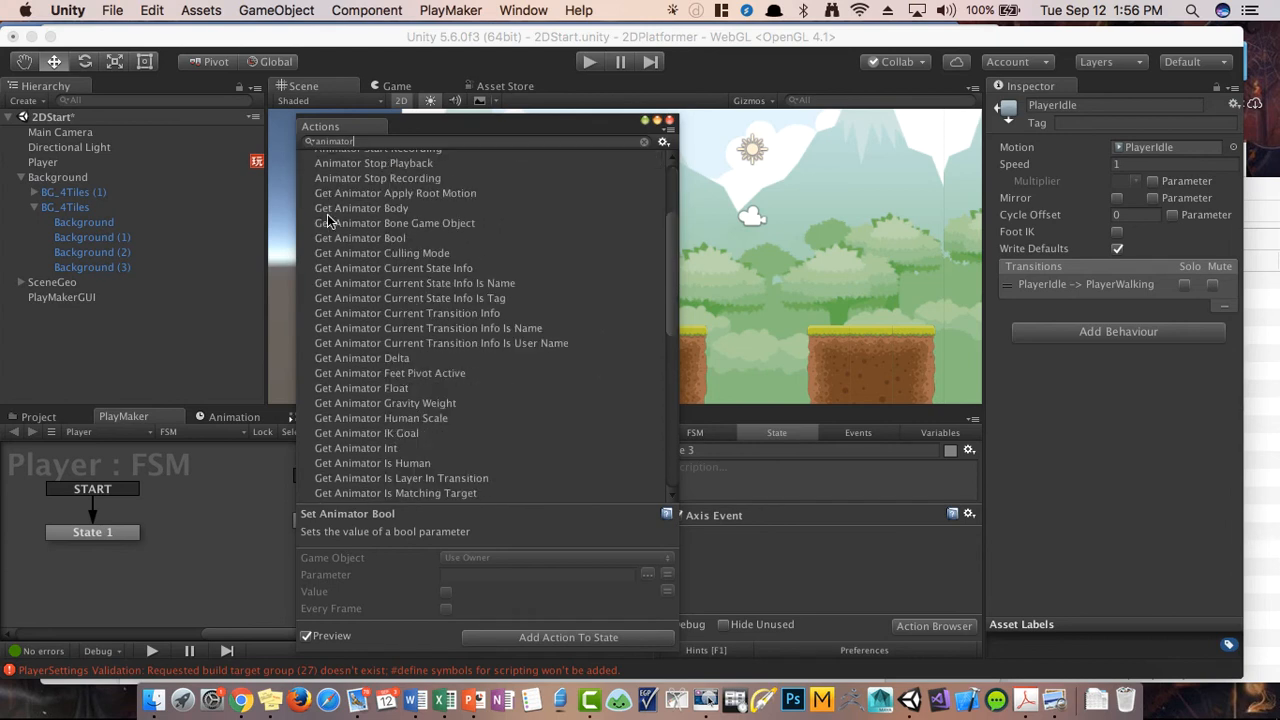
{"action": "scroll", "coordinate": [440, 388], "scroll_direction": "down", "scroll_amount": 8}
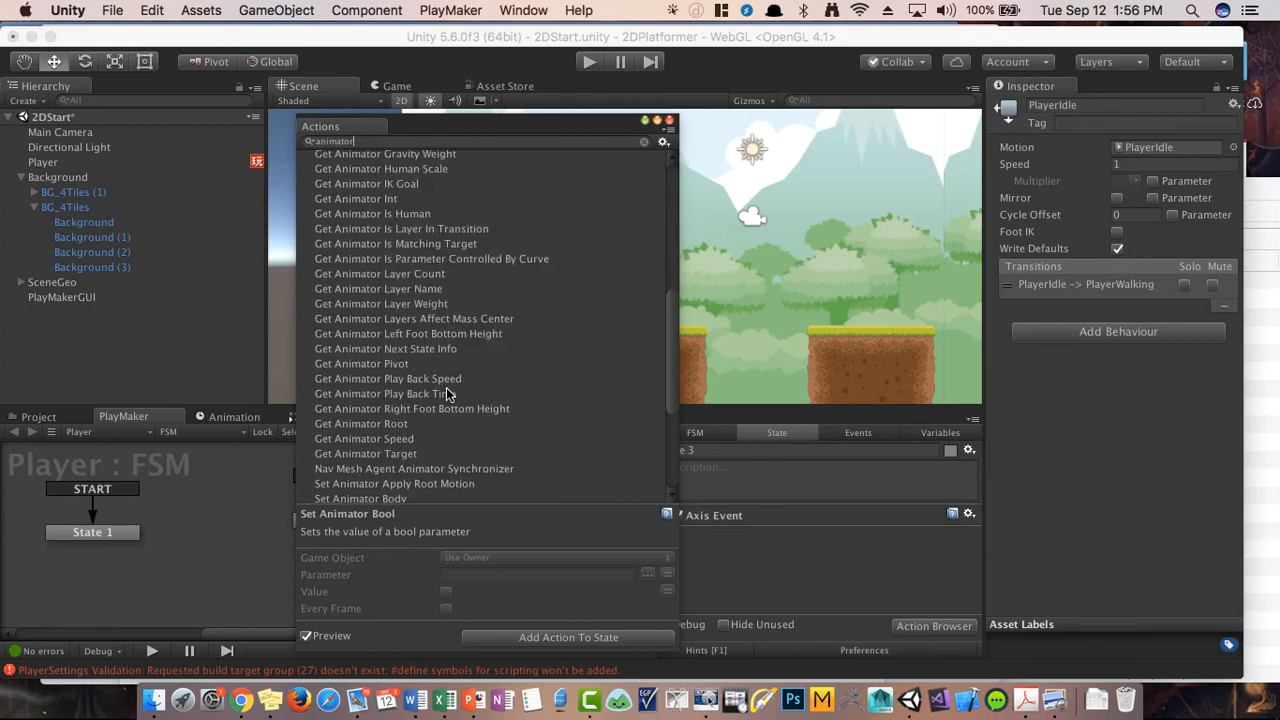
{"action": "scroll", "coordinate": [446, 393], "scroll_direction": "down", "scroll_amount": 2}
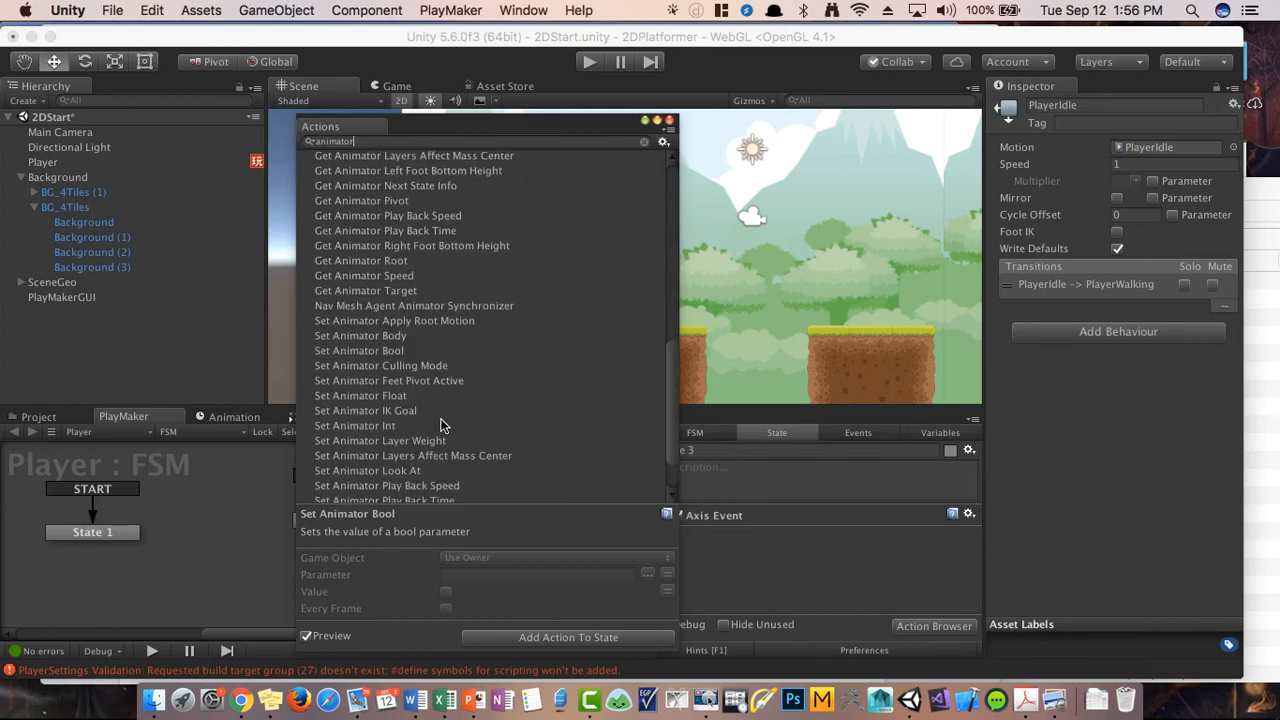
{"action": "scroll", "coordinate": [455, 405], "scroll_direction": "down", "scroll_amount": 2}
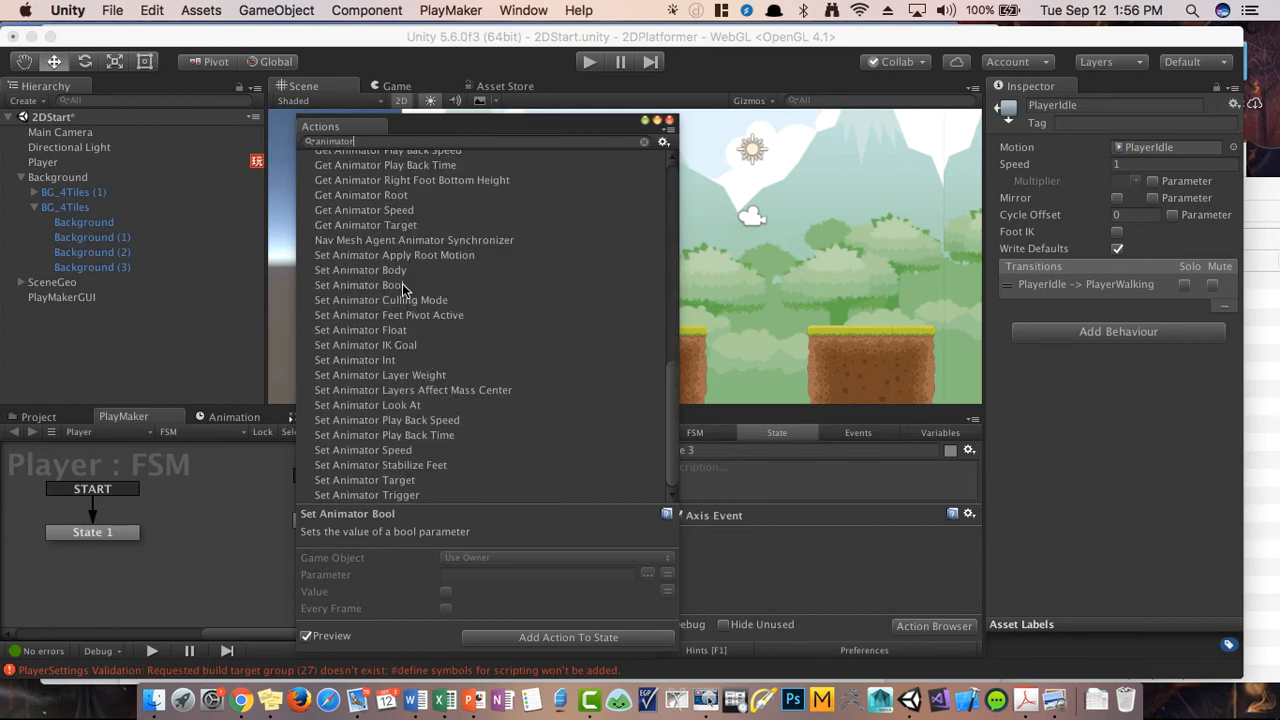
{"action": "left_click", "coordinate": [370, 285]}
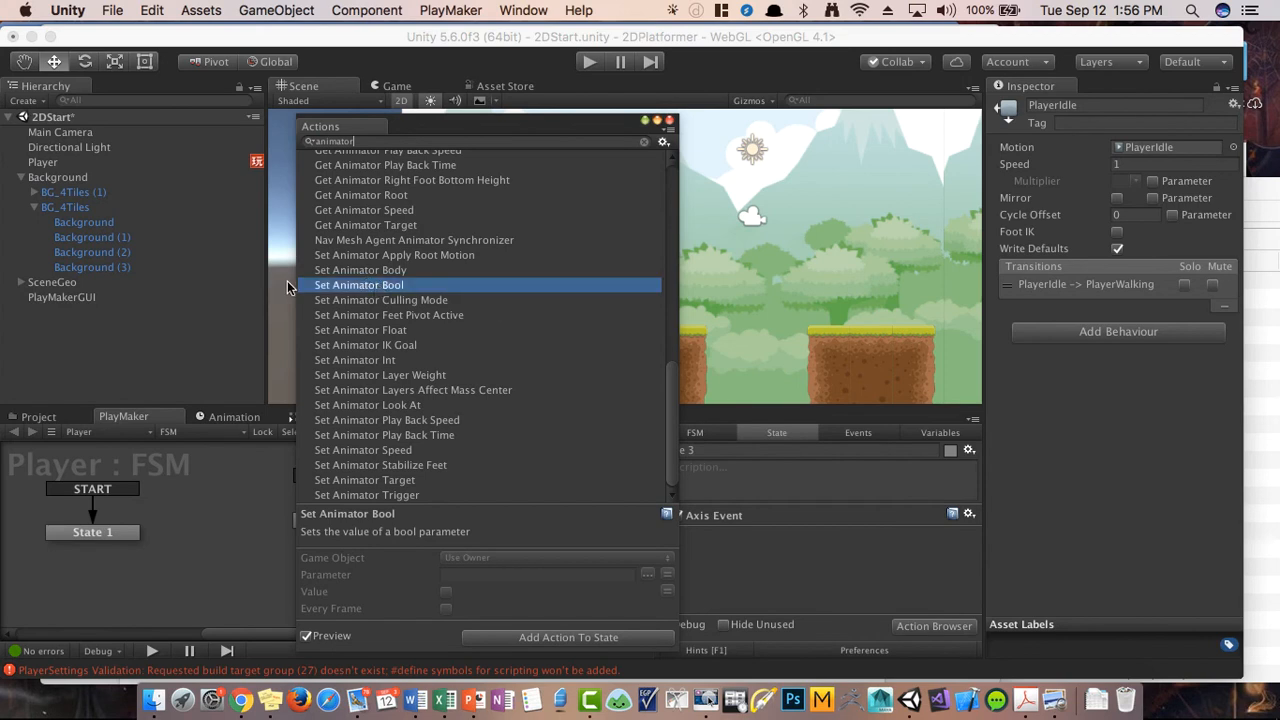
{"action": "double_click", "coordinate": [400, 286]}
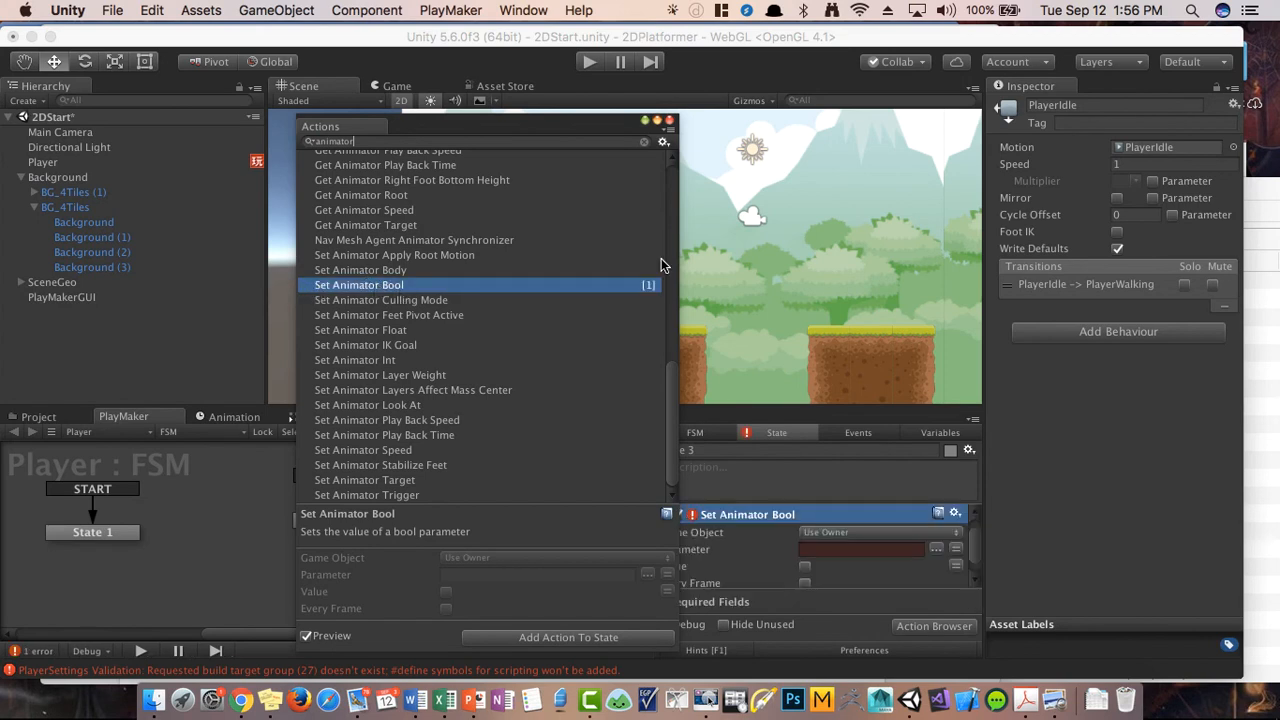
{"action": "left_click", "coordinate": [669, 120]}
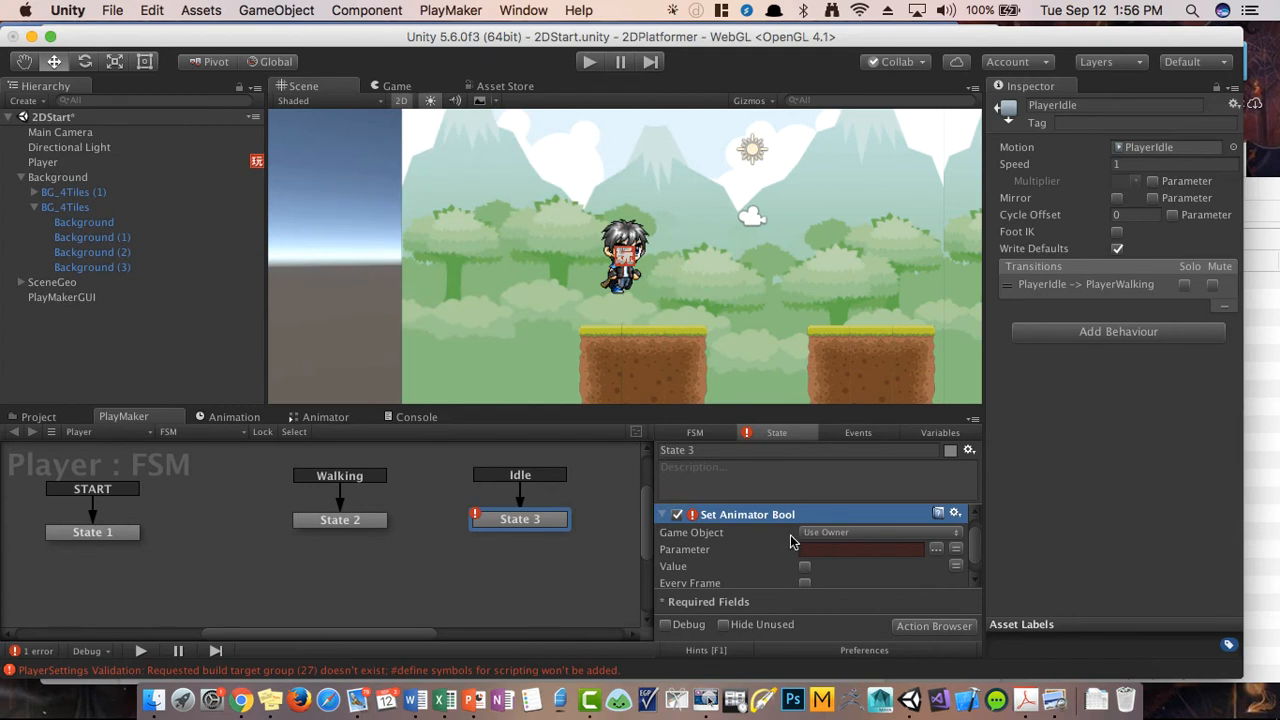
Step: Choose Walking from the available Animator parameters as the Parameter of State 3's Set Animator Bool action
{"action": "scroll", "coordinate": [791, 537], "scroll_direction": "down", "scroll_amount": 2}
{"action": "scroll", "coordinate": [786, 533], "scroll_direction": "up", "scroll_amount": 3}
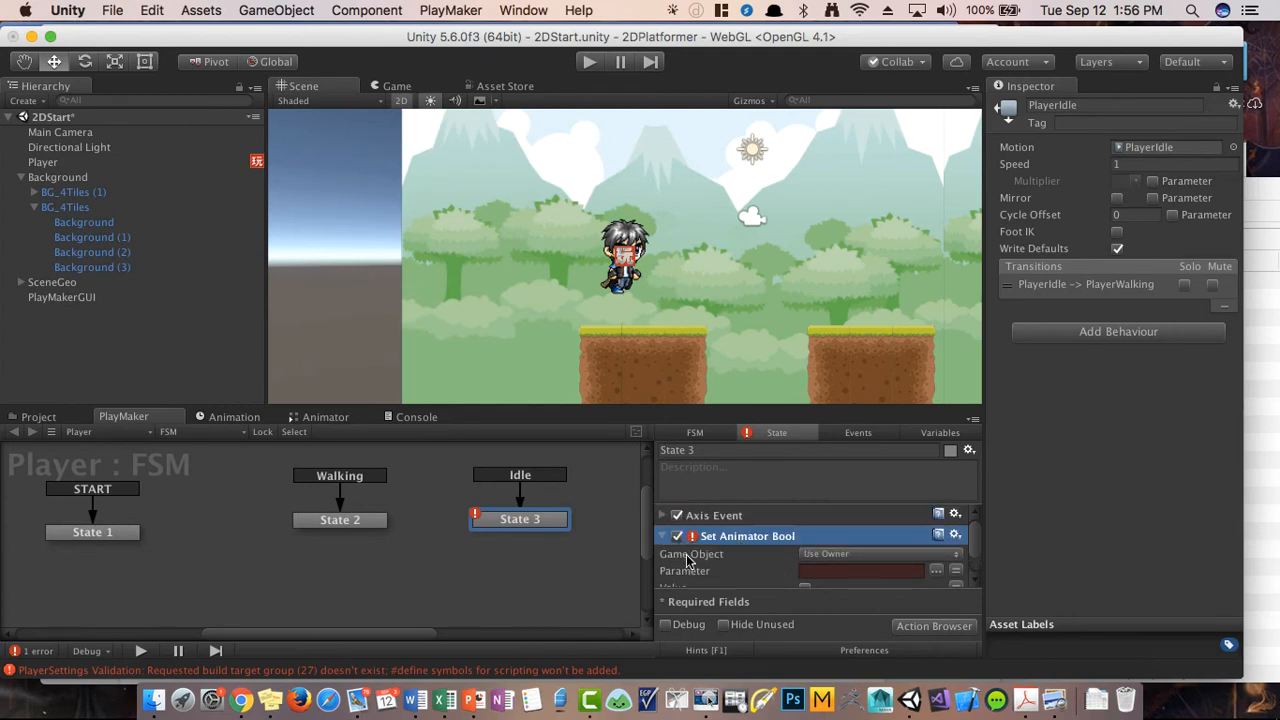
{"action": "left_click", "coordinate": [937, 571]}
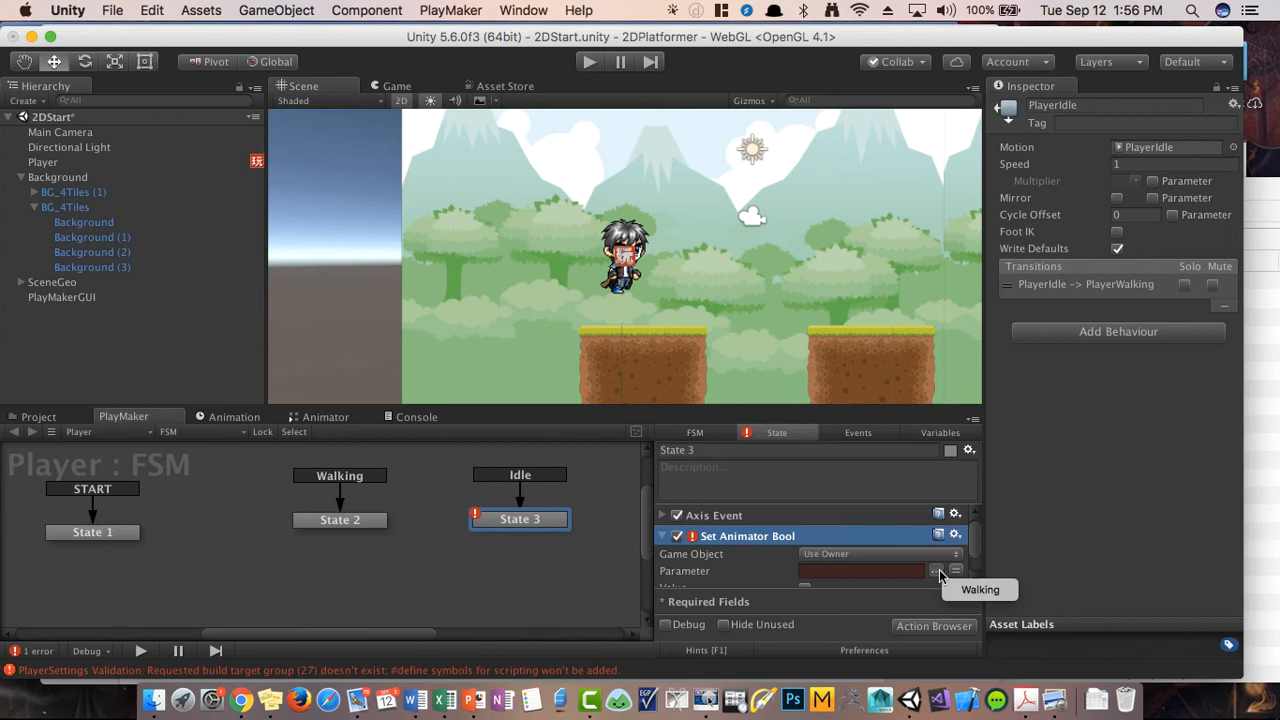
{"action": "left_click", "coordinate": [939, 571]}
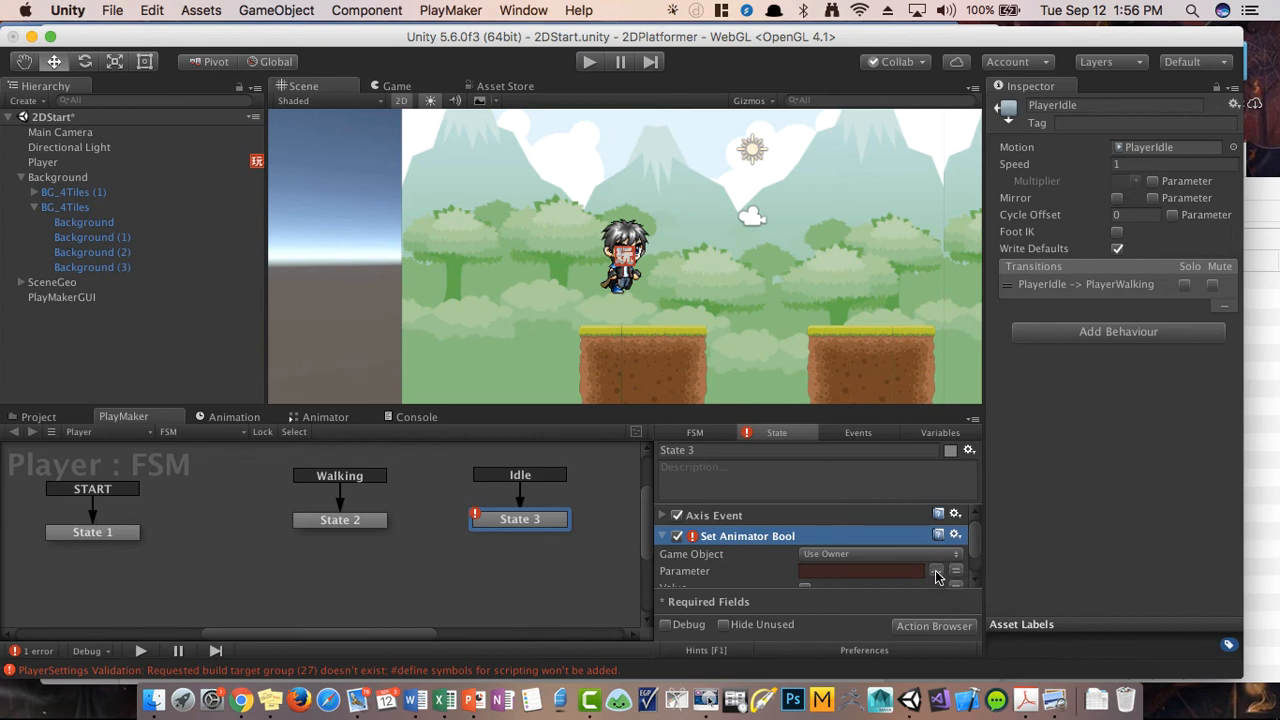
{"action": "left_click", "coordinate": [937, 572]}
{"action": "left_click", "coordinate": [972, 590]}
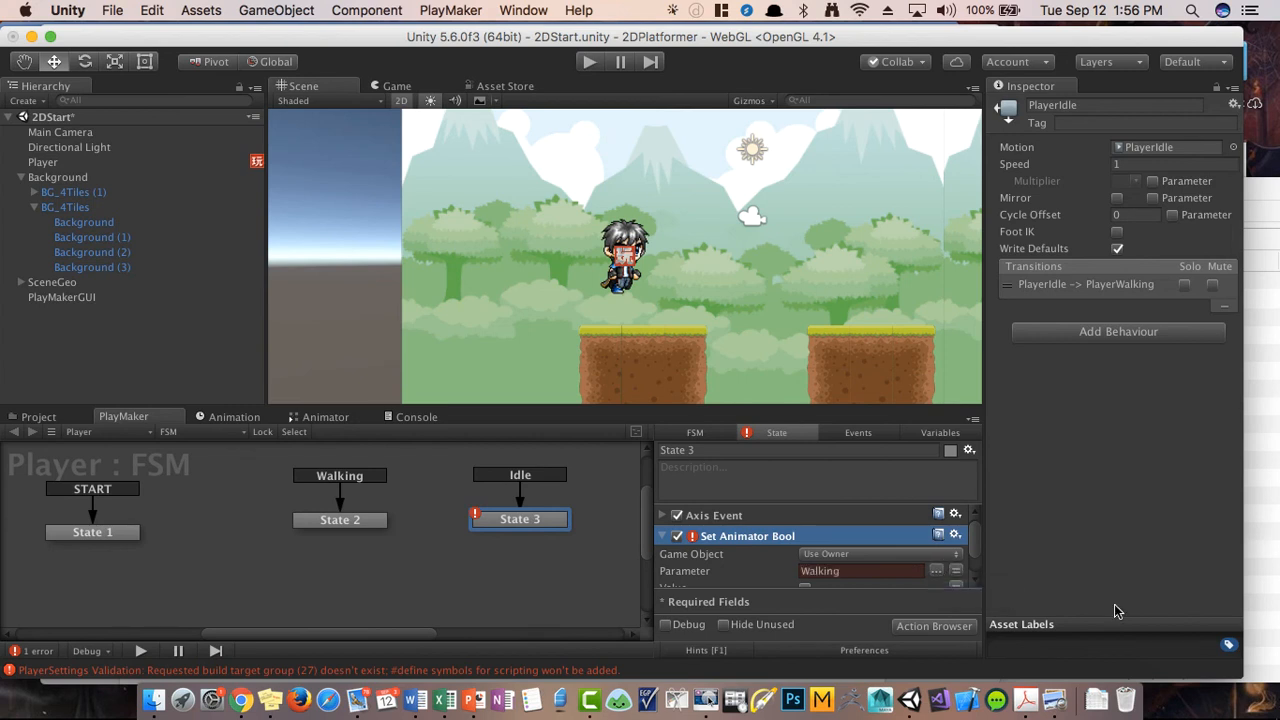
{"action": "left_click", "coordinate": [937, 571]}
{"action": "left_click", "coordinate": [940, 588]}
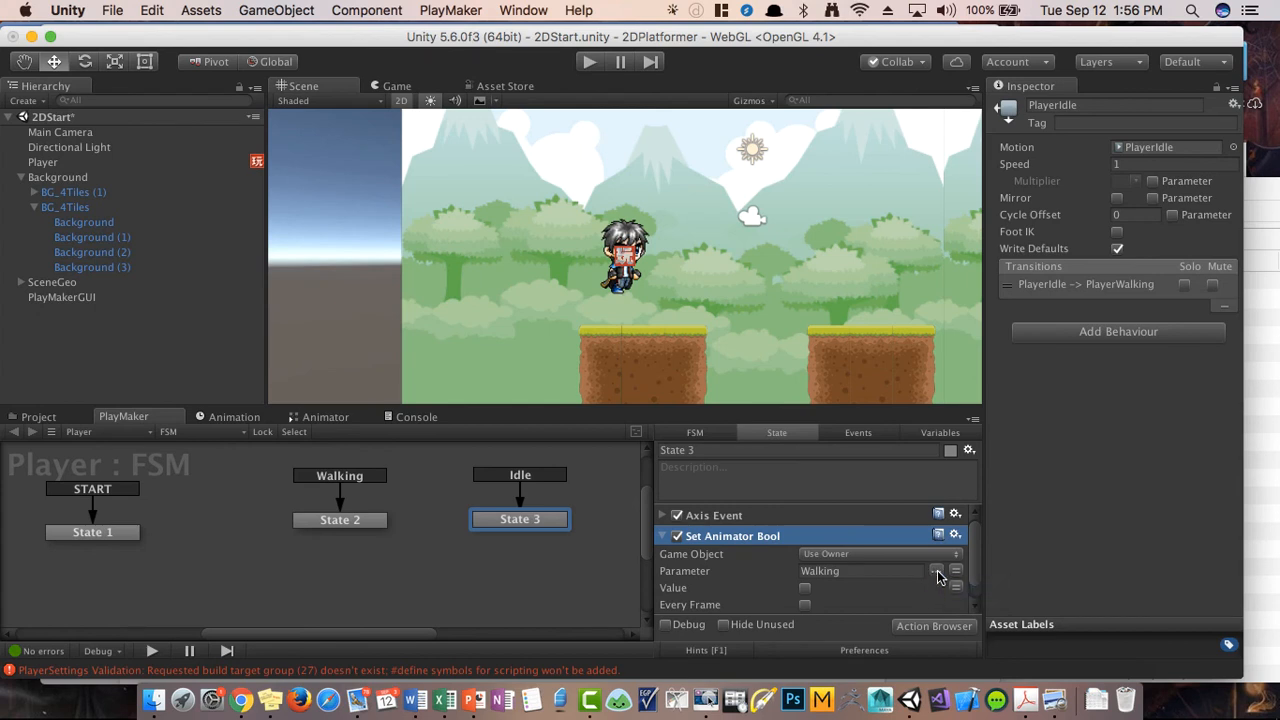
Step: Clear the Parameter of Set Animator Bool, re-enter it as Walking, and check the spelling against the Animator's parameter name
{"action": "left_click", "coordinate": [876, 569]}
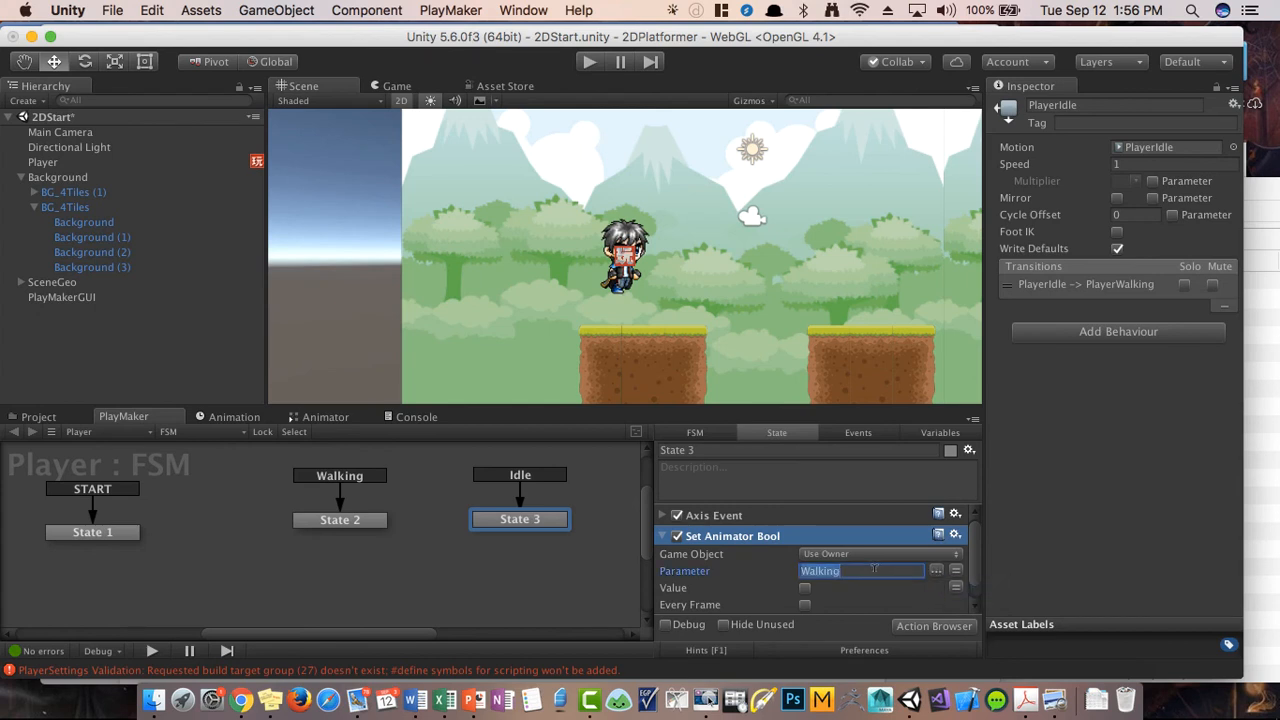
{"action": "key", "text": "BackSpace"}
{"action": "scroll", "coordinate": [867, 566], "scroll_direction": "down", "scroll_amount": 1}
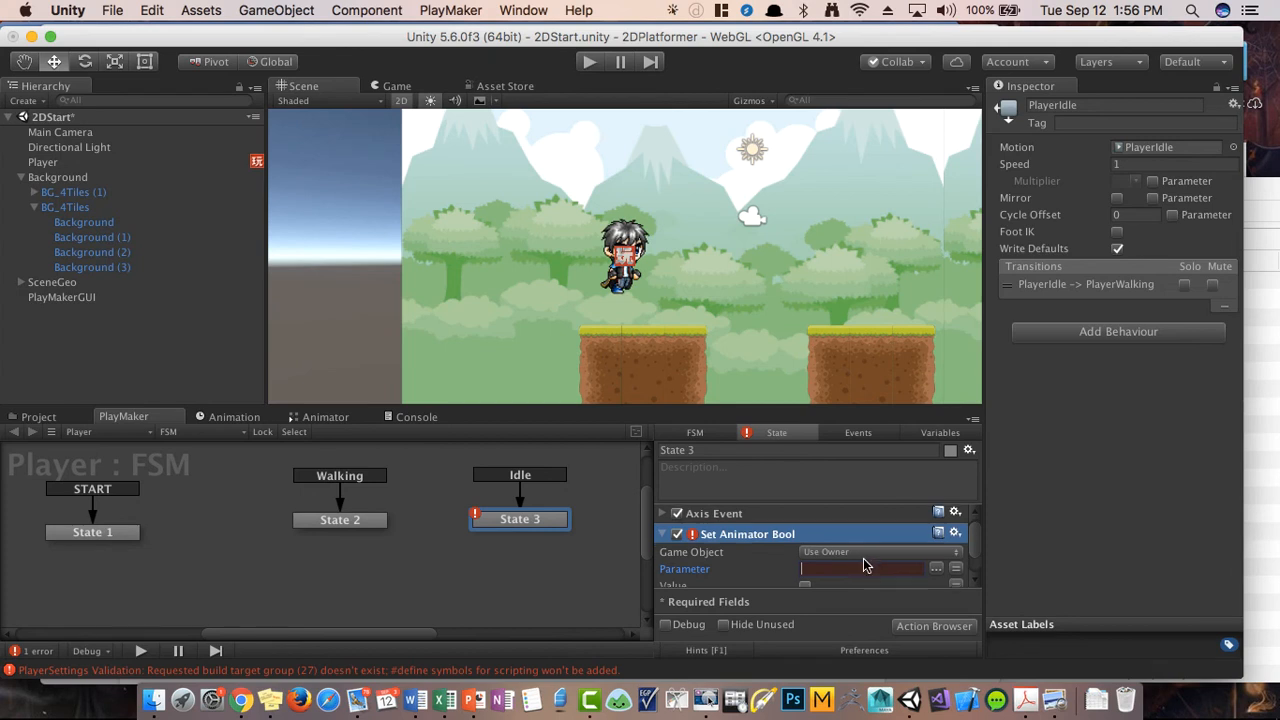
{"action": "type", "text": "Walking"}
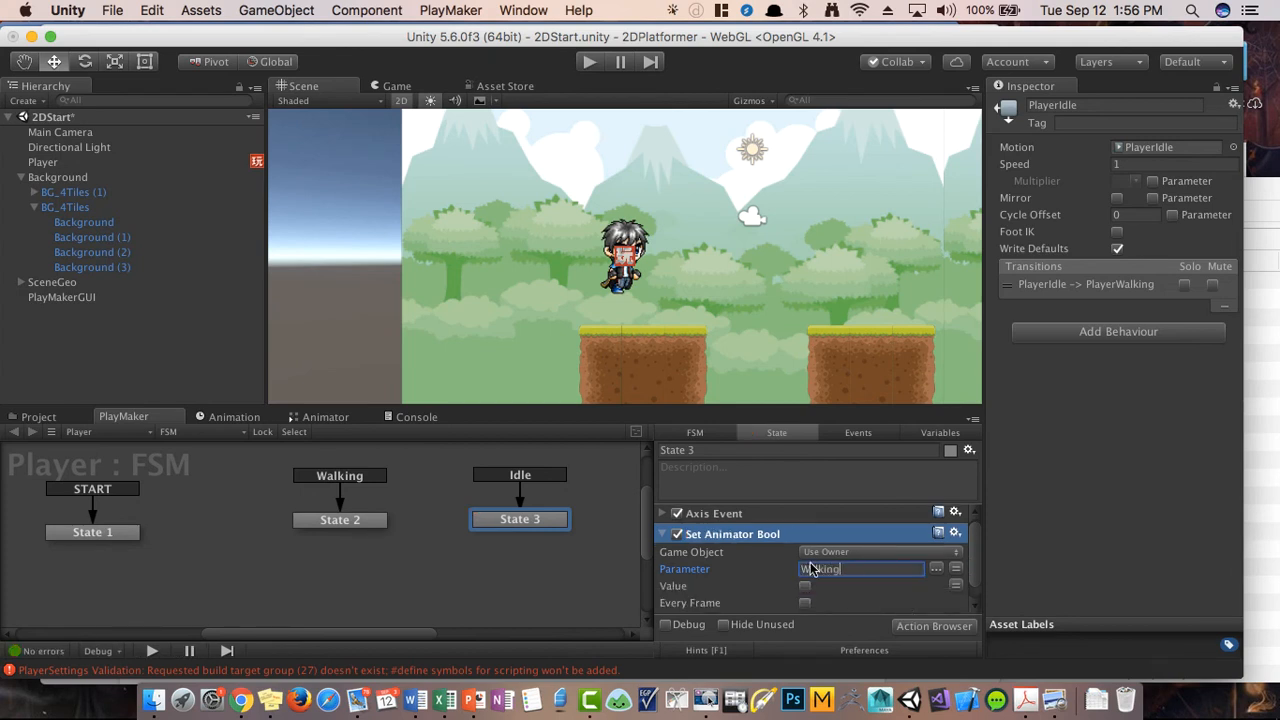
{"action": "left_click", "coordinate": [330, 418]}
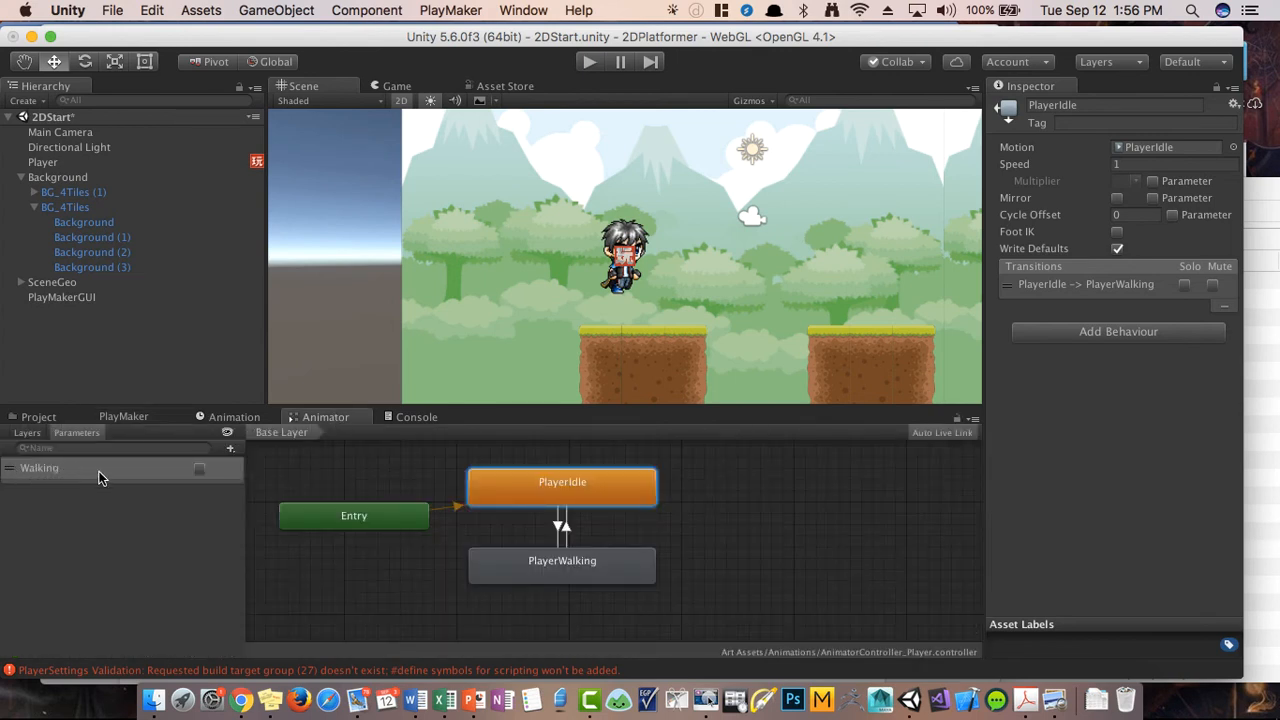
{"action": "left_click", "coordinate": [123, 416]}
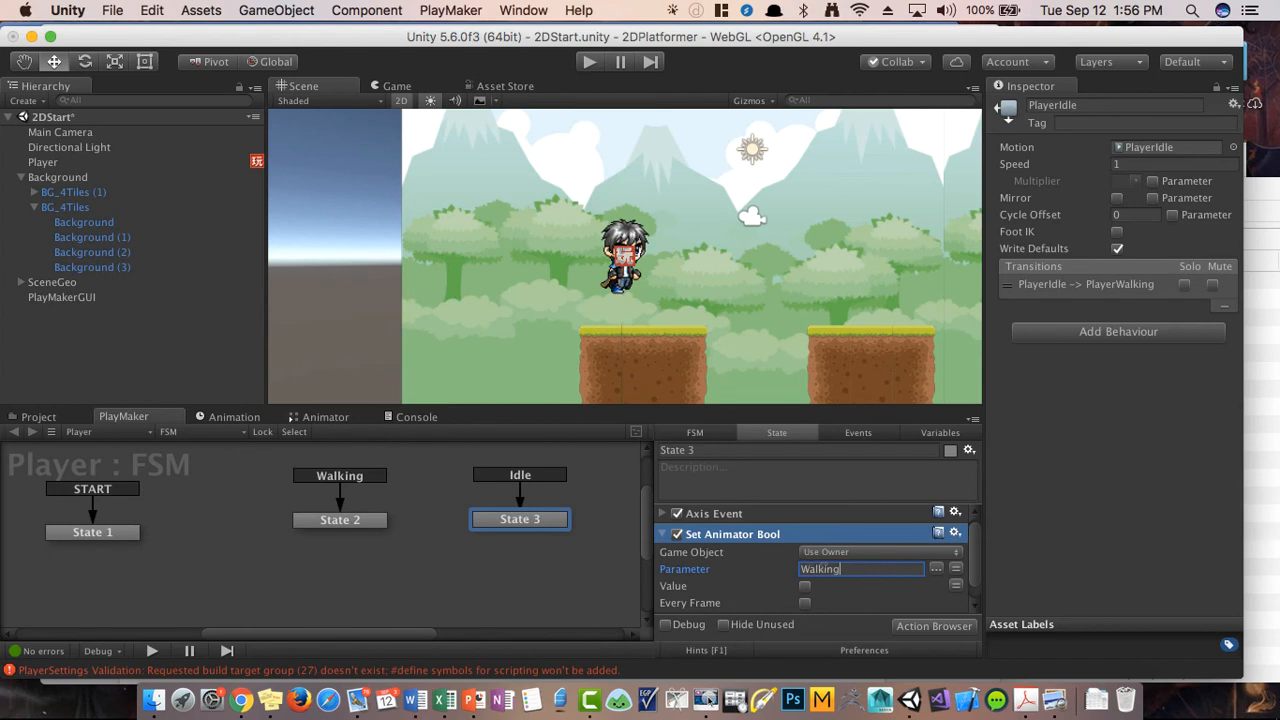
{"action": "left_click", "coordinate": [315, 420]}
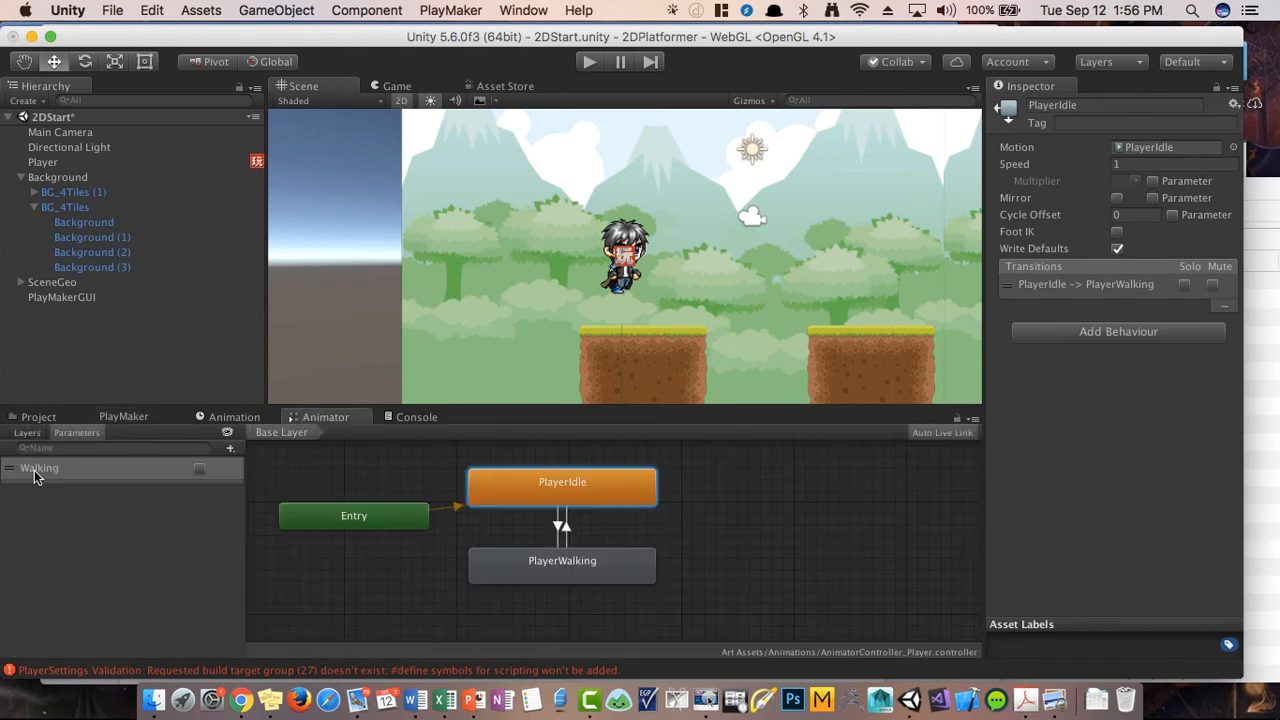
{"action": "left_click", "coordinate": [118, 417]}
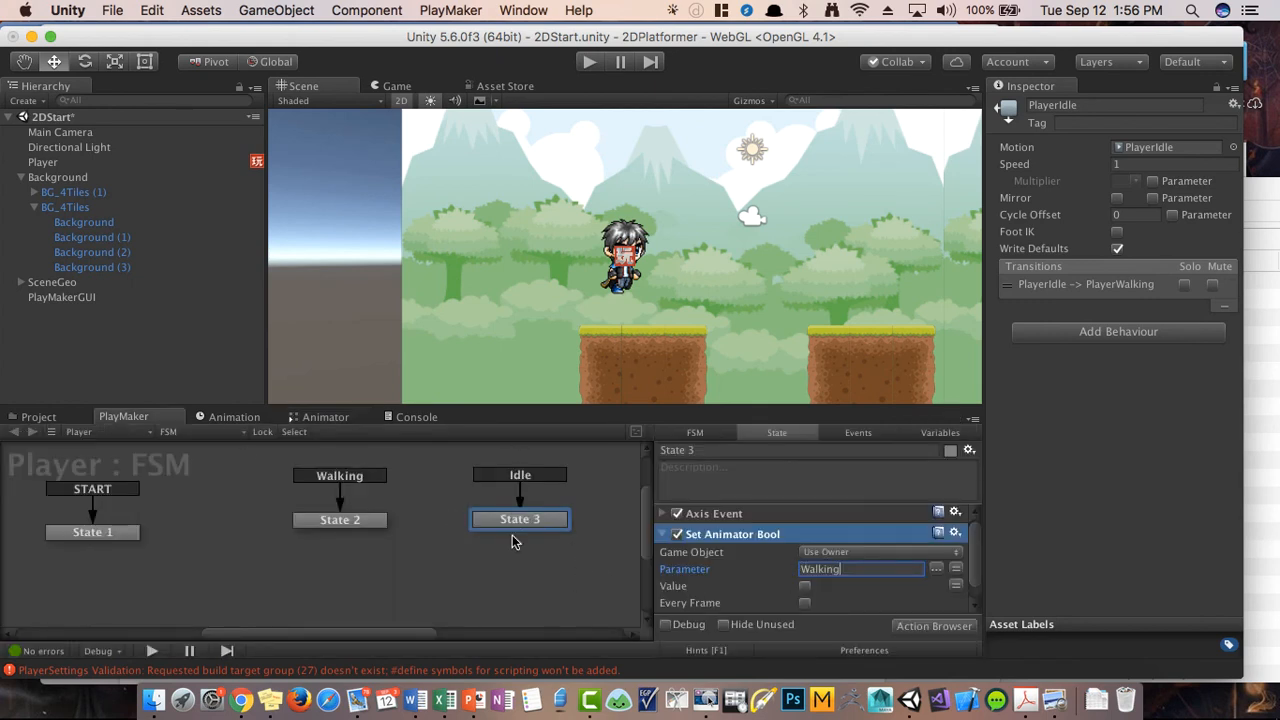
Step: Try toggling the Every Frame and Value options of State 3's Set Animator Bool action
{"action": "scroll", "coordinate": [866, 586], "scroll_direction": "down", "scroll_amount": 1}
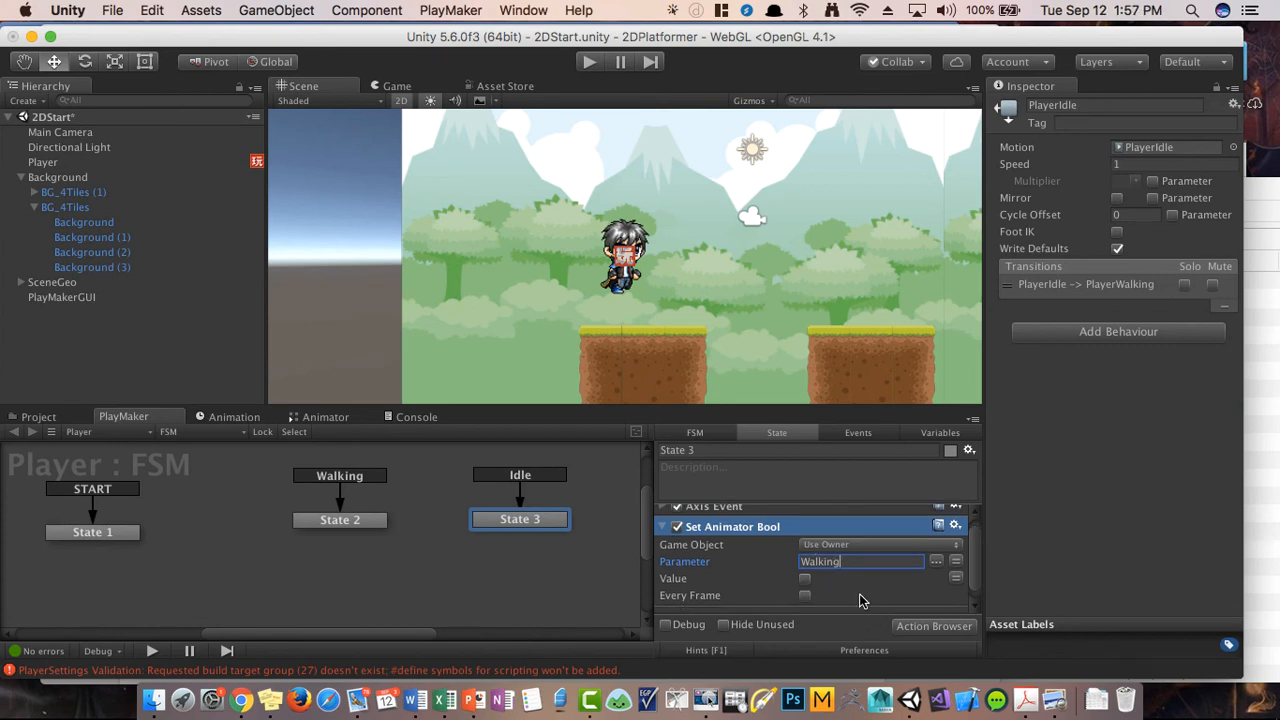
{"action": "left_click", "coordinate": [805, 595]}
{"action": "left_click", "coordinate": [806, 595]}
{"action": "left_click", "coordinate": [806, 579]}
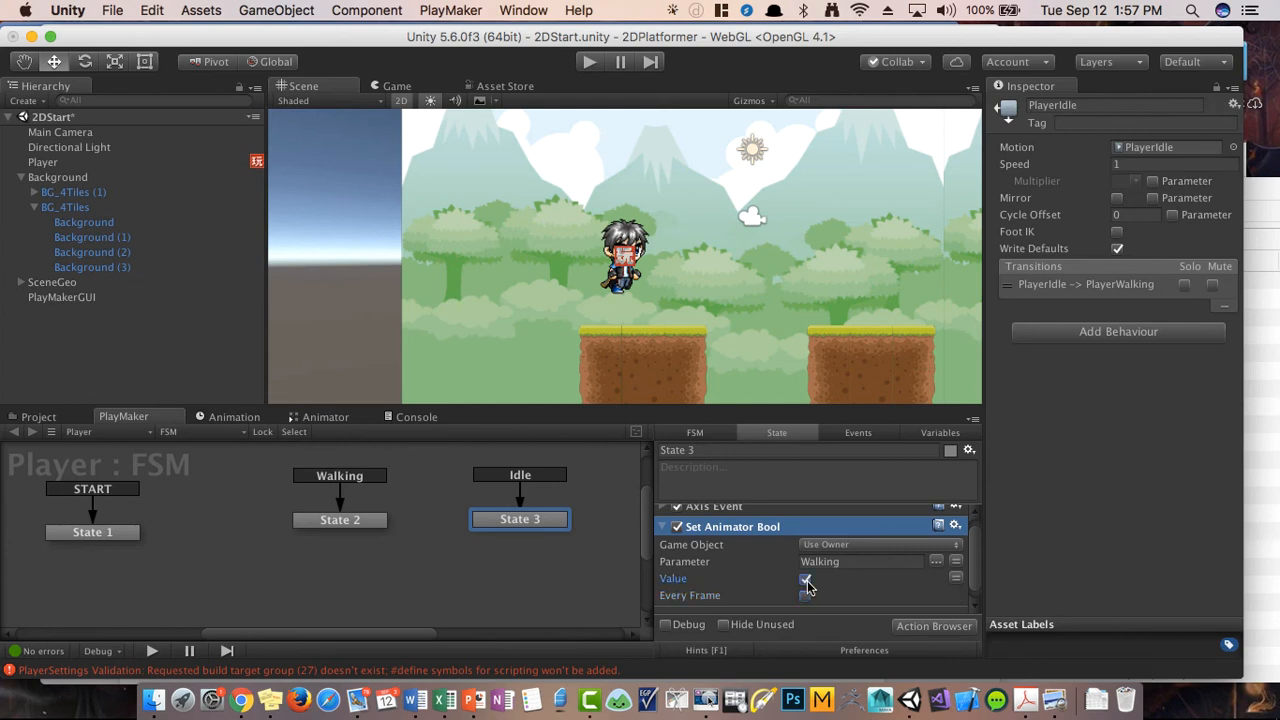
Step: Copy the Set Animator Bool action from State 3 into State 2, and turn on its Value option there
{"action": "right_click", "coordinate": [729, 524]}
{"action": "left_click", "coordinate": [755, 598]}
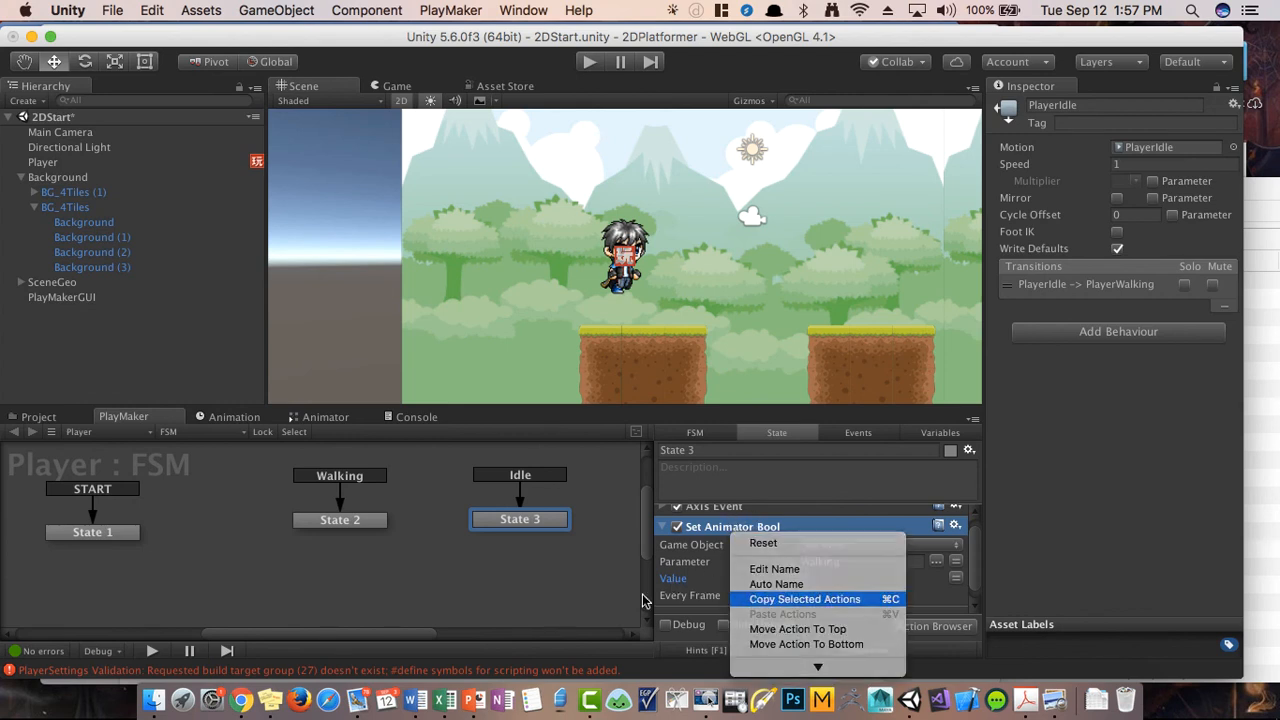
{"action": "left_click", "coordinate": [358, 521]}
{"action": "right_click", "coordinate": [742, 549]}
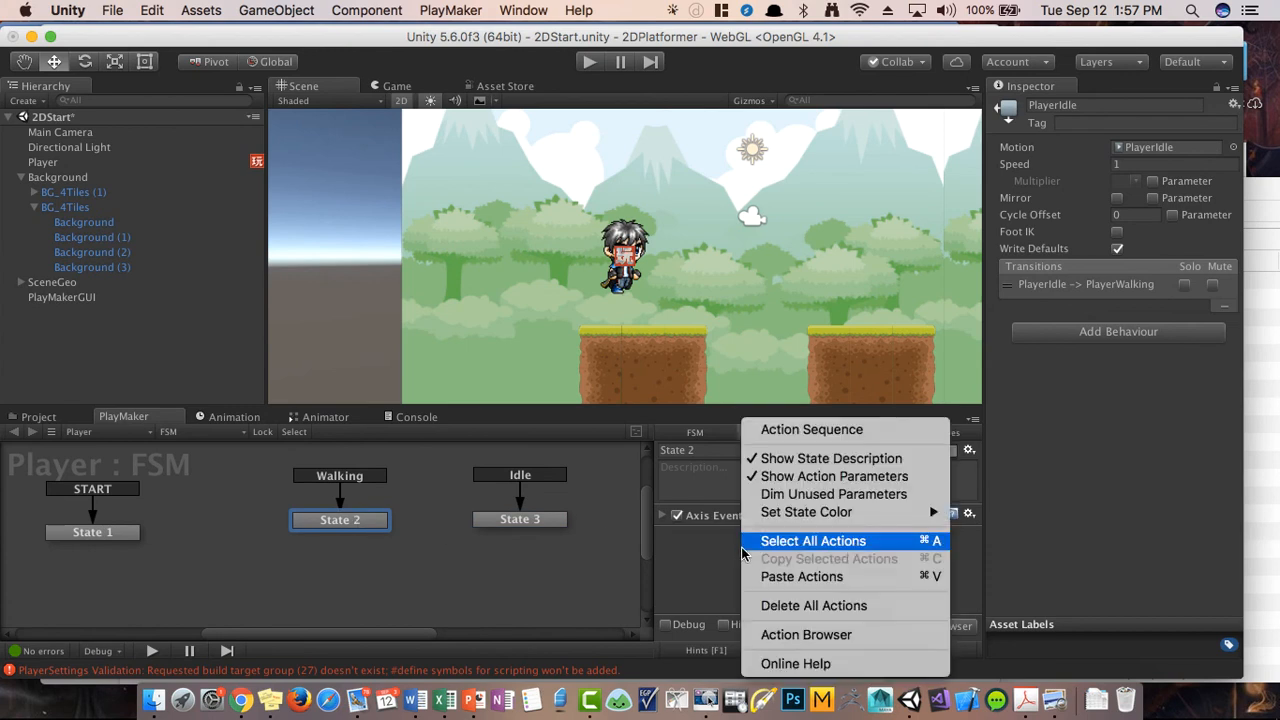
{"action": "left_click", "coordinate": [788, 576]}
{"action": "scroll", "coordinate": [749, 565], "scroll_direction": "down", "scroll_amount": 2}
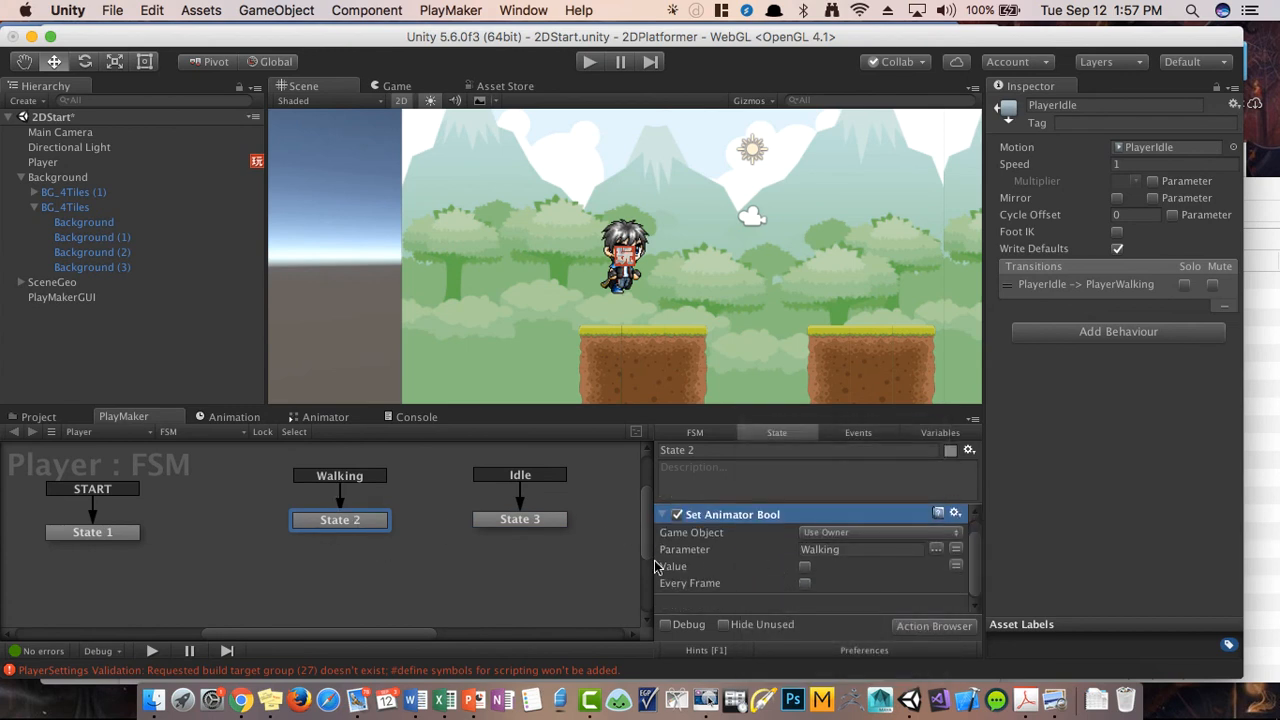
{"action": "left_click", "coordinate": [805, 566]}
Step: Play the scene, test rightward input while watching the Player's FSM and Animator, and stop playback
{"action": "left_click", "coordinate": [589, 62]}
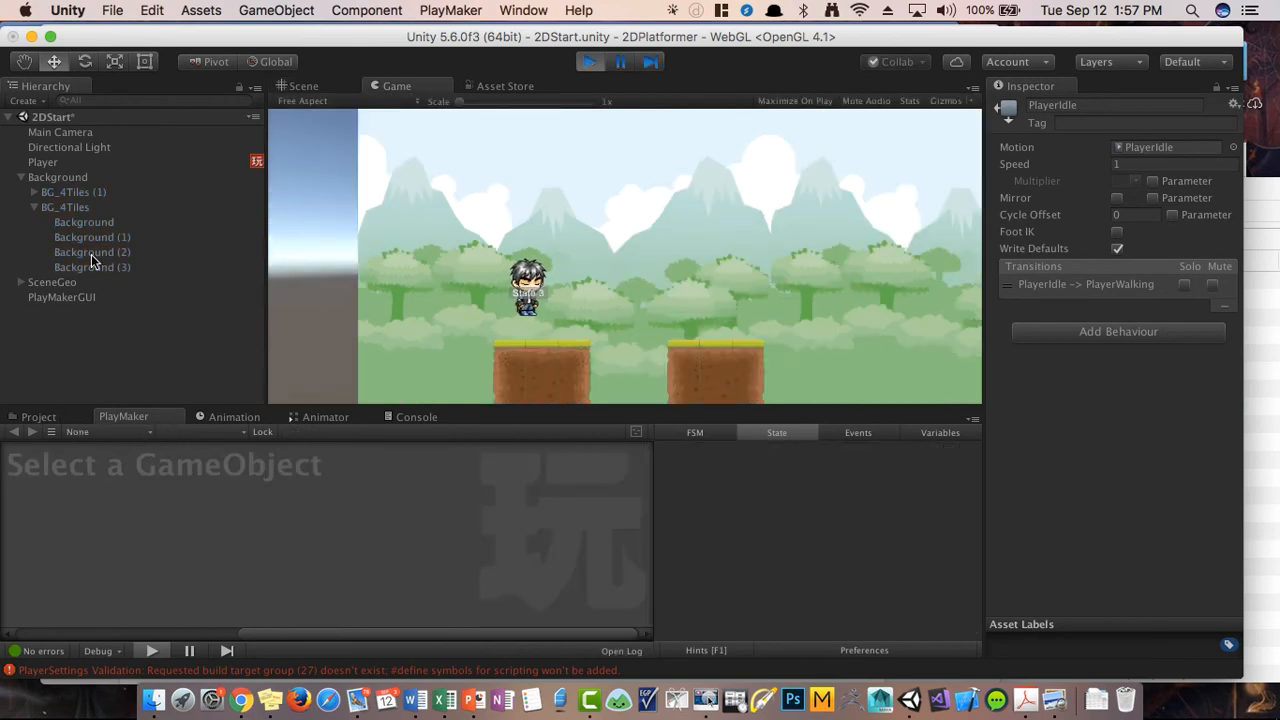
{"action": "left_click", "coordinate": [82, 161]}
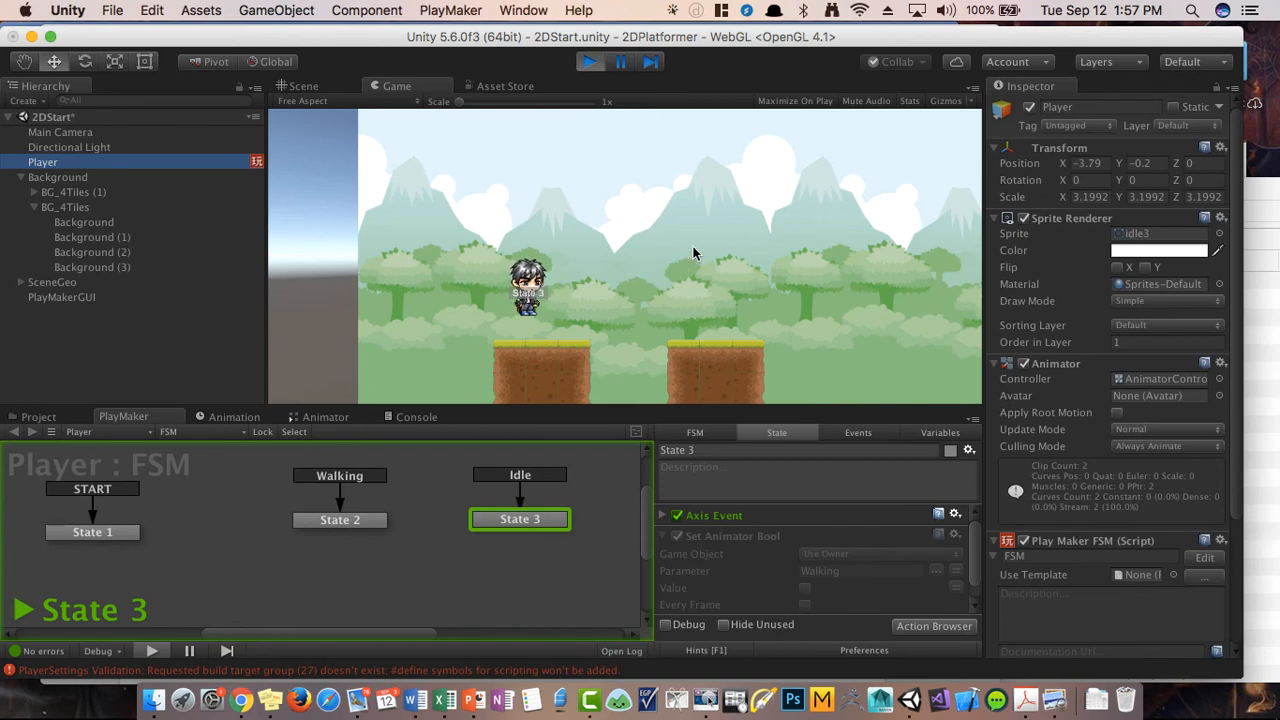
{"action": "left_click", "coordinate": [745, 223]}
{"action": "key", "text": "Right"}
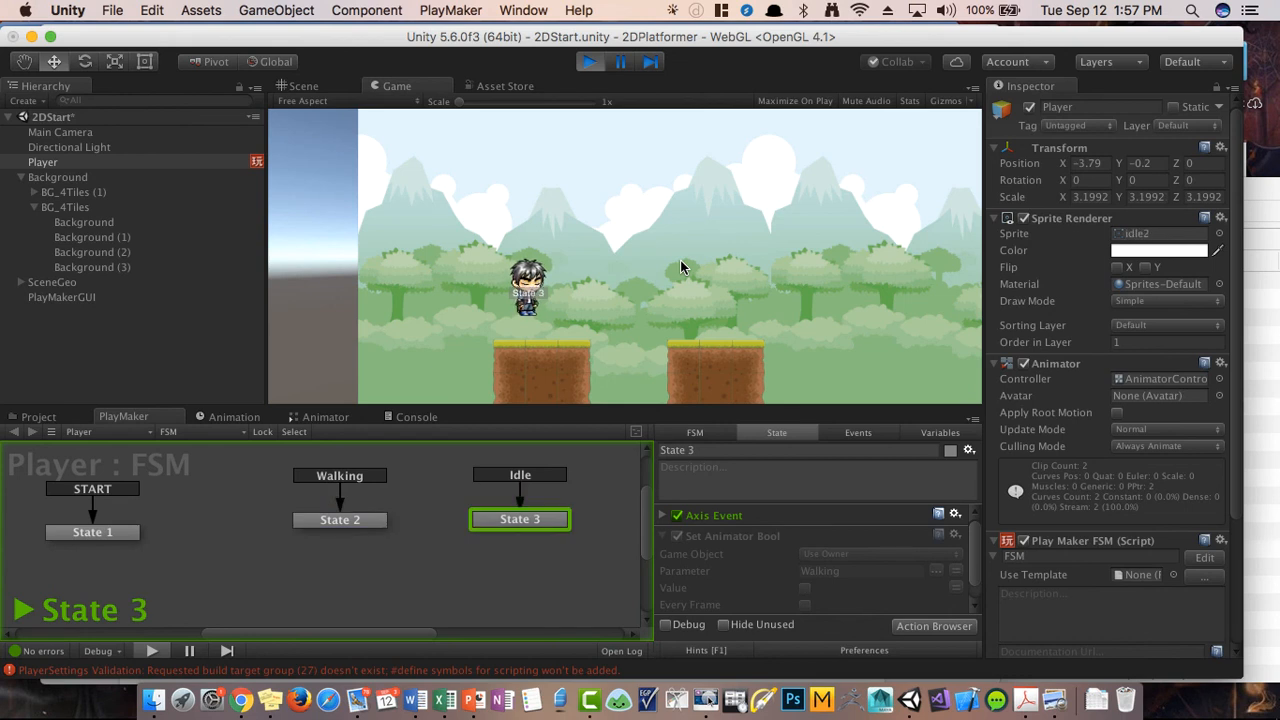
{"action": "left_click", "coordinate": [325, 417]}
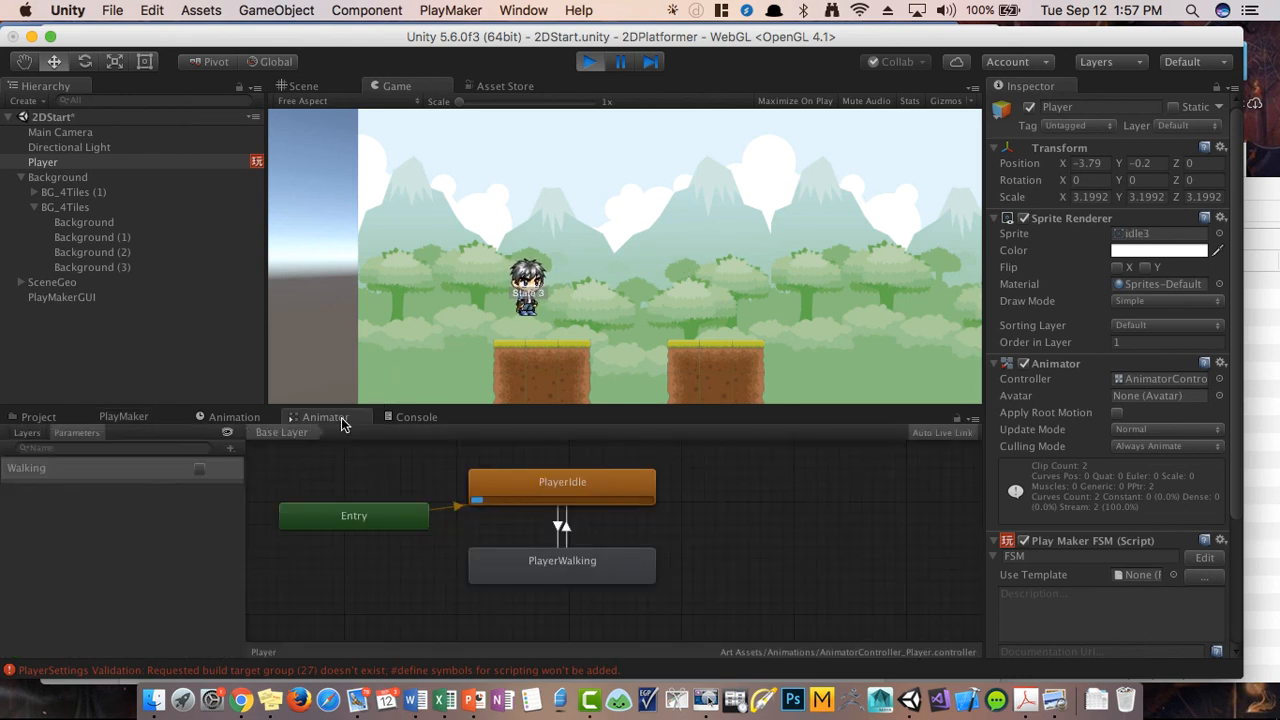
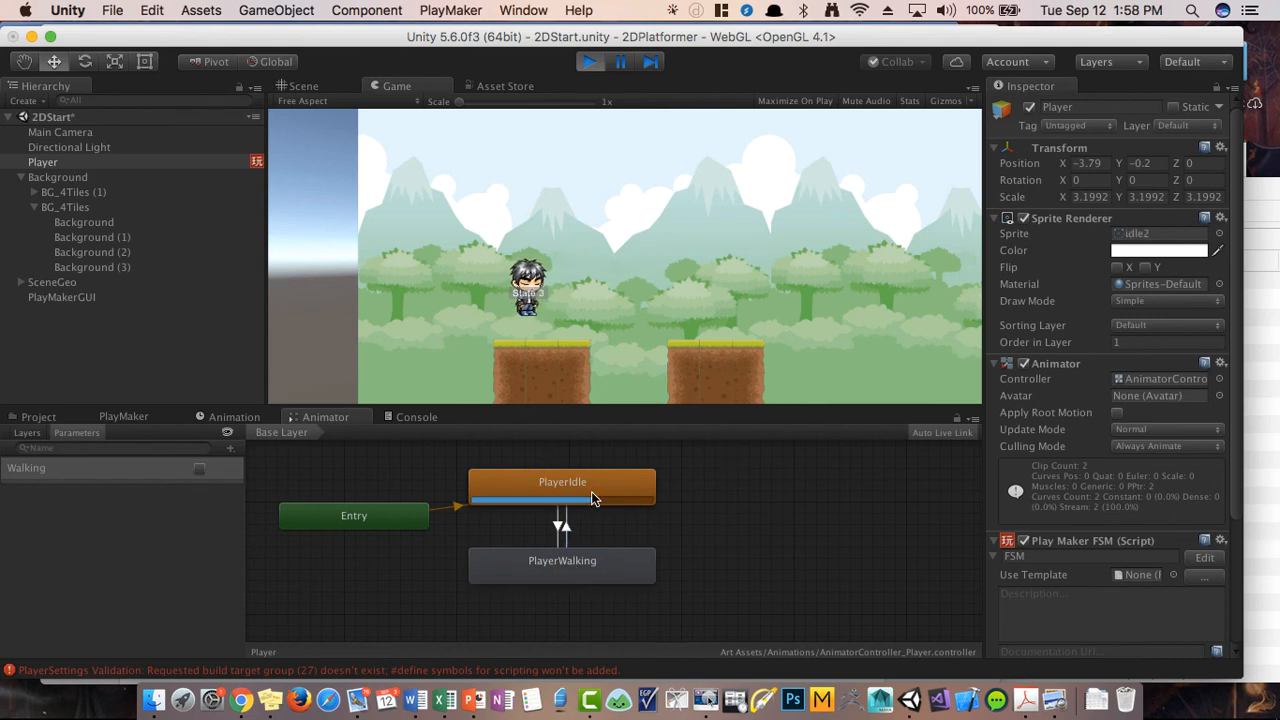
{"action": "left_click", "coordinate": [592, 63]}
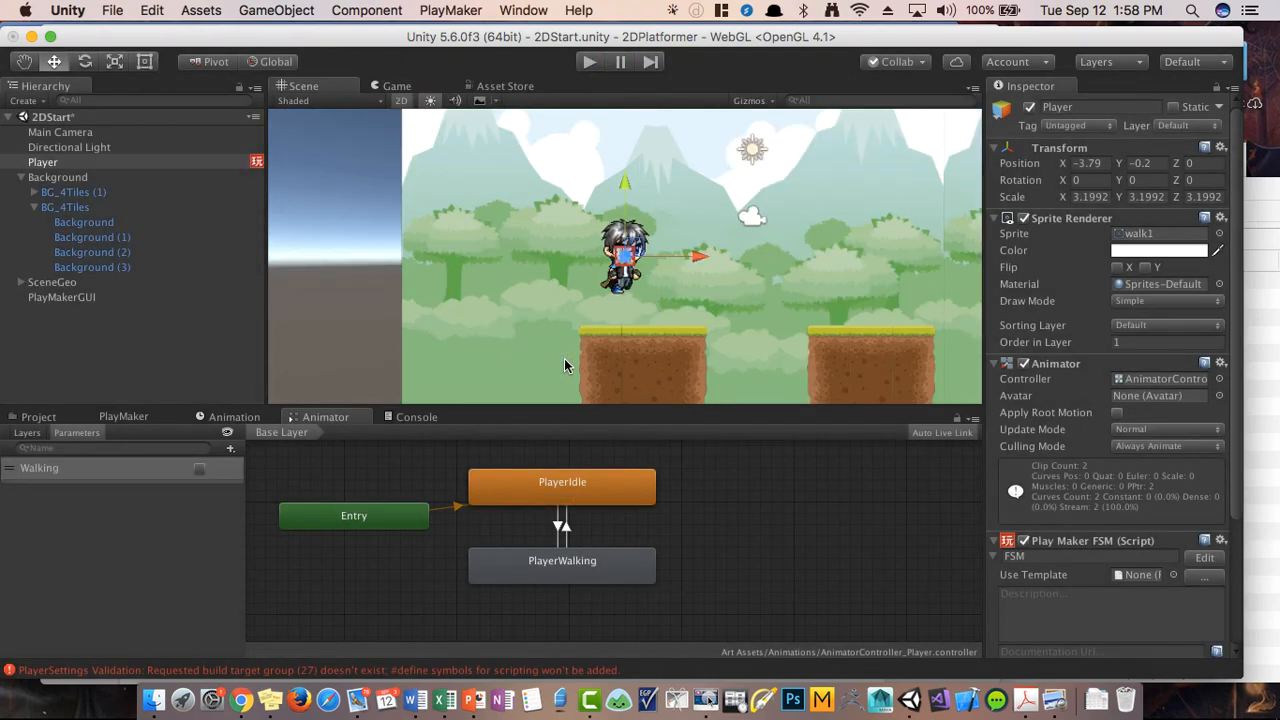
Step: Collapse the Set Animator Bool action in State 3 and in State 2 of the Player's FSM
{"action": "left_click", "coordinate": [125, 417]}
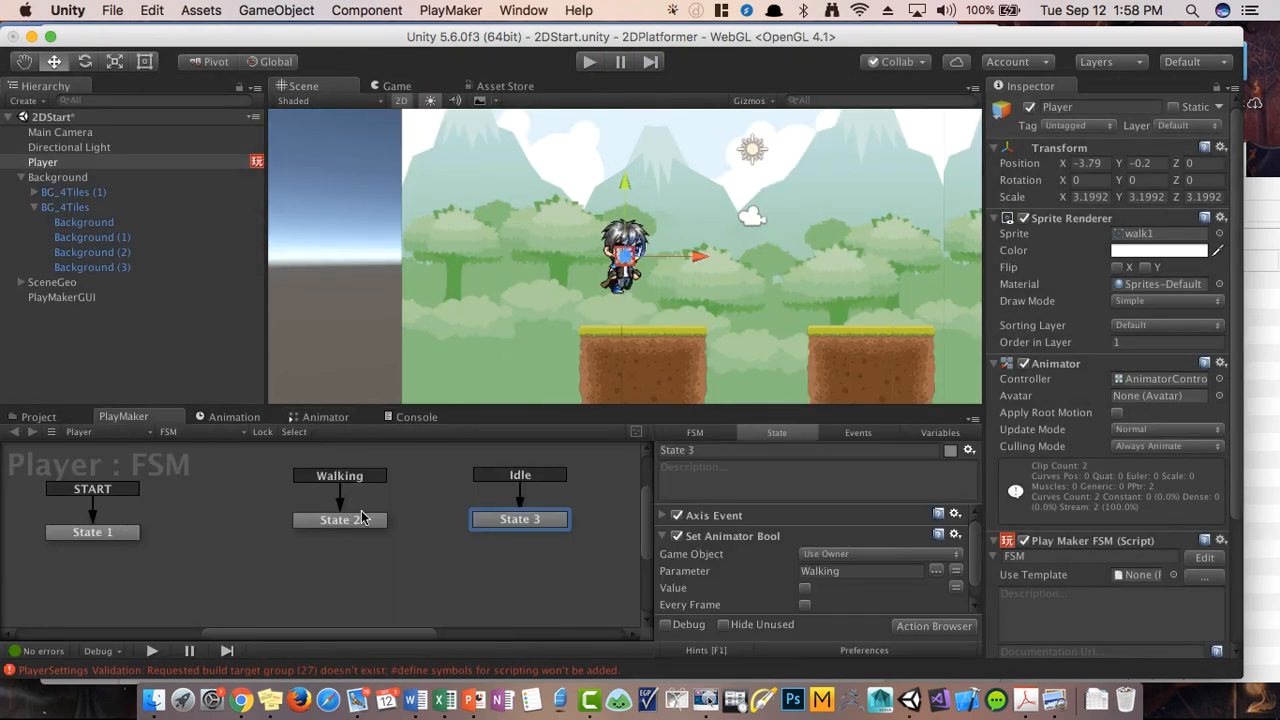
{"action": "left_click", "coordinate": [662, 537]}
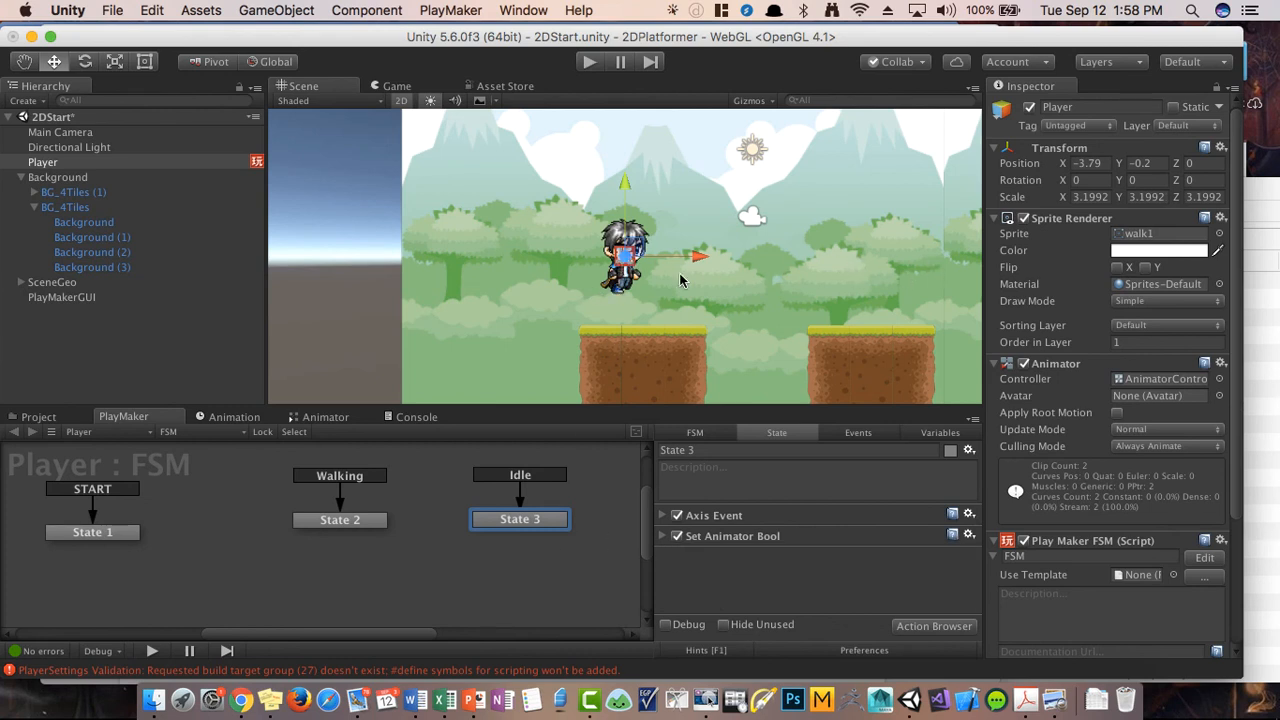
{"action": "left_click", "coordinate": [357, 522]}
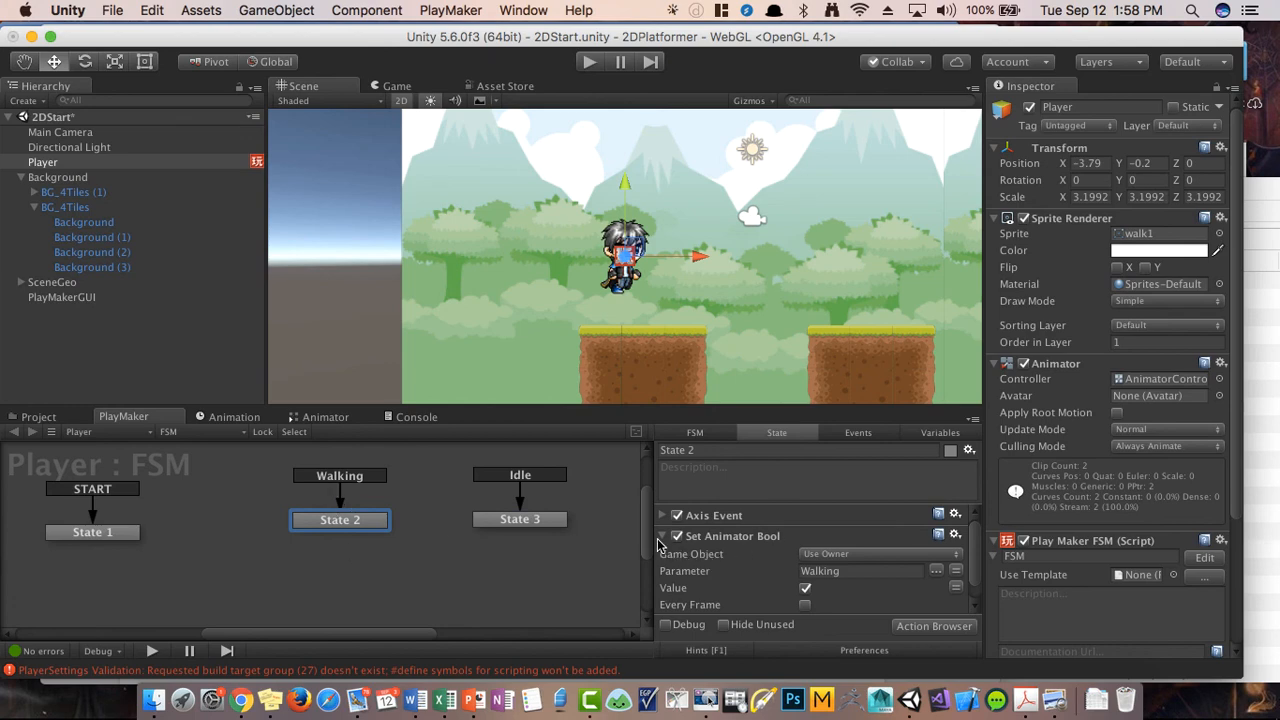
{"action": "left_click", "coordinate": [663, 537]}
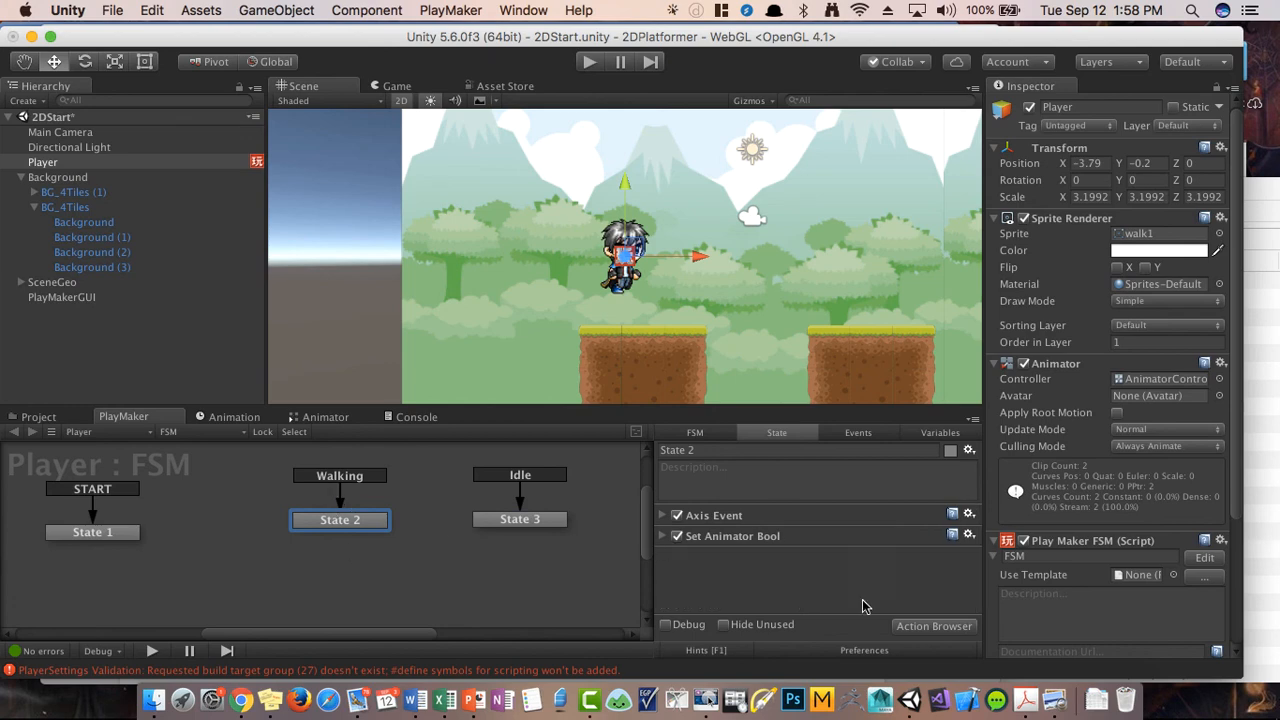
Step: Find the Translate action and add it to State 2, the Walking state of the Player's FSM
{"action": "left_click", "coordinate": [934, 626]}
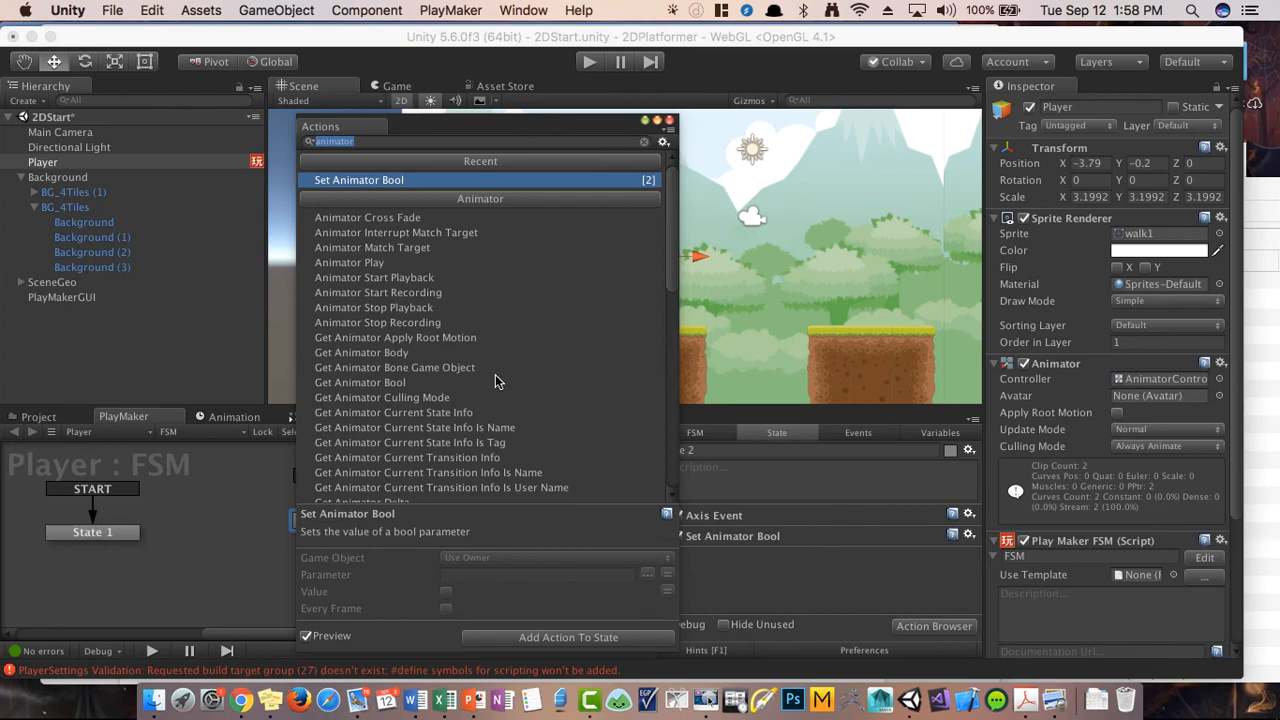
{"action": "type", "text": "tranl"}
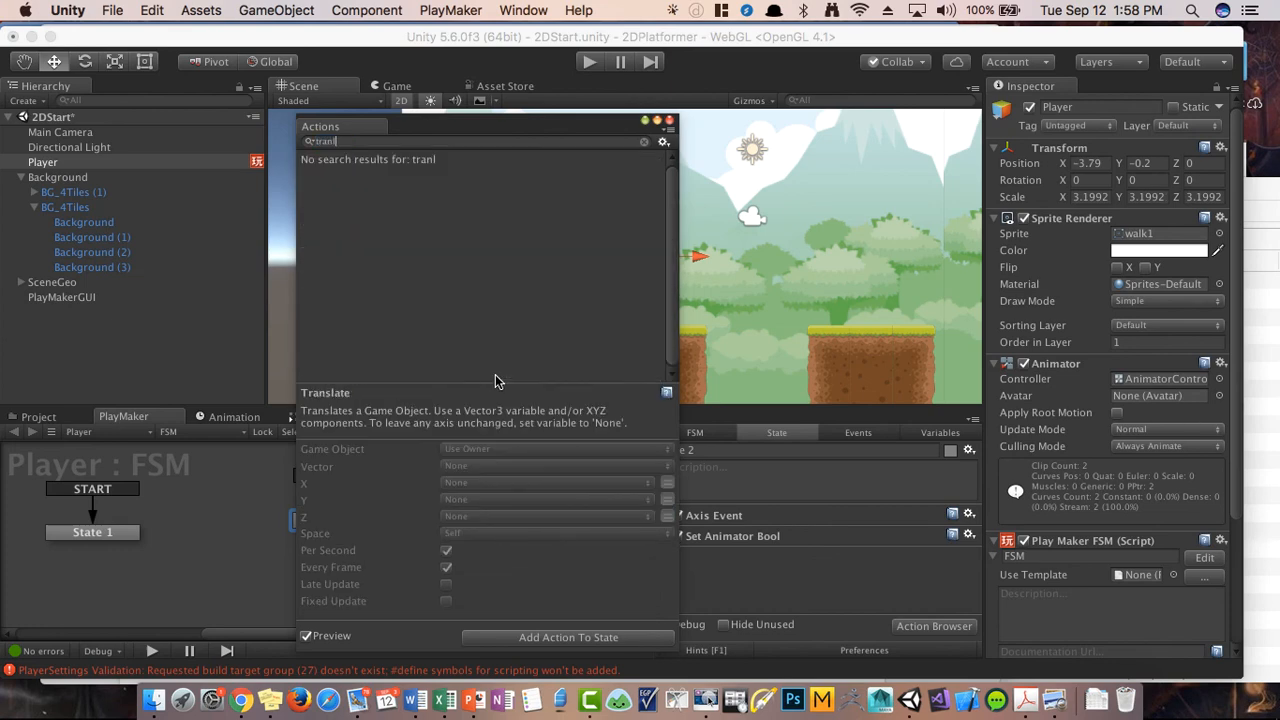
{"action": "key", "text": "BackSpace"}
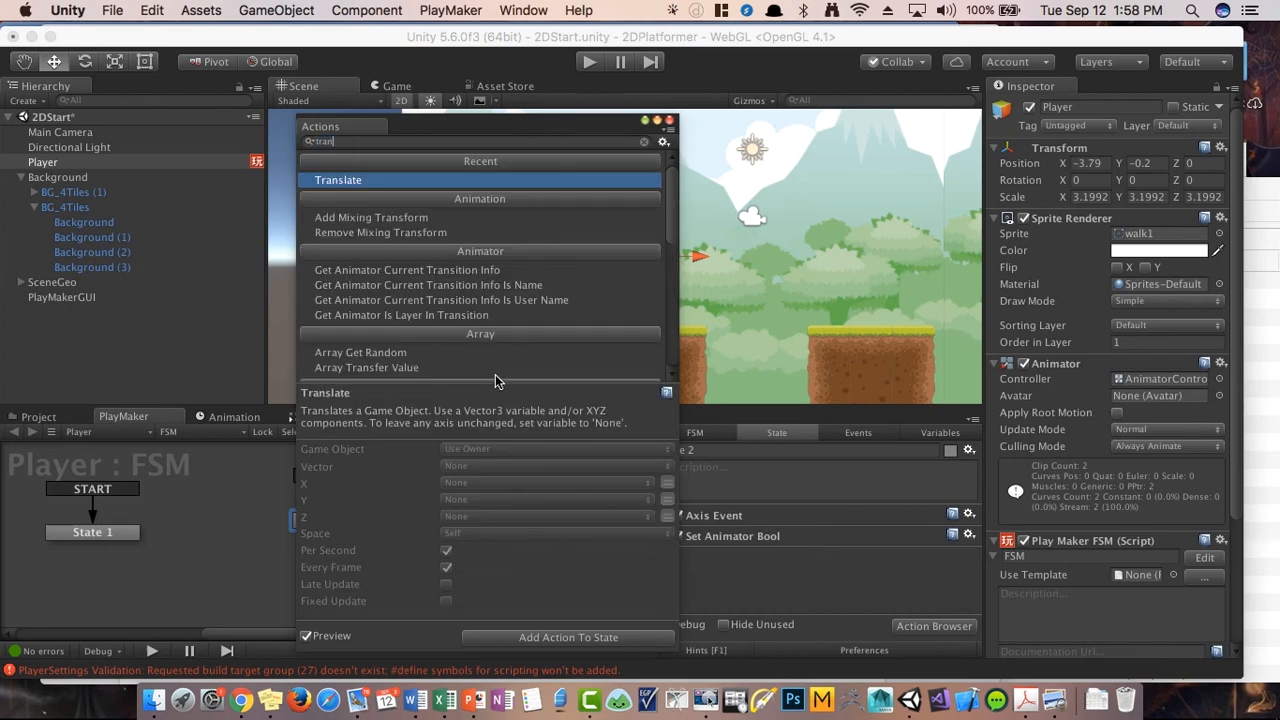
{"action": "double_click", "coordinate": [355, 185]}
{"action": "left_click", "coordinate": [670, 121]}
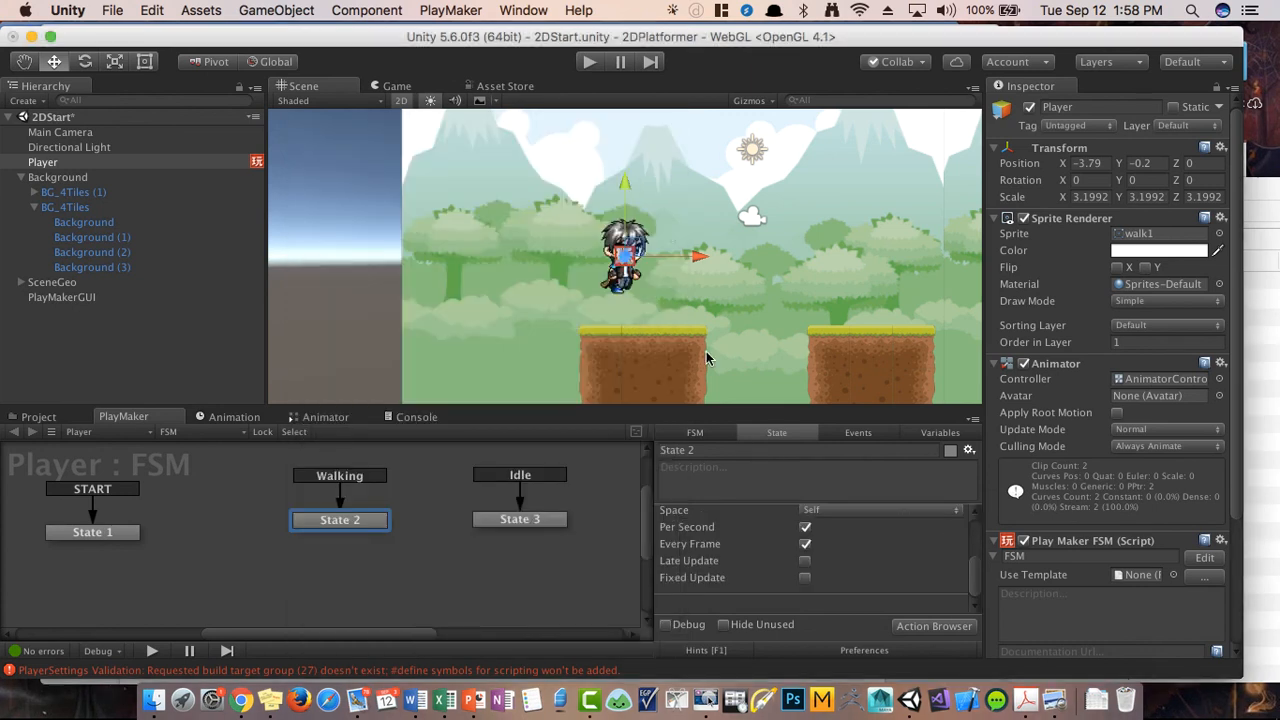
Step: Switch the X component of State 2's Translate action from a variable to a direct value and set it to 3
{"action": "scroll", "coordinate": [775, 567], "scroll_direction": "up", "scroll_amount": 3}
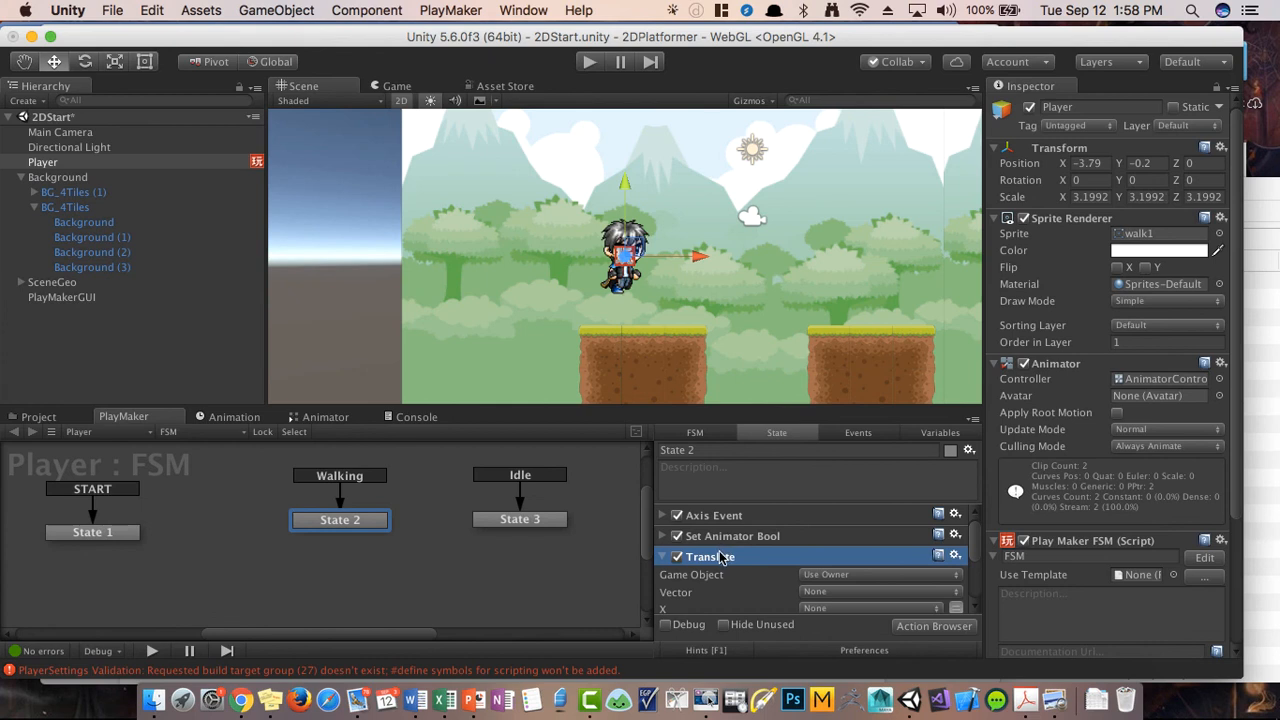
{"action": "scroll", "coordinate": [752, 530], "scroll_direction": "down", "scroll_amount": 1}
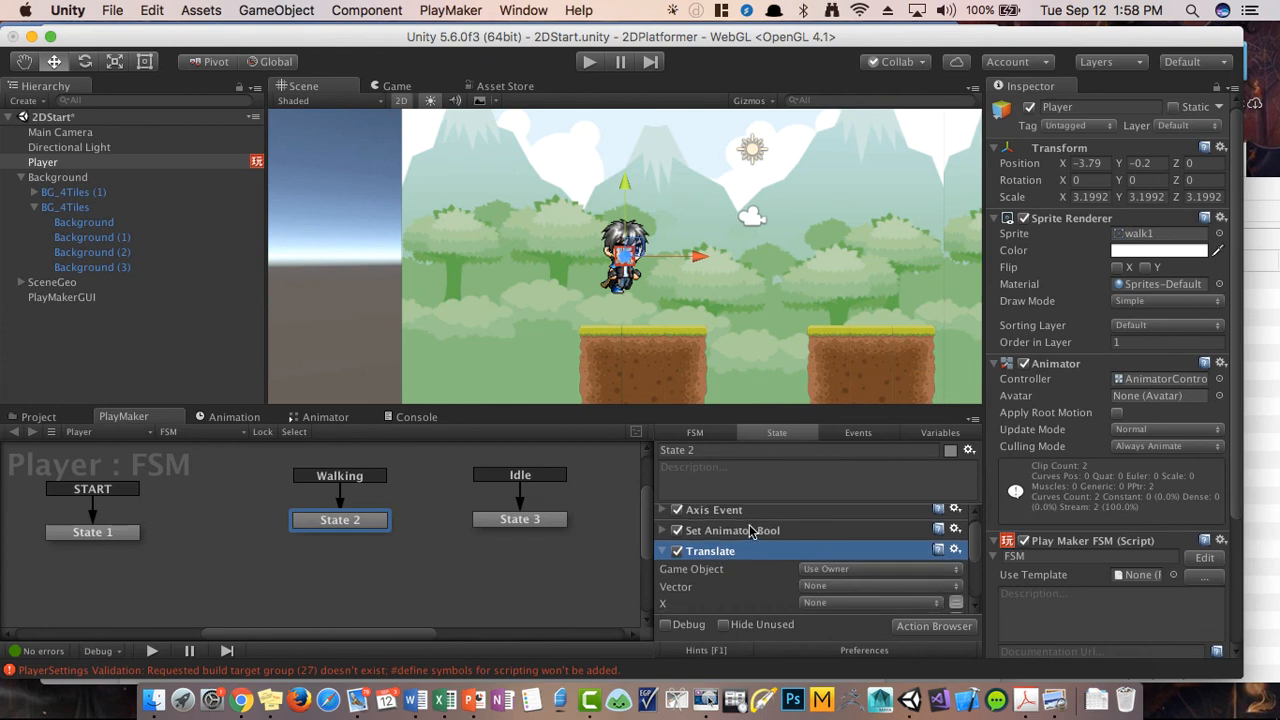
{"action": "scroll", "coordinate": [752, 530], "scroll_direction": "down", "scroll_amount": 2}
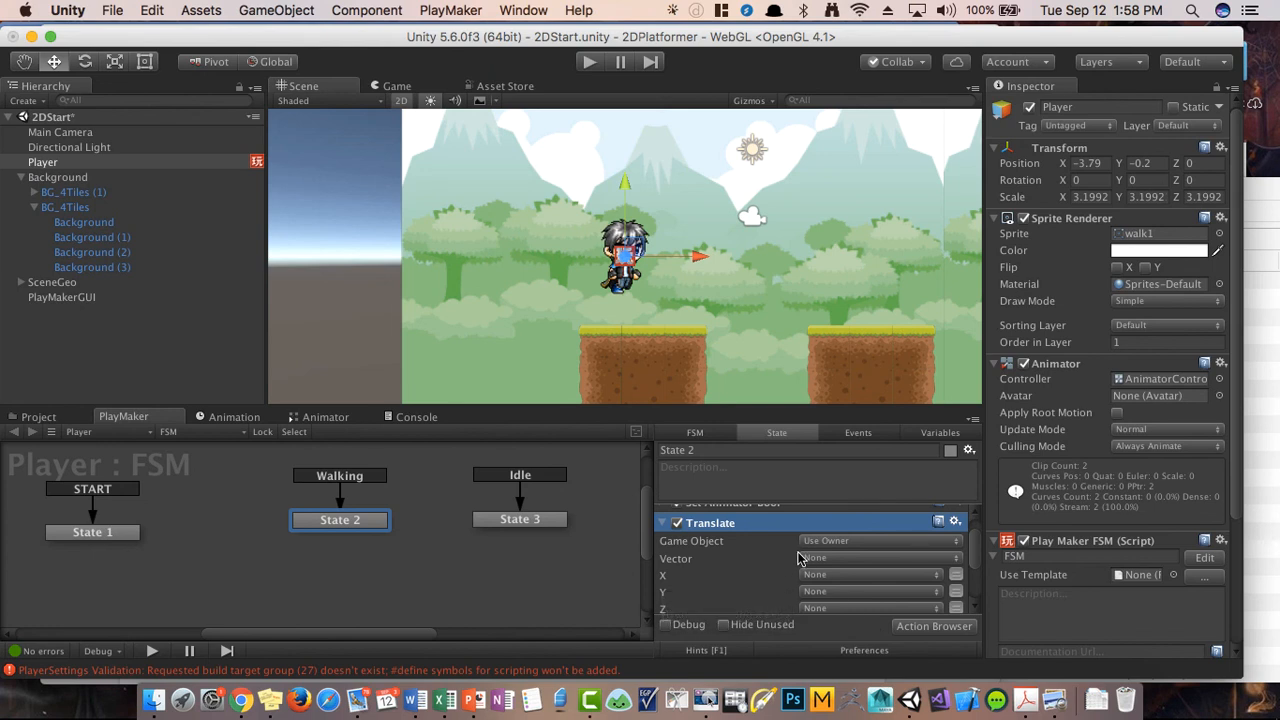
{"action": "scroll", "coordinate": [735, 588], "scroll_direction": "down", "scroll_amount": 3}
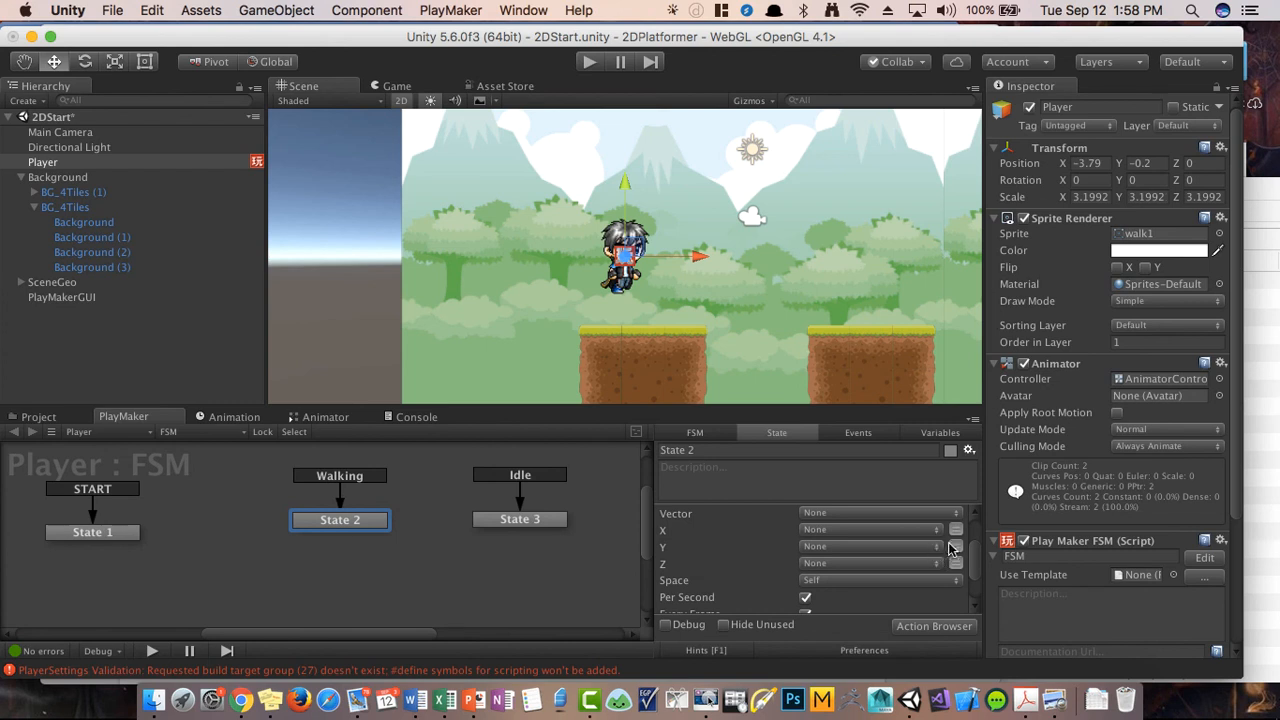
{"action": "left_click", "coordinate": [853, 547]}
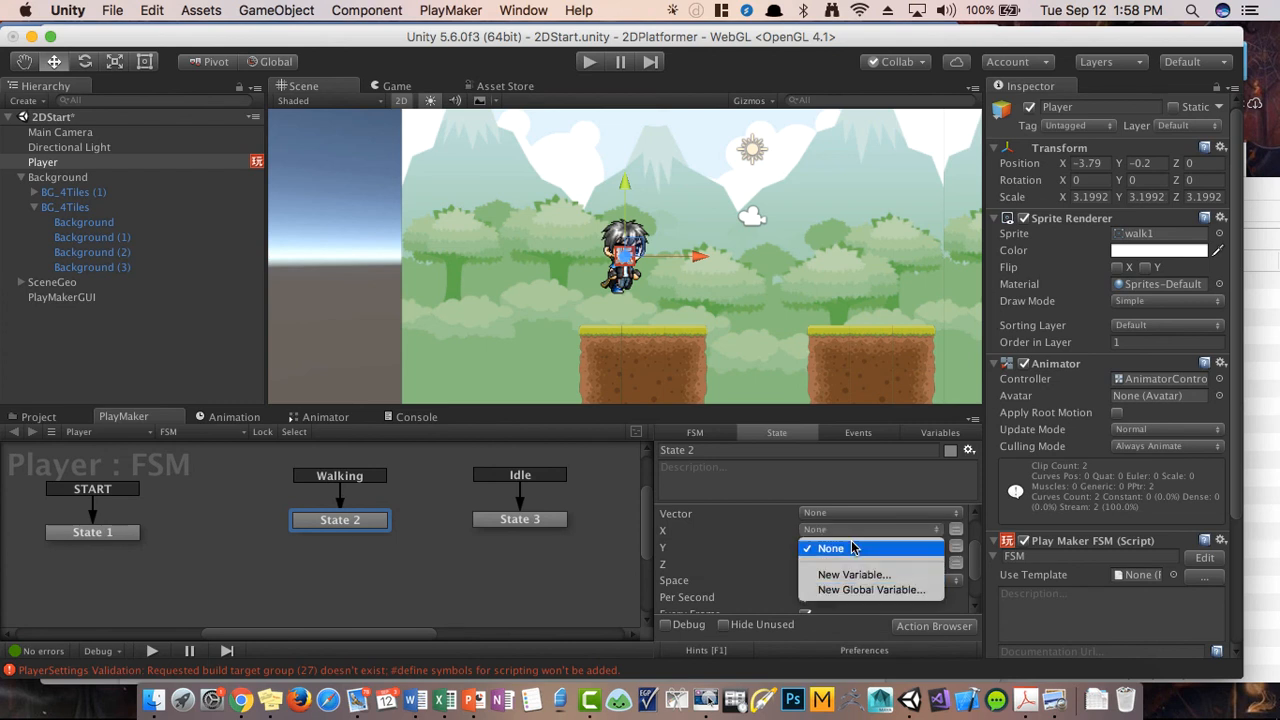
{"action": "left_click", "coordinate": [749, 527]}
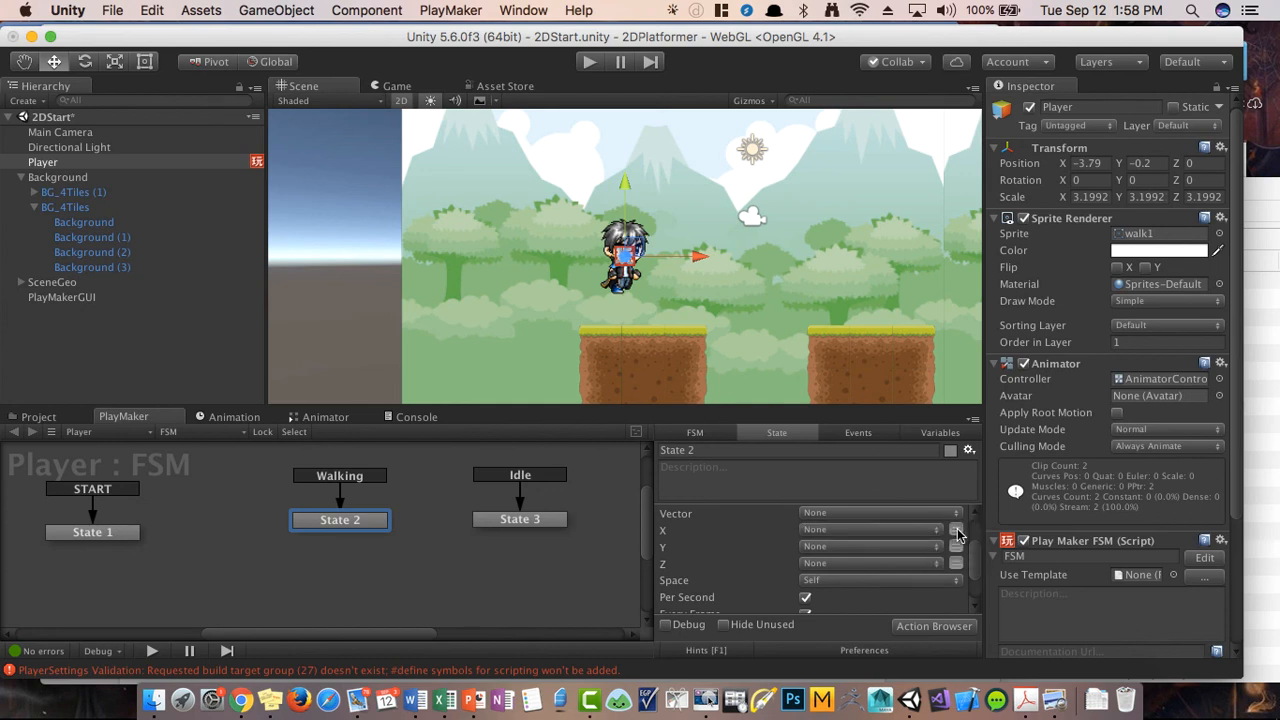
{"action": "left_click", "coordinate": [956, 531]}
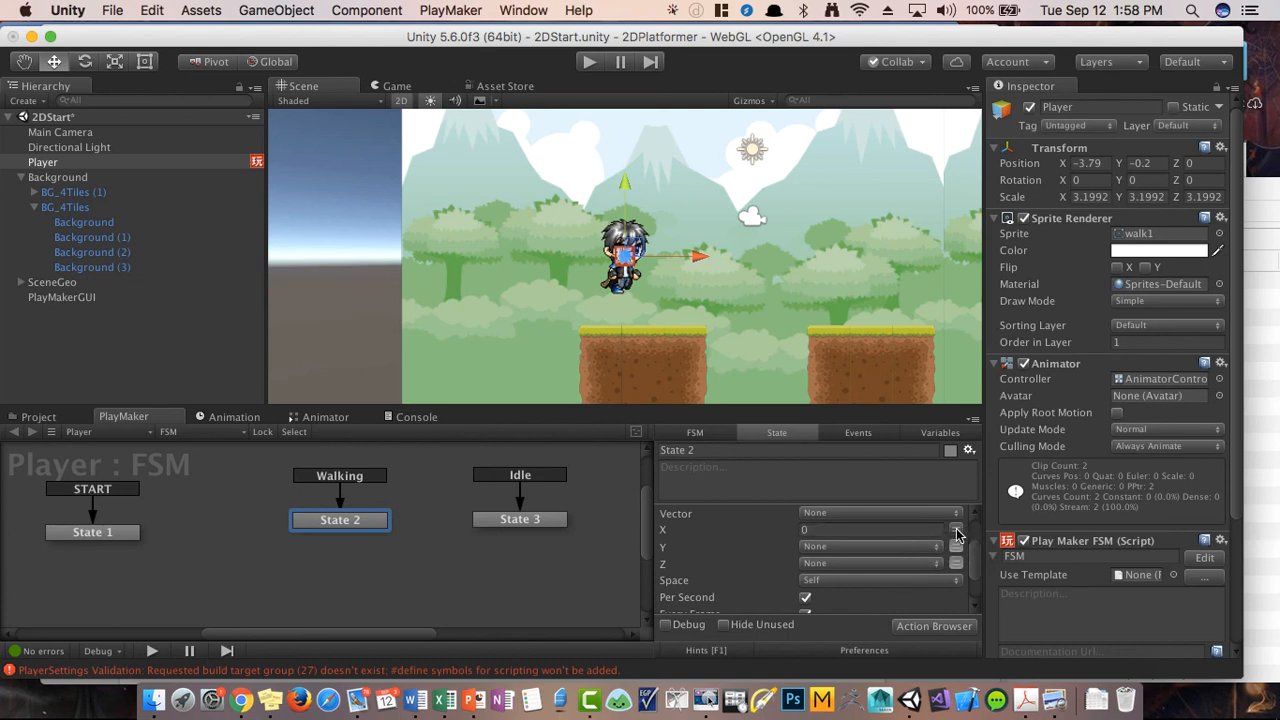
{"action": "left_click", "coordinate": [893, 530]}
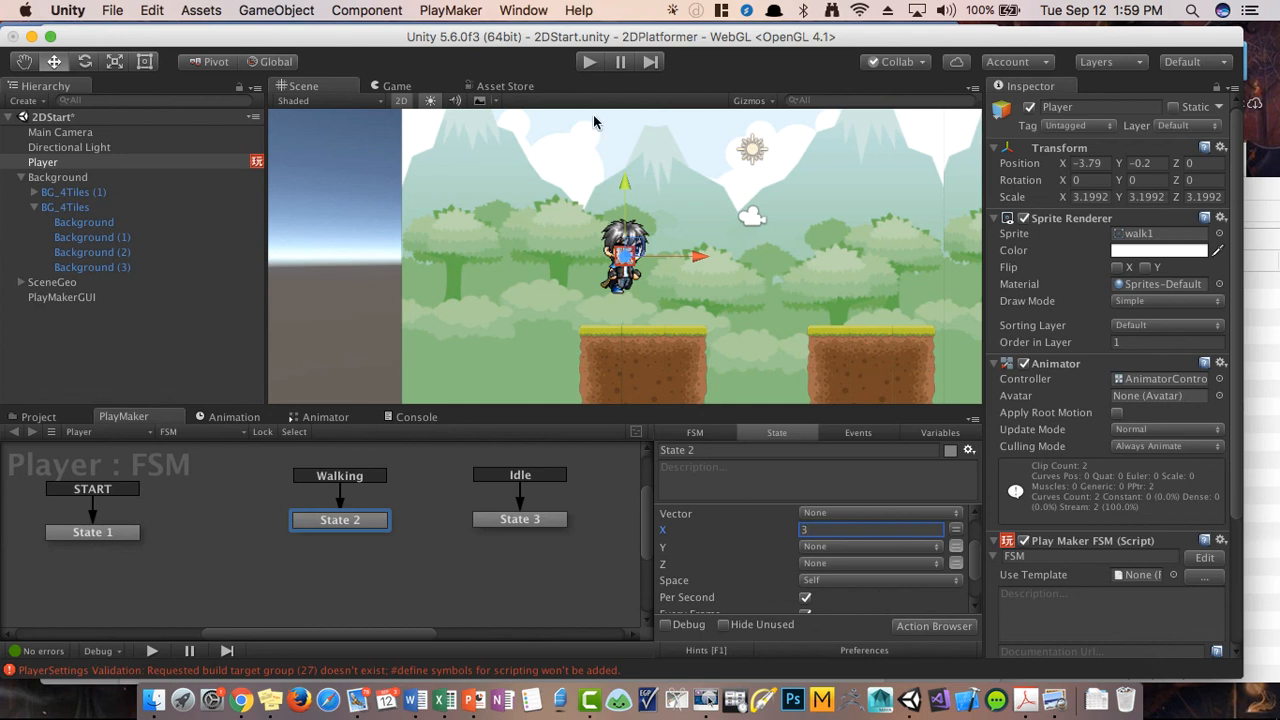
Step: Play the scene, test walking the Player to the right with repeated rightward input, and stop playback
{"action": "left_click", "coordinate": [589, 63]}
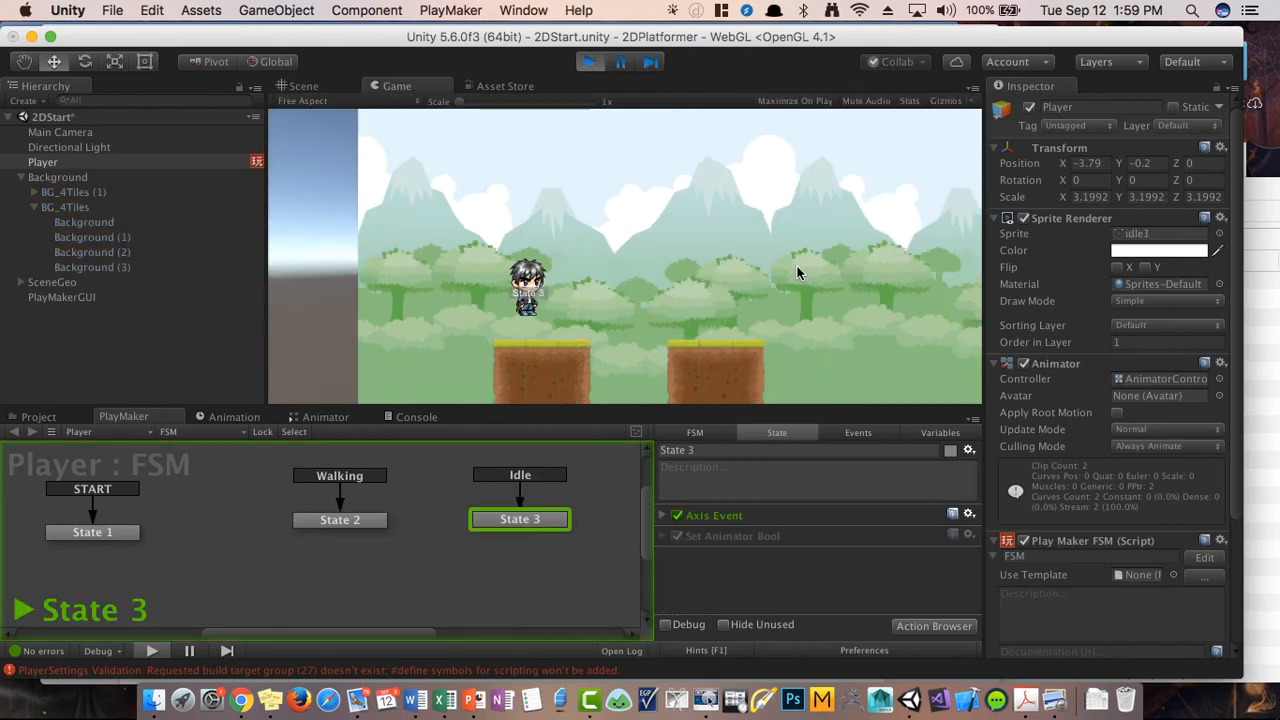
{"action": "key", "text": "Right"}
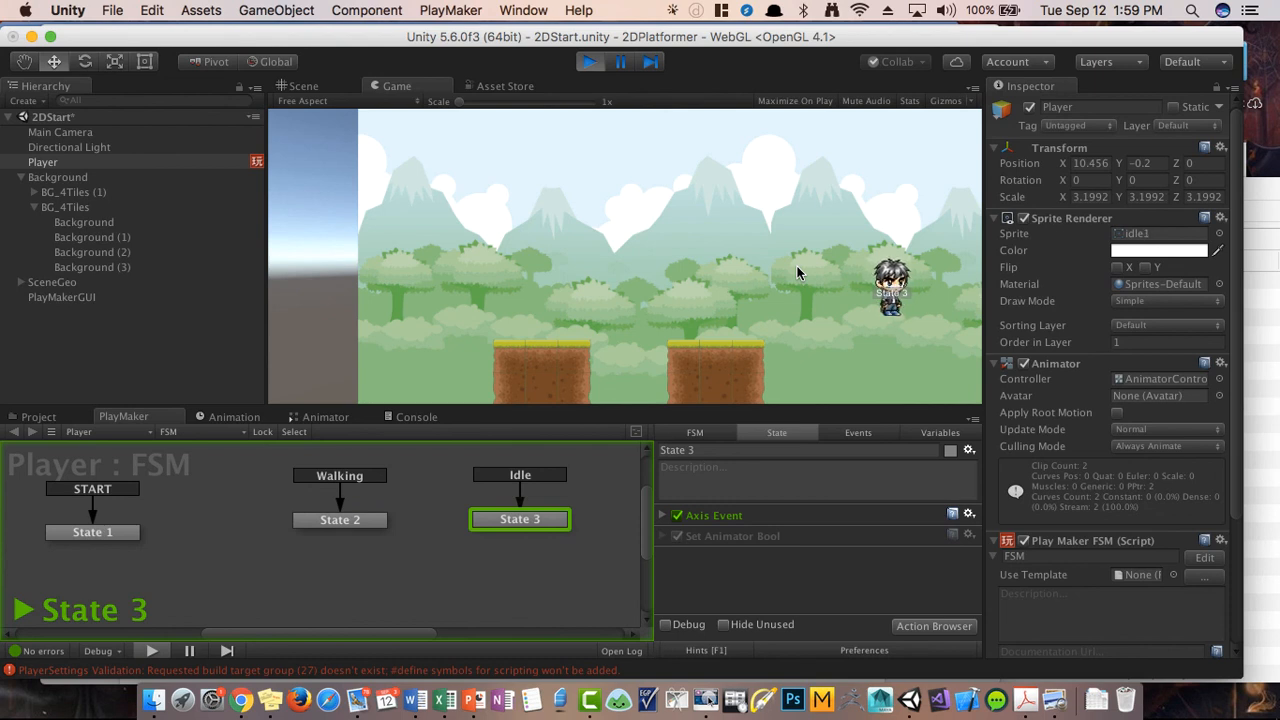
{"action": "key", "text": "Right"}
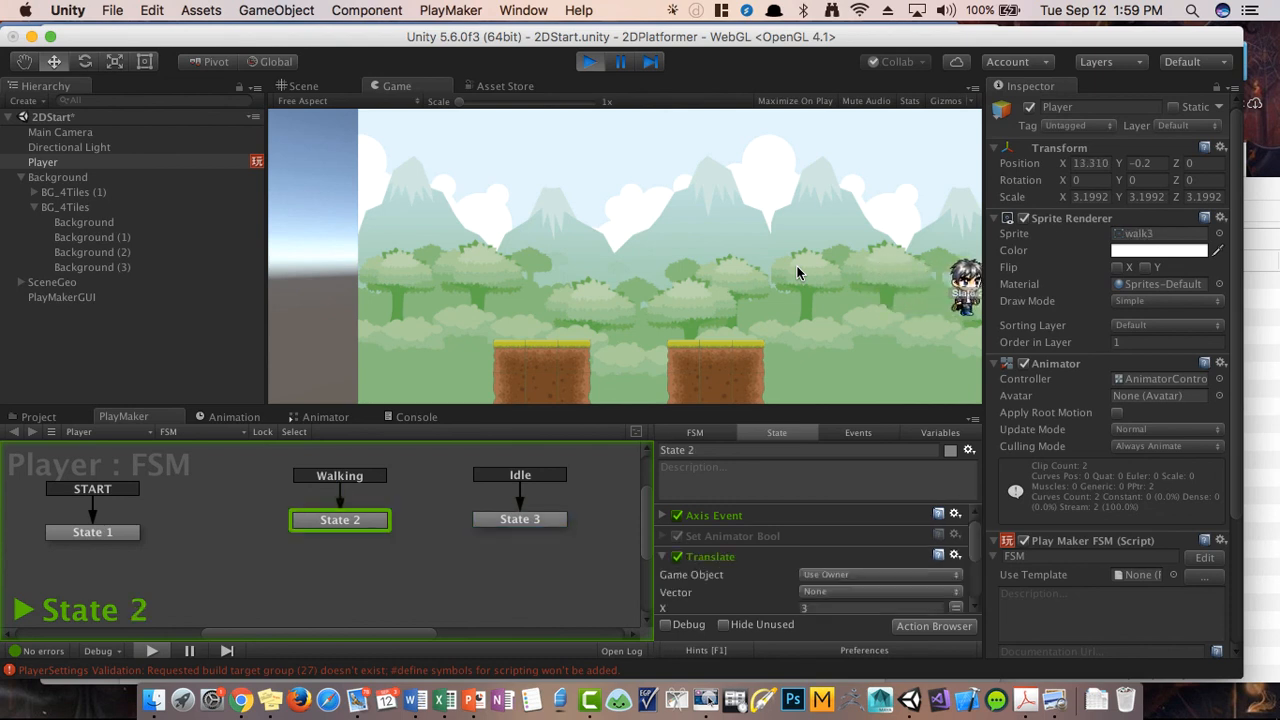
{"action": "left_click", "coordinate": [589, 61]}
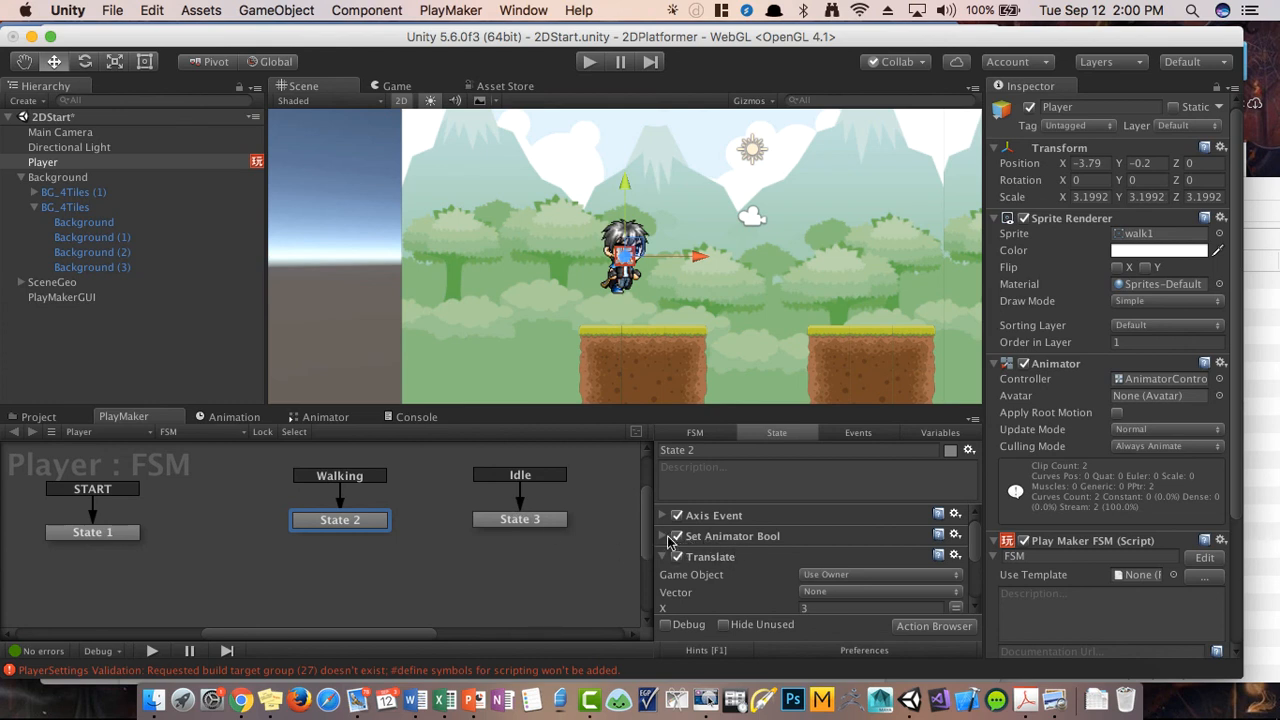
Step: Check the Player's Animator graph, and move State 2 and State 3 closer to State 1 in the PlayMaker FSM graph
{"action": "left_click", "coordinate": [320, 418]}
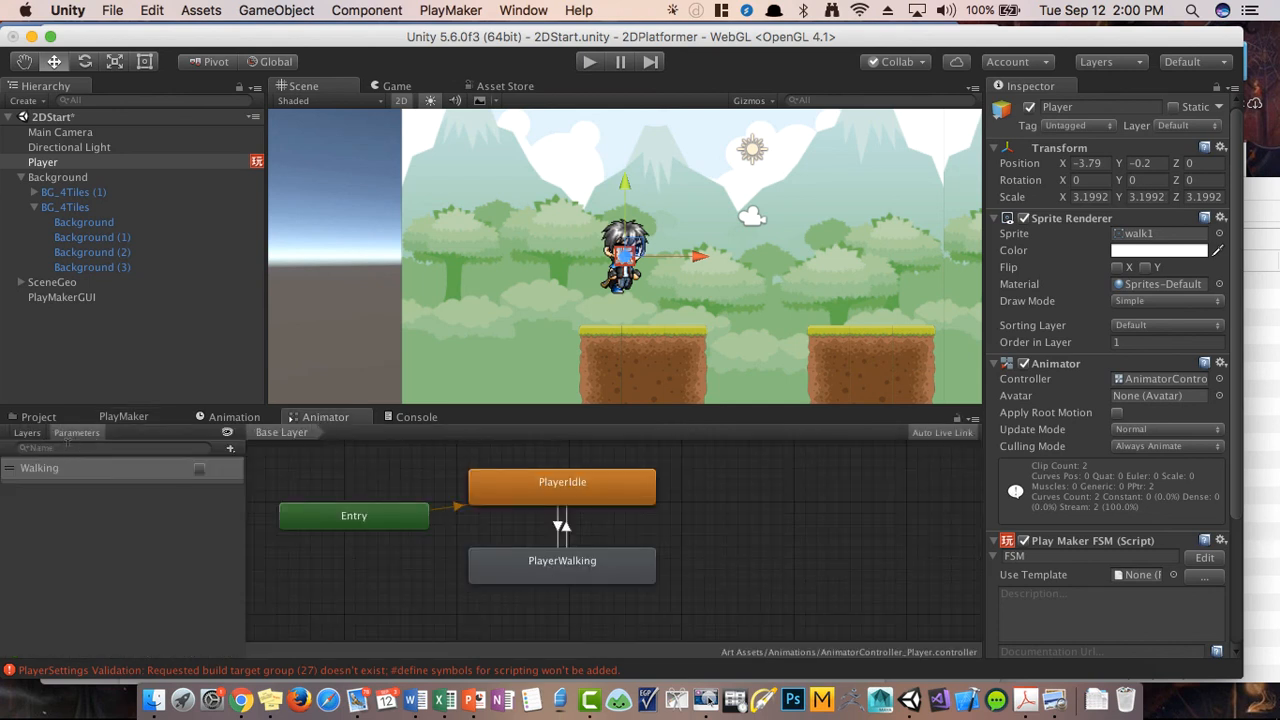
{"action": "left_click", "coordinate": [128, 417]}
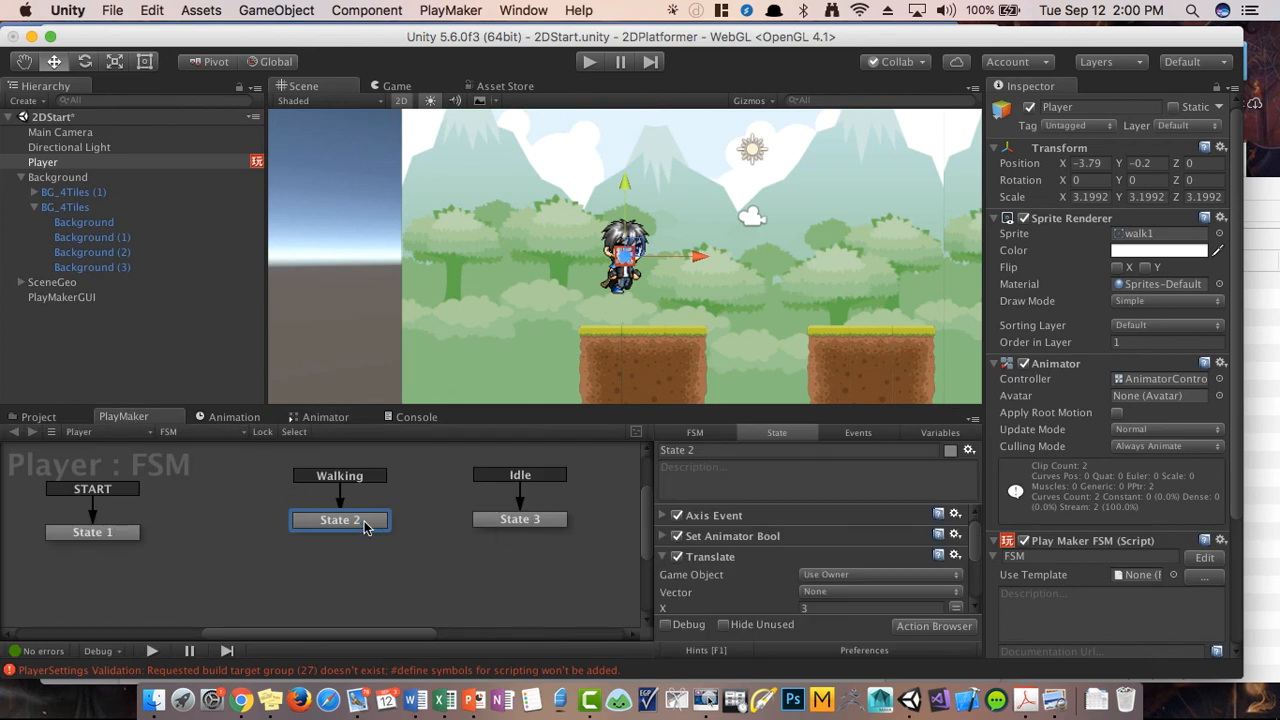
{"action": "left_click_drag", "start_coordinate": [365, 528], "coordinate": [297, 527]}
{"action": "left_click_drag", "start_coordinate": [521, 527], "coordinate": [418, 527]}
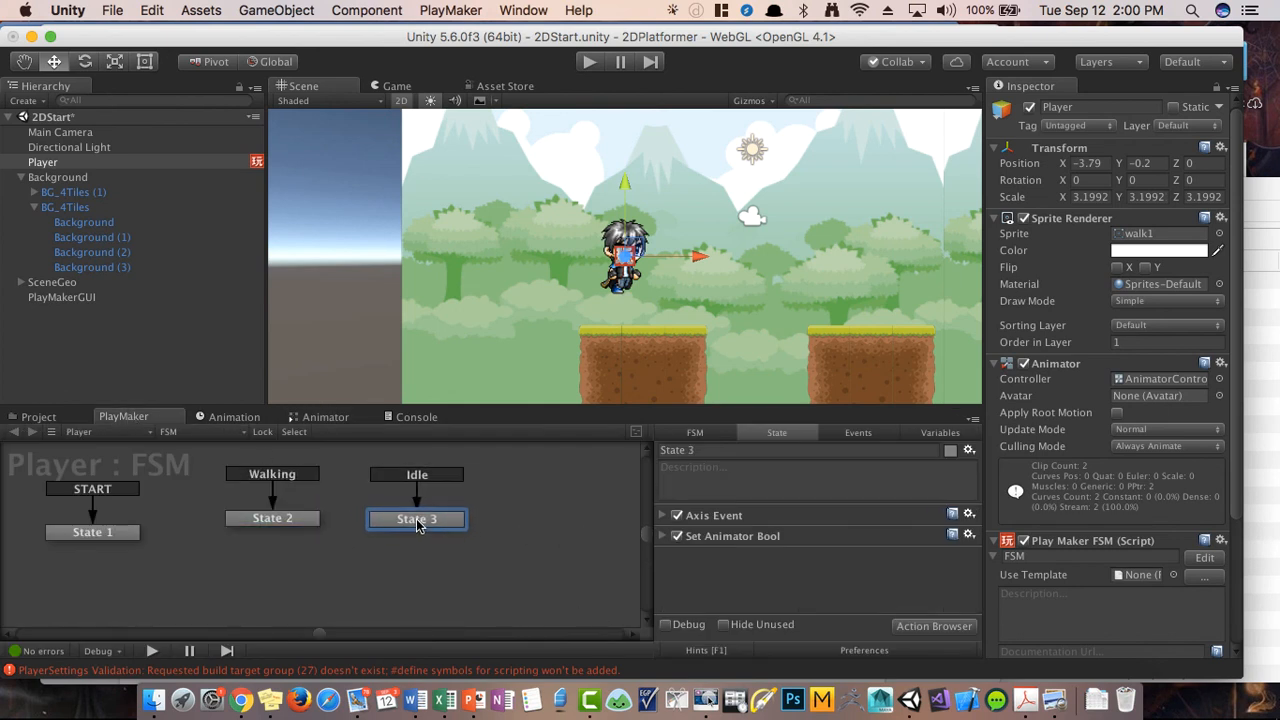
{"action": "left_click", "coordinate": [421, 584]}
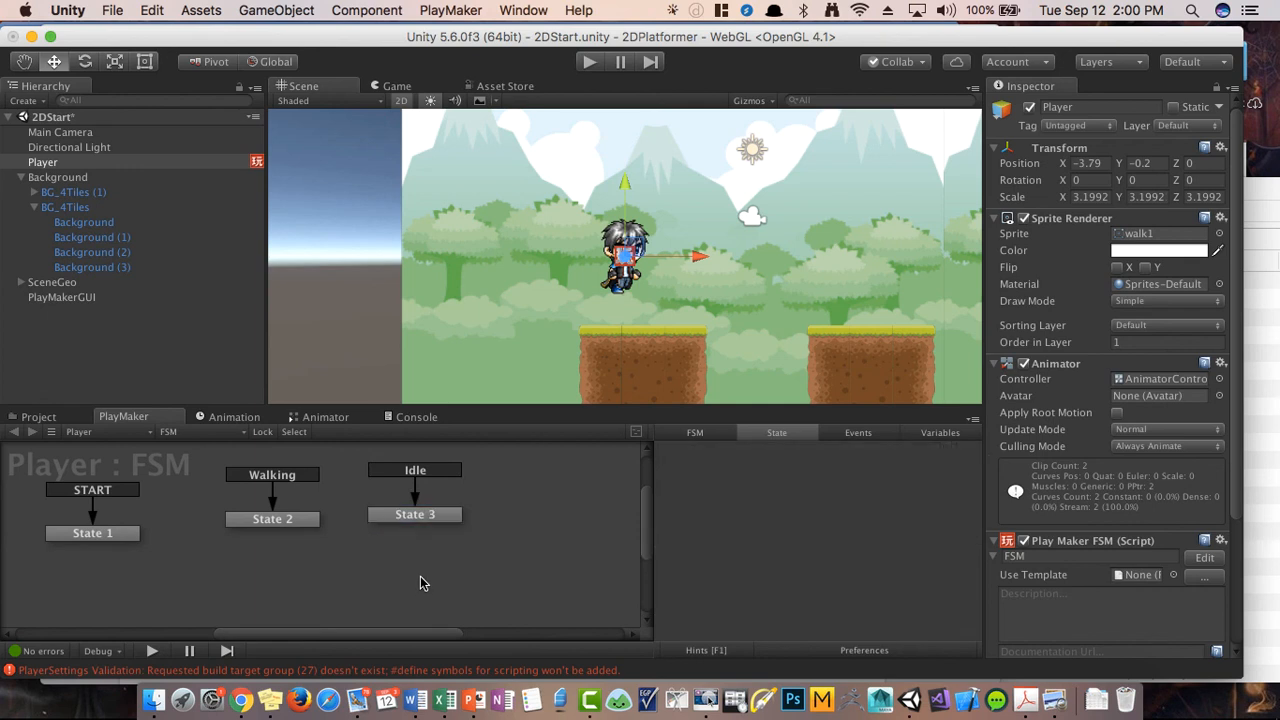